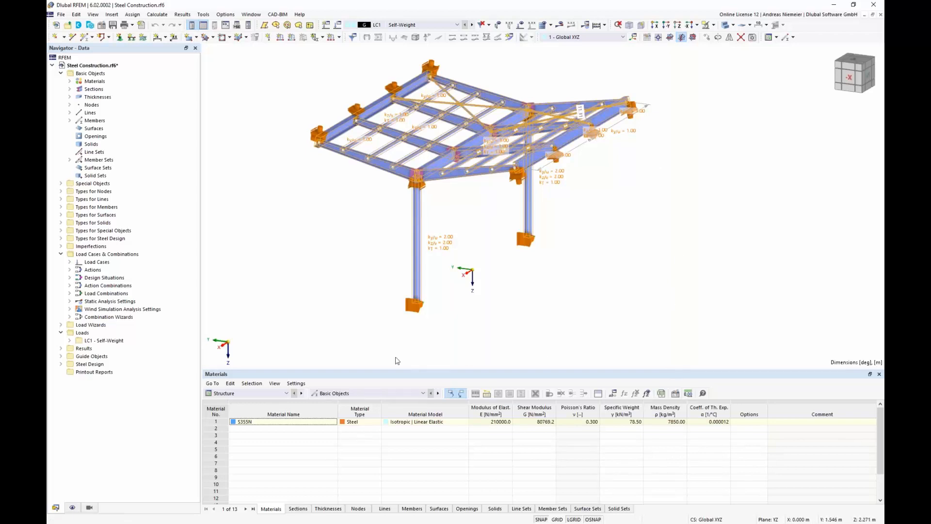
Review the steel design effective lengths for columns, pinned support and longitudinal members, and the Wings boundary condition on the model.
scroll(383, 333, "down", 1)
middle_click_drag(386, 332, 362, 332)
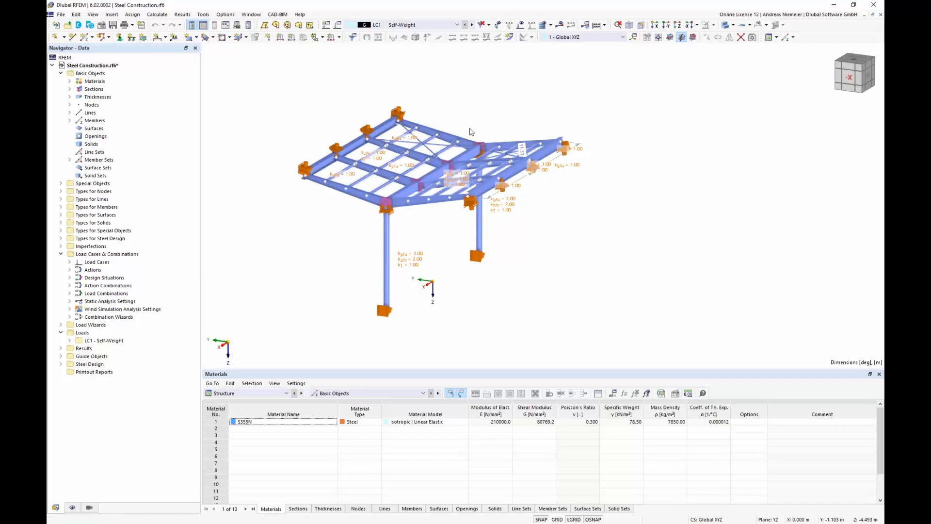
middle_click_drag(326, 330, 349, 300, "ctrl")
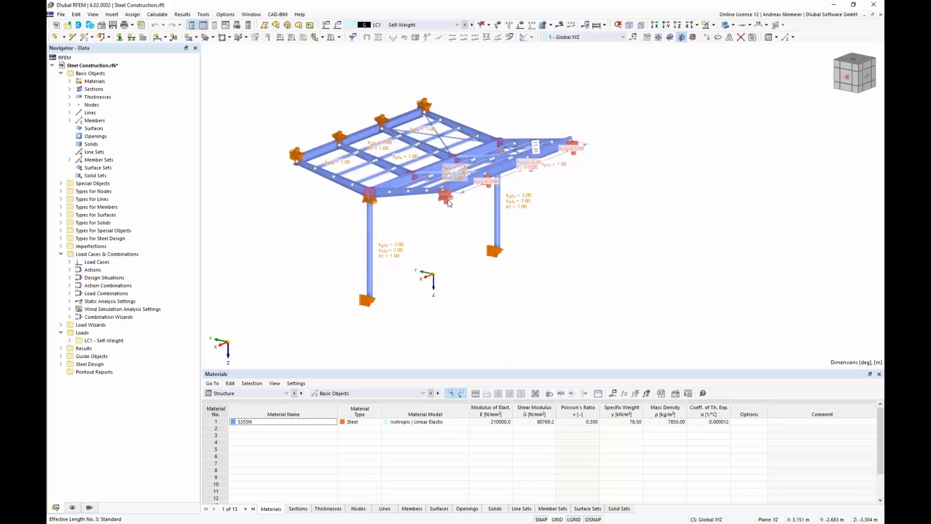
middle_click_drag(437, 231, 482, 255)
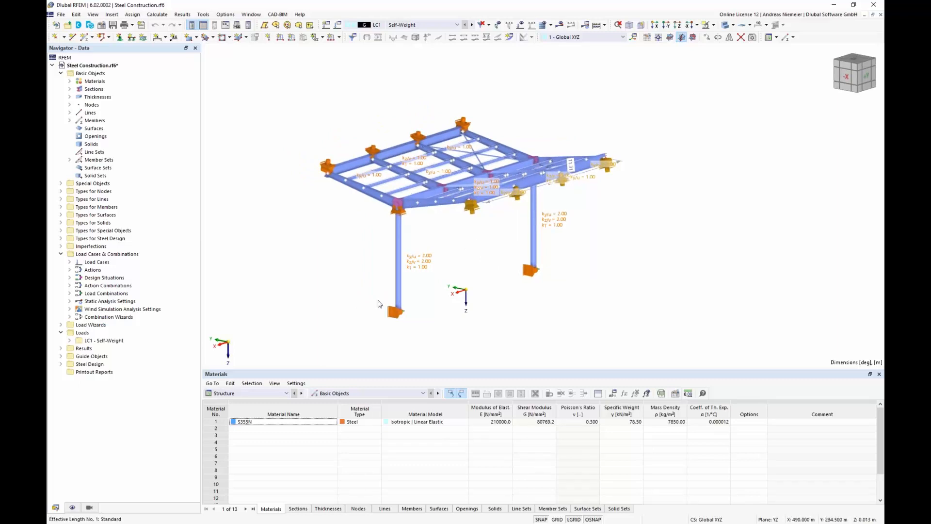
left_click(60, 239)
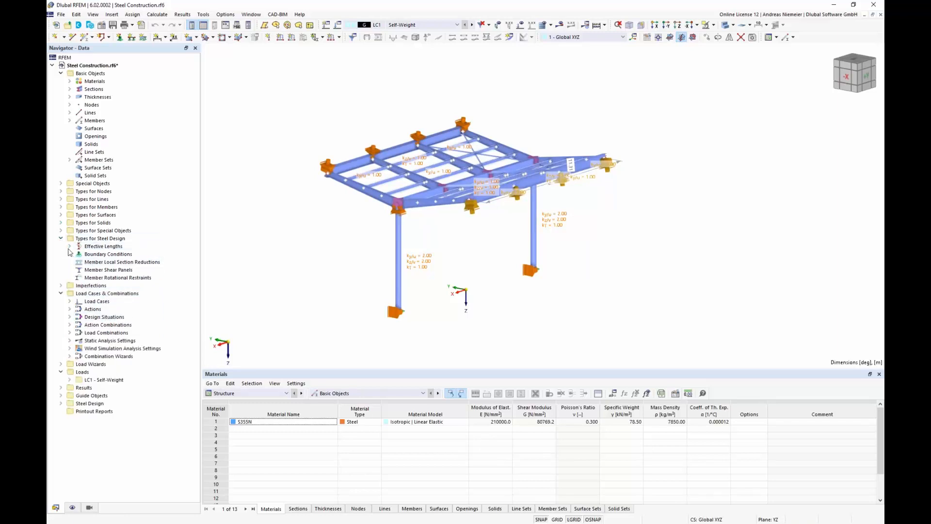
double_click(100, 246)
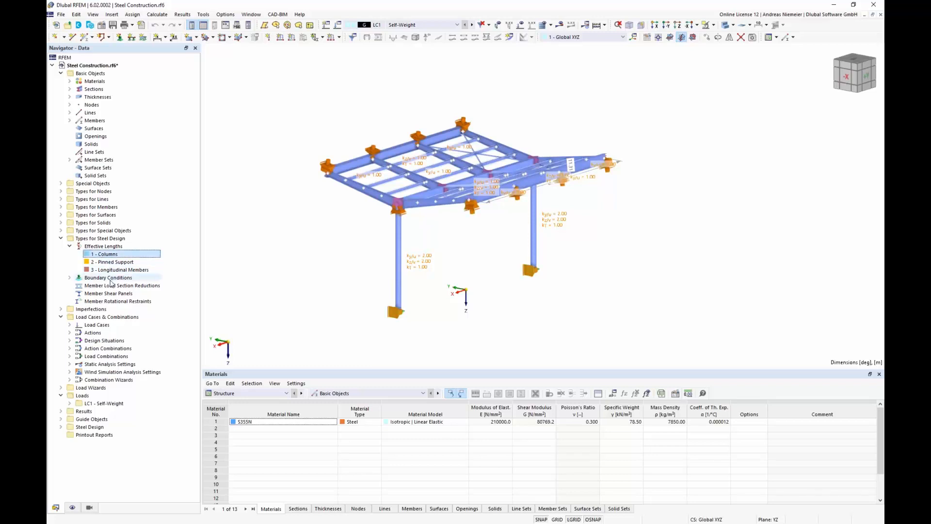
left_click(111, 261)
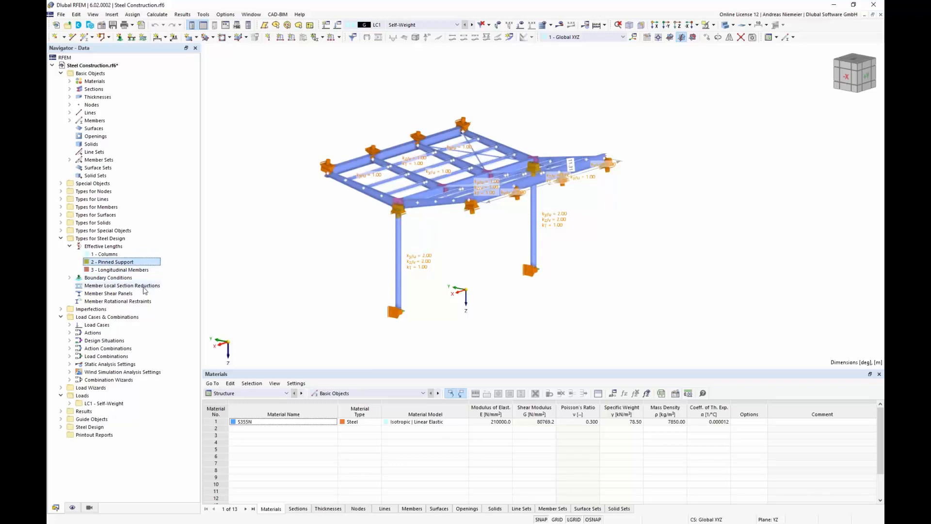
left_click(121, 270)
left_click(70, 278)
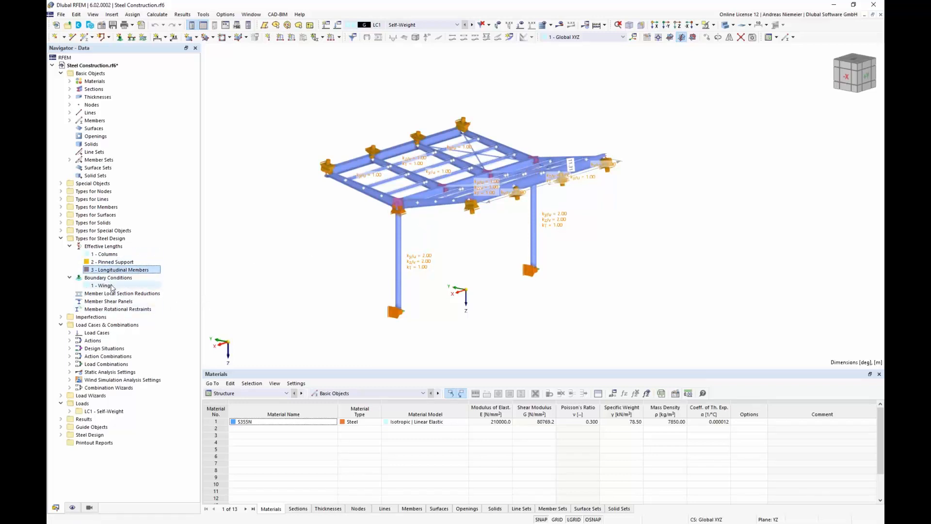
left_click(108, 286)
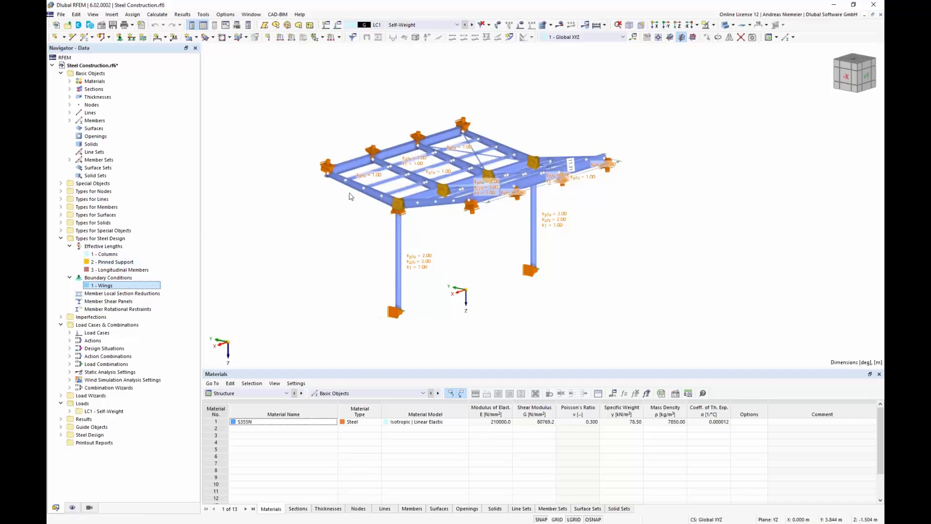
Hide the types for steel design from the model display.
left_click(90, 507)
left_click(72, 507)
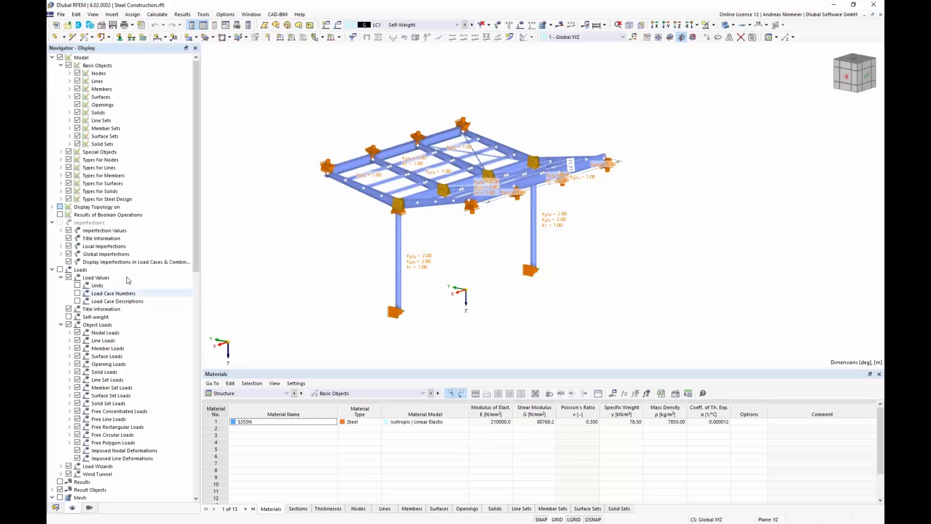
left_click(69, 199)
Examine the canopy's members, hinges and column supports up close from several distances.
middle_click_drag(335, 259, 354, 344)
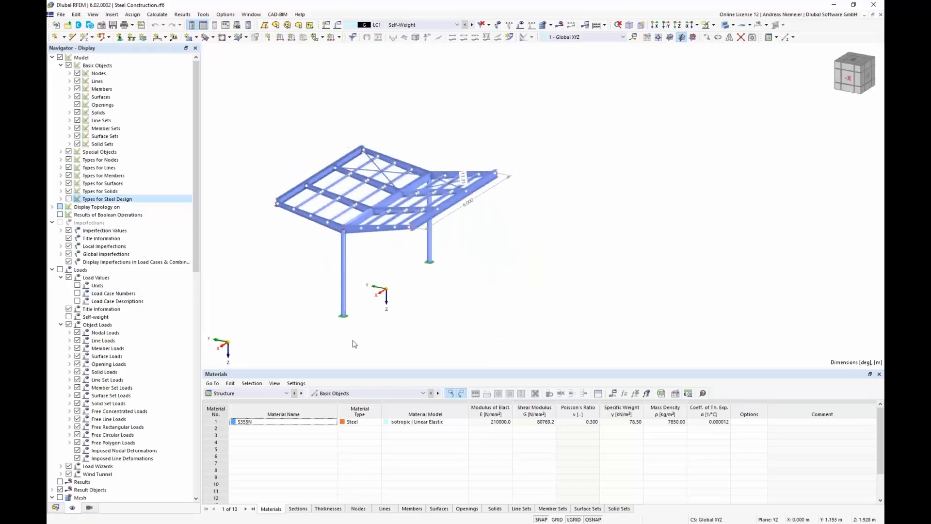
scroll(342, 245, "up", 5)
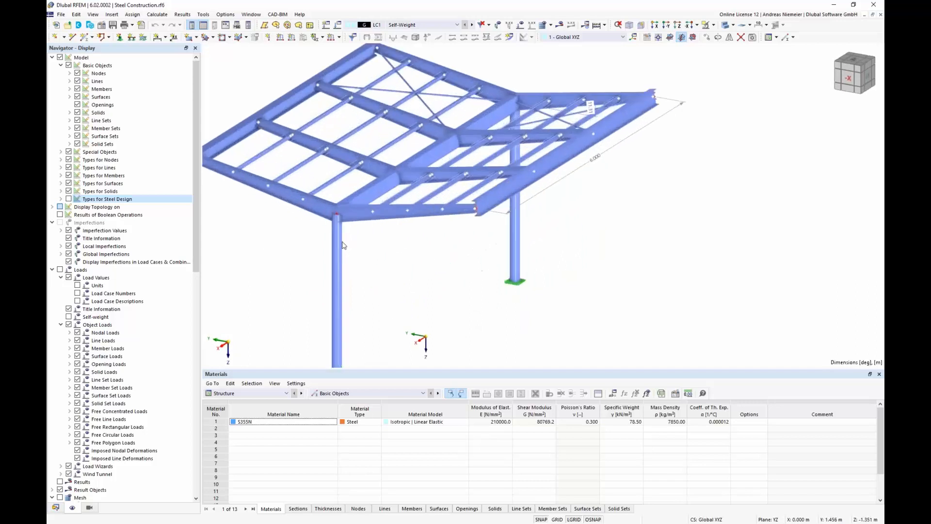
scroll(342, 245, "up", 2)
scroll(391, 185, "down", 4)
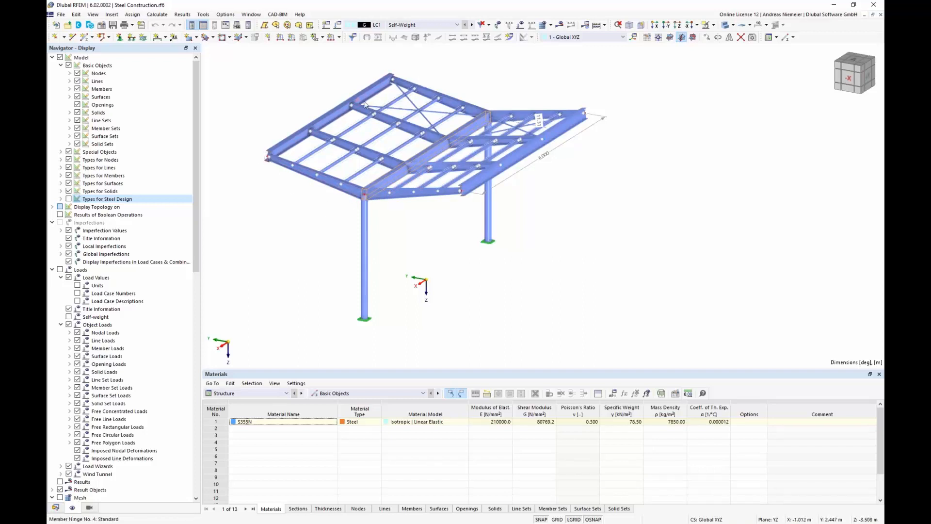
scroll(344, 136, "up", 2)
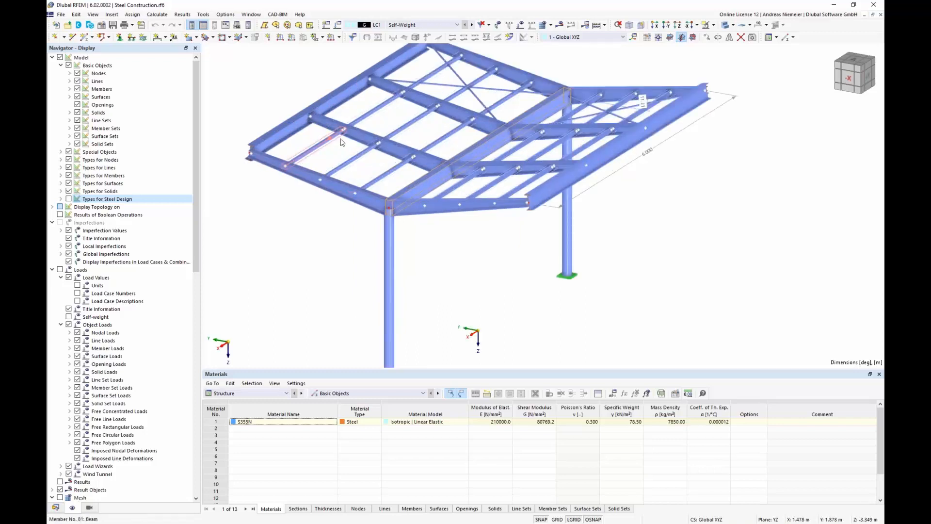
scroll(316, 270, "down", 4)
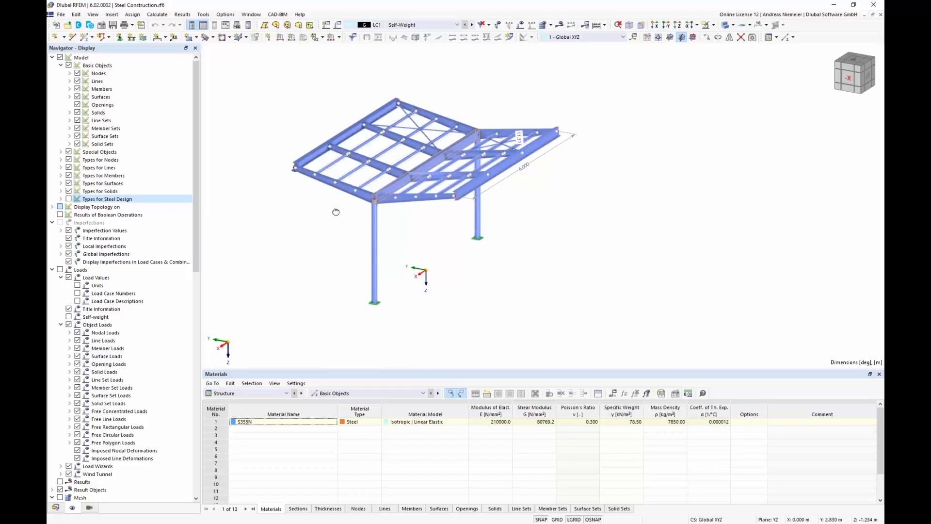
middle_click_drag(334, 210, 335, 208, "ctrl")
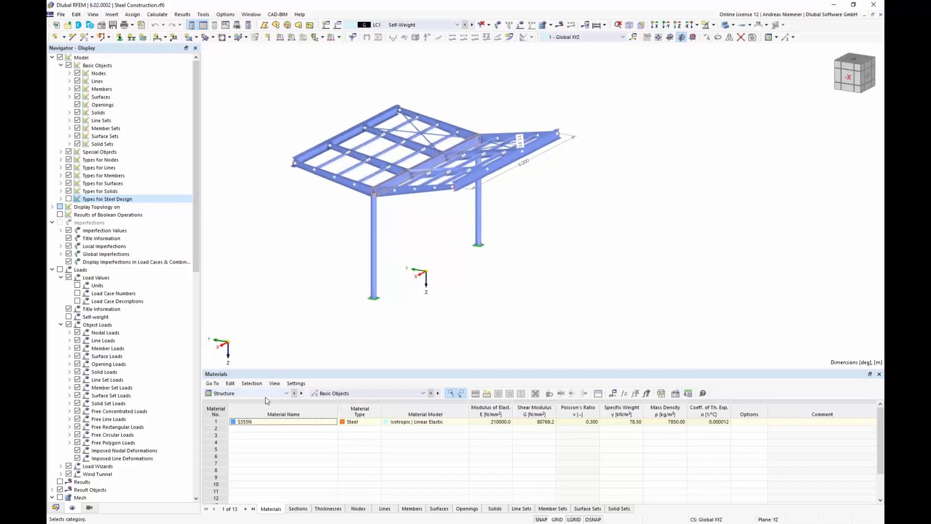
Show the load cases and combinations table and open the name of load case LC1 for editing.
left_click(267, 393)
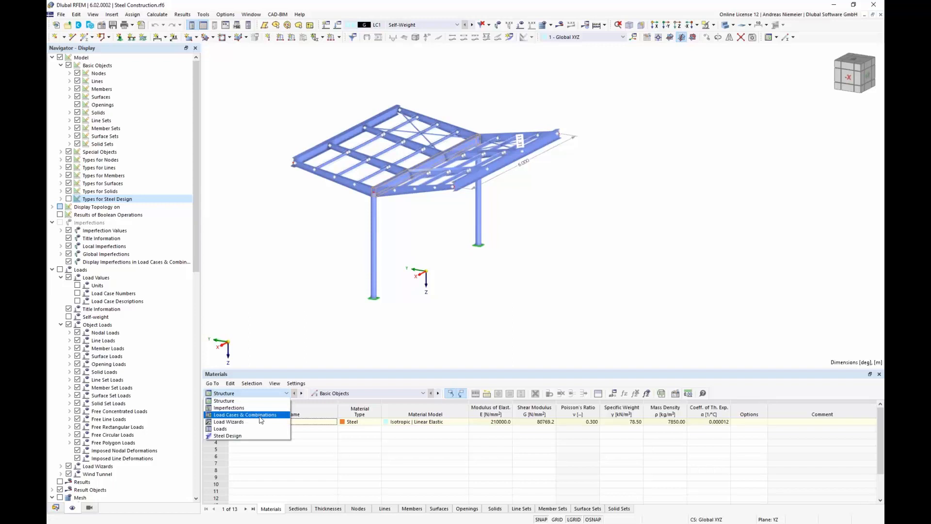
left_click(262, 415)
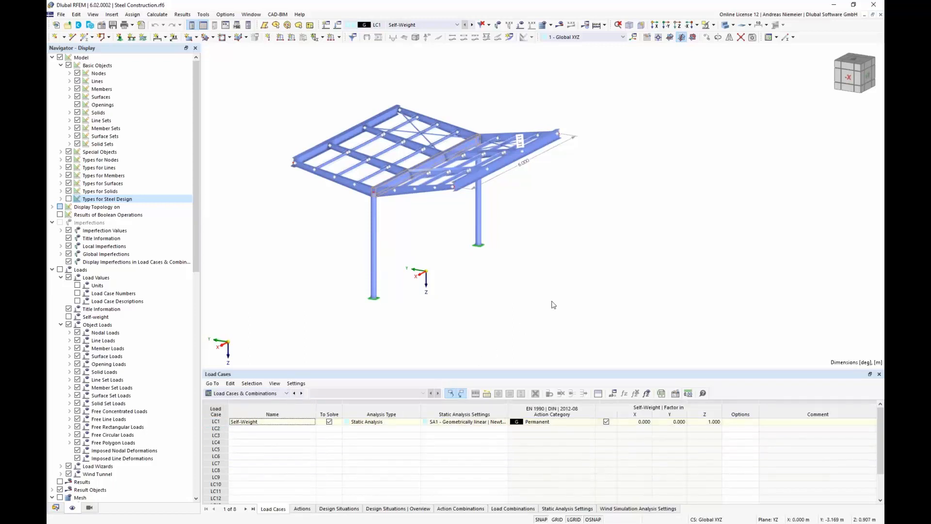
left_click(291, 422)
left_click(292, 423)
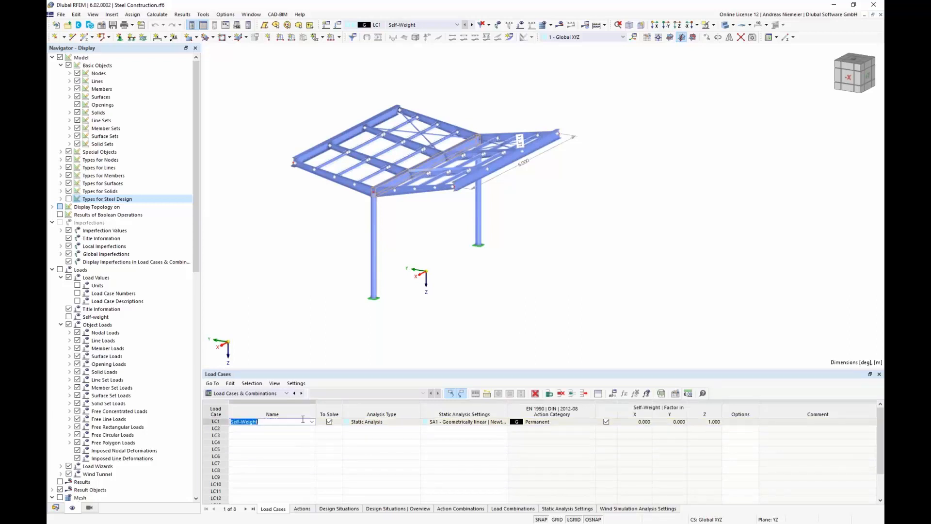
Calculate the model and display the member axial forces N for the self-weight load case.
left_click(596, 25)
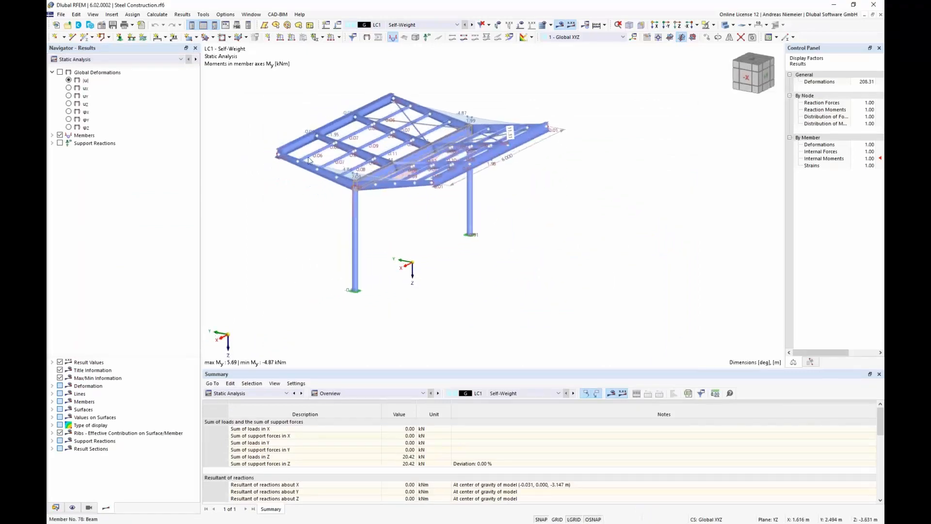
scroll(463, 138, "up", 1)
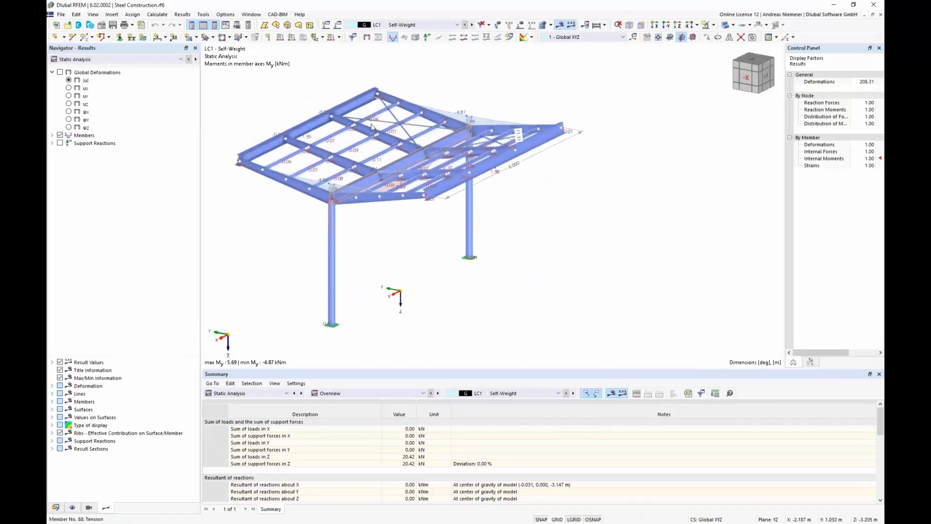
left_click(52, 135)
left_click(61, 166)
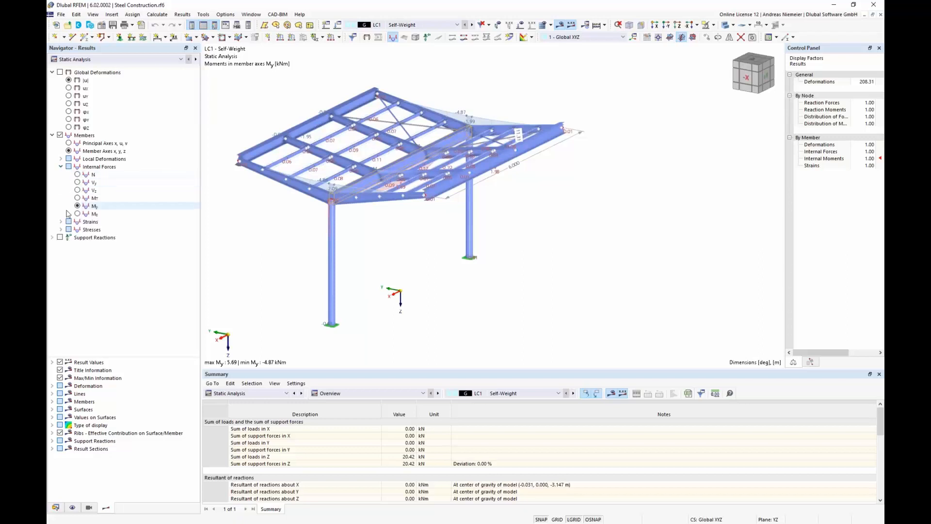
left_click(78, 174)
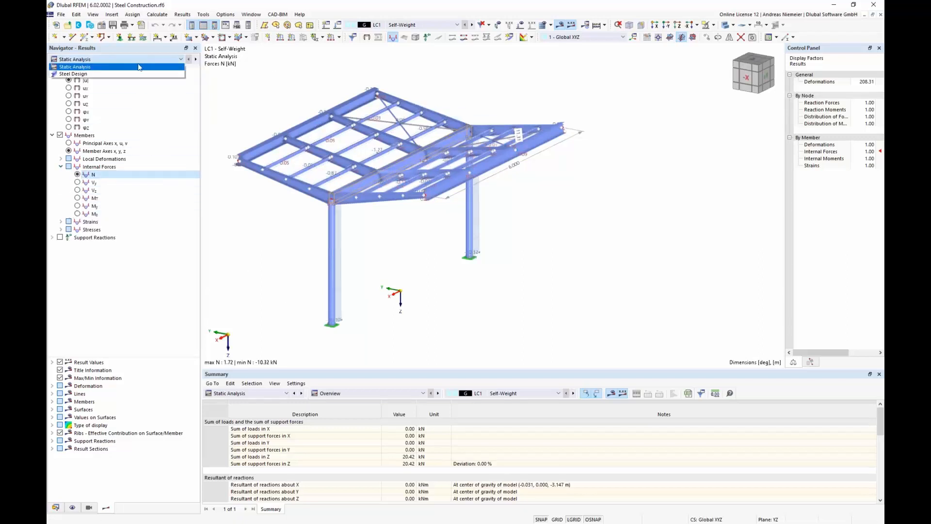
Switch the displayed results from static analysis to steel design and view the member design check ratios.
left_click(136, 75)
middle_click_drag(259, 284, 322, 278)
scroll(296, 275, "down", 1)
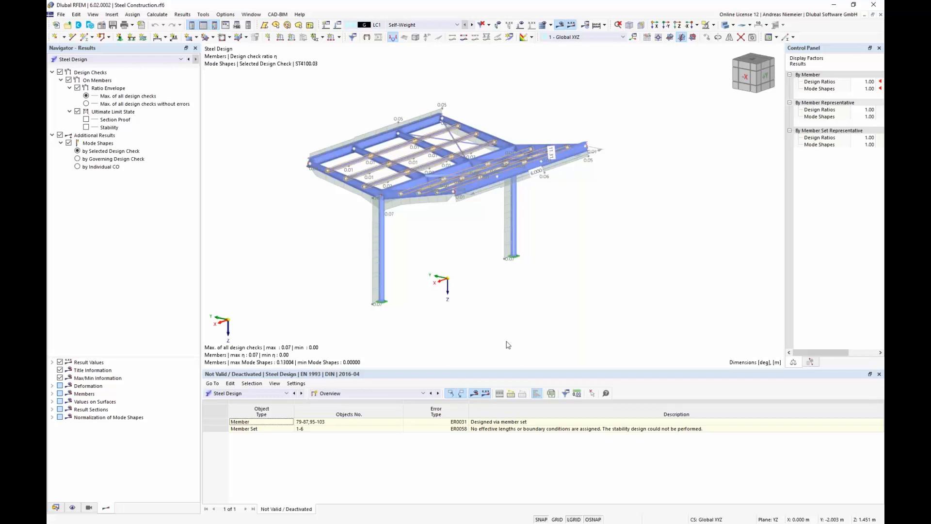
Return to the load cases and combinations table and add a second load case, LC2.
left_click(279, 393)
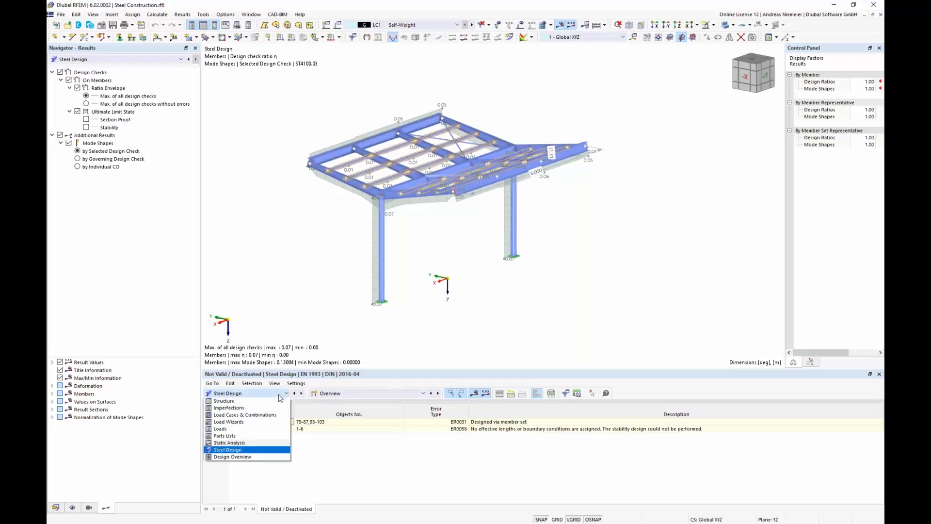
left_click(278, 415)
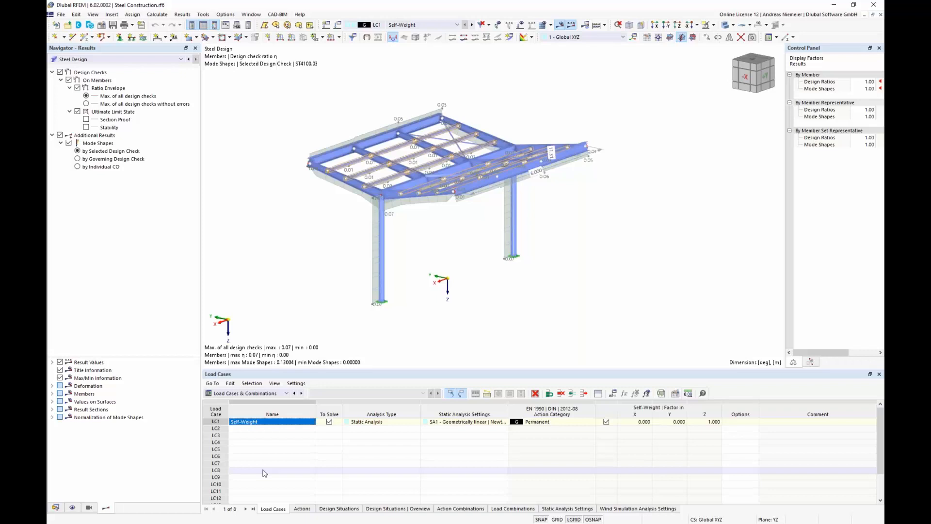
left_click(271, 428)
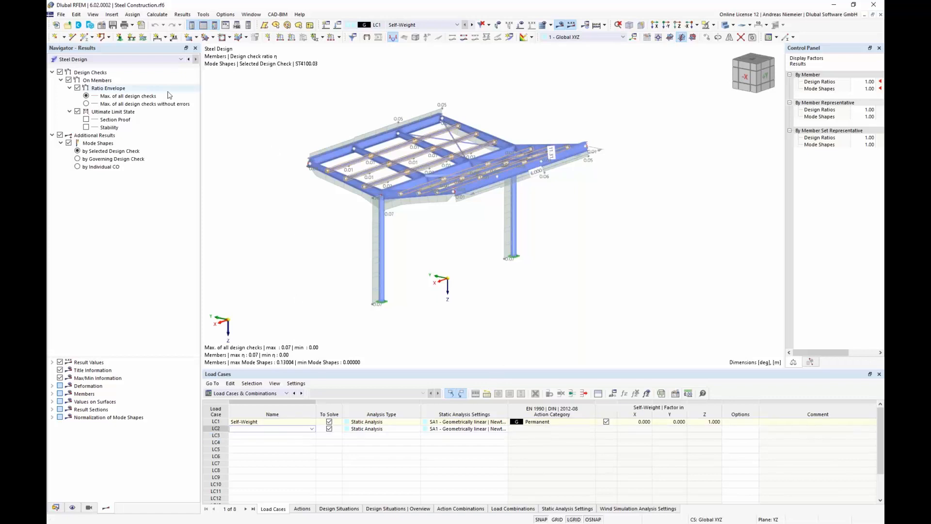
Check which add-ons are activated in the model's base data, leaving the settings unchanged.
left_click(55, 507)
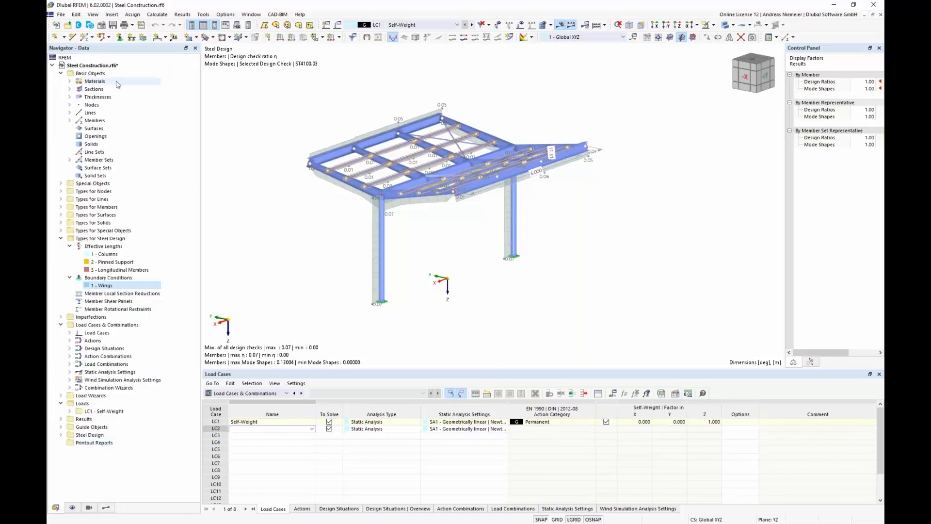
right_click(111, 65)
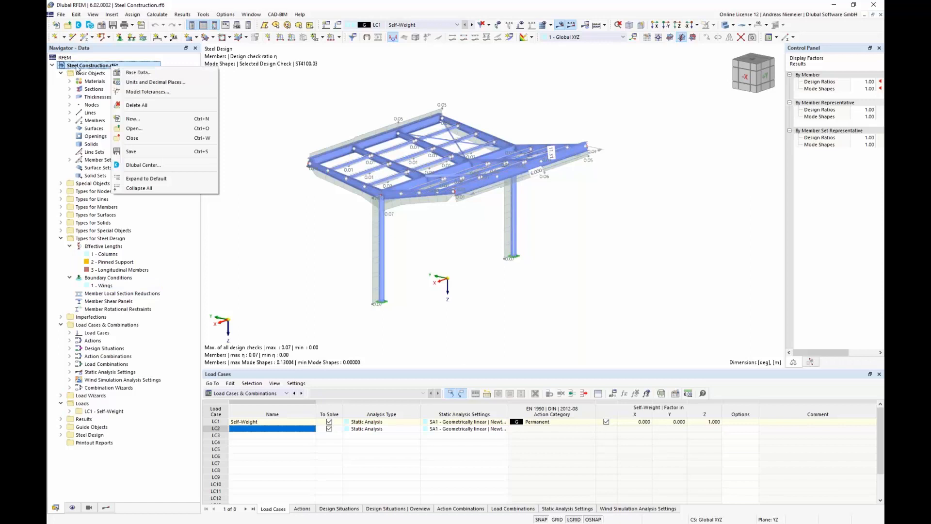
left_click(133, 72)
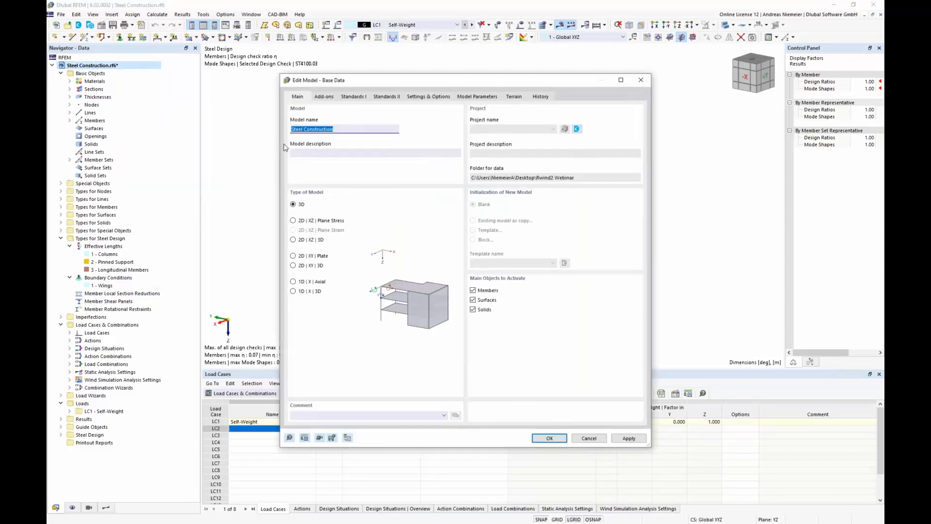
left_click(324, 100)
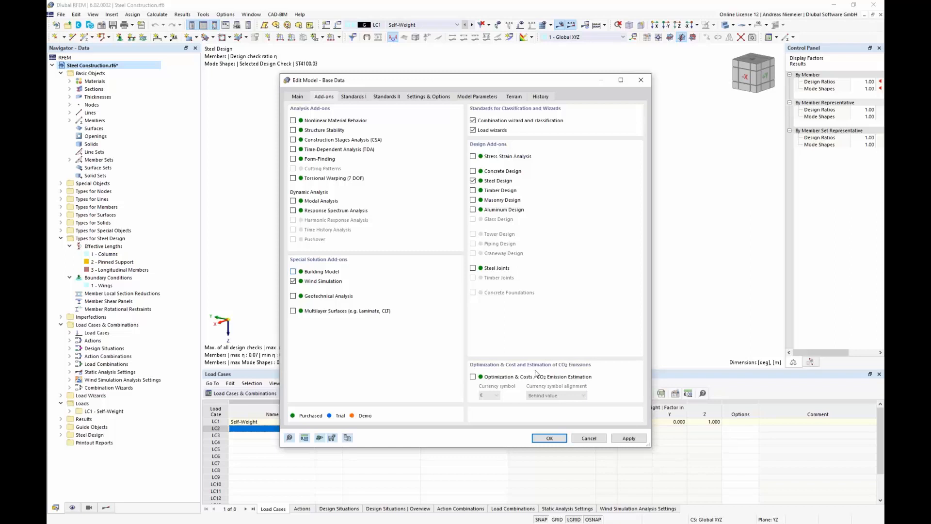
left_click(588, 437)
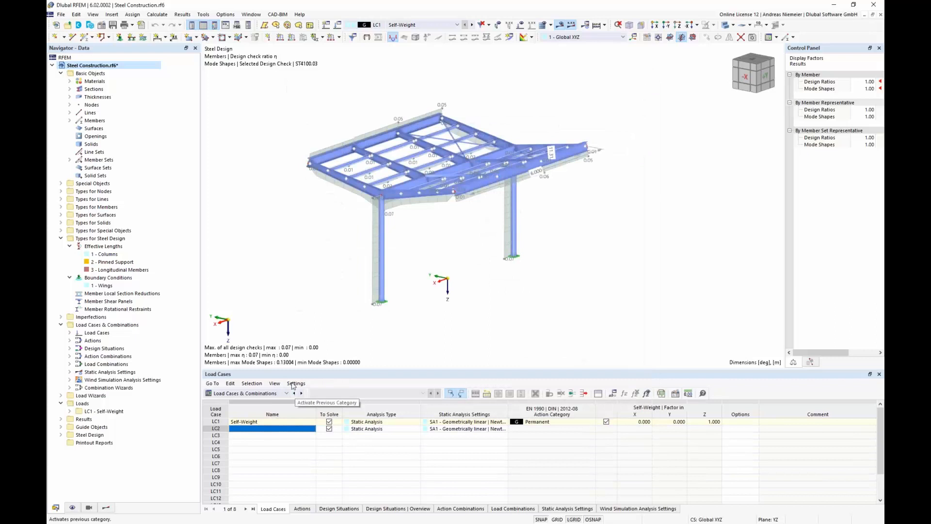
Open load case LC2 for detailed editing and name it "Wind in Y".
left_click(217, 429)
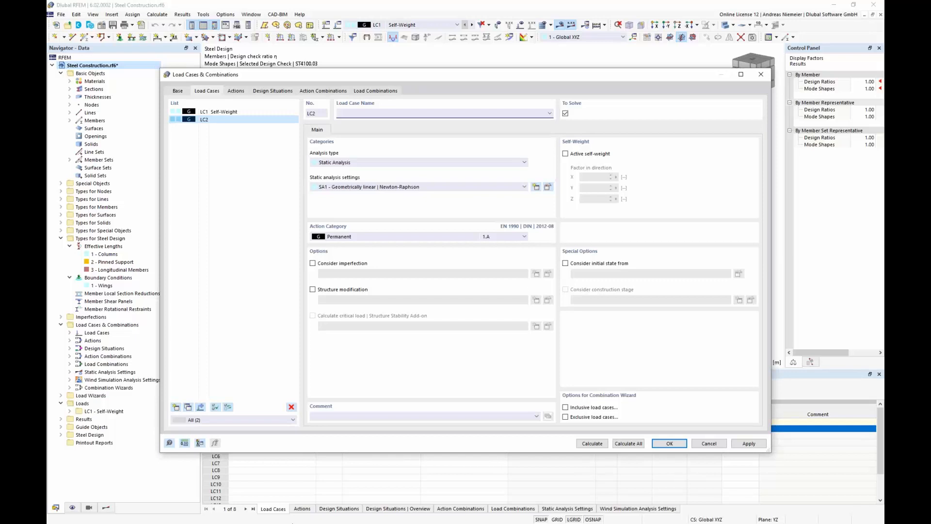
type("Wind in")
left_click_drag(379, 77, 383, 342)
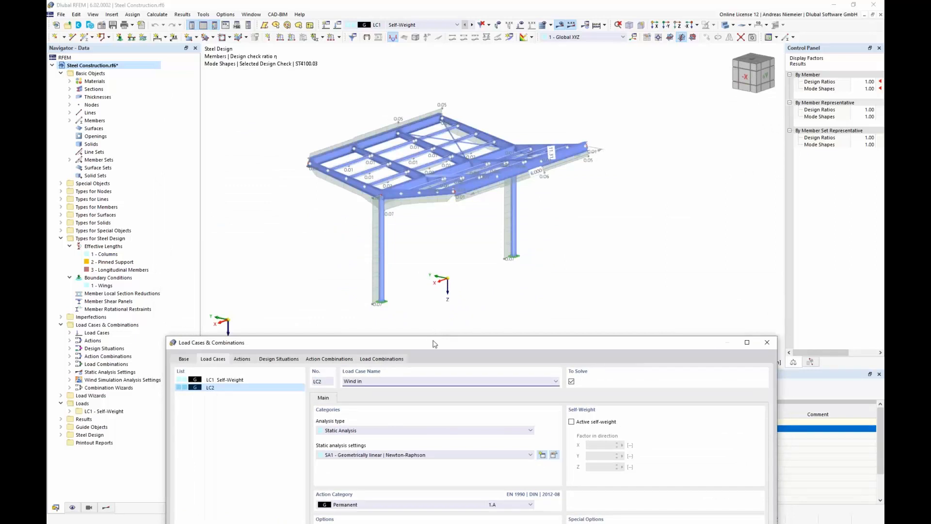
left_click_drag(434, 343, 448, 172)
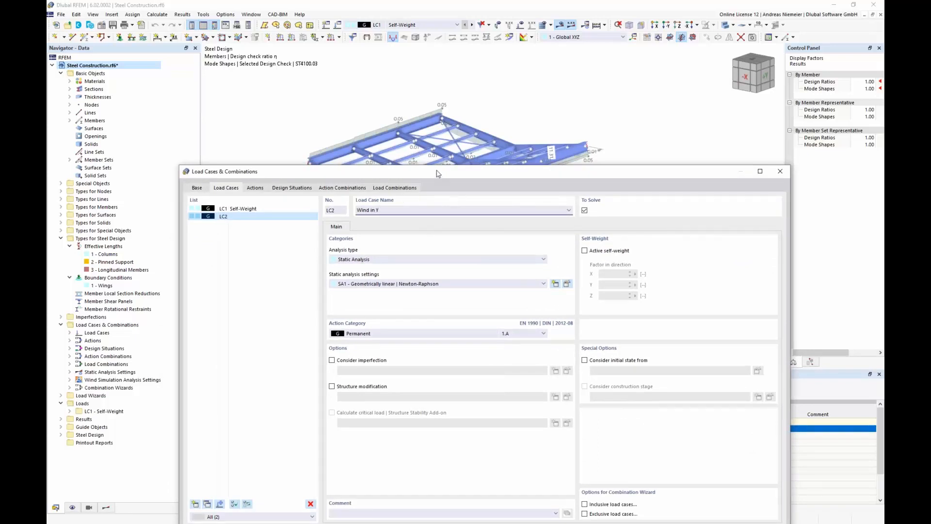
left_click_drag(438, 174, 431, 97)
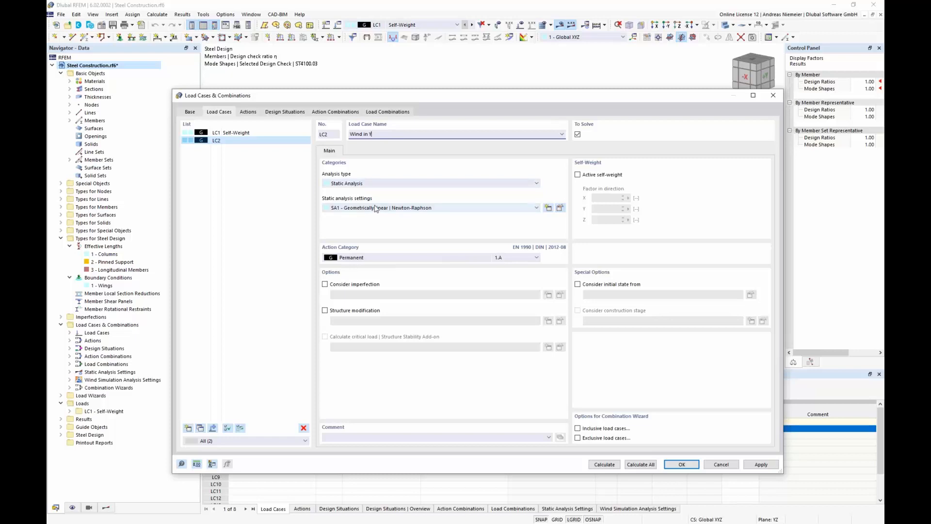
Set the analysis type of LC2 to Wind Simulation and its action category to Wind, and check the available static analysis settings.
left_click(407, 183)
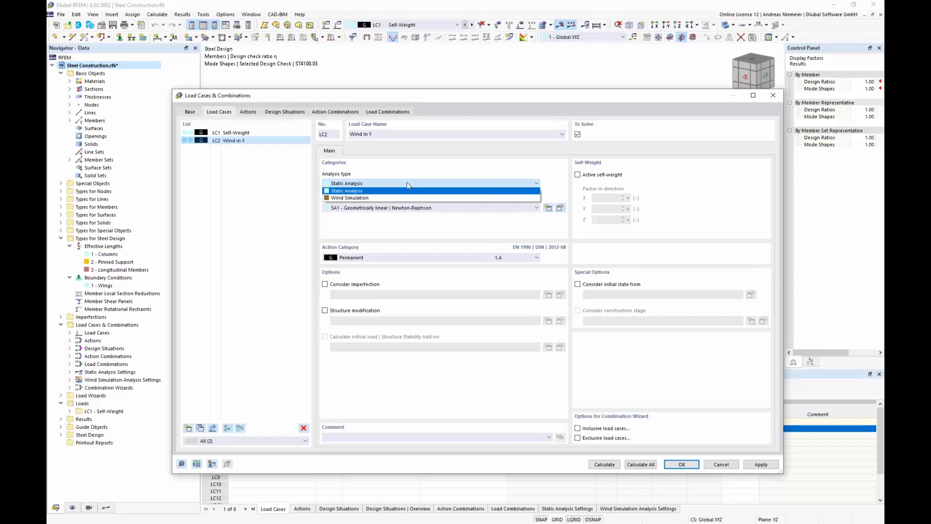
left_click(350, 199)
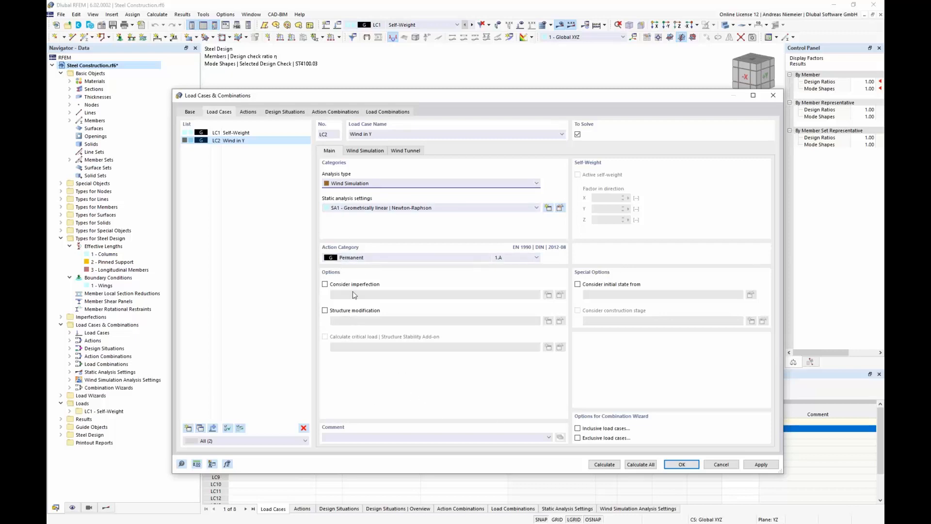
left_click(366, 257)
left_click(354, 364)
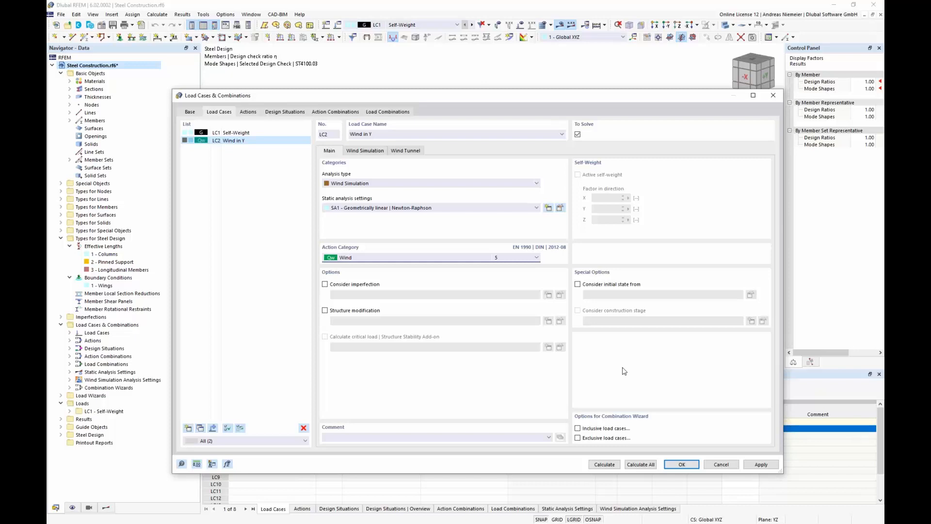
left_click(429, 208)
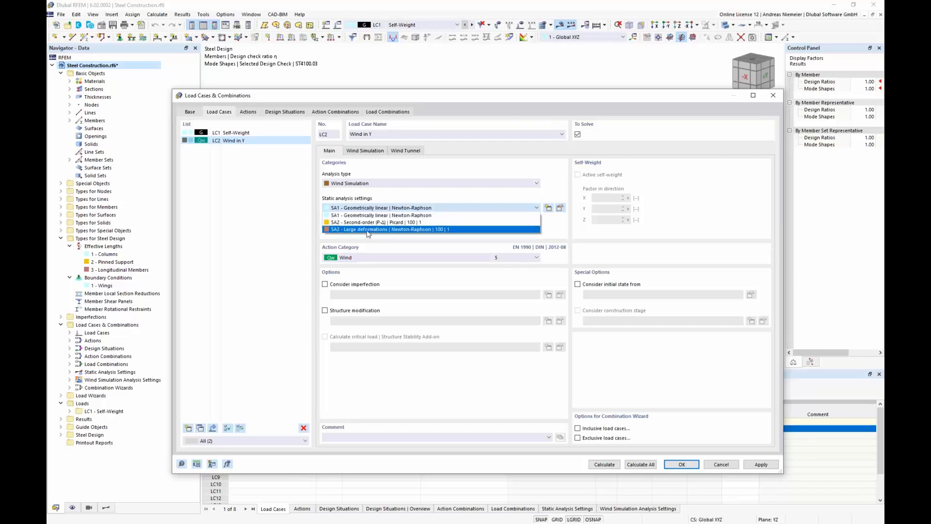
left_click(408, 247)
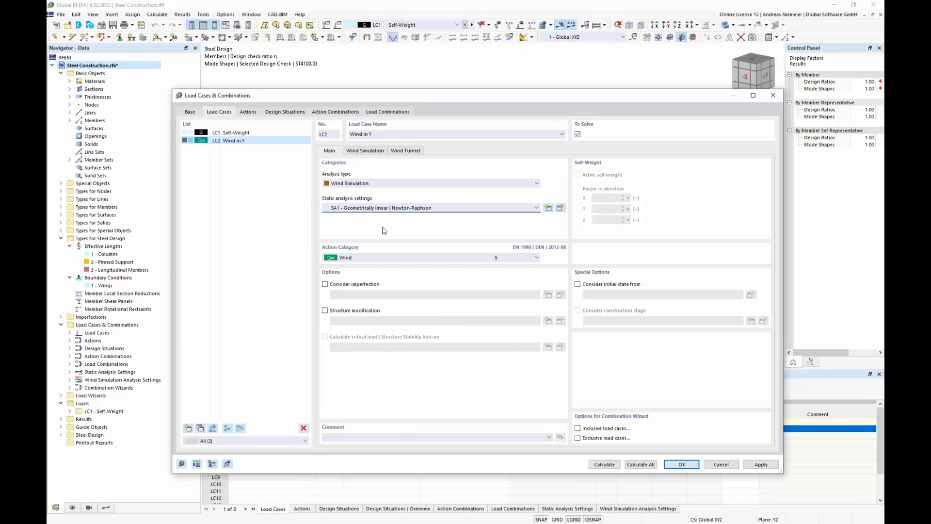
Open the wind simulation analysis settings WA1 for editing, check the simulation type options, and name the settings "Steady Flow".
left_click(363, 150)
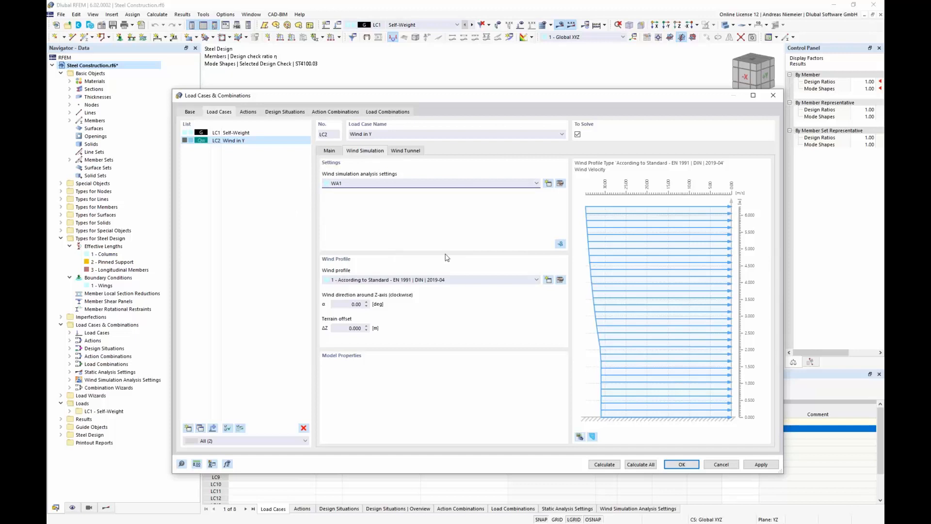
left_click(563, 182)
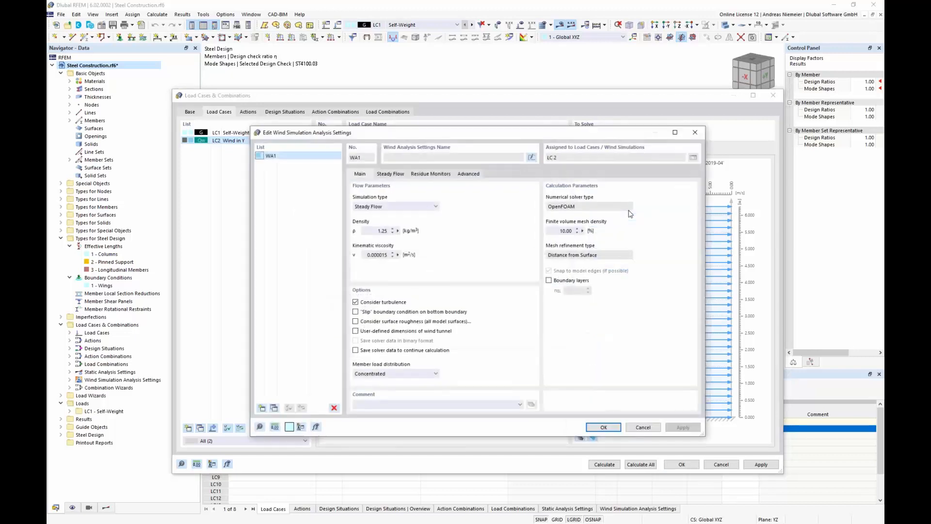
left_click(396, 207)
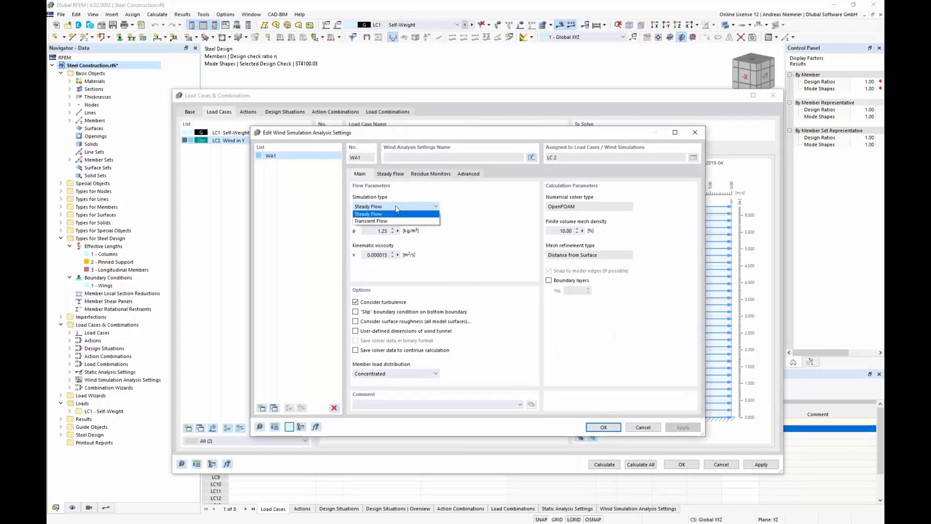
left_click(394, 205)
left_click(405, 159)
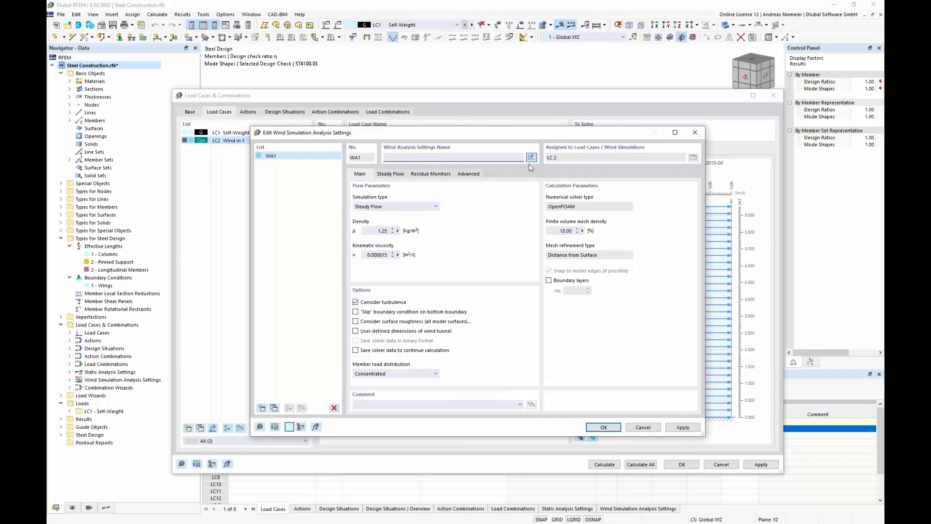
type("Steady Flow")
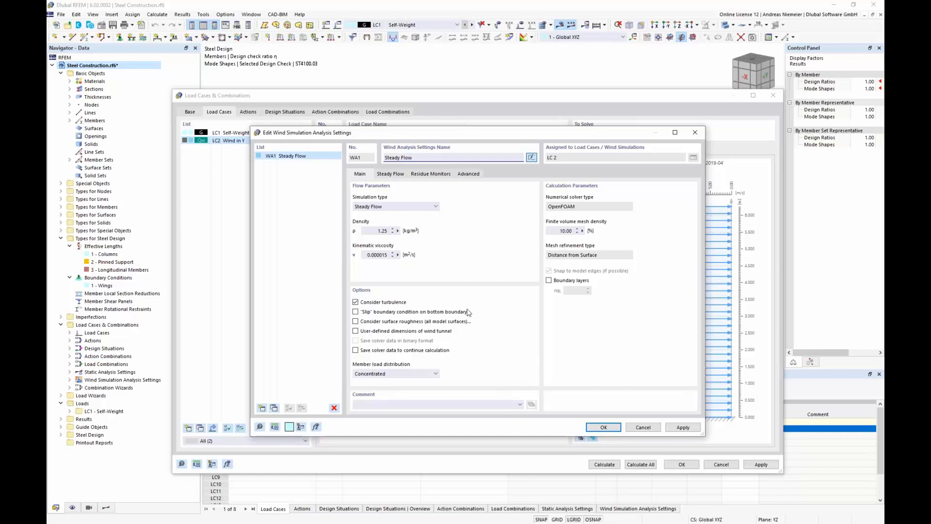
Review the steady flow, residue monitor and advanced parameters of WA1, and accept the analysis settings.
left_click(391, 174)
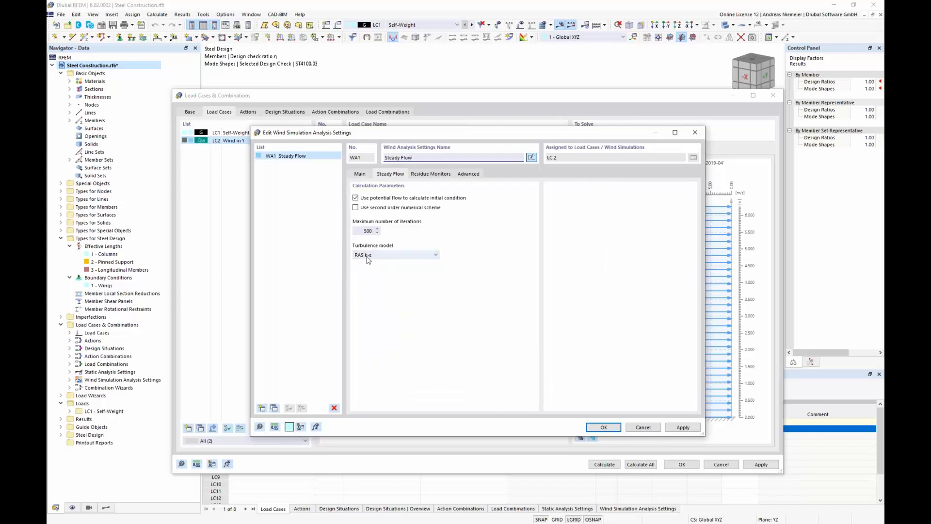
left_click(442, 174)
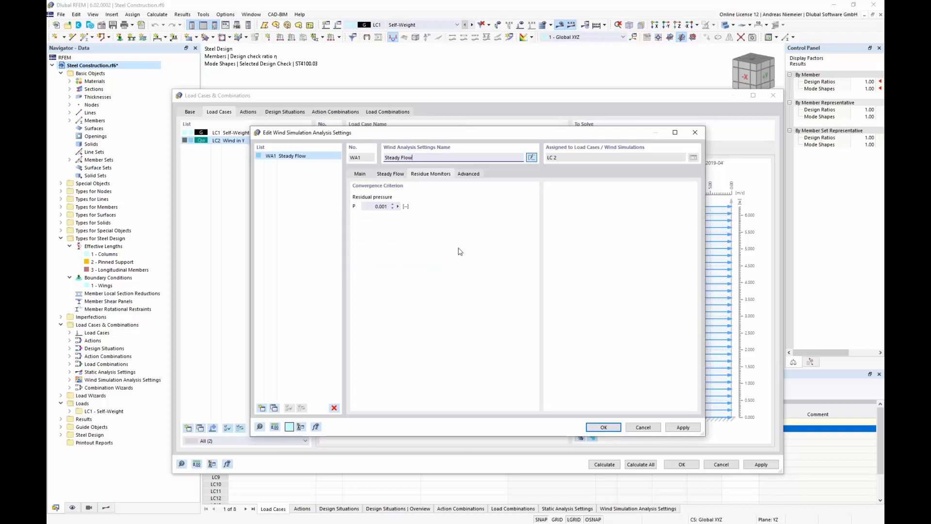
left_click(469, 174)
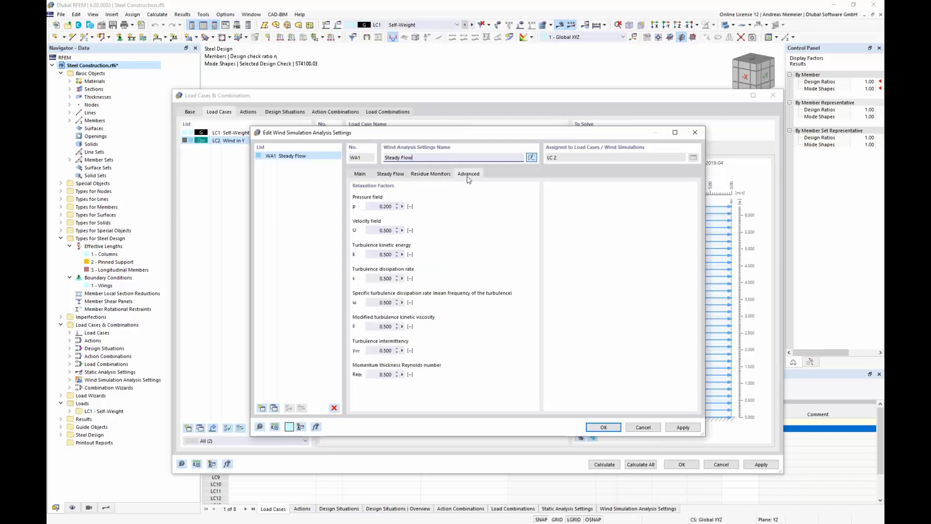
left_click(360, 175)
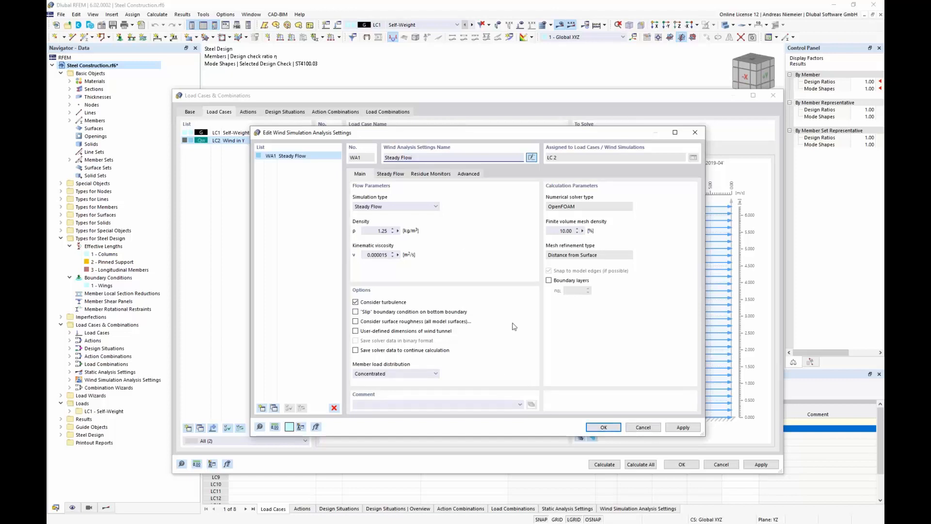
left_click(604, 426)
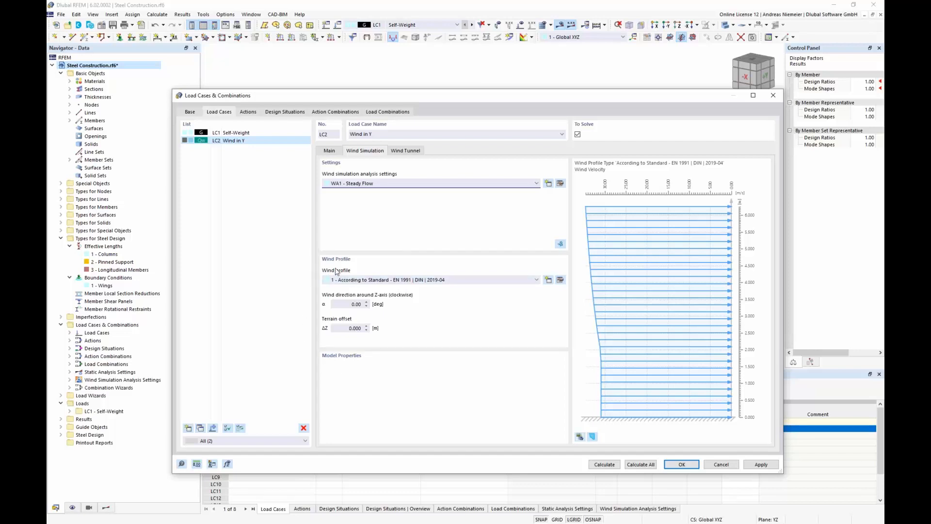
Open the assigned wind profile for editing, view the User-Defined type, and restore the type According to Standard - EN 1991 | DIN | 2019-04.
left_click(560, 281)
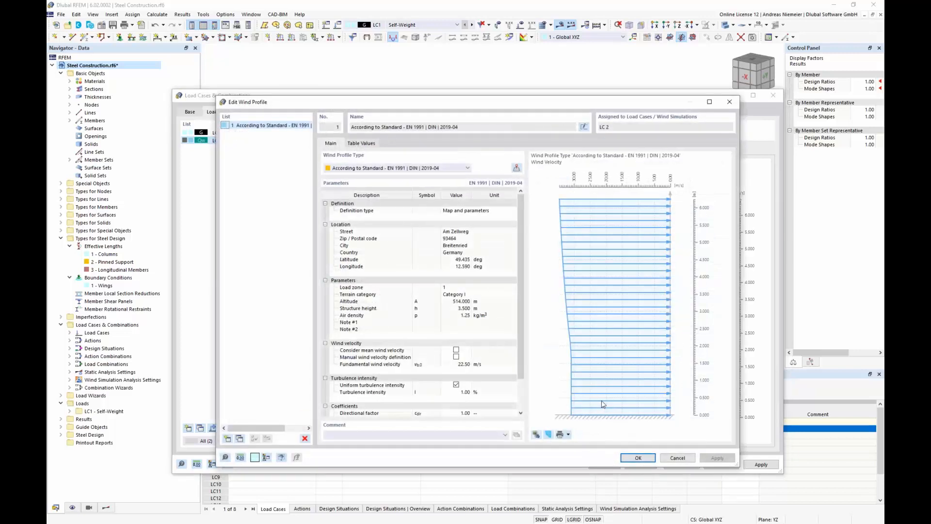
left_click(382, 169)
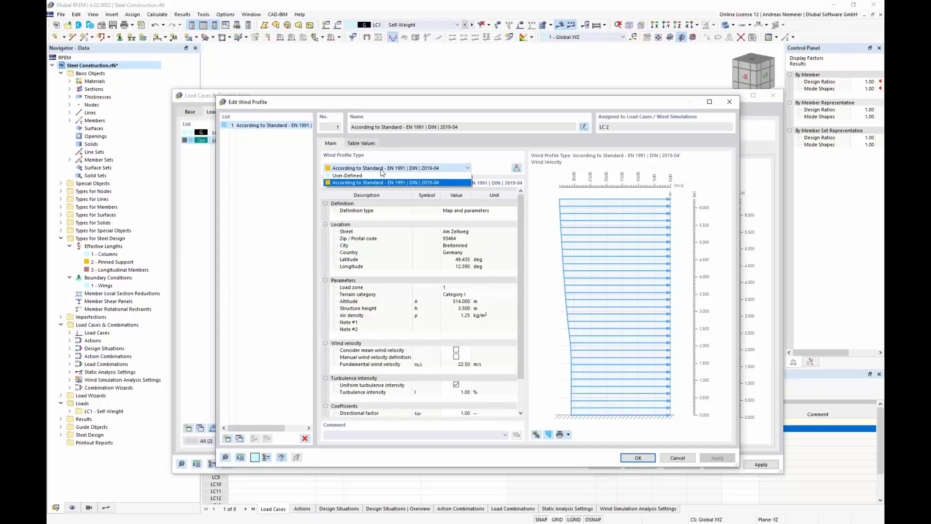
left_click(359, 183)
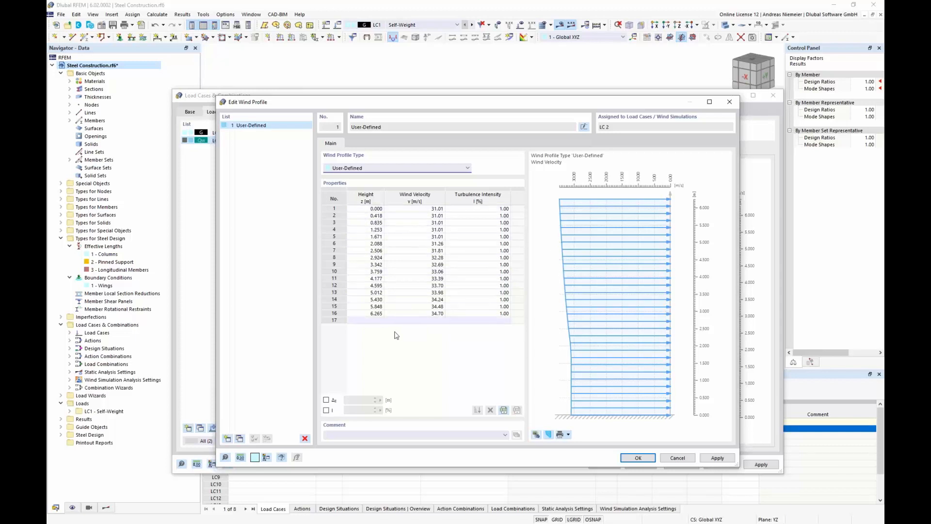
left_click(422, 170)
left_click(417, 180)
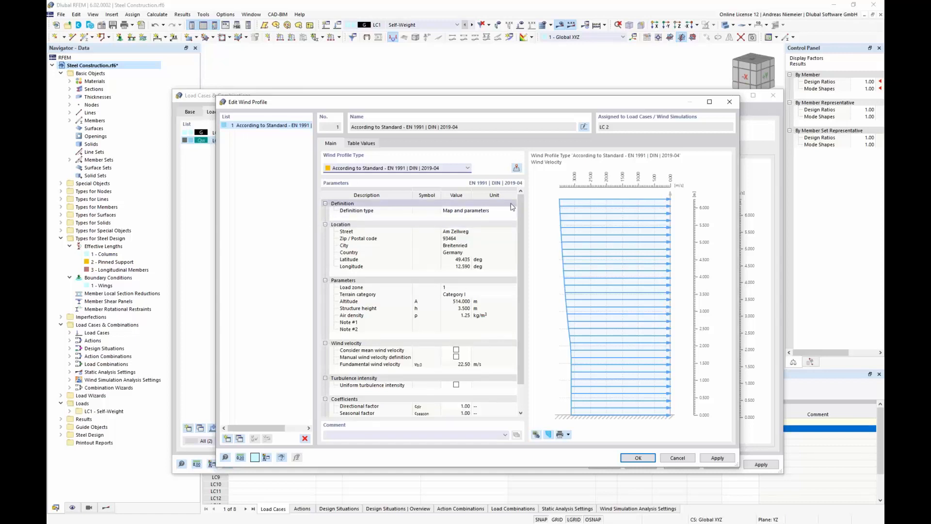
Search the wind load map for "dlubal", pick the first Dlubal Software DE site, inspect its location, and apply it to the wind profile.
left_click(516, 169)
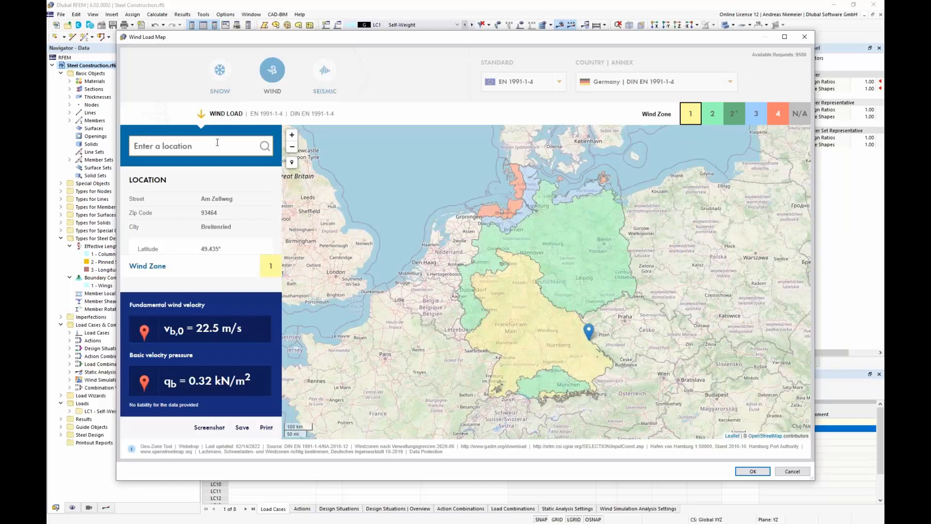
type("dlubal")
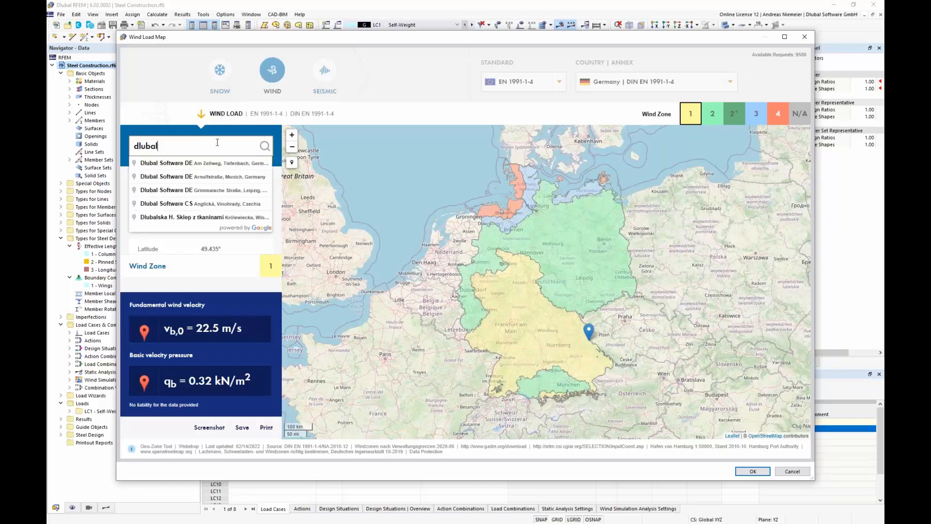
left_click(204, 164)
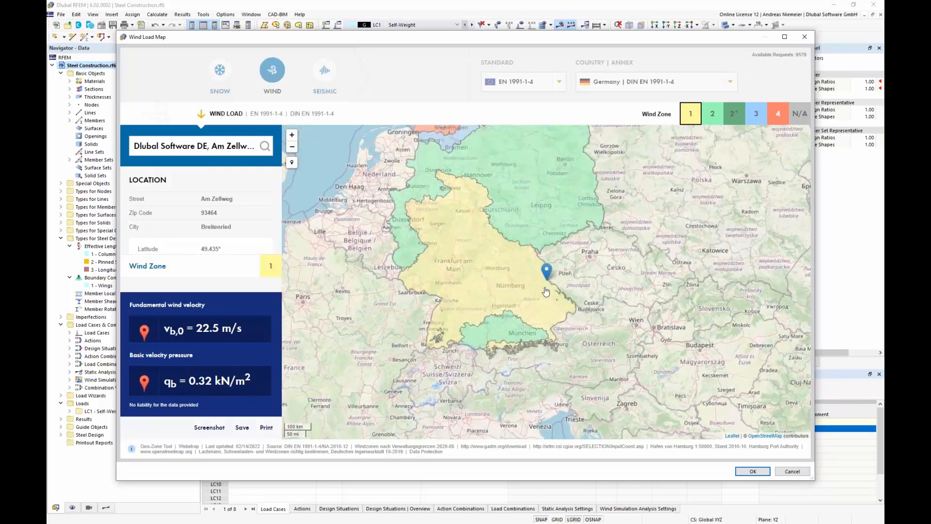
scroll(547, 286, "up", 7)
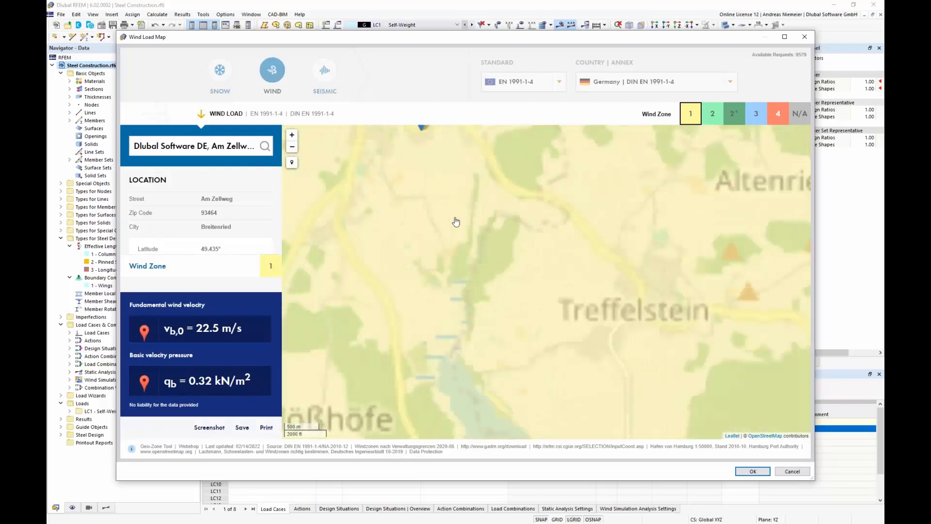
left_click_drag(440, 186, 509, 326)
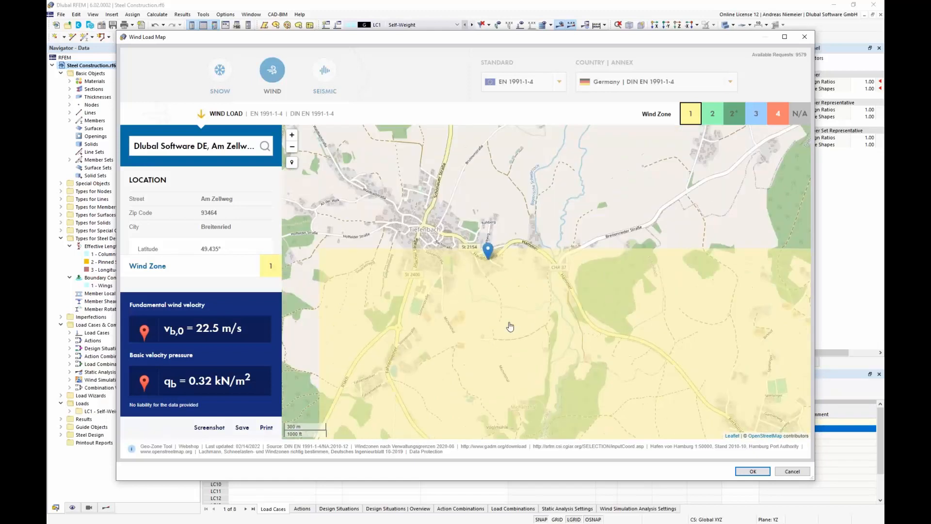
scroll(487, 262, "up", 2)
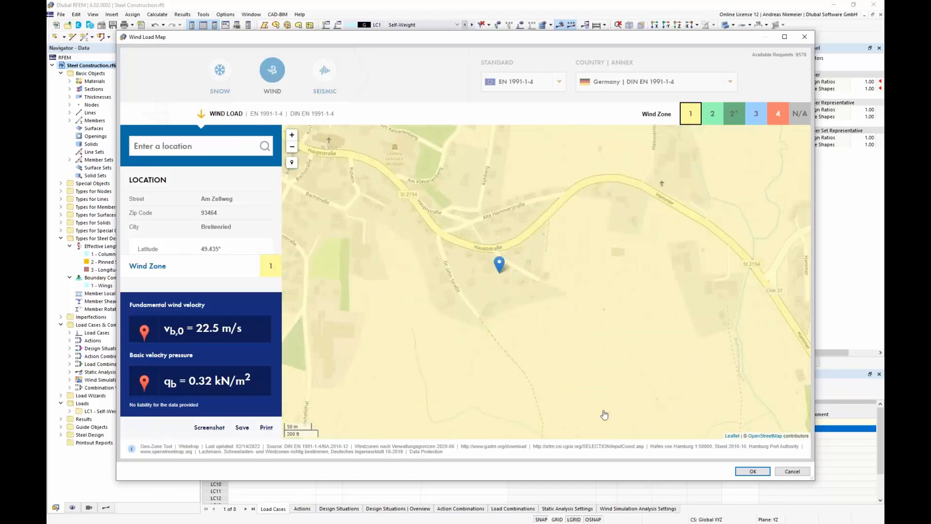
left_click(764, 475)
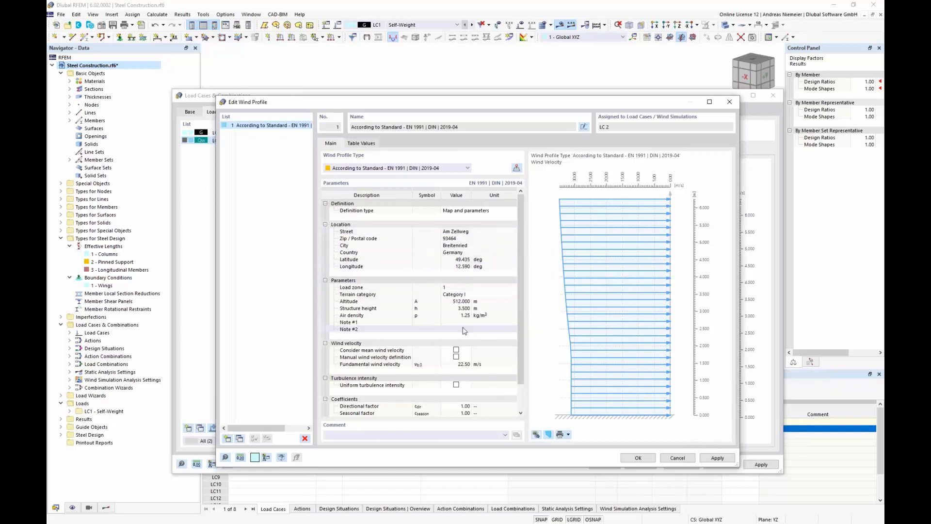
Enable uniform turbulence intensity in the wind profile and accept the profile.
left_click(456, 384)
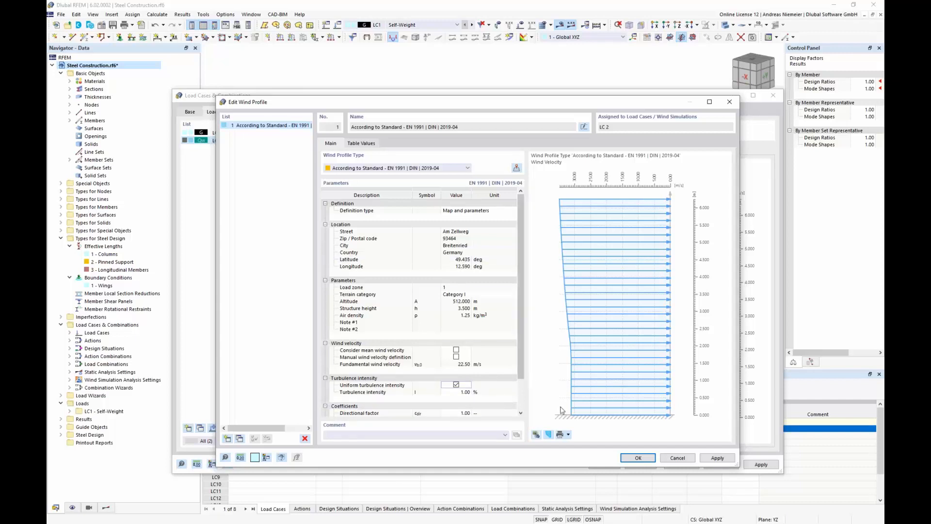
left_click(638, 457)
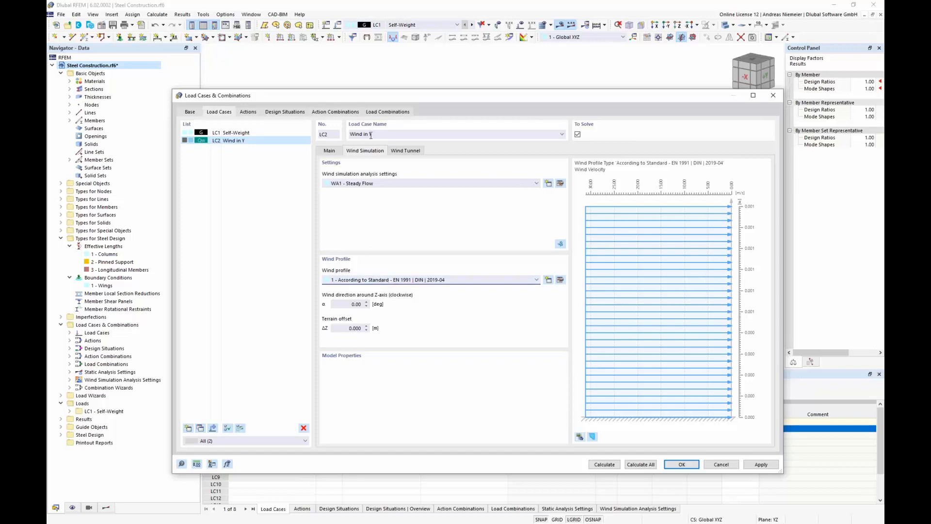
Move the load case dialog to uncover the model and set the wind direction around the Z-axis to 90 degrees.
left_click_drag(418, 99, 421, 131)
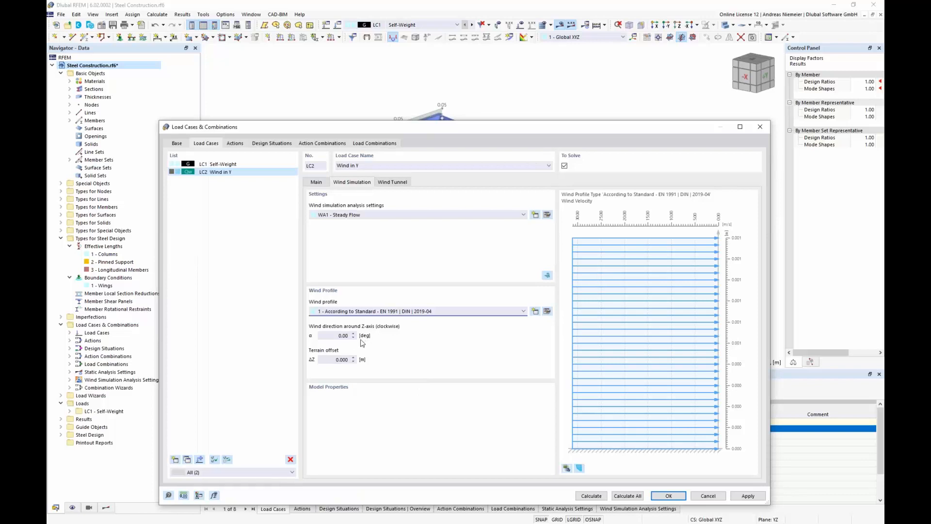
left_click(336, 335)
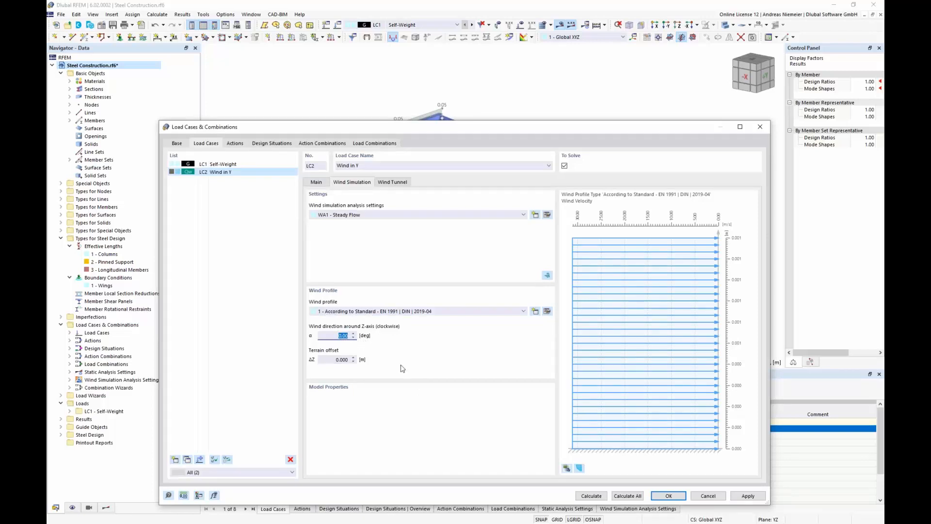
type("90")
Check the wind tunnel dimensions of LC2 and confirm the load case, agreeing to delete the existing results.
left_click(387, 184)
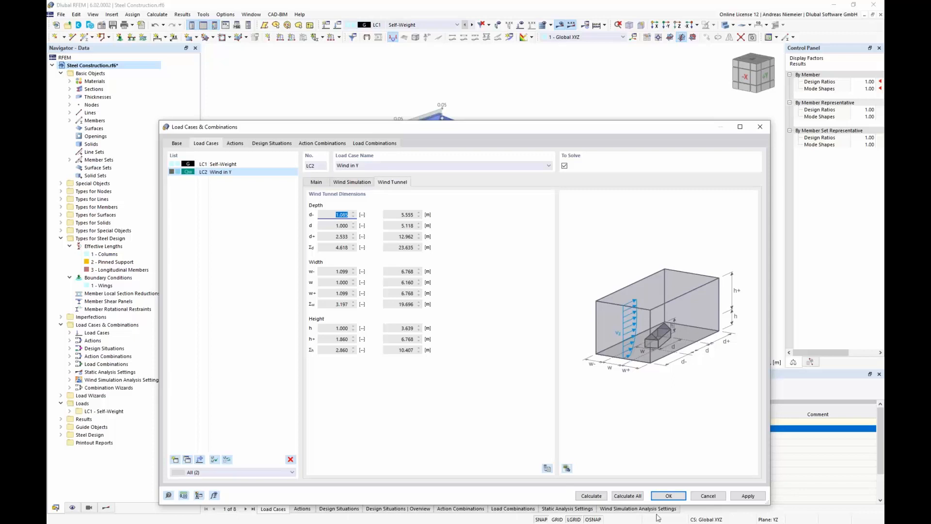
left_click(670, 498)
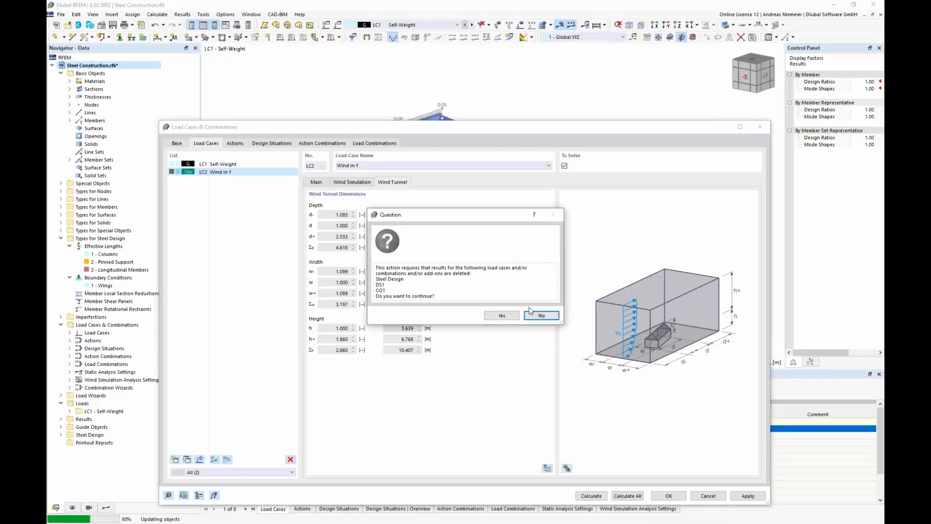
left_click(501, 315)
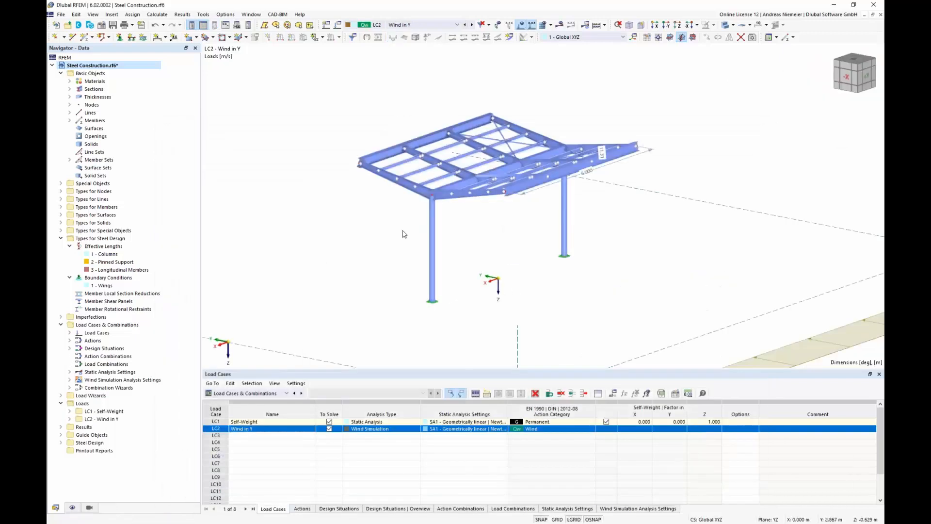
Examine the wind tunnel box and the wind profile acting on the canopy in the model view.
scroll(393, 227, "down", 5)
middle_click_drag(367, 253, 440, 253, "ctrl")
scroll(441, 254, "down", 1)
scroll(464, 285, "up", 2)
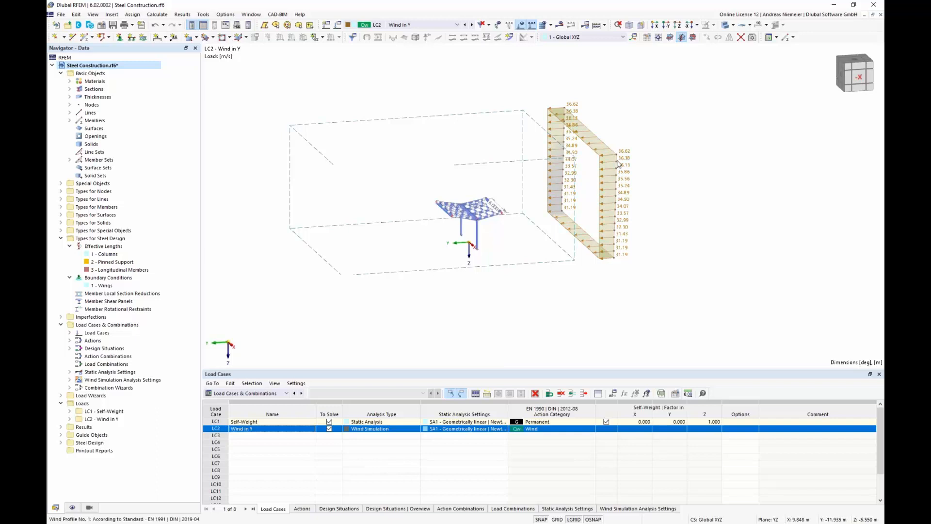
scroll(493, 230, "up", 4)
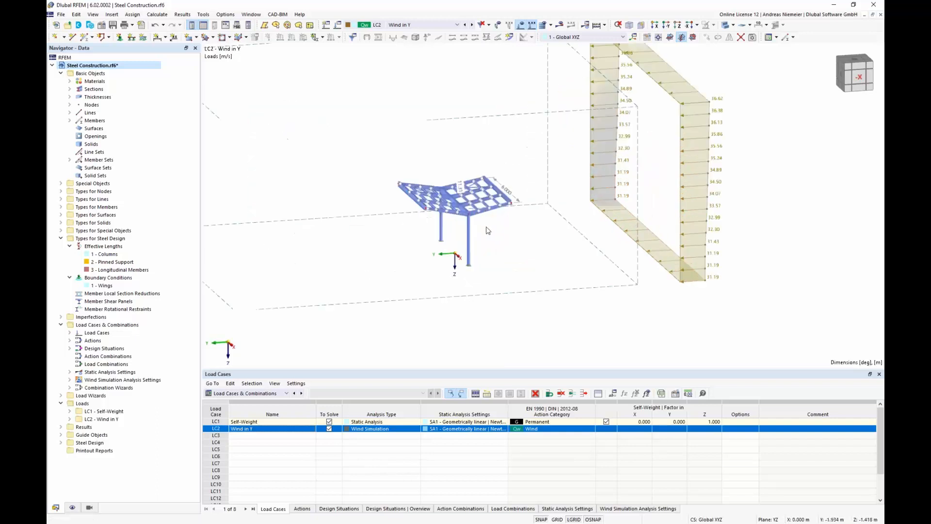
Open the Wind in Y load case's wind simulation settings and open its model in RWIND.
scroll(459, 206, "down", 4)
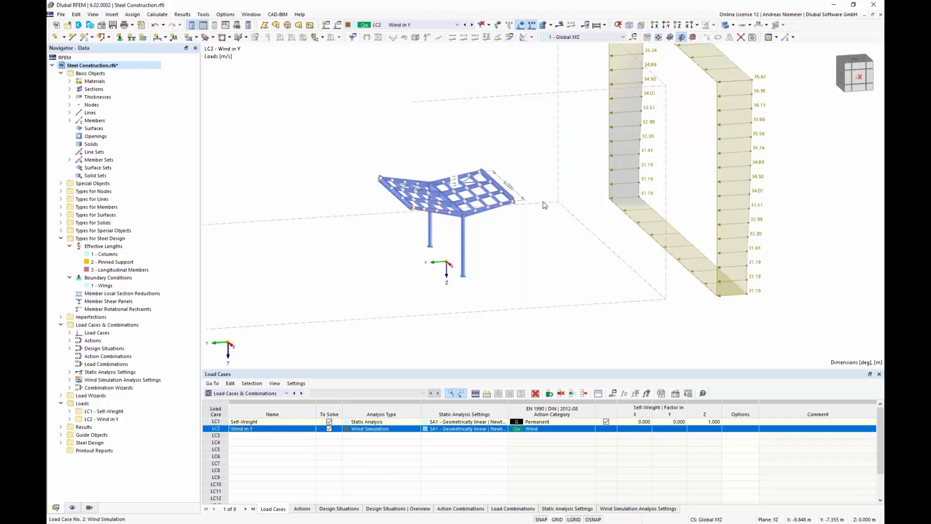
double_click(215, 429)
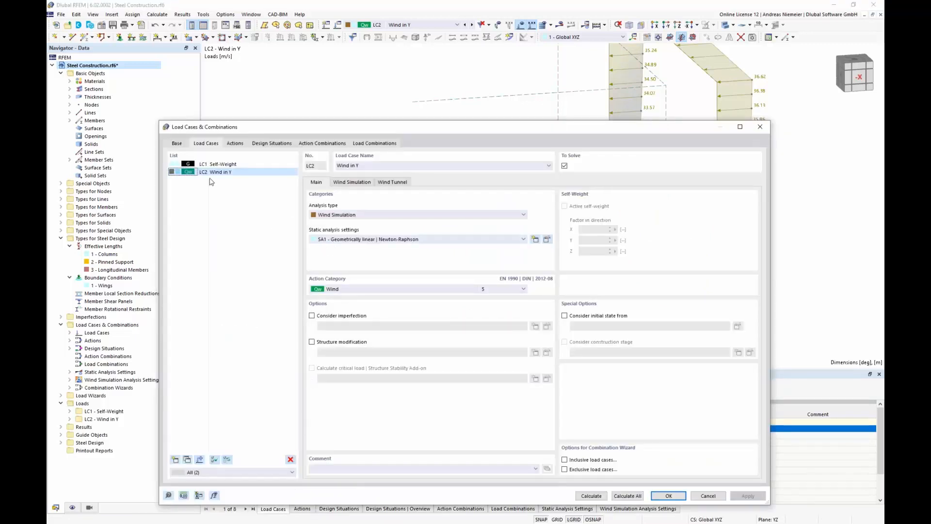
left_click(361, 183)
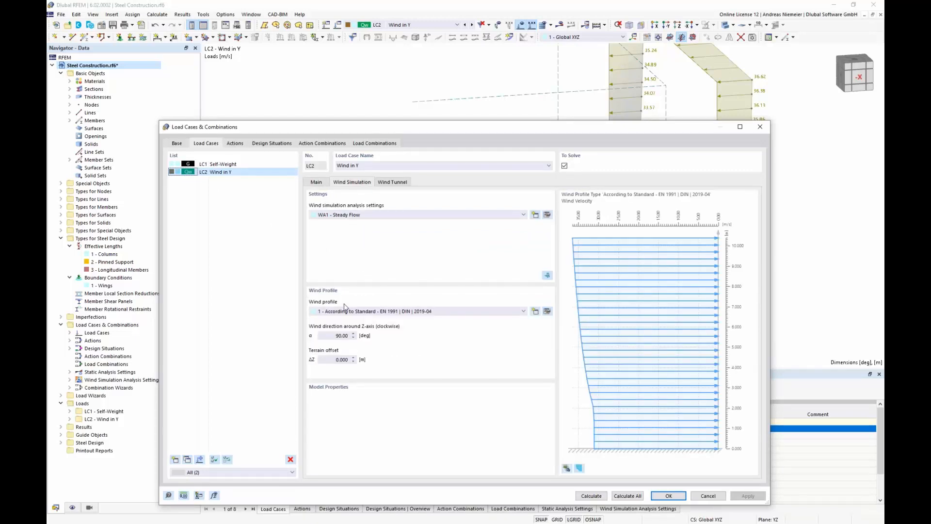
left_click(552, 279)
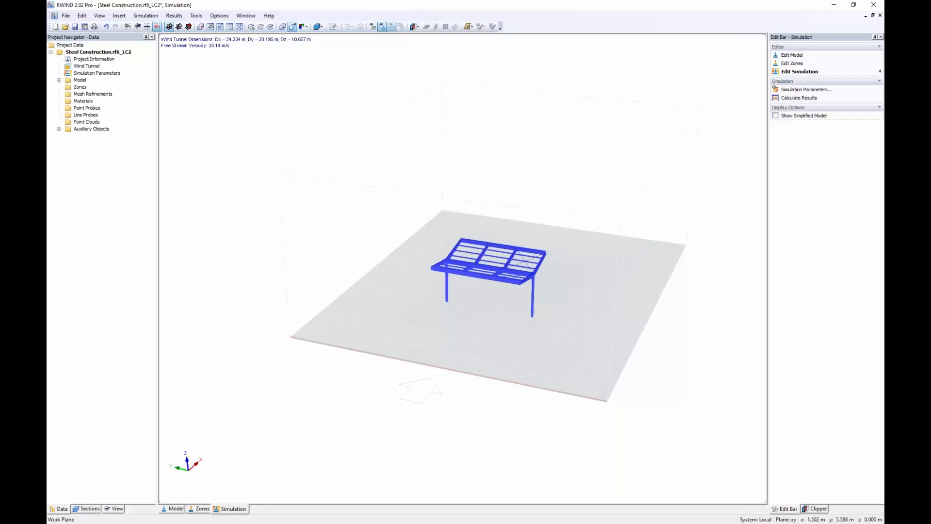
View the canopy model inside the wind tunnel and check the general simulation parameters without changing them.
left_click(173, 509)
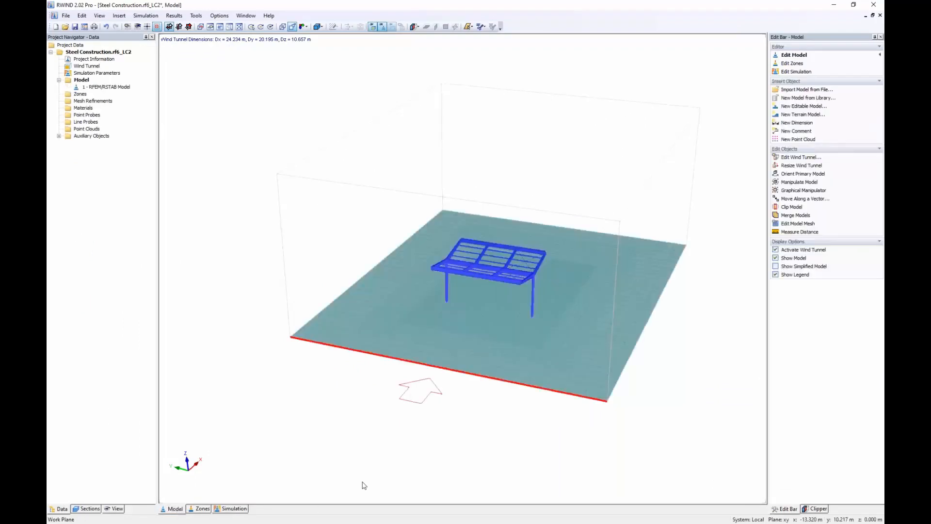
middle_click_drag(576, 380, 398, 351)
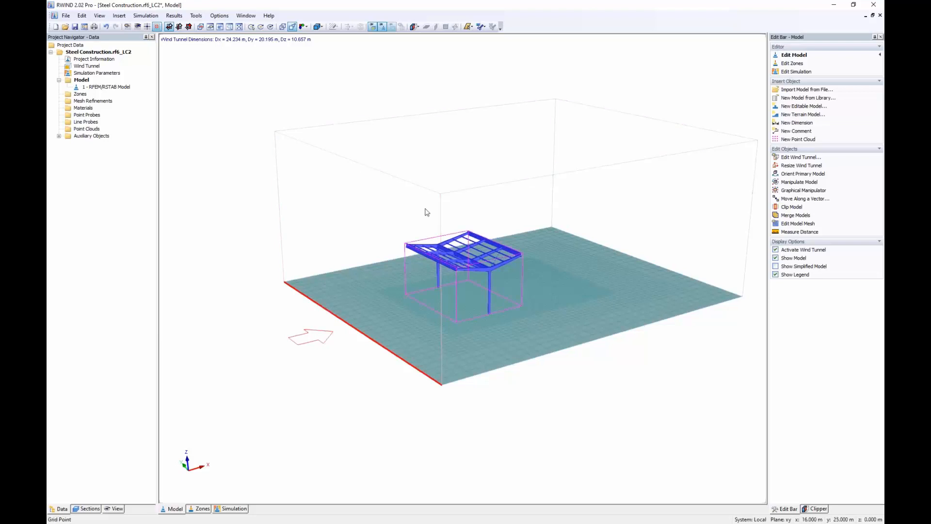
middle_click_drag(251, 331, 236, 331)
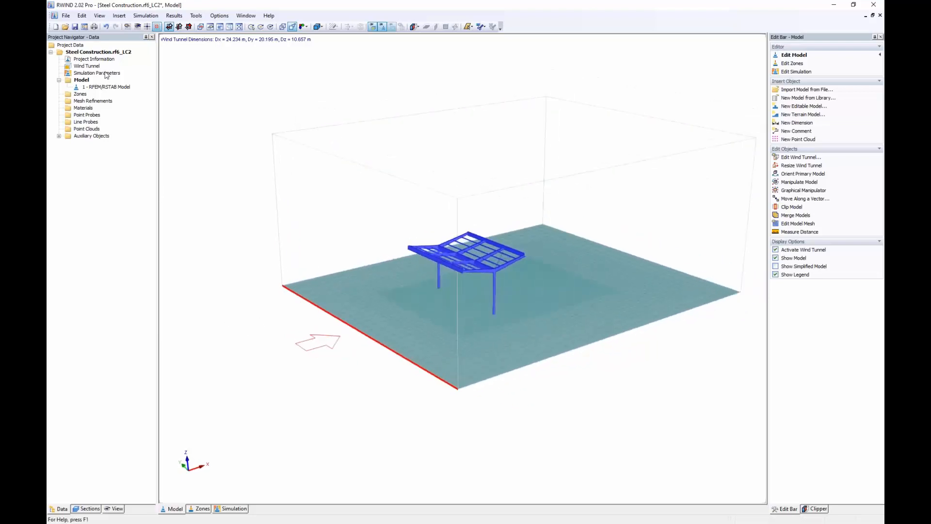
double_click(106, 74)
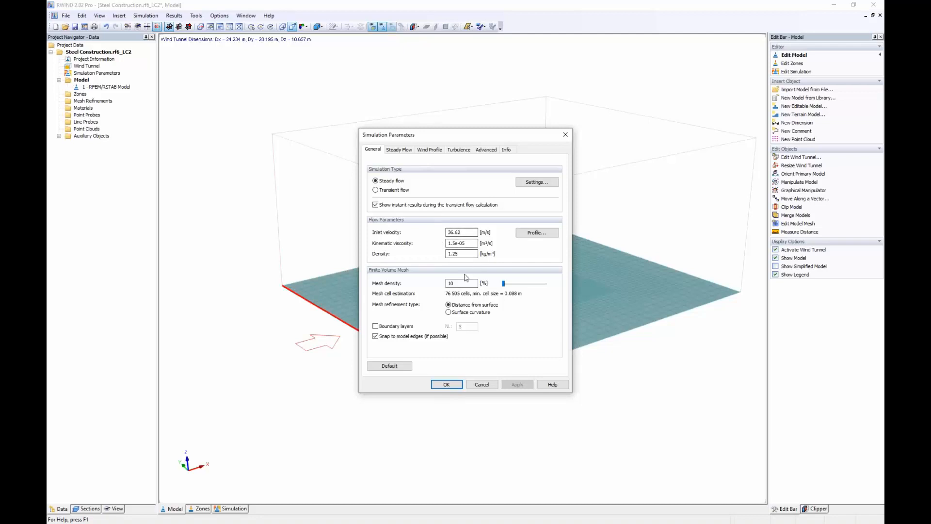
left_click(482, 384)
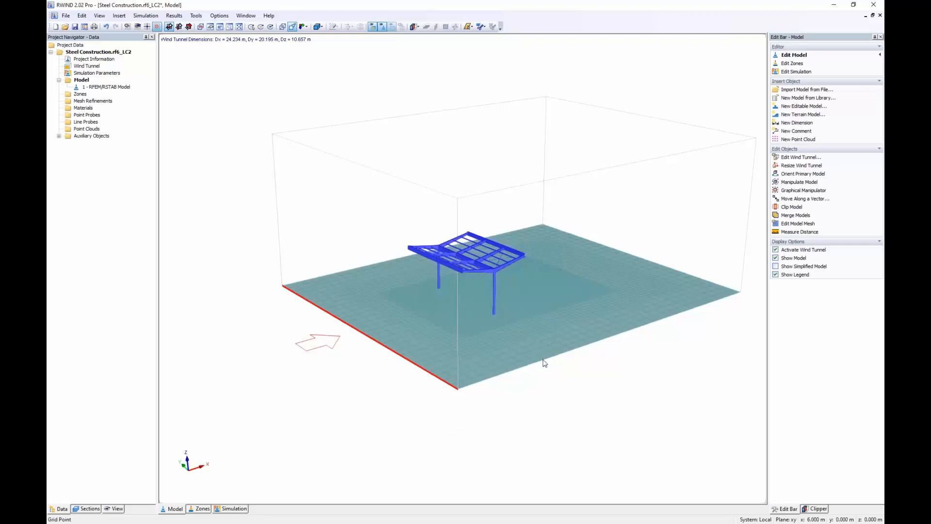
Switch to the simulation view and start the steady flow calculation.
left_click(233, 508)
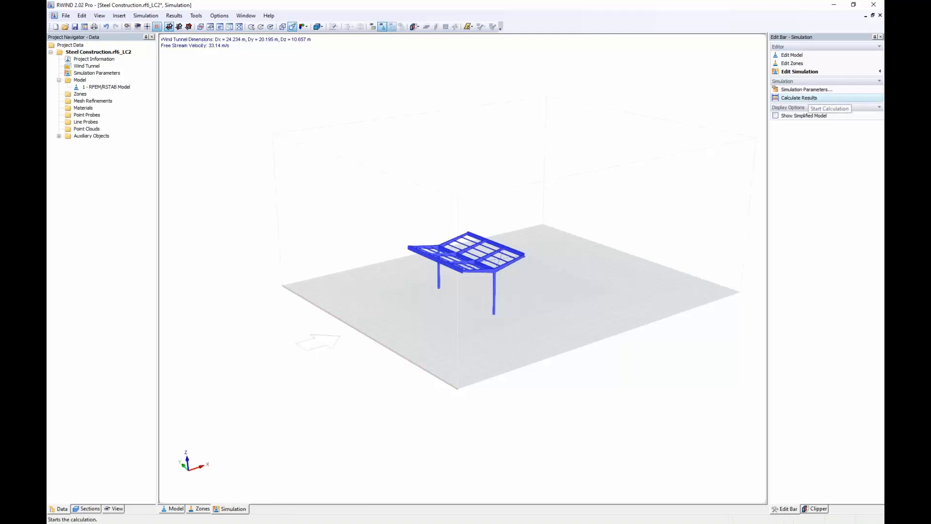
left_click(824, 98)
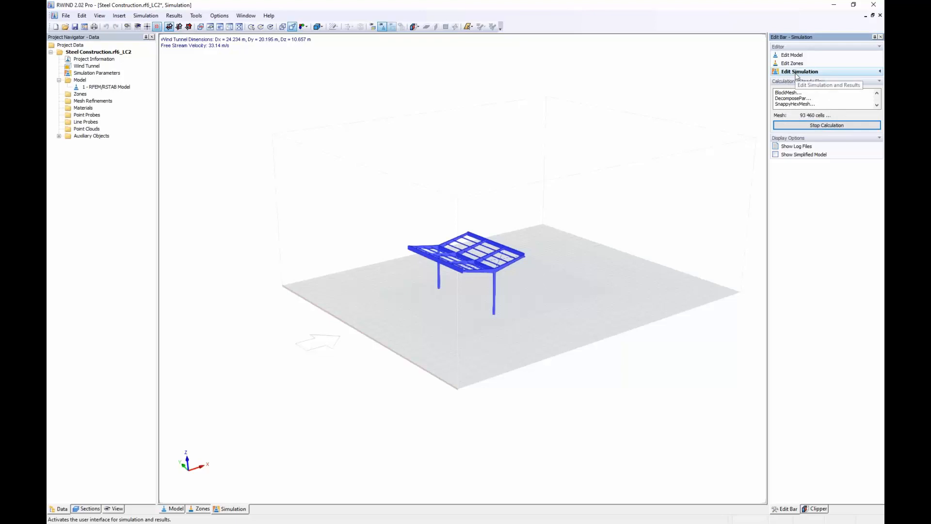
Inspect the canopy's beams, bracing and column connection up close while the wind simulation calculates.
scroll(504, 293, "up", 4)
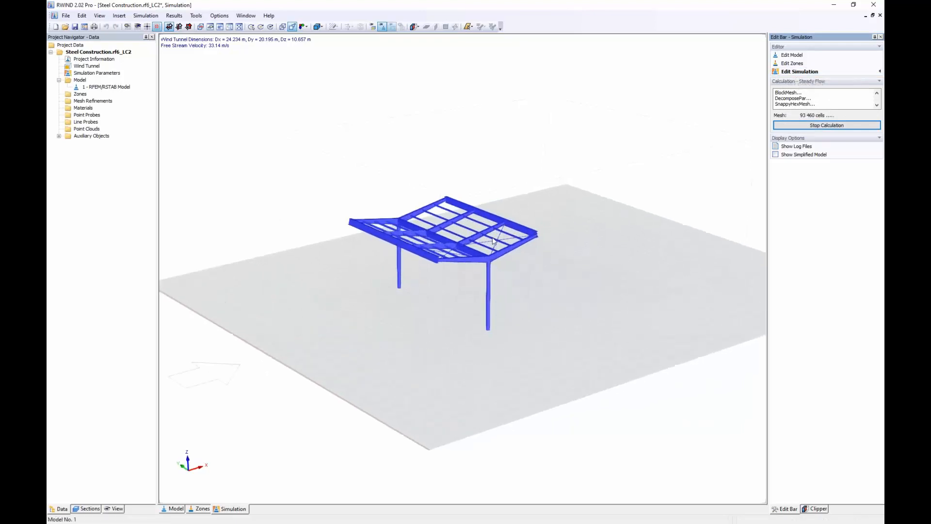
scroll(415, 224, "up", 6)
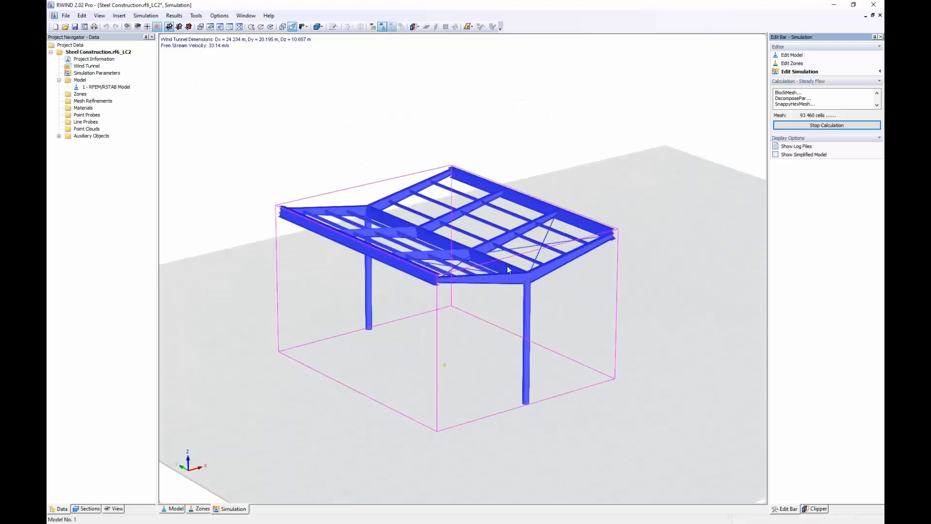
scroll(558, 279, "up", 1)
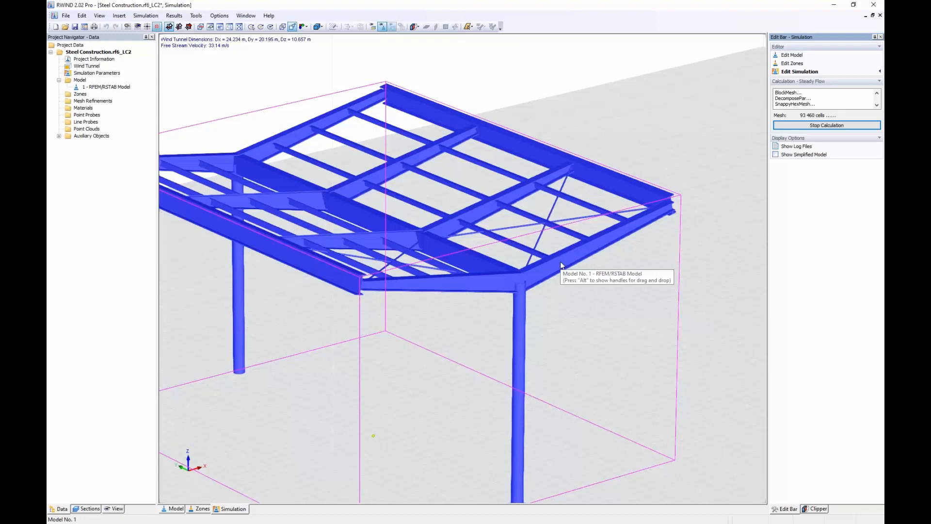
scroll(572, 139, "down", 3)
middle_click_drag(569, 179, 521, 300, "ctrl")
scroll(520, 300, "up", 5)
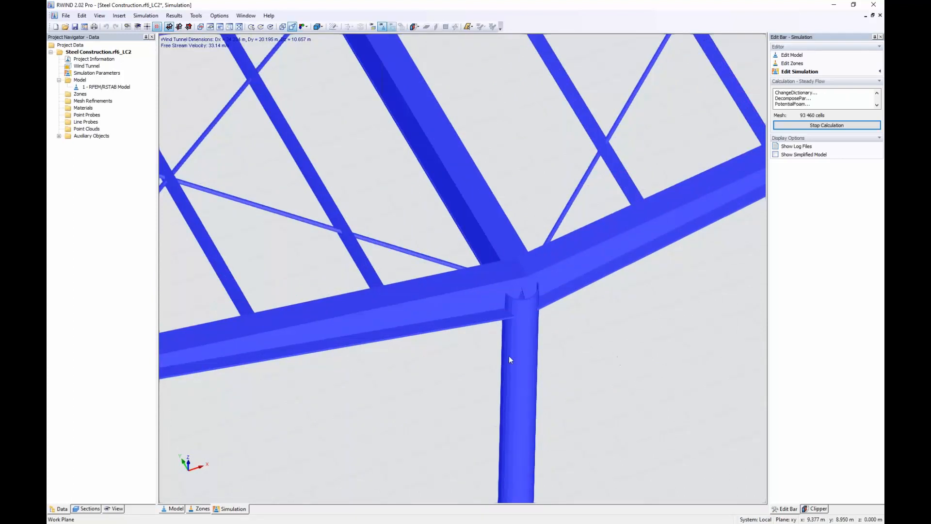
scroll(545, 397, "down", 2)
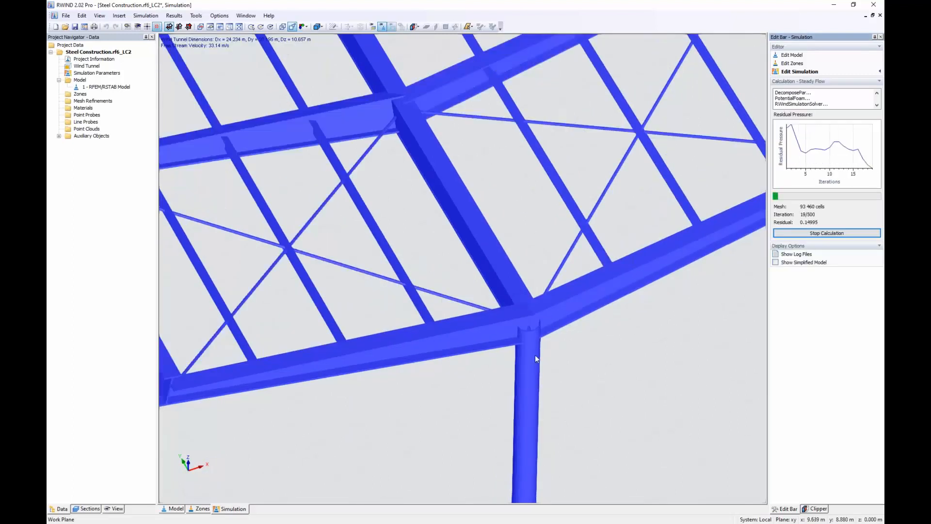
scroll(481, 326, "down", 8)
middle_click_drag(490, 361, 507, 237, "ctrl")
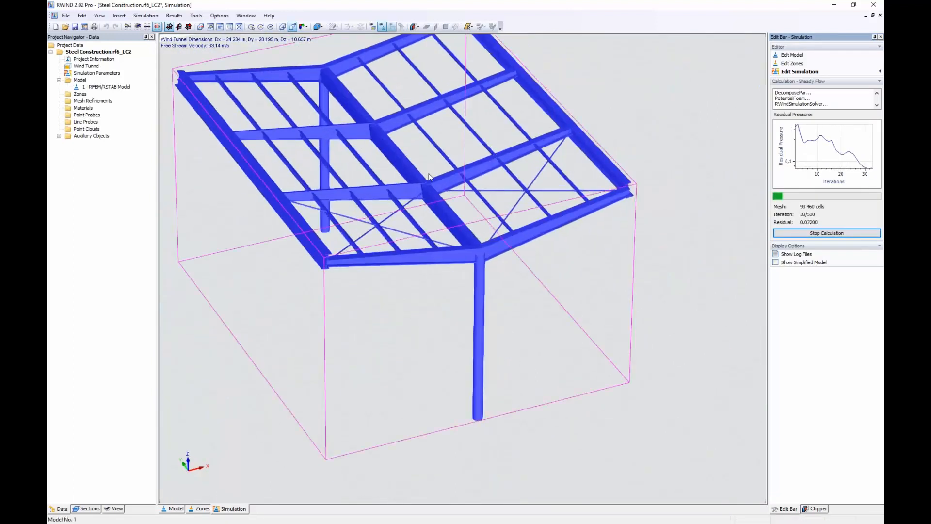
scroll(437, 202, "down", 5)
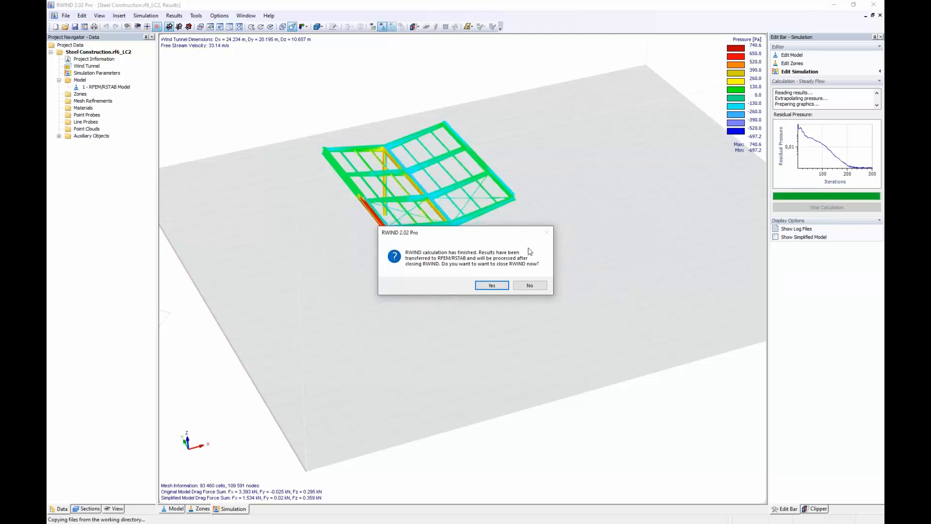
Keep RWIND open after the calculation and show the surface pressure results on the computational mesh.
left_click(533, 285)
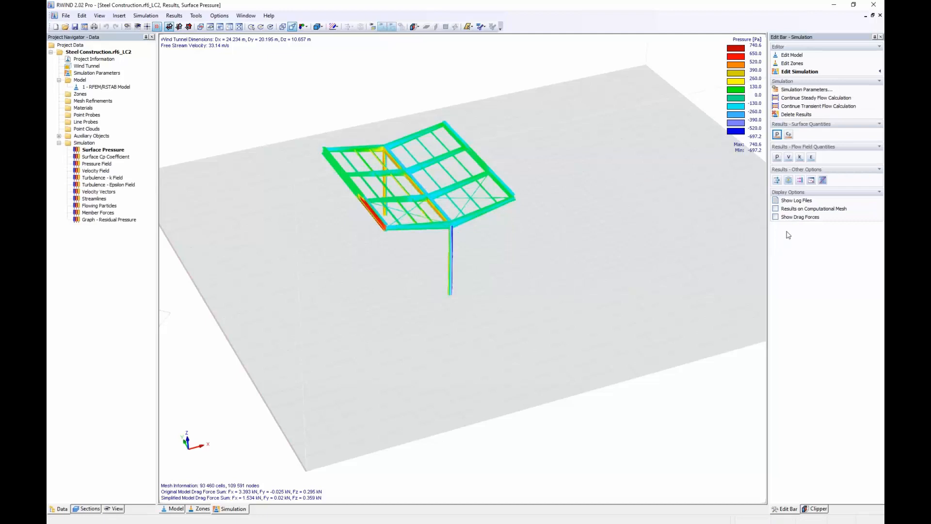
left_click(776, 209)
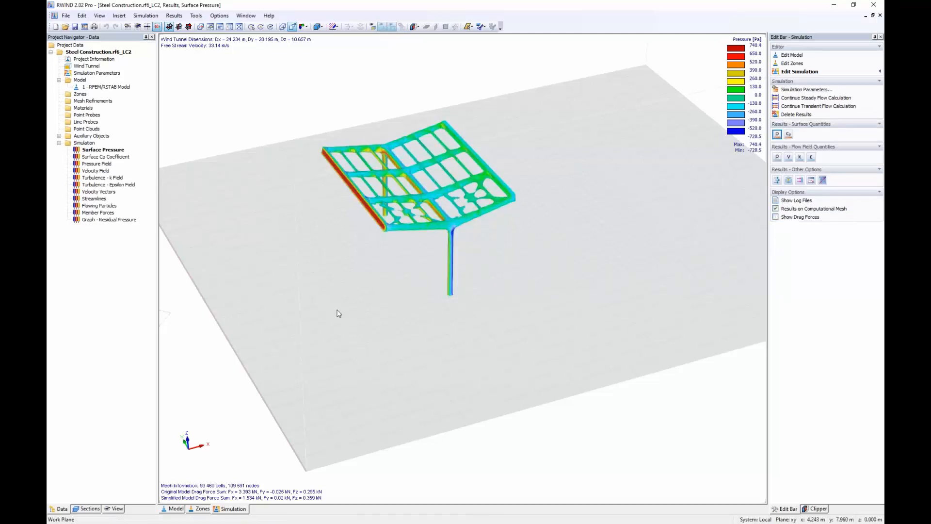
middle_click_drag(365, 297, 501, 239, "ctrl")
scroll(469, 216, "up", 8)
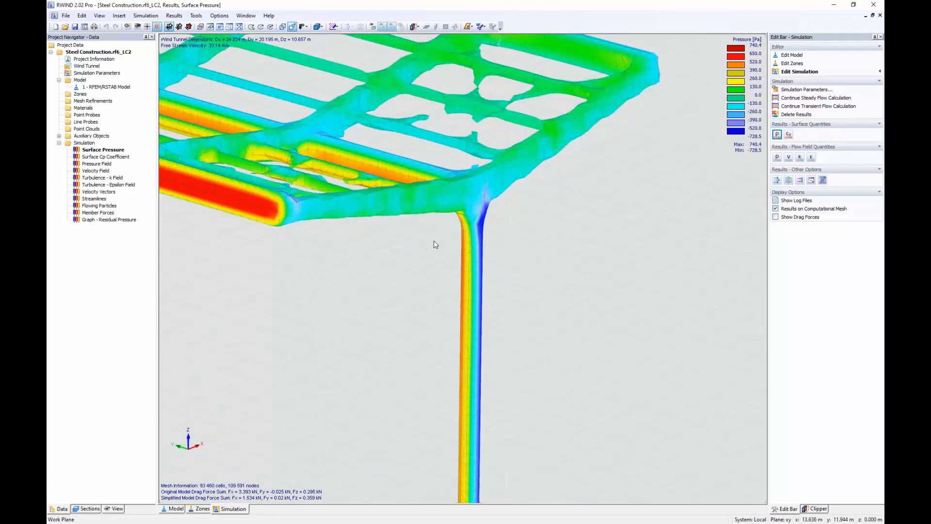
scroll(434, 243, "down", 5)
middle_click_drag(495, 219, 400, 228, "ctrl")
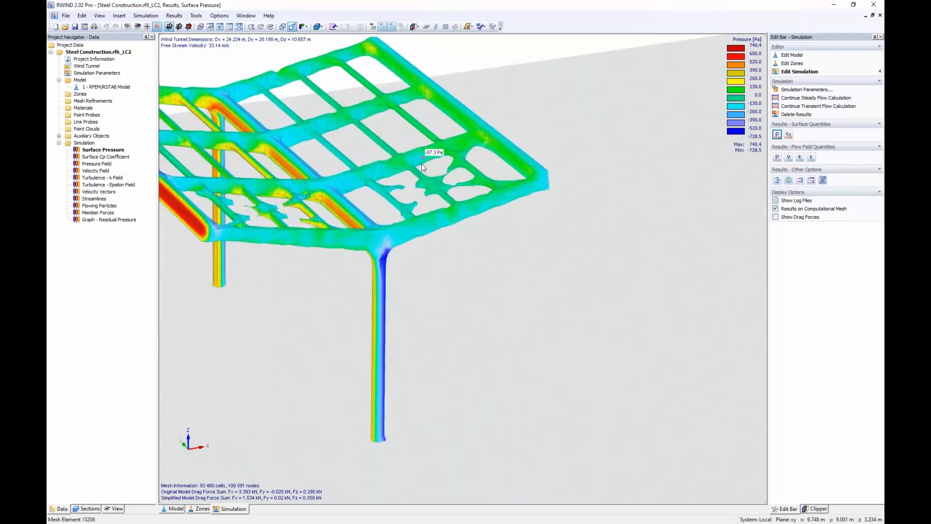
scroll(422, 163, "down", 2)
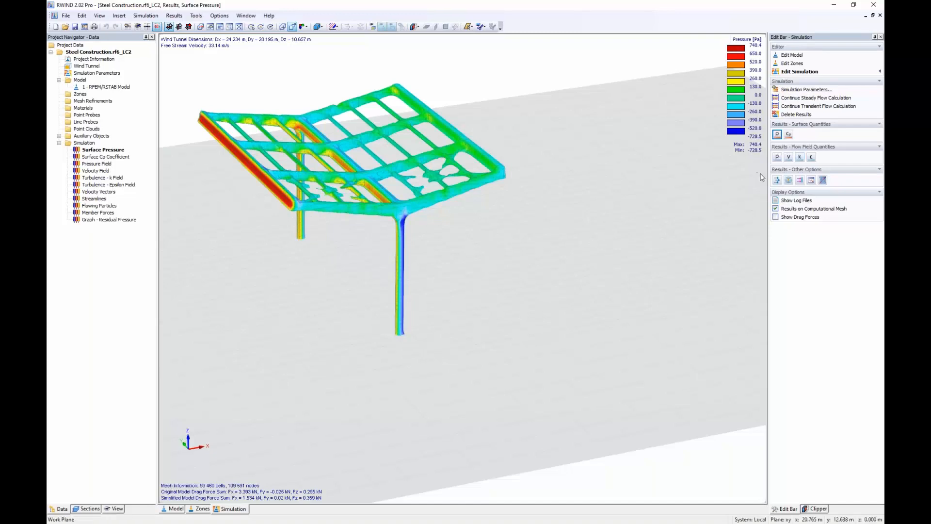
Display the velocity field and the pressure field on the section plane through the canopy.
left_click(788, 157)
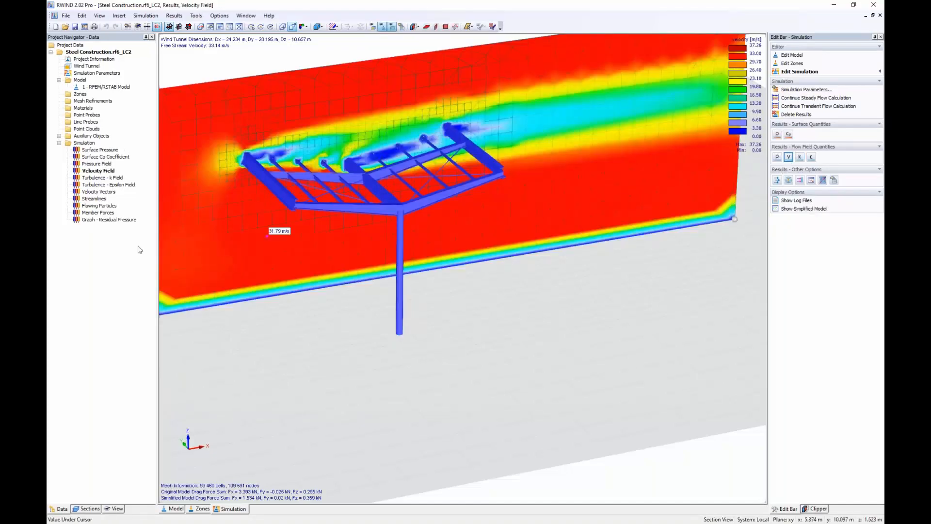
middle_click_drag(355, 243, 223, 148, "ctrl")
scroll(223, 148, "up", 4)
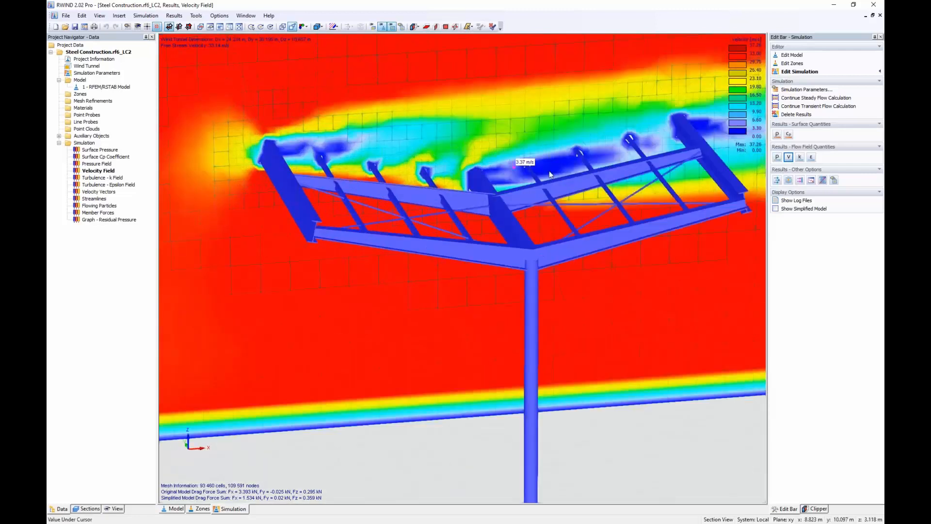
left_click(777, 157)
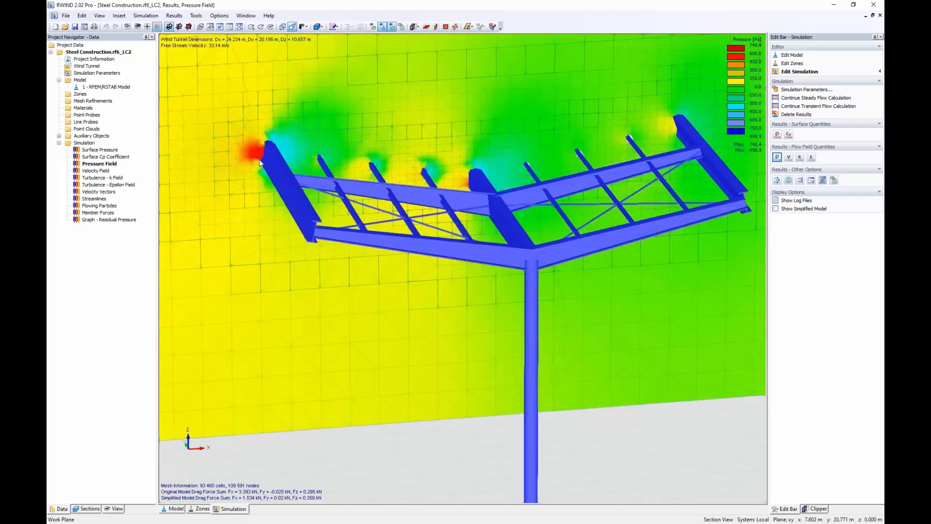
mouse_move(259, 148)
Switch back to the surface pressure results and inspect the pressure distribution on the canopy and columns.
left_click(777, 134)
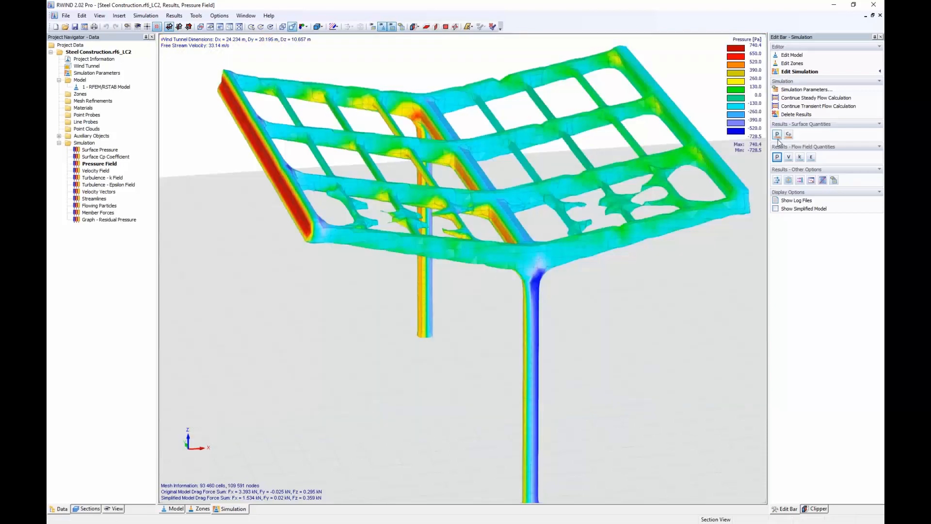
mouse_move(420, 245)
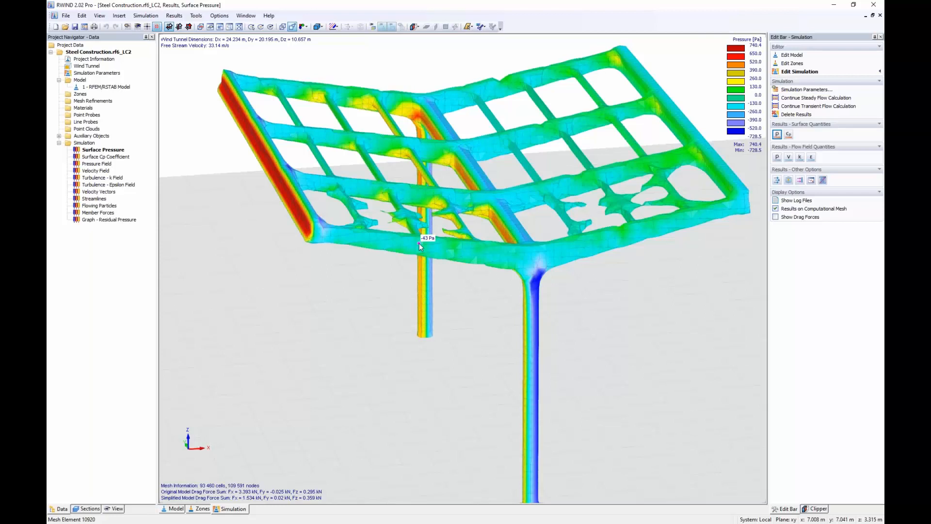
scroll(434, 354, "down", 5)
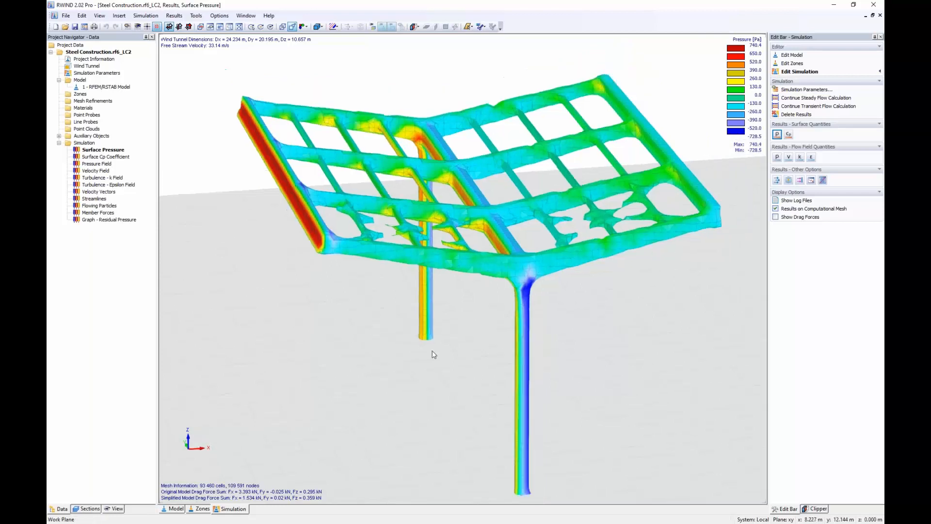
middle_click_drag(454, 363, 381, 316)
scroll(349, 211, "up", 5)
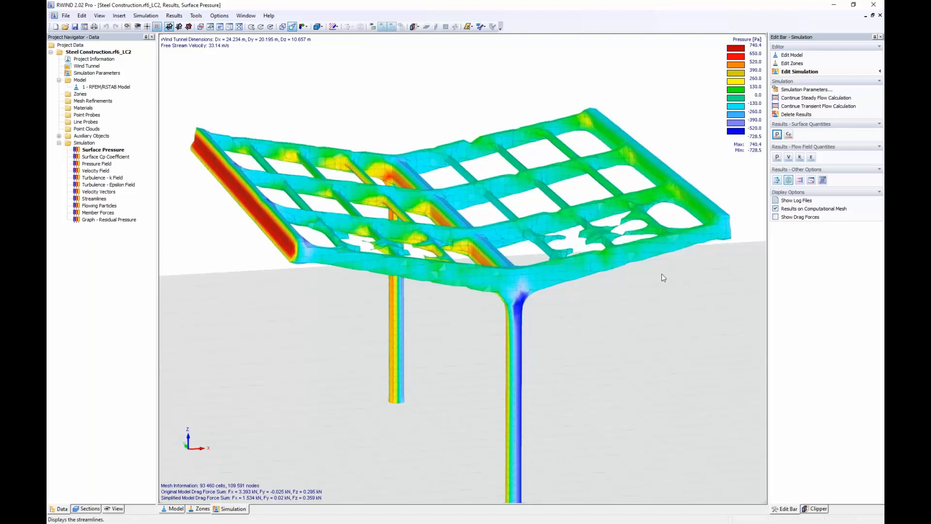
Display the wind streamlines and examine the flow around the canopy beams and columns.
middle_click_drag(598, 374, 539, 323, "ctrl")
scroll(391, 226, "up", 5)
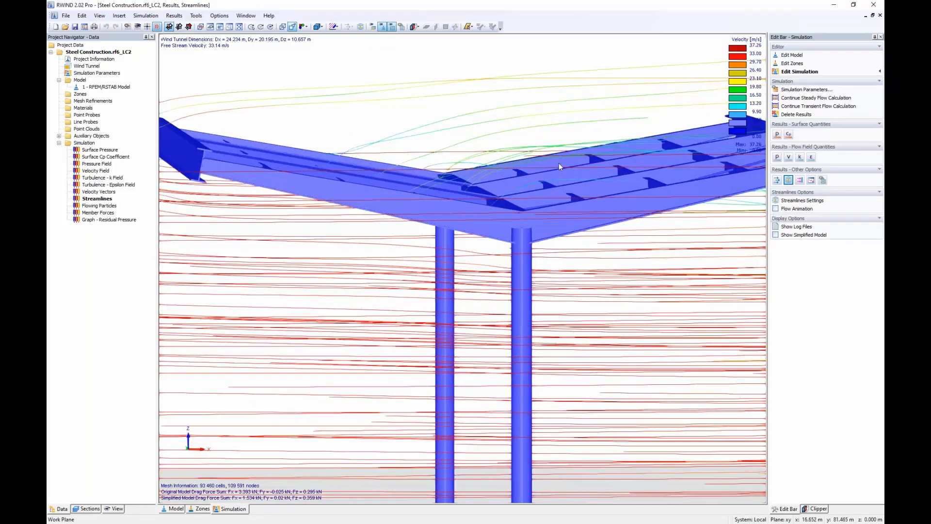
middle_click_drag(600, 244, 564, 267, "ctrl")
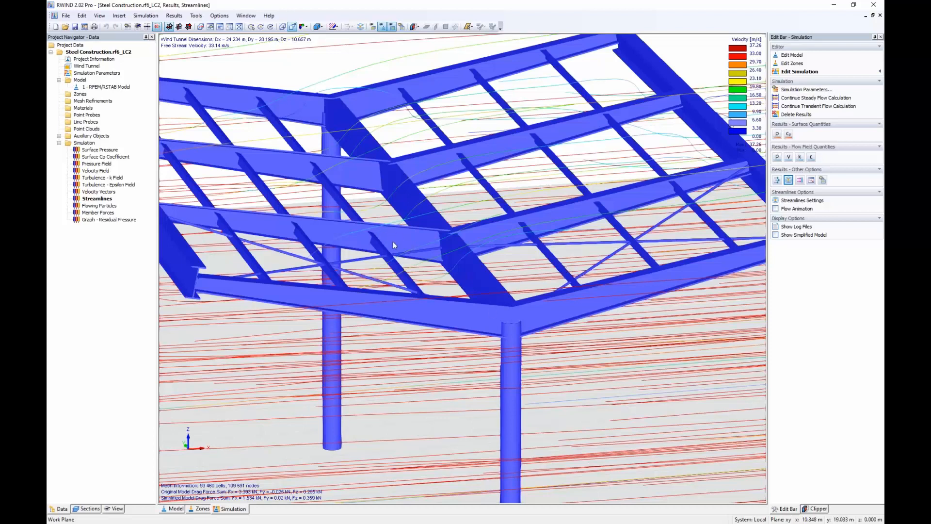
scroll(393, 242, "down", 2)
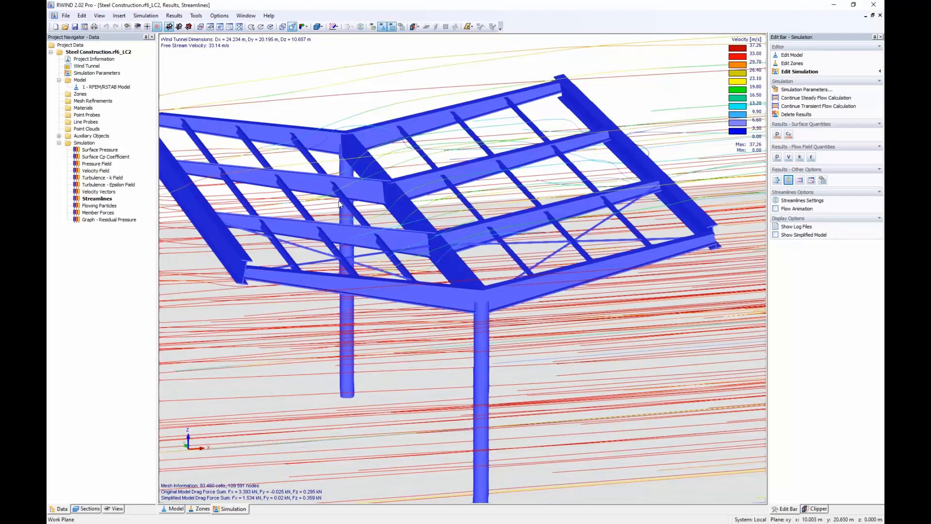
middle_click_drag(405, 378, 566, 318)
scroll(481, 259, "down", 1)
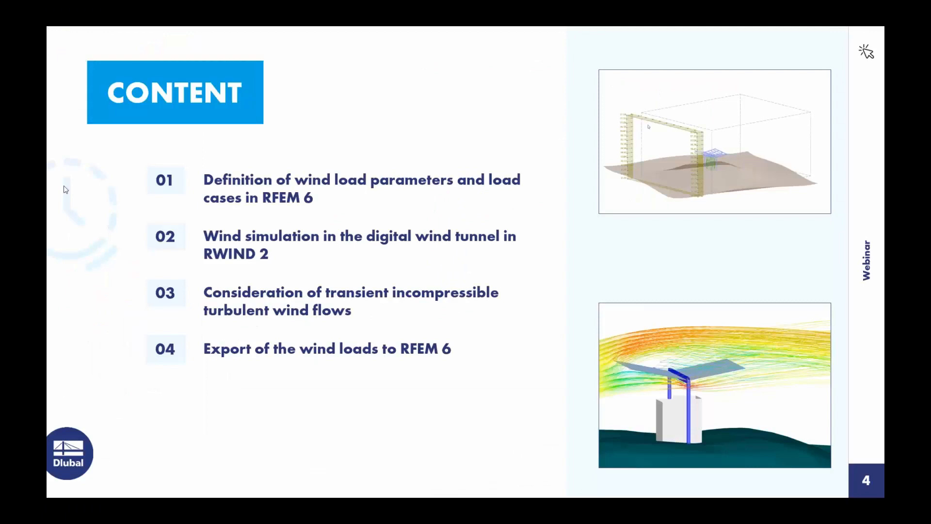
key("Escape")
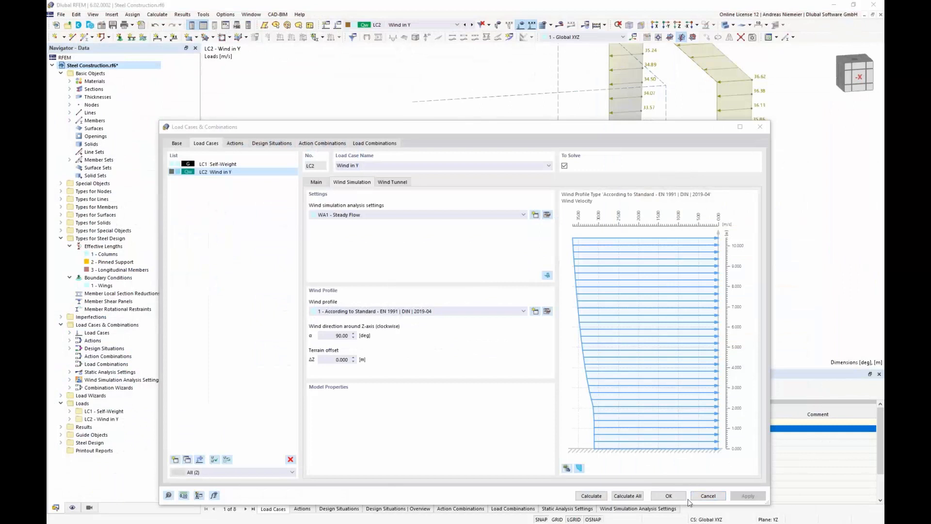
Close the load case settings without changes, hide the loads and display the canopy as a wireframe model.
left_click(707, 496)
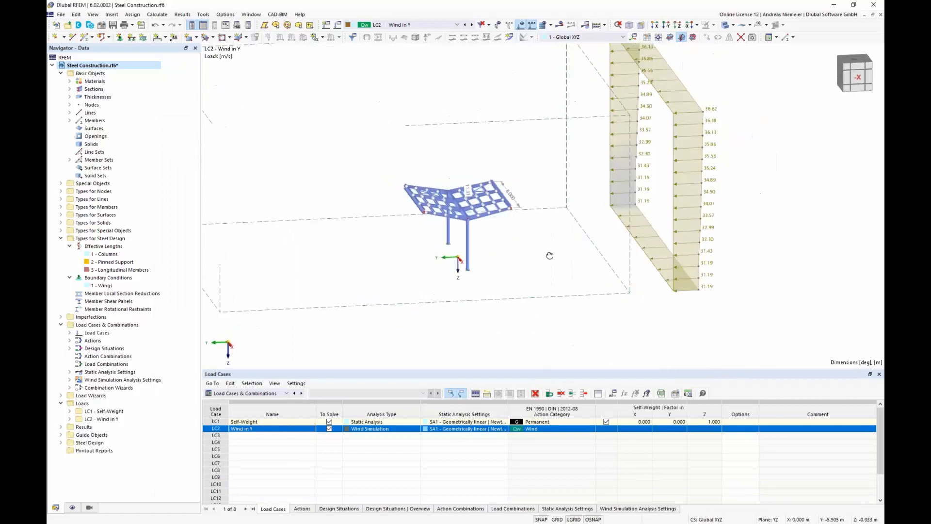
left_click(531, 24)
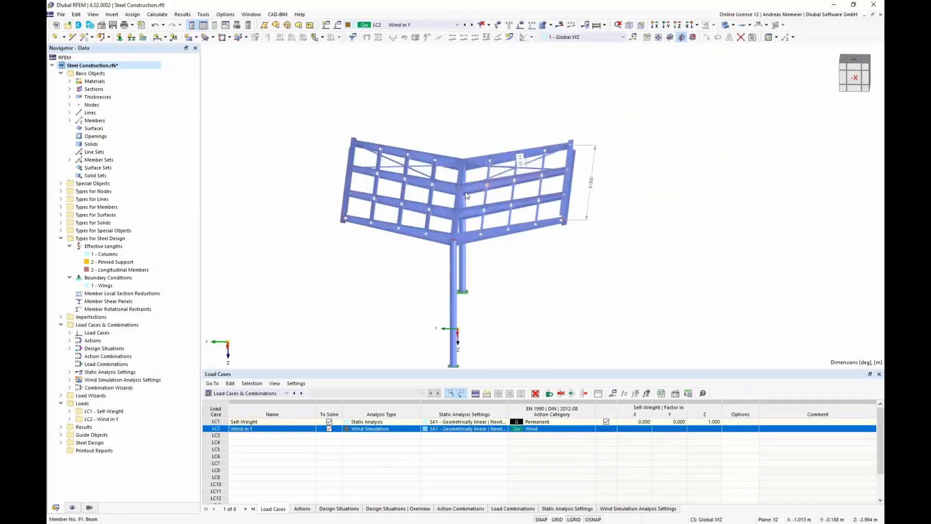
middle_click_drag(570, 288, 553, 293, "ctrl")
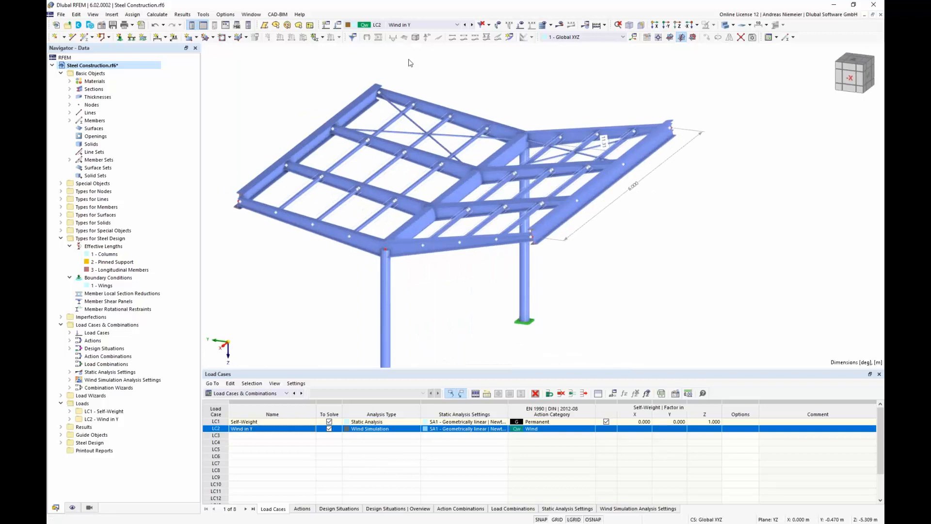
left_click(733, 25)
left_click(737, 36)
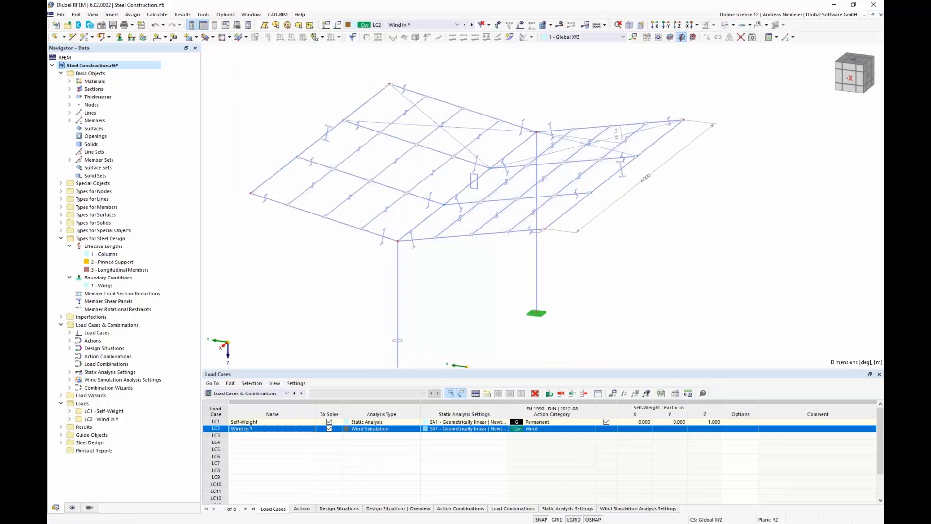
Start a new surface by boundary selection with the stiffness type Load Transfer.
left_click(195, 38)
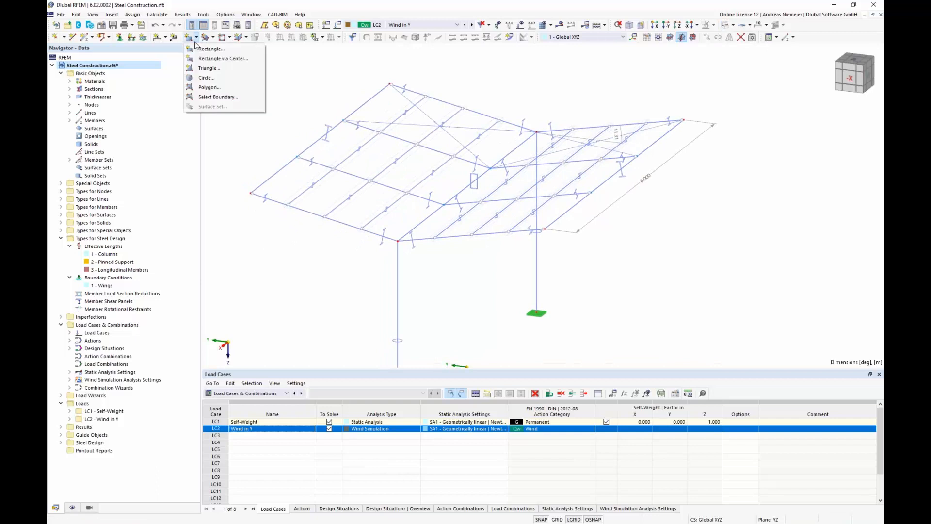
left_click(203, 99)
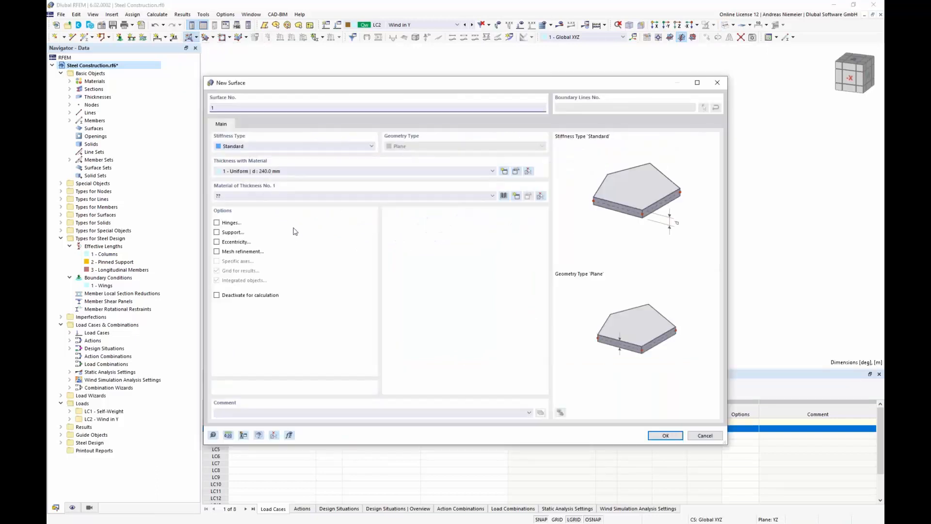
left_click(268, 146)
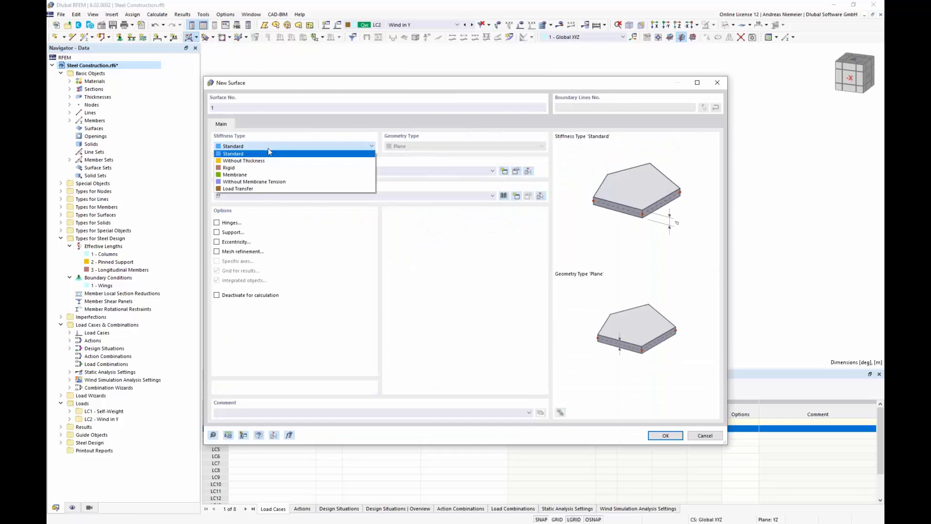
left_click(268, 189)
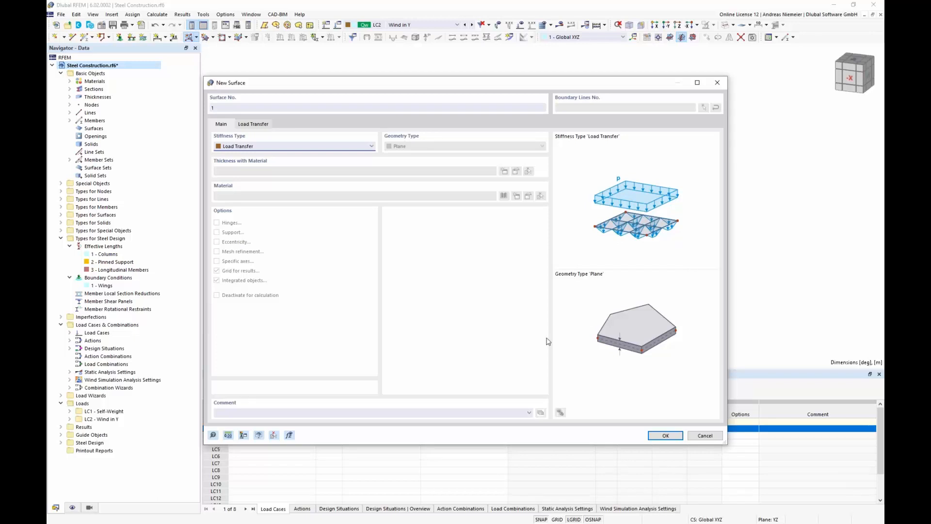
left_click(665, 433)
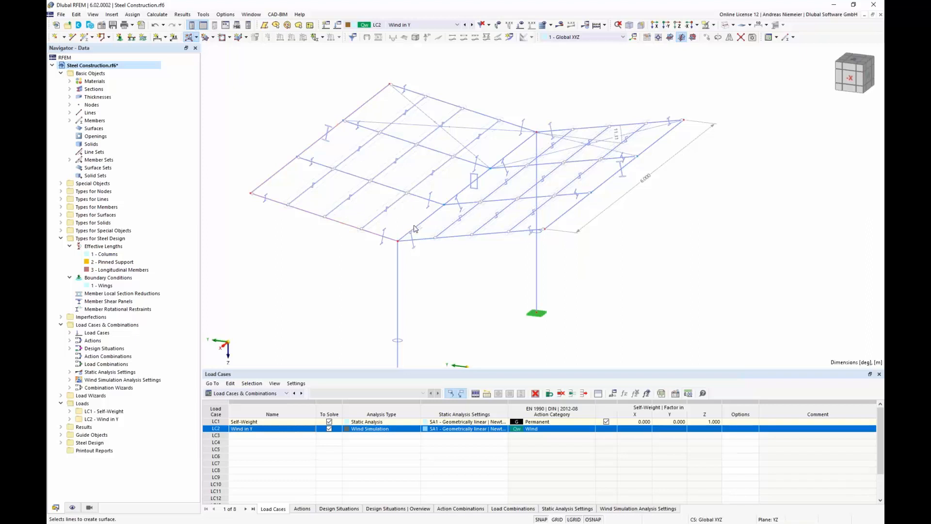
Create a load transfer surface over each canopy wing from its boundary lines and show the model in solid display.
left_click(508, 137)
left_click(502, 303)
left_click(581, 177)
mouse_move(334, 291)
middle_mouse_down("ctrl")
mouse_move(358, 280)
mouse_move(348, 286)
middle_mouse_up("ctrl")
left_click(728, 24)
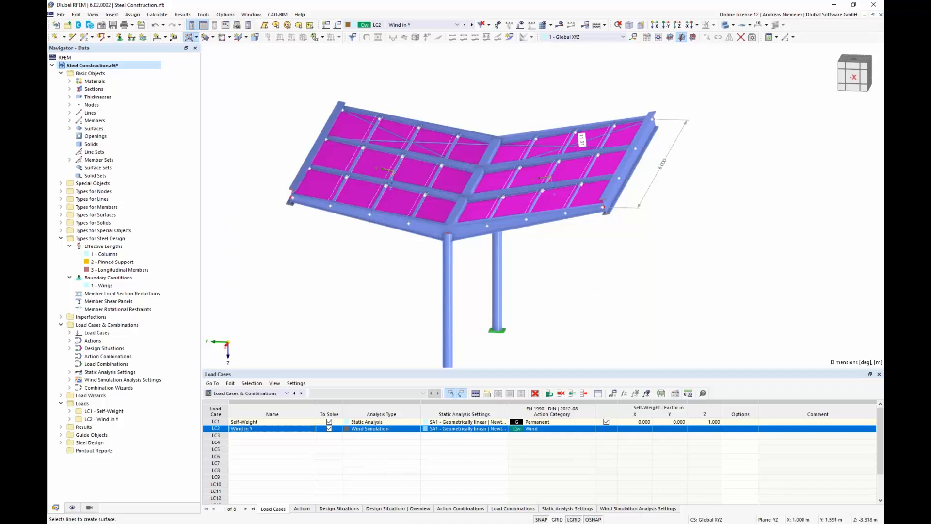
right_click(602, 277)
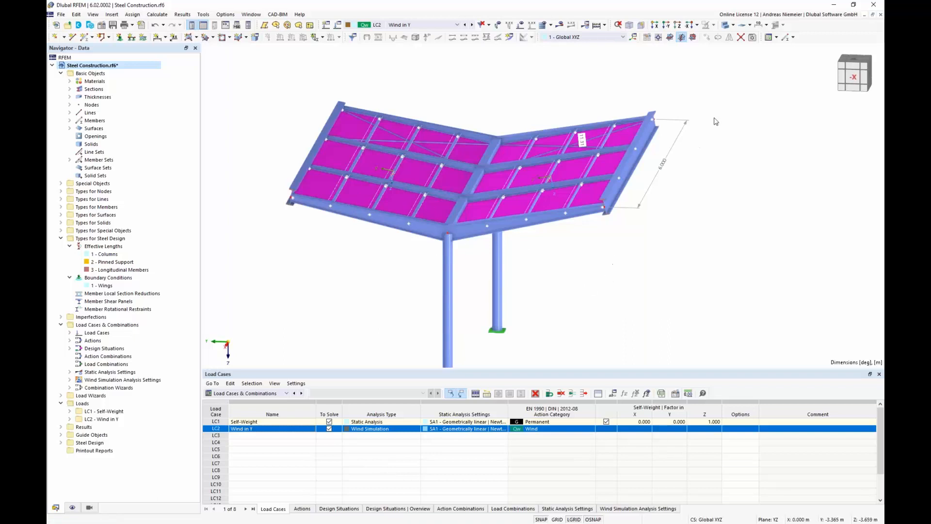
Examine in wireframe how the purlins' Z-sections are oriented relative to the sloped roof surfaces.
left_click(725, 24)
left_click(725, 24)
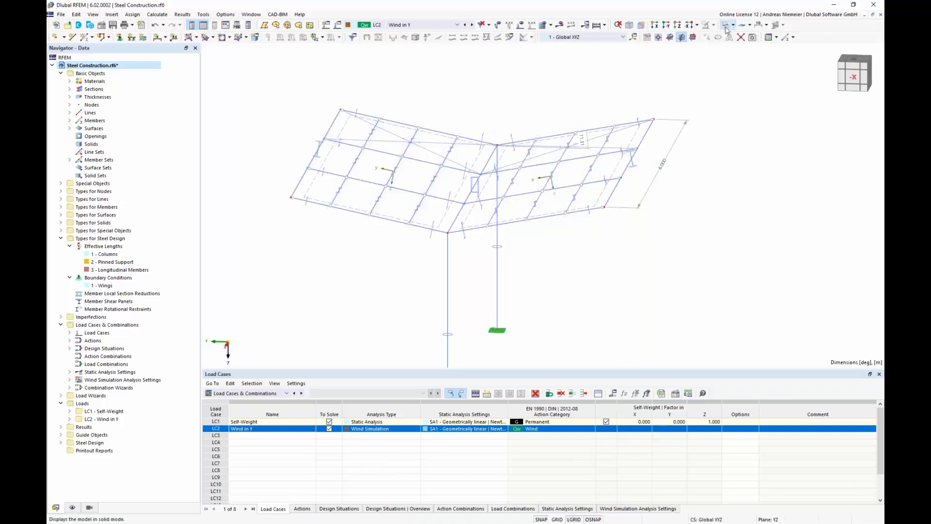
scroll(348, 182, "up", 3)
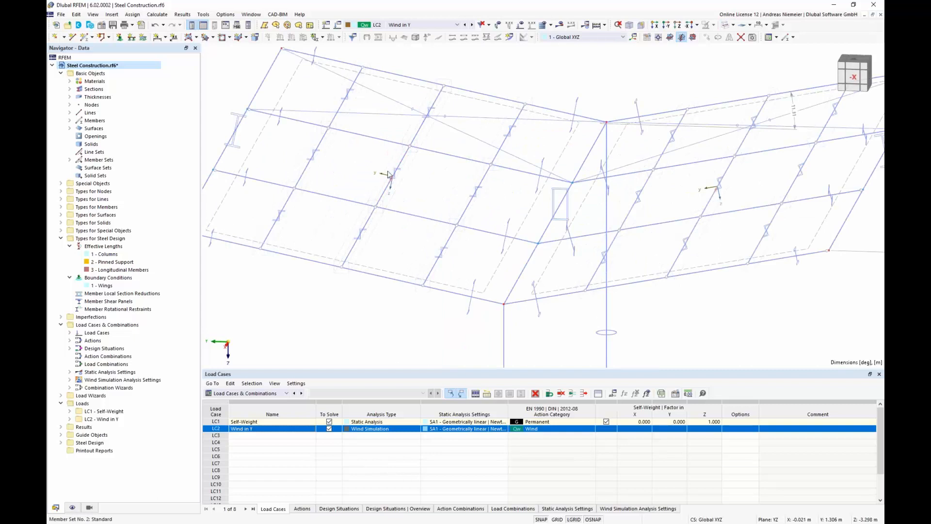
middle_click_drag(354, 307, 365, 278)
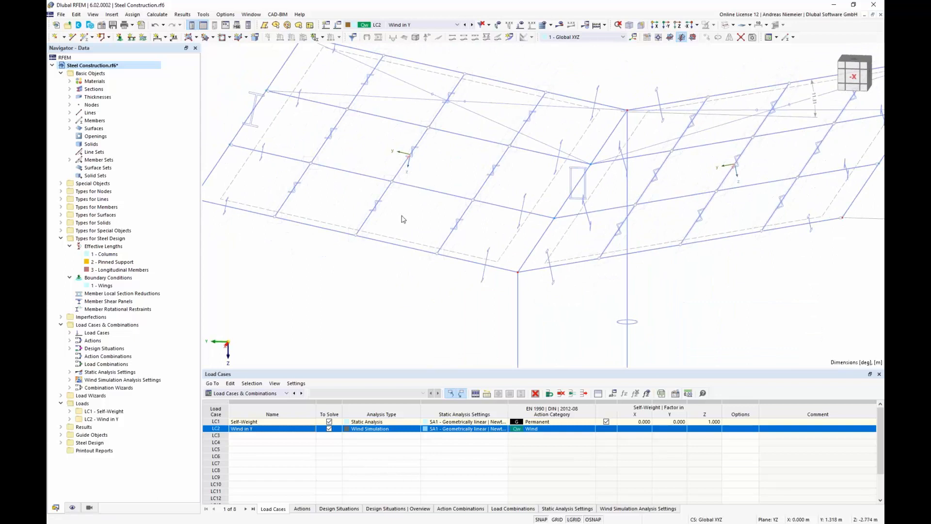
scroll(404, 215, "down", 3)
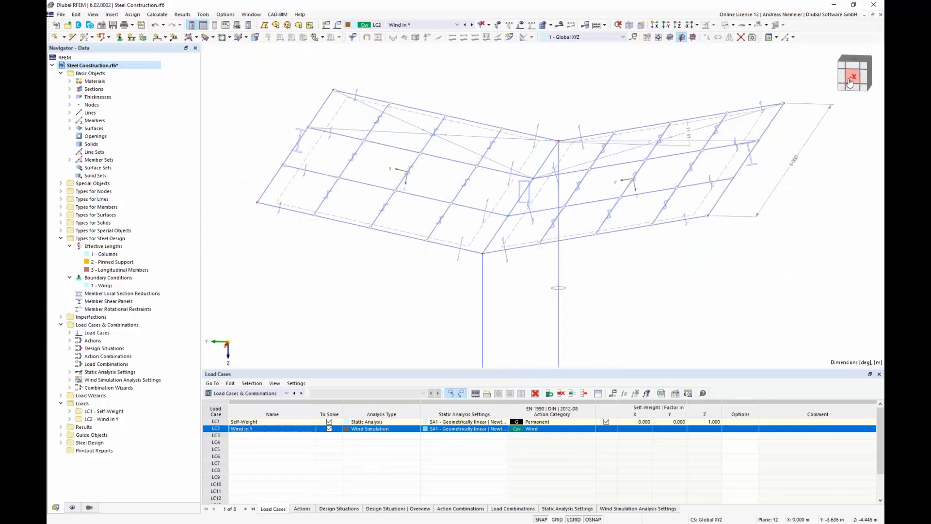
scroll(390, 82, "up", 7)
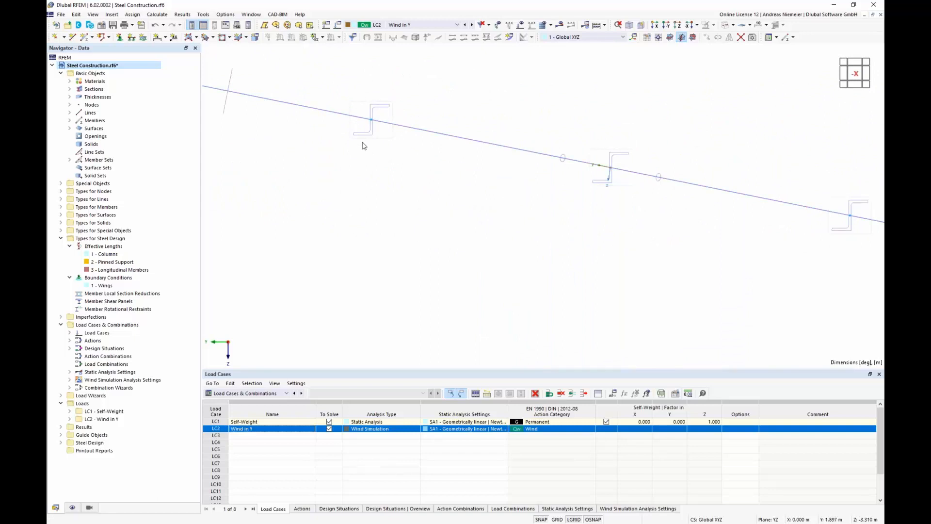
scroll(366, 174, "down", 3)
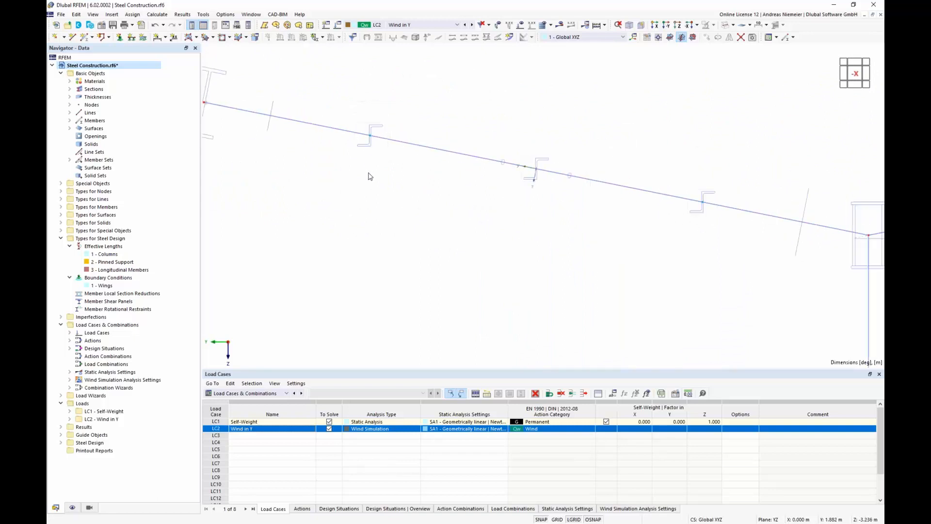
scroll(365, 163, "up", 1)
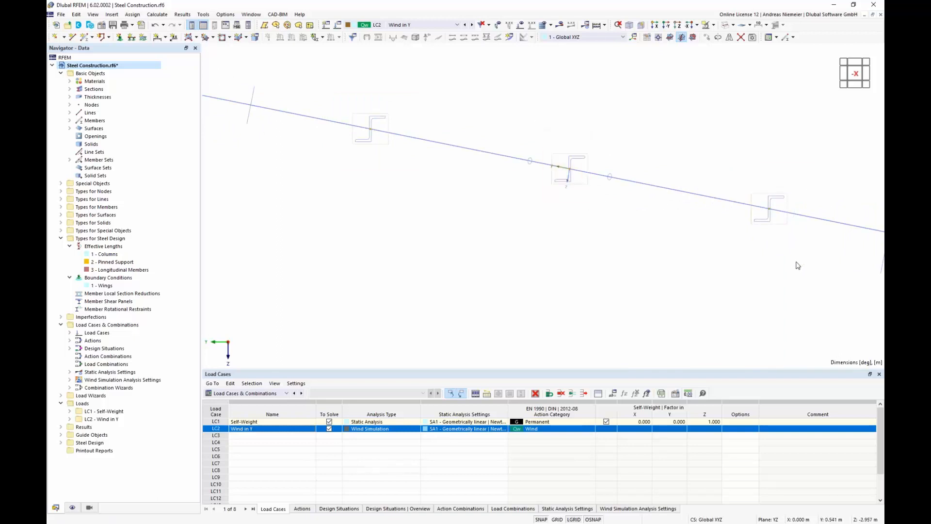
Set the rotation type of the +Y wing purlins (members 79-87) to Surface, referencing surface 1 in plane x-z, and accept deleting the mesh.
middle_click_drag(788, 263, 648, 298, "ctrl")
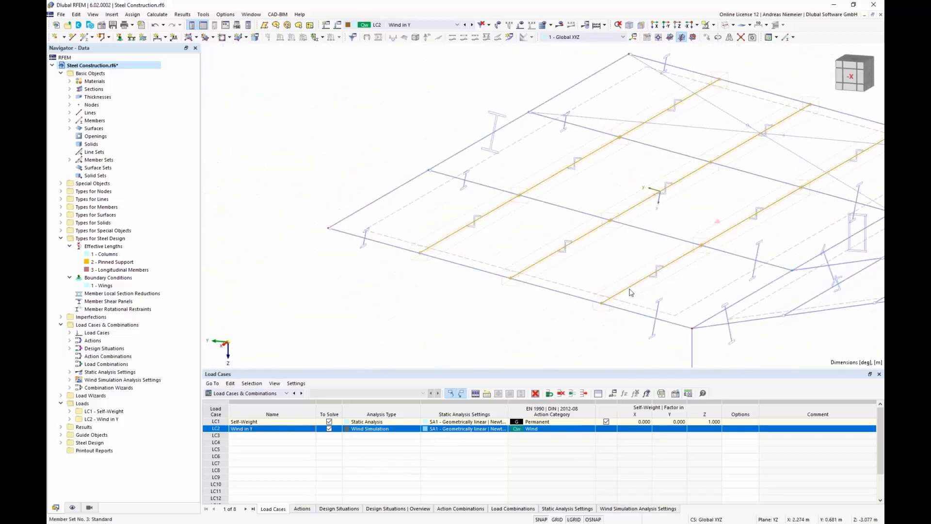
right_click(630, 290)
mouse_move(669, 39)
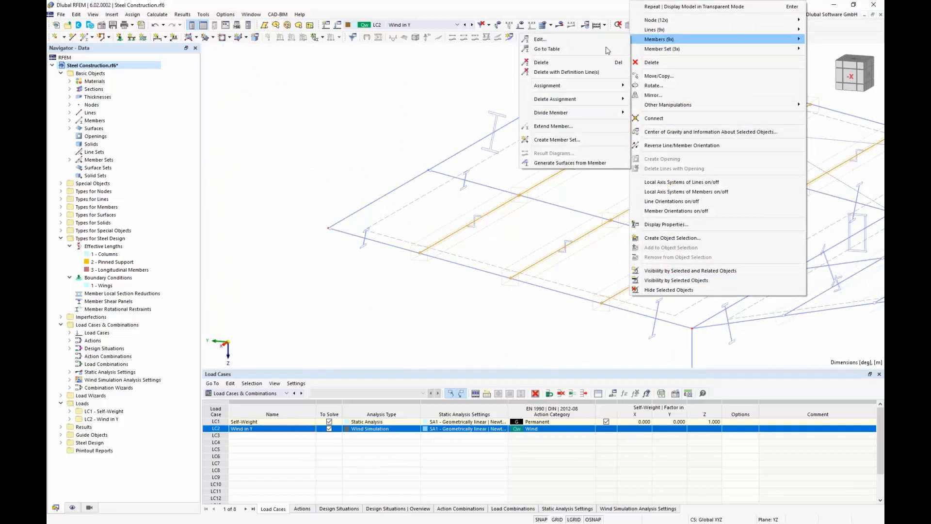
left_click(579, 42)
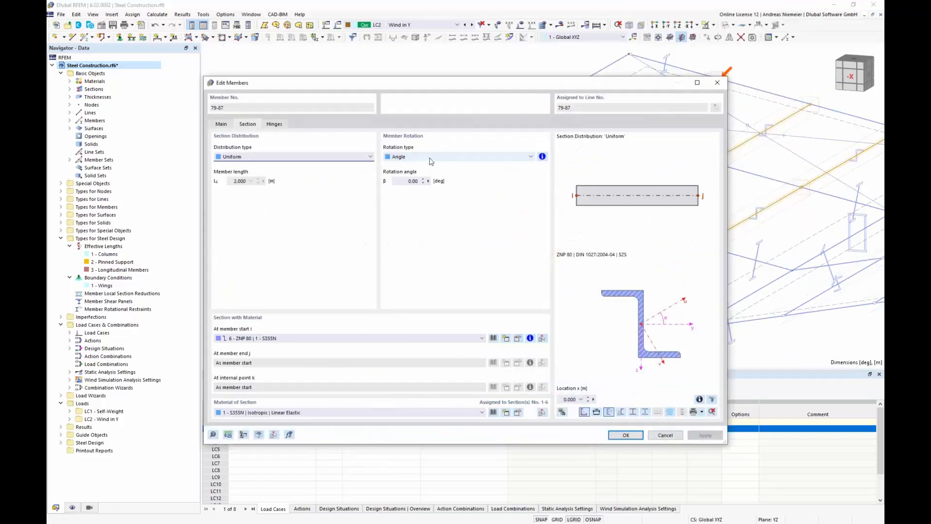
left_click(429, 158)
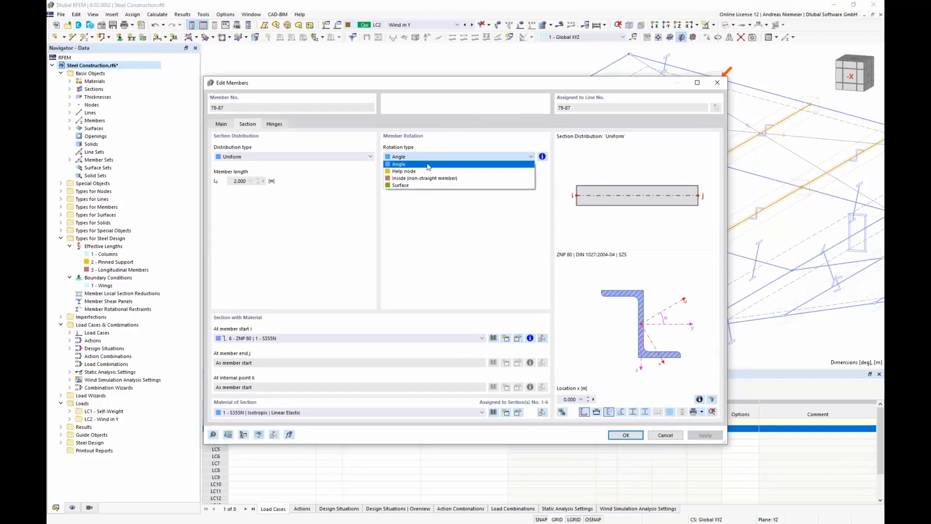
left_click(405, 185)
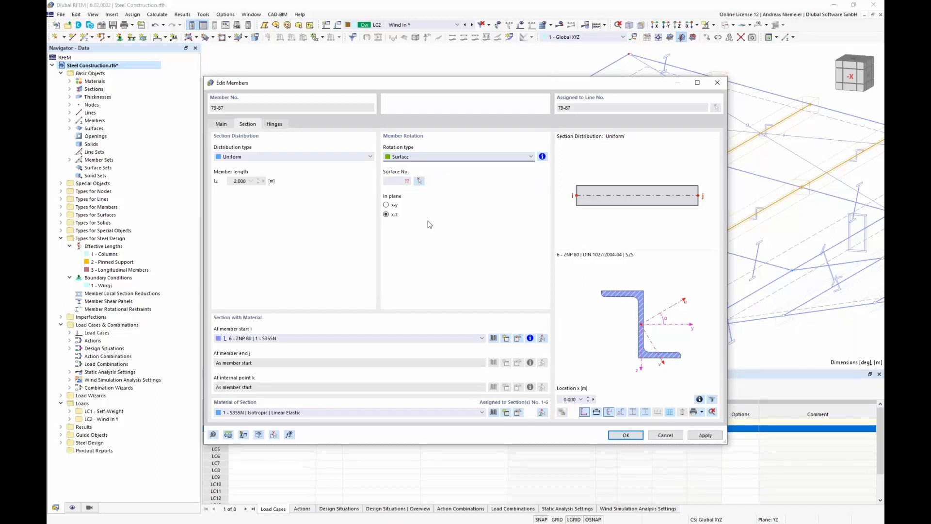
left_click(419, 181)
left_click(469, 262)
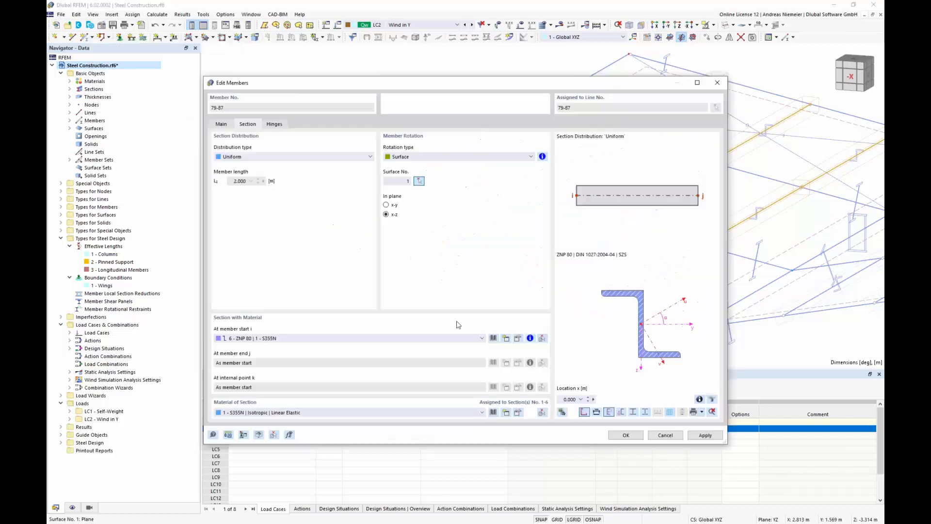
left_click(622, 435)
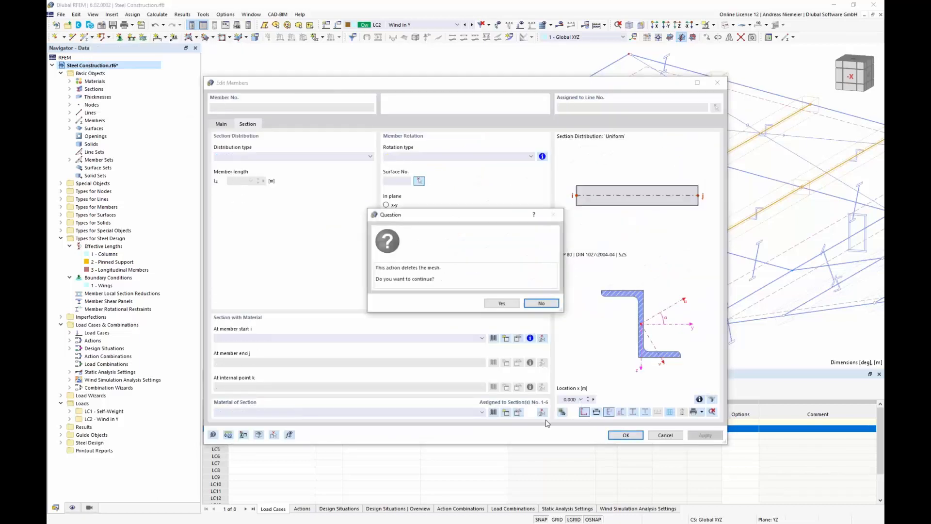
left_click(501, 303)
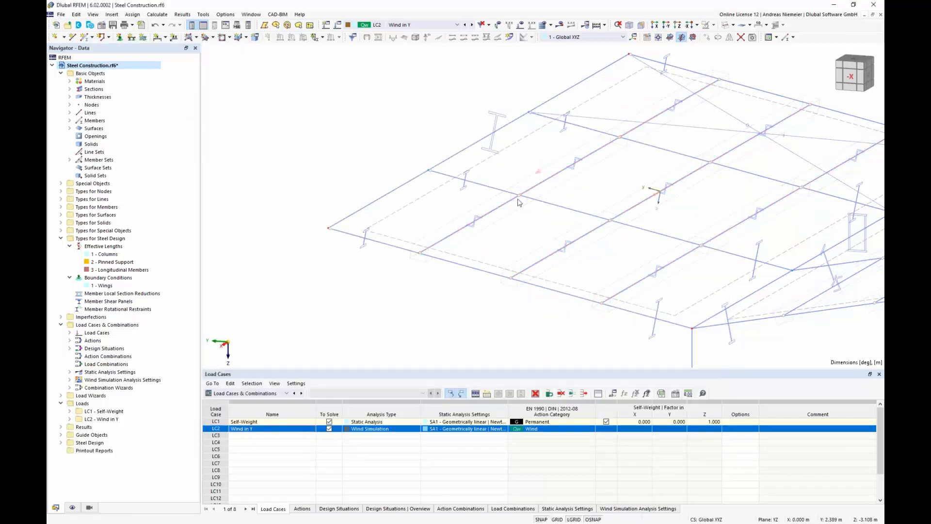
Set the rotation type of the -Y wing purlins (members 95-103) to Surface, referencing surface 2 in plane x-z.
middle_click_drag(480, 284, 347, 252)
scroll(348, 252, "down", 1)
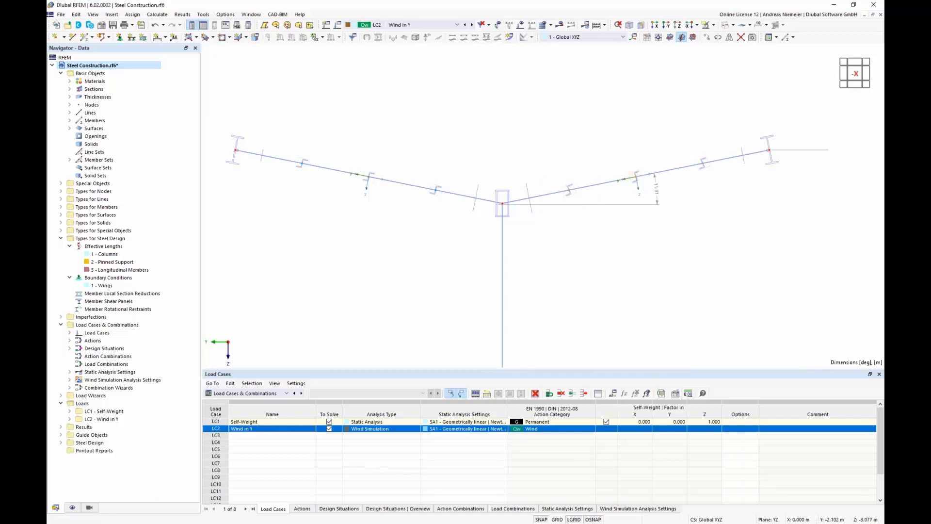
middle_click_drag(721, 189, 651, 232, "ctrl")
right_click(652, 232)
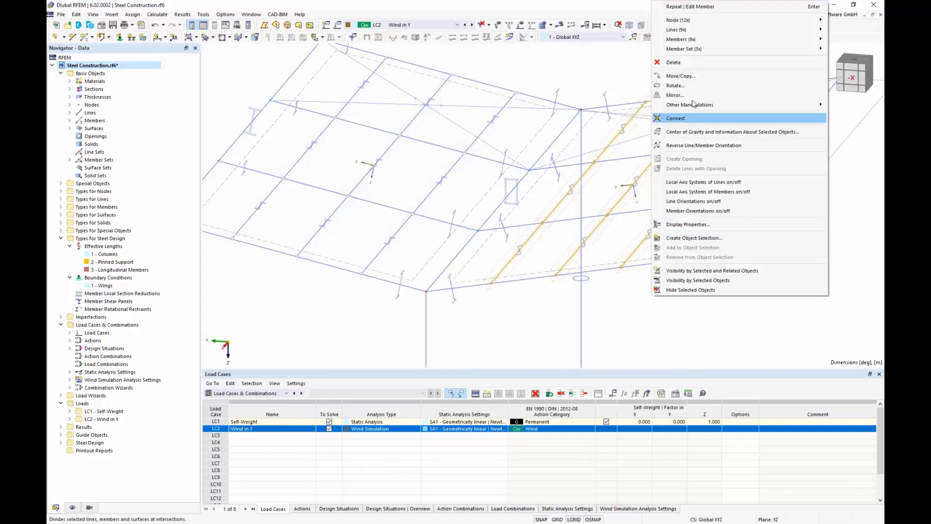
mouse_move(678, 39)
left_click(613, 44)
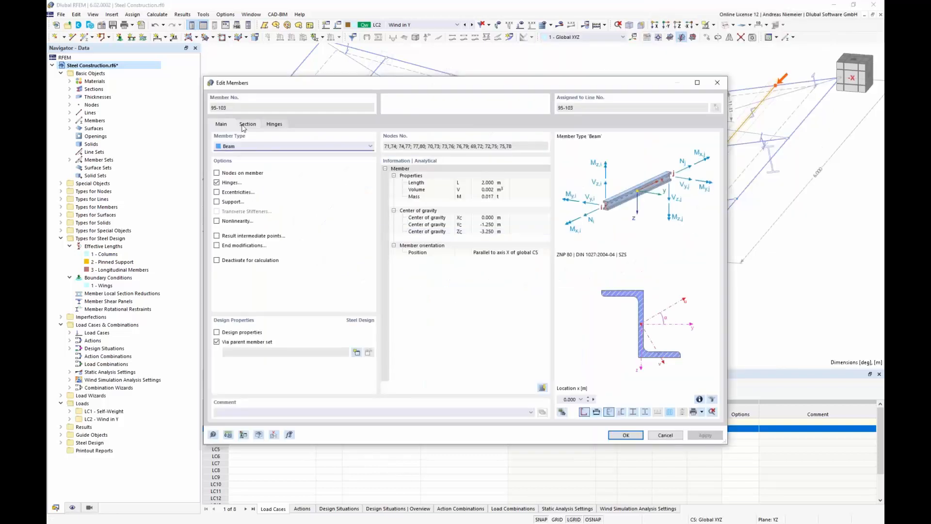
left_click(246, 125)
left_click(472, 157)
left_click(463, 186)
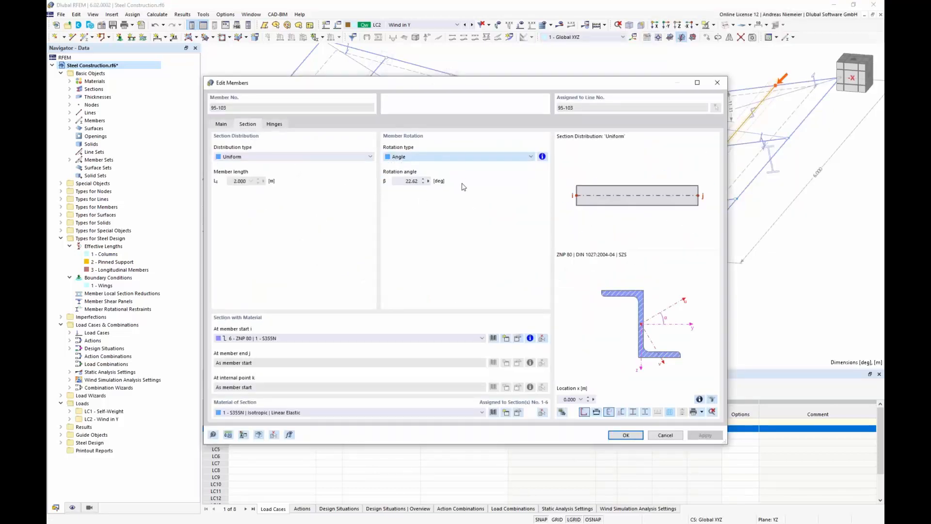
left_click(419, 181)
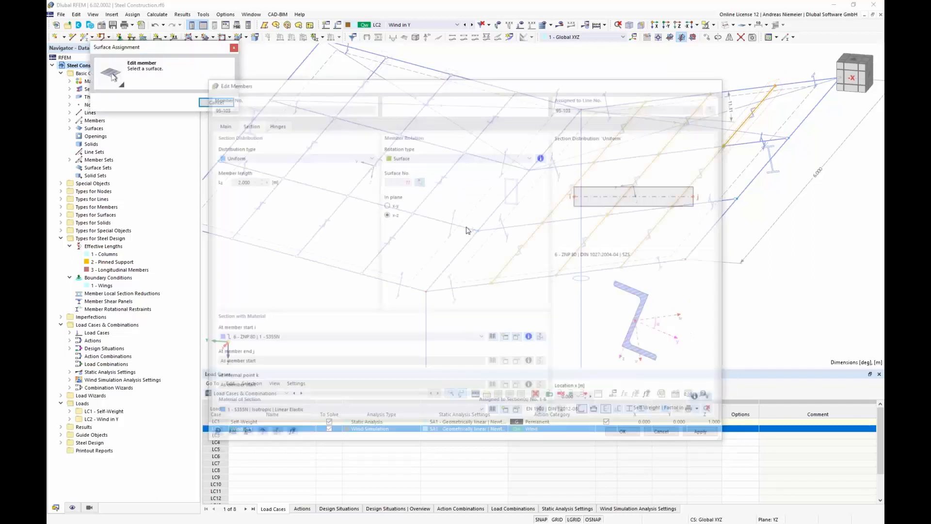
left_click(518, 274)
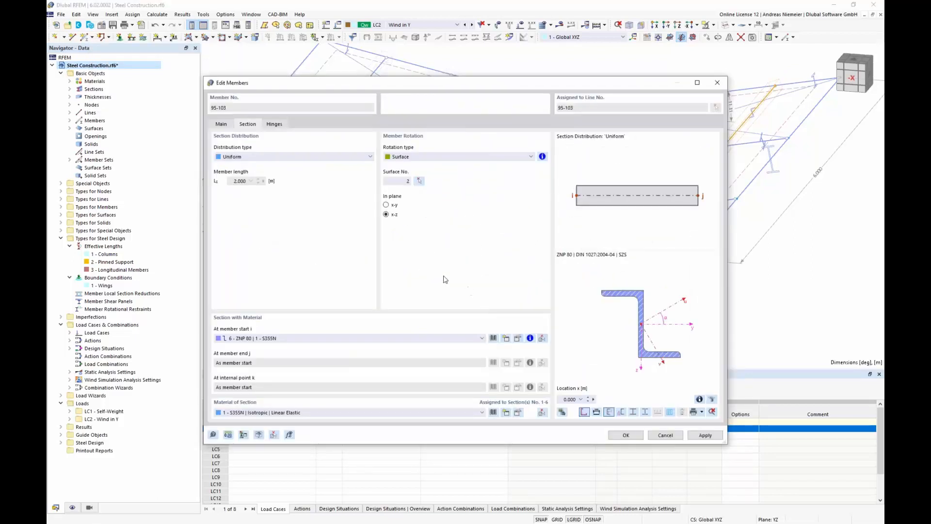
left_click(621, 435)
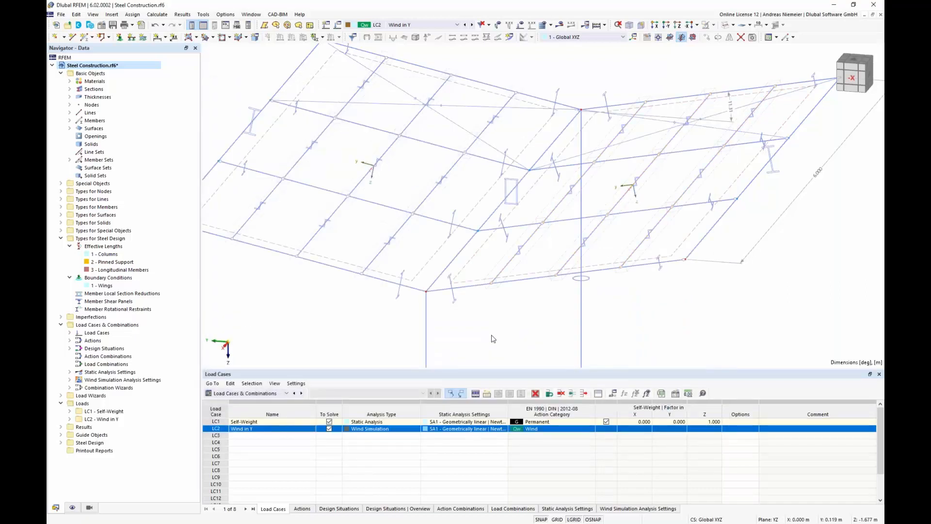
Insert an empty load case row before Wind in Y and name the new LC2 Snow.
middle_click_drag(335, 327, 351, 313)
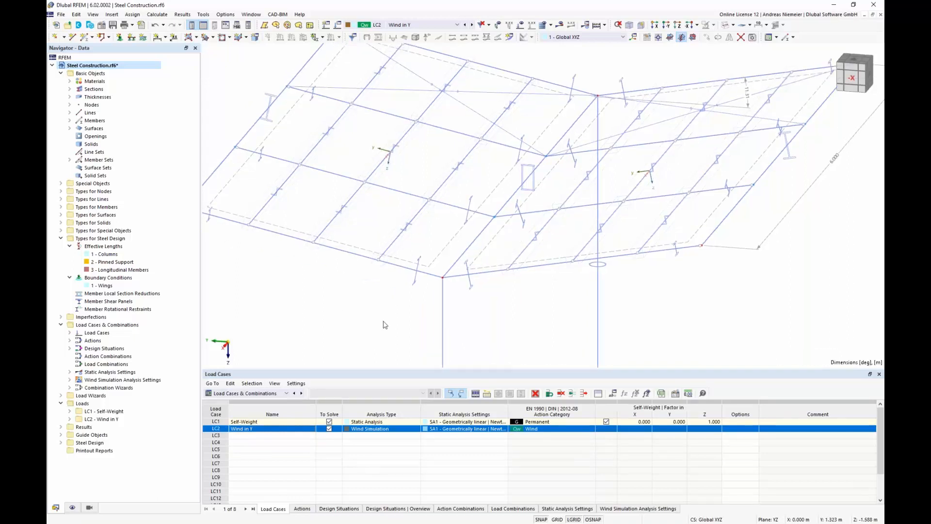
left_click(292, 463)
left_click(283, 429)
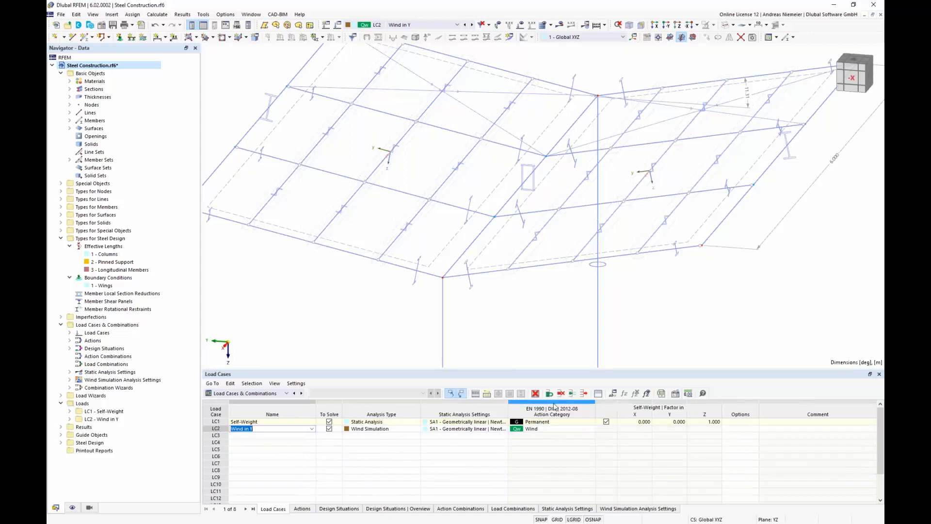
left_click(572, 393)
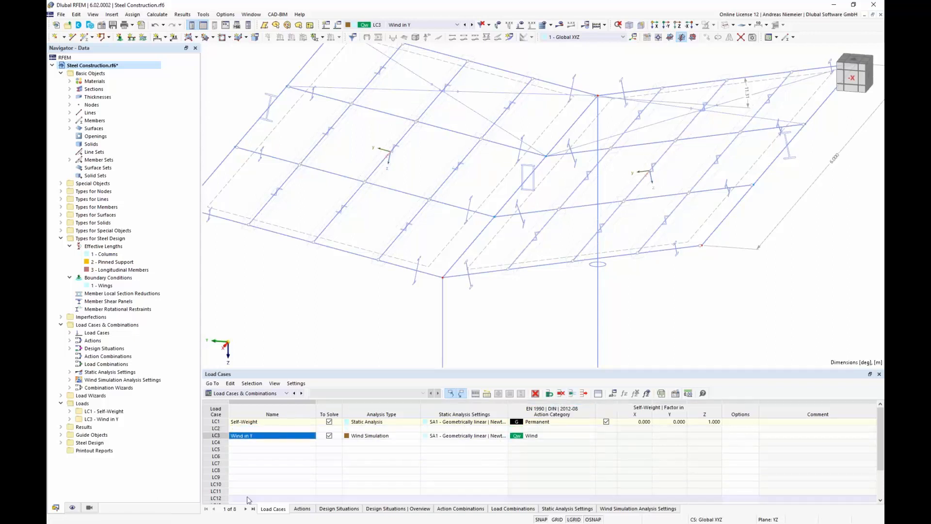
left_click(272, 477)
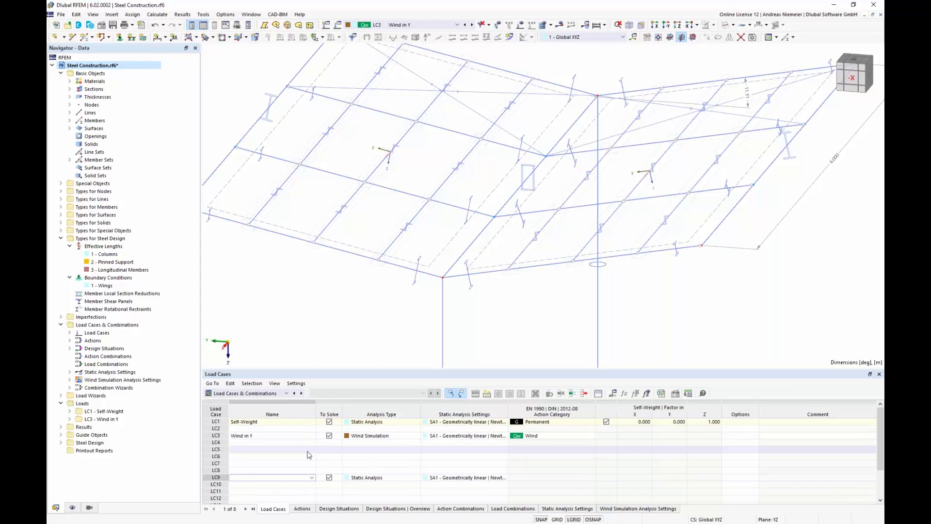
left_click(286, 429)
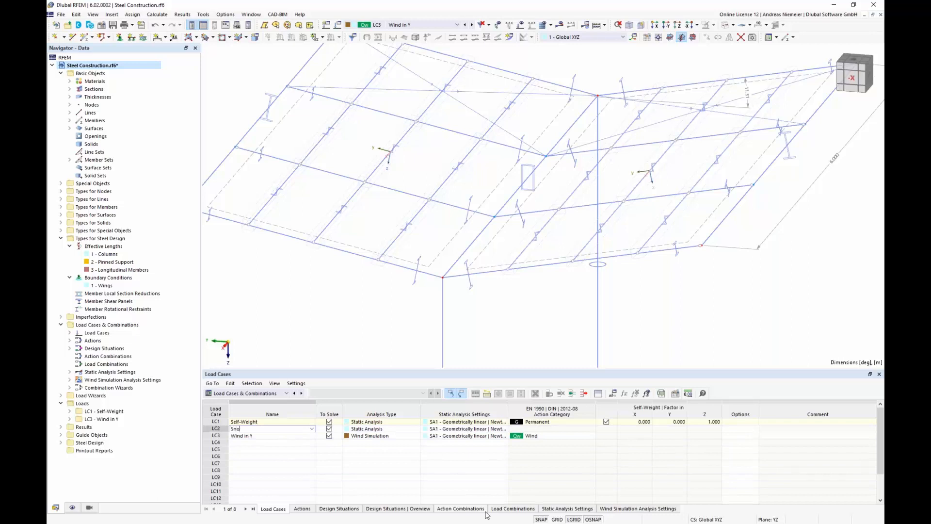
left_click(474, 475)
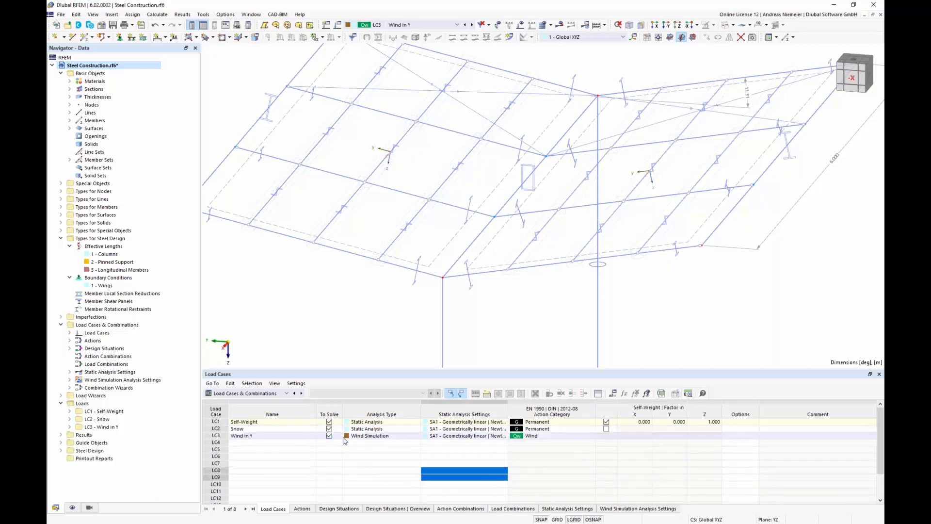
Set the Snow load case's action category to Snow / Ice loads for H <= 1000 m.
left_click(537, 429)
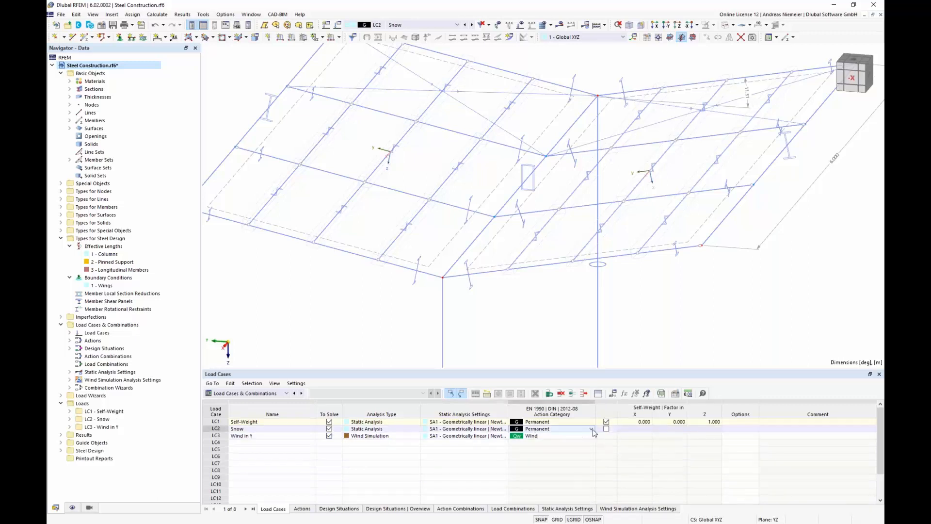
left_click(591, 429)
left_click(568, 416)
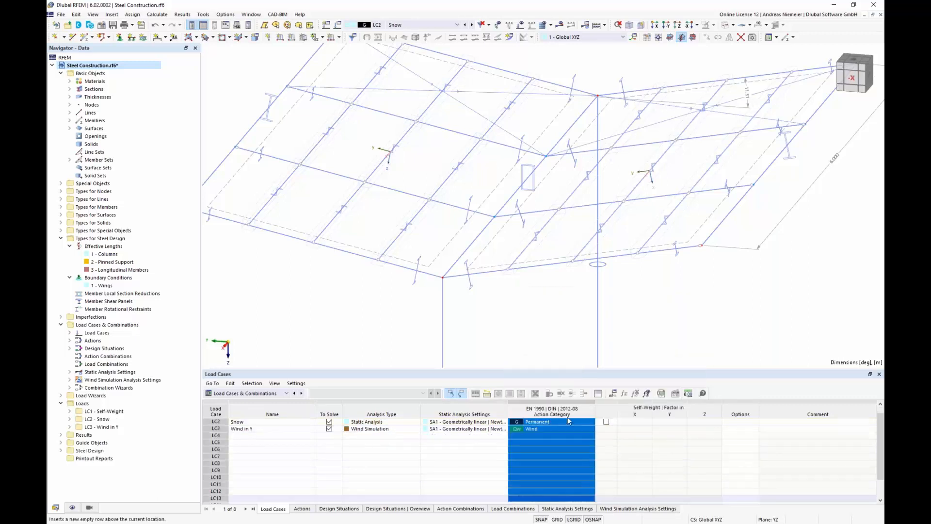
left_click(464, 462)
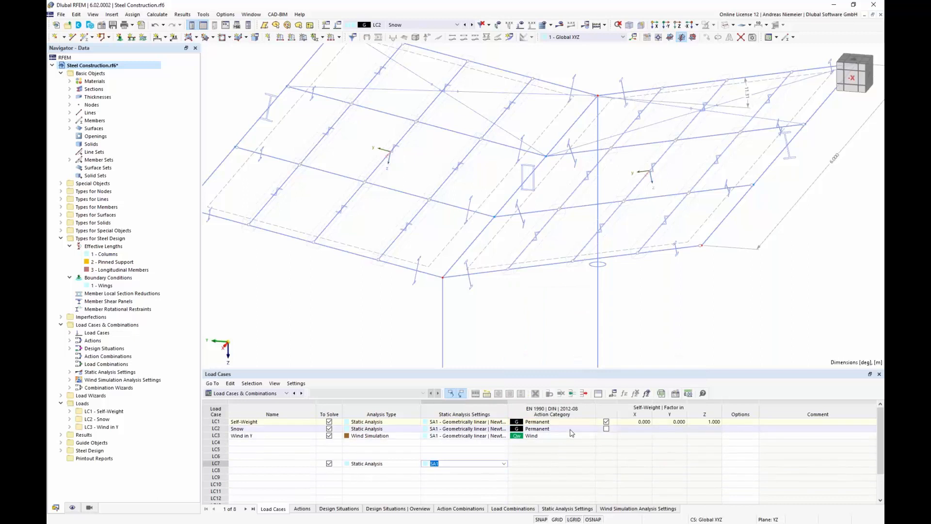
left_click(557, 428)
left_click(591, 428)
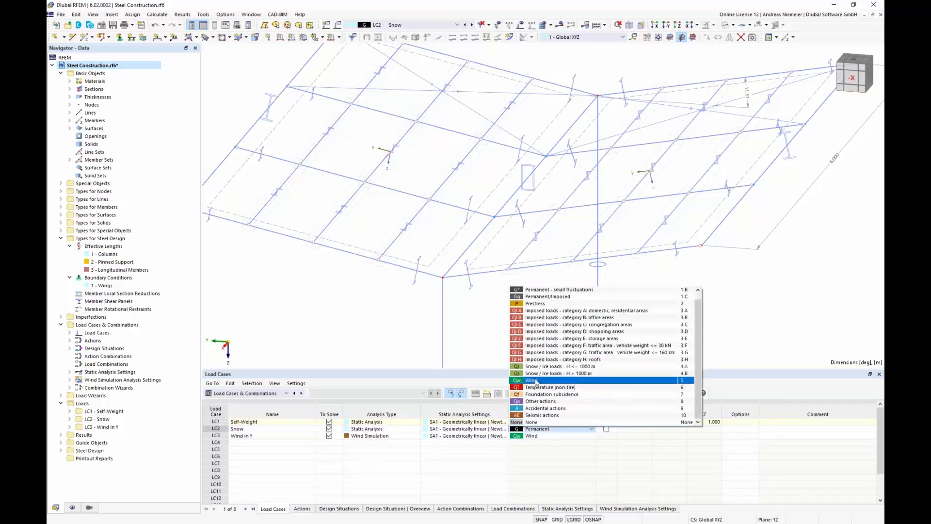
left_click(538, 366)
left_click(464, 456)
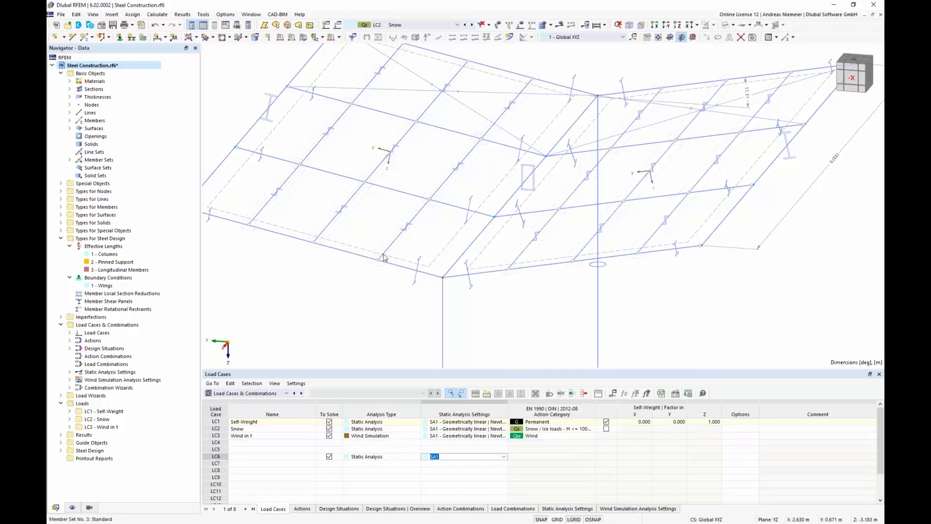
left_click(382, 321)
Apply a uniform 1.00 kN/m² surface load, global in Z on projected area, to both canopy wing surfaces in LC2 Snow.
middle_click_drag(371, 312, 387, 307)
scroll(386, 306, "down", 1)
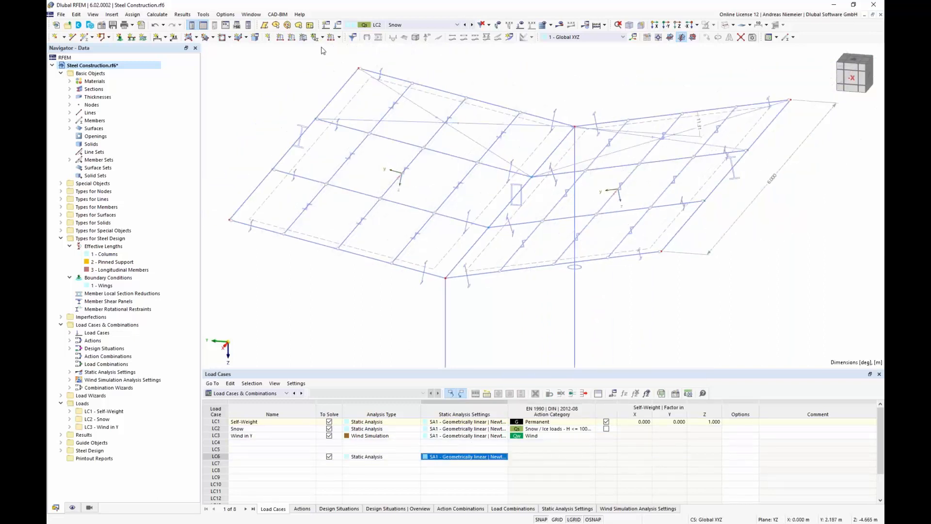
left_click(303, 37)
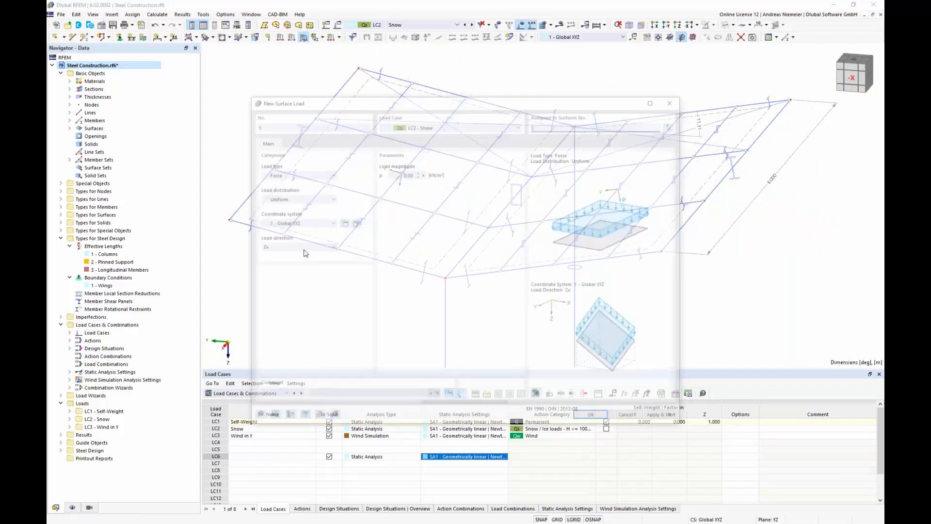
left_click(286, 247)
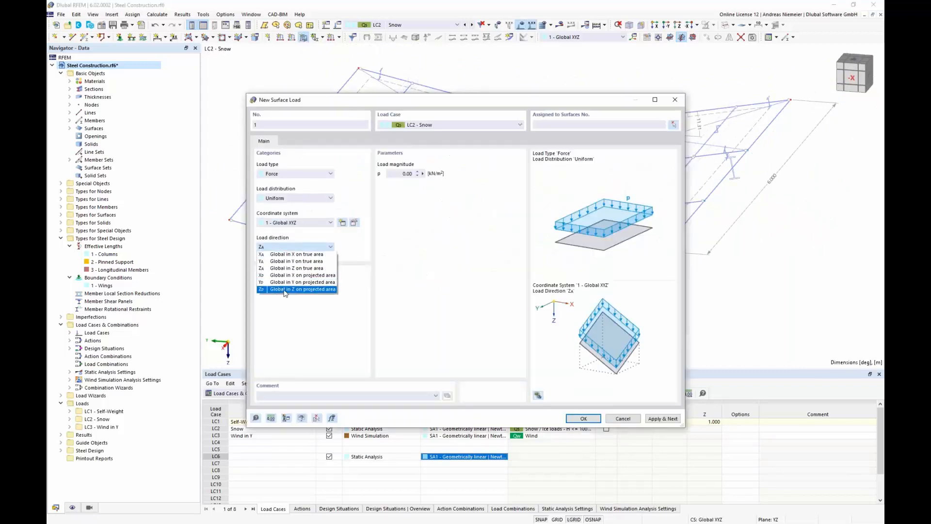
left_click(284, 290)
left_click(286, 247)
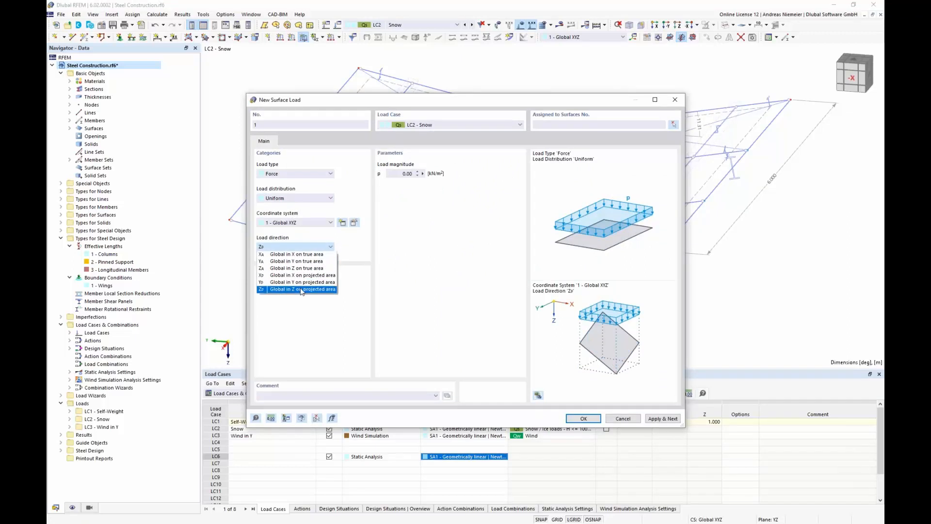
left_click(302, 290)
left_click(420, 175)
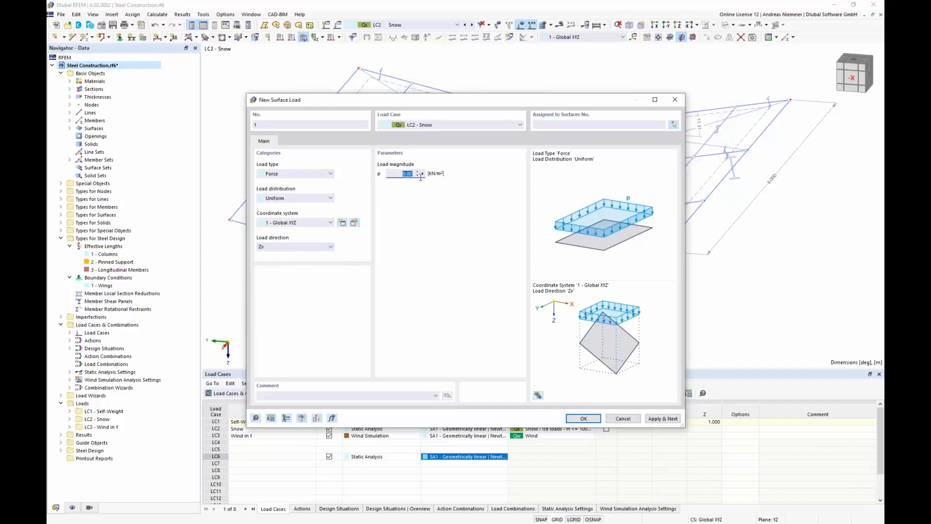
type("1")
left_click(583, 417)
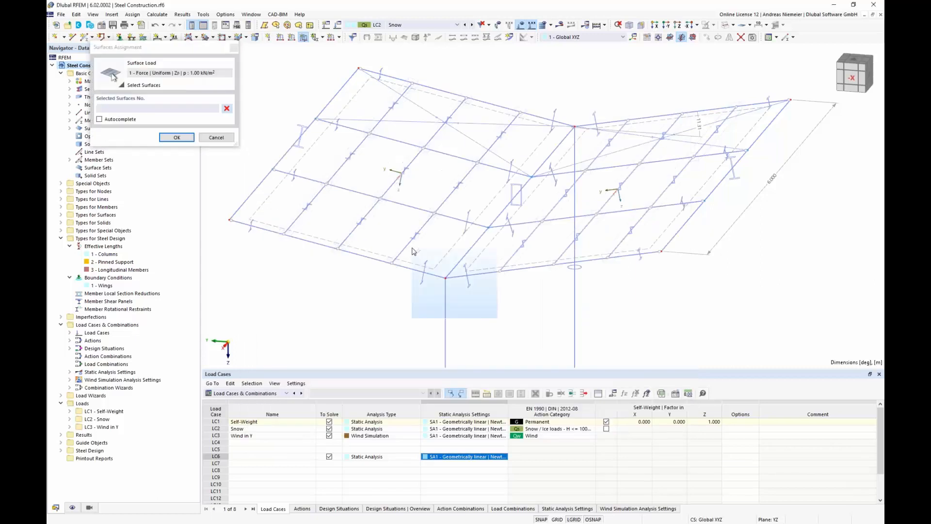
left_click(180, 138)
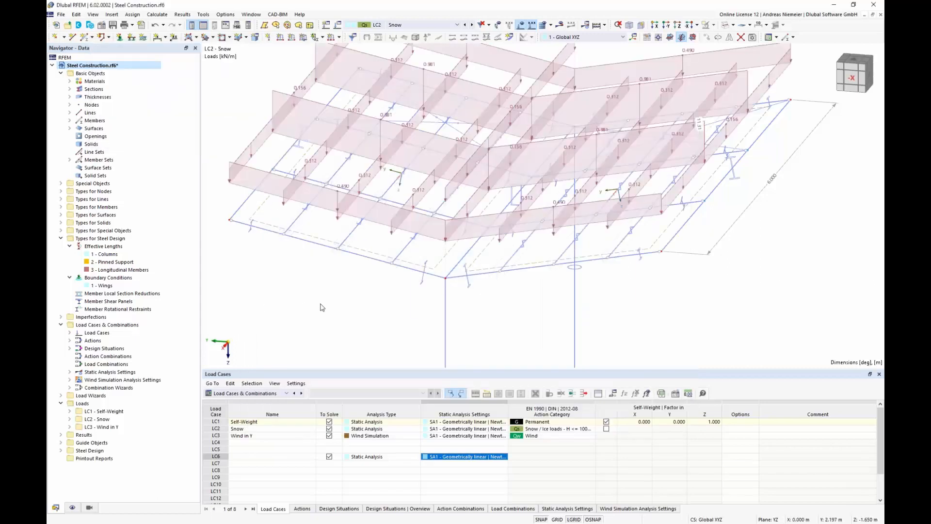
Examine how the snow load is distributed onto the members, comparing it with the surface load by switching the separate load transfer display off and on.
scroll(333, 296, "down", 2)
middle_click_drag(333, 278, 345, 262)
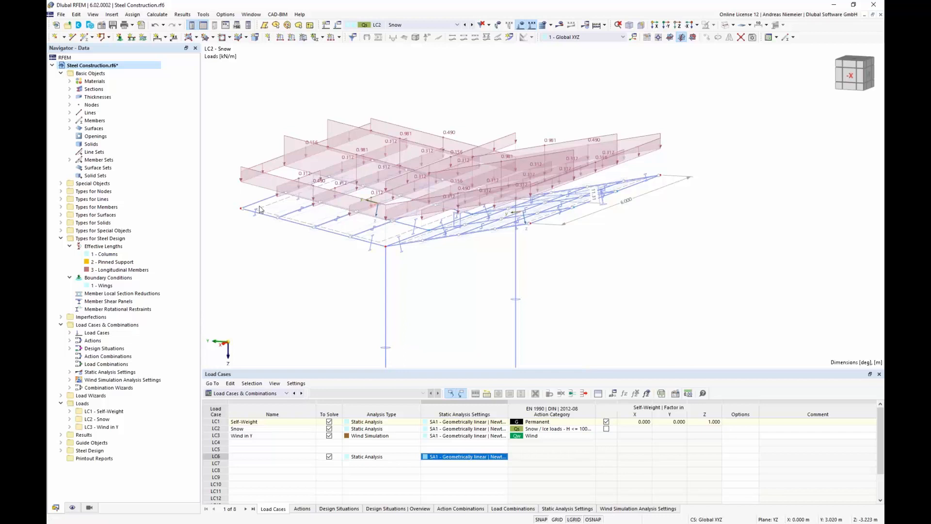
scroll(311, 236, "up", 5)
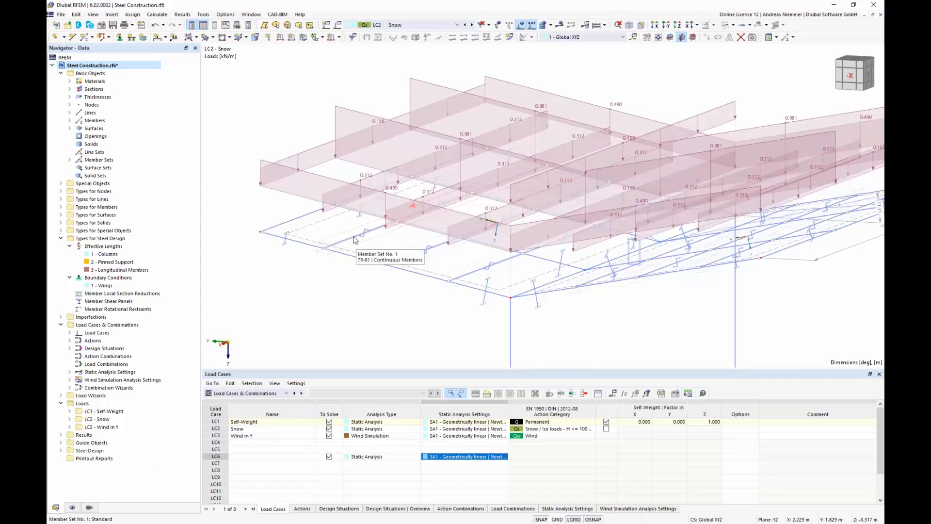
scroll(337, 260, "down", 4)
middle_click_drag(334, 263, 328, 292, "ctrl")
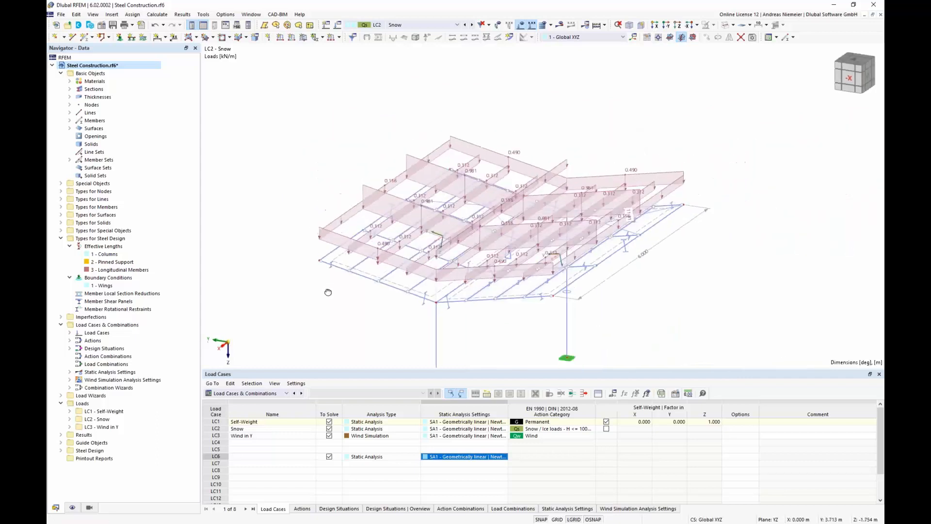
scroll(398, 306, "up", 4)
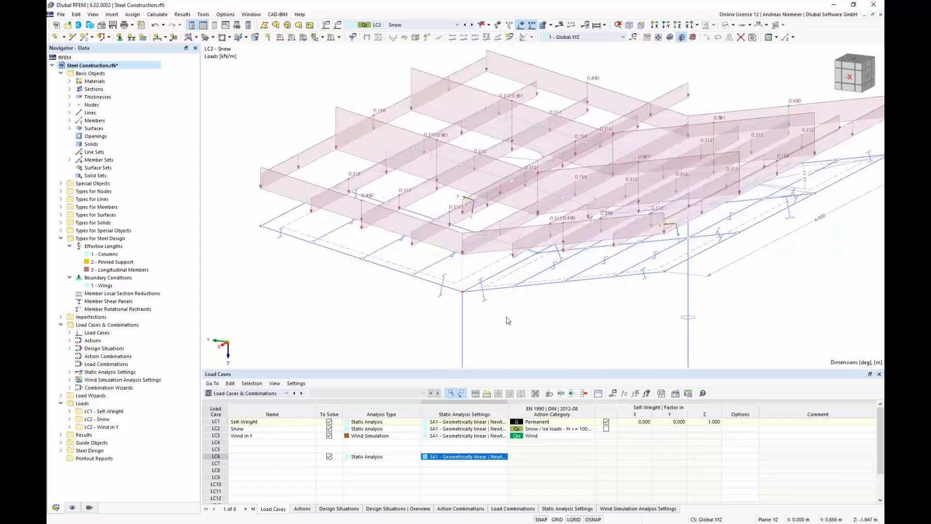
left_click(72, 508)
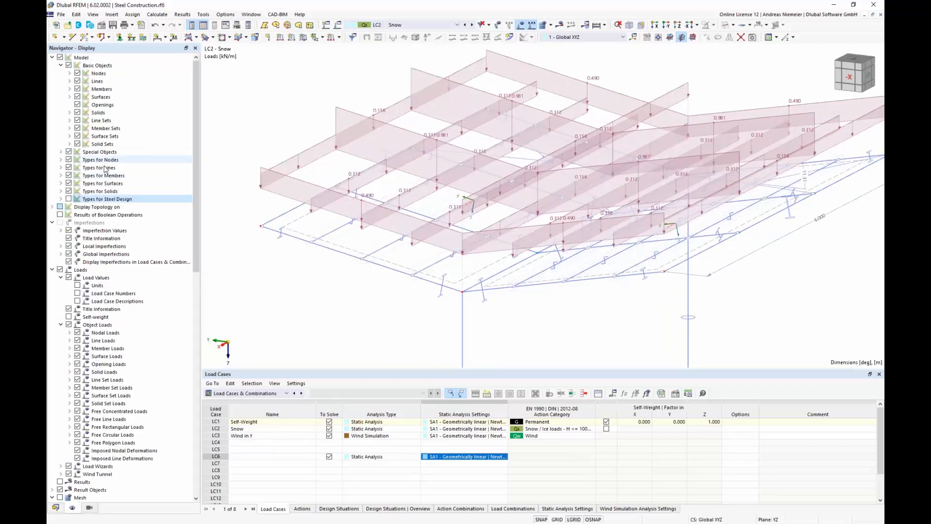
left_click(69, 96)
left_click(86, 159)
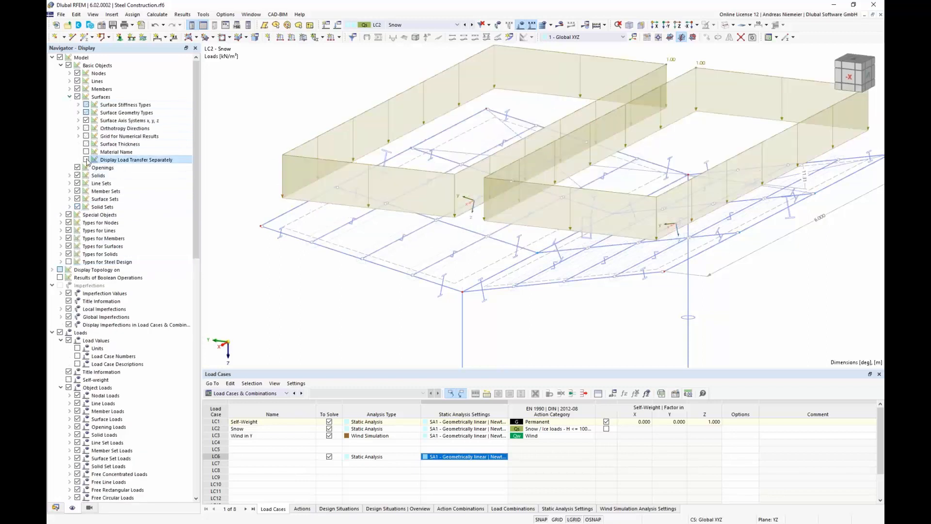
left_click(86, 159)
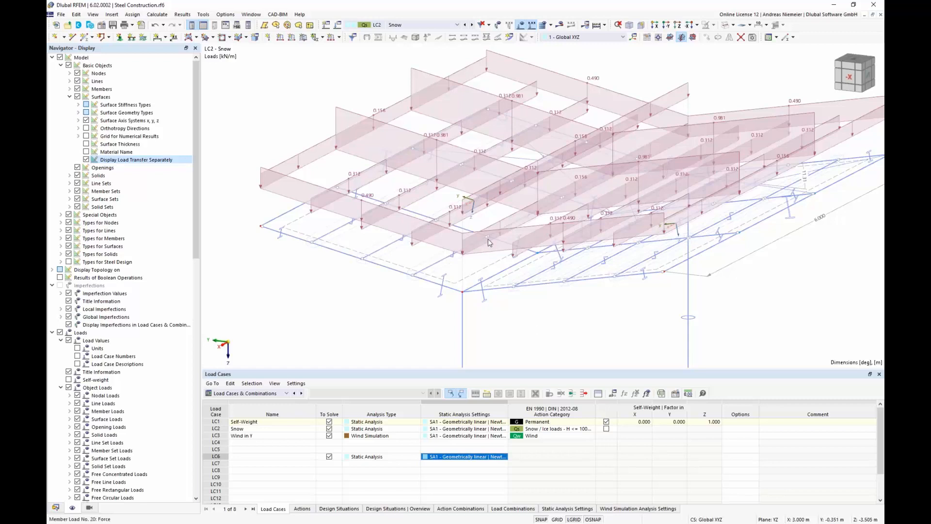
Set surfaces 1 and 2 to transfer load in local y and give them a surface weight of 1 kg/m².
right_click(456, 286)
mouse_move(613, 48)
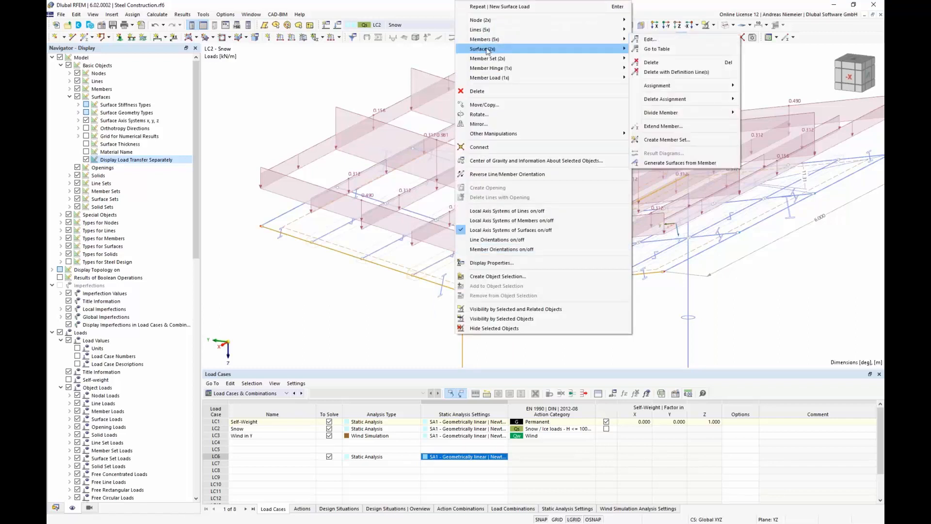
left_click(645, 49)
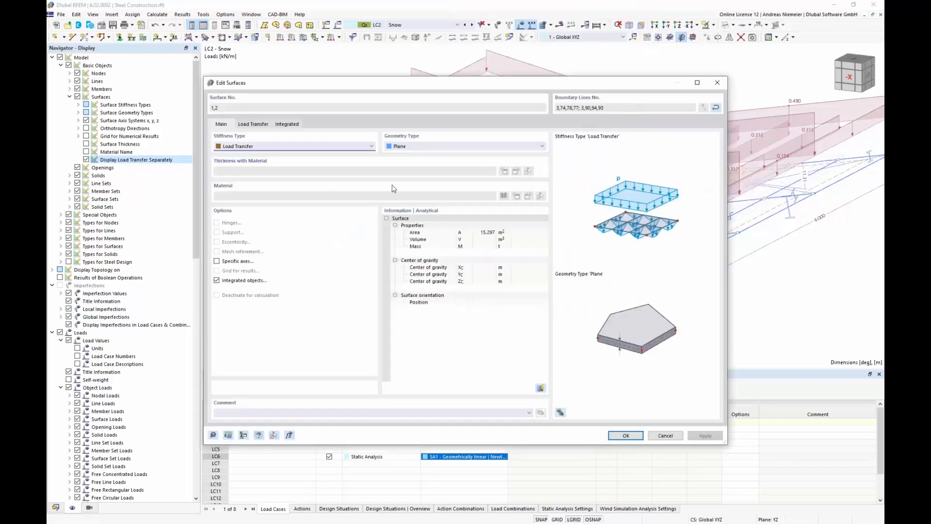
left_click(255, 124)
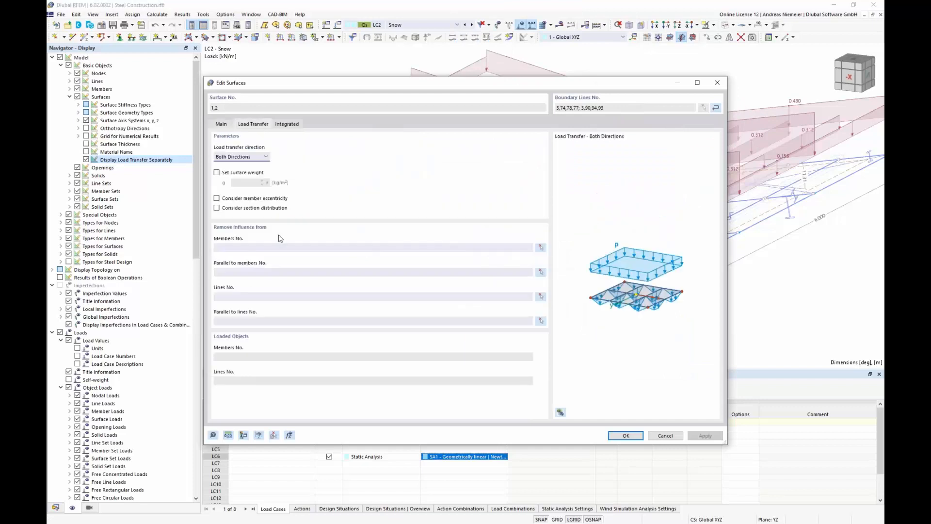
left_click(246, 157)
left_click(247, 172)
left_click(216, 172)
type("1")
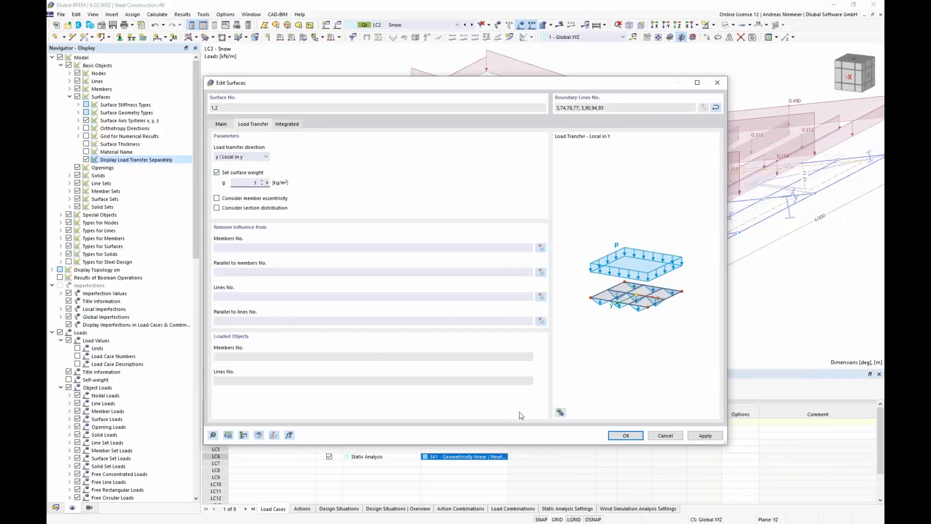
left_click(625, 434)
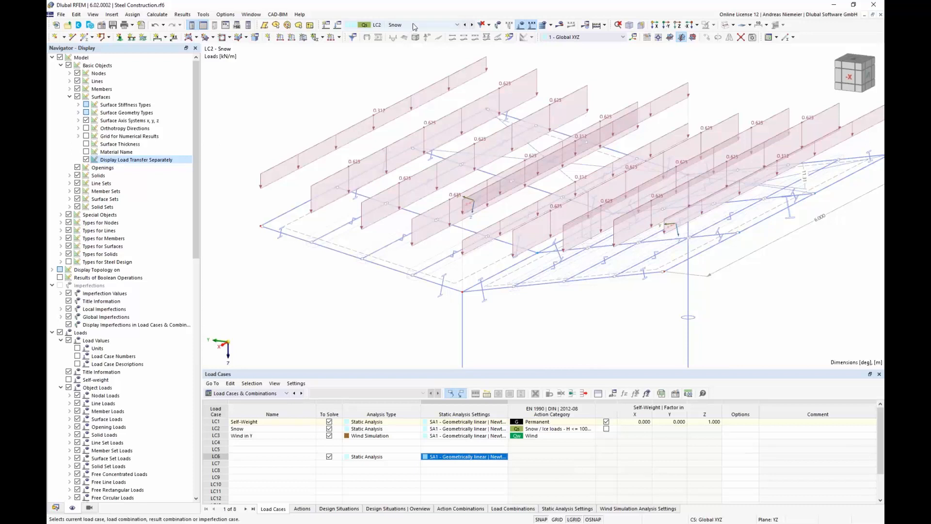
Examine the transferred snow loads and display the loads of the Self-Weight and Wind in Y load cases.
middle_click_drag(349, 326, 366, 322, "ctrl")
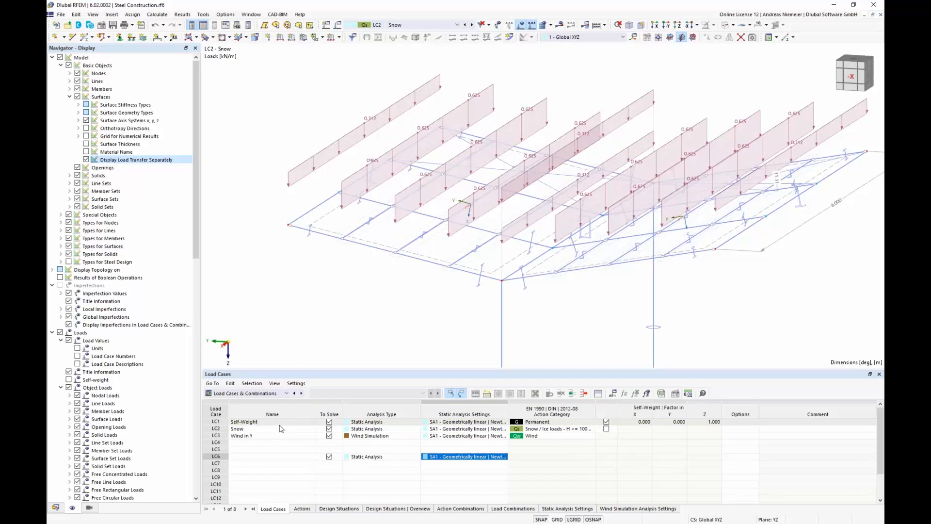
left_click(287, 422)
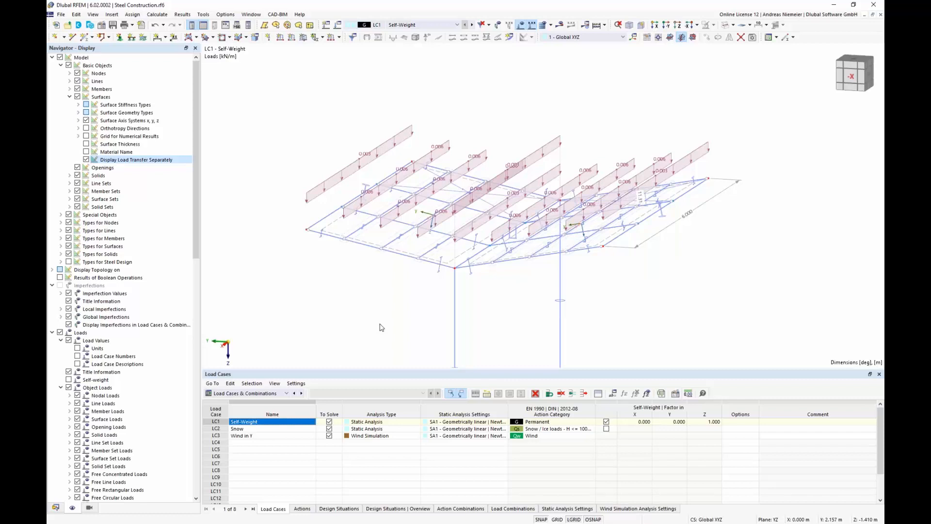
left_click(281, 435)
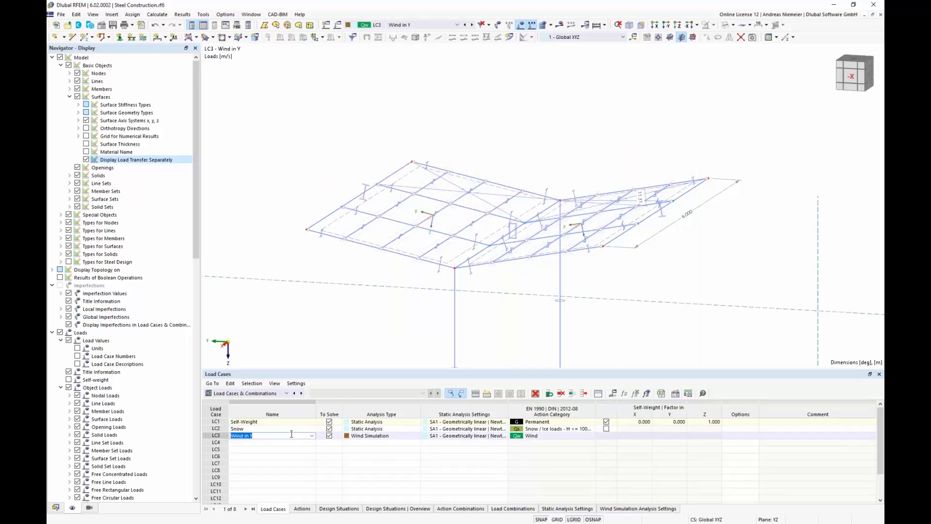
Open the wind simulation settings of LC3 Wind in Y and switch to RWIND with that load case's model.
double_click(221, 435)
left_click(359, 182)
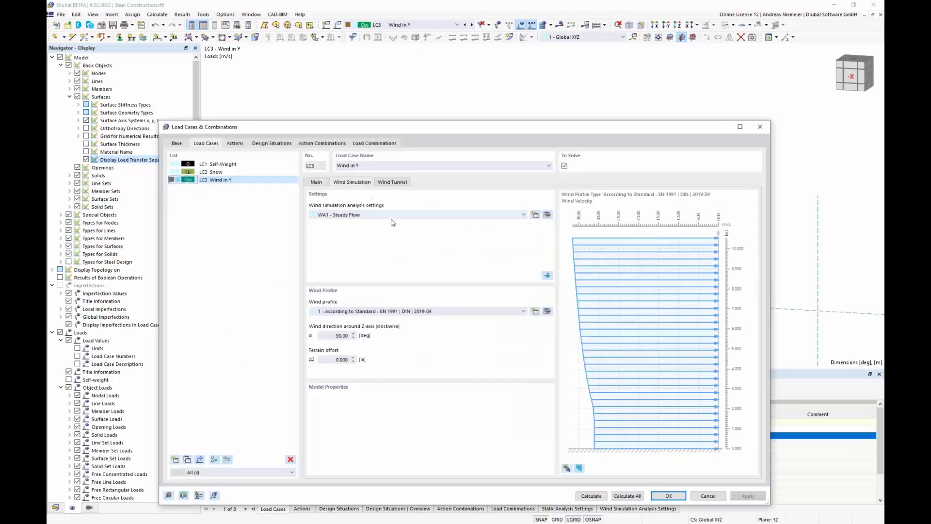
left_click(548, 274)
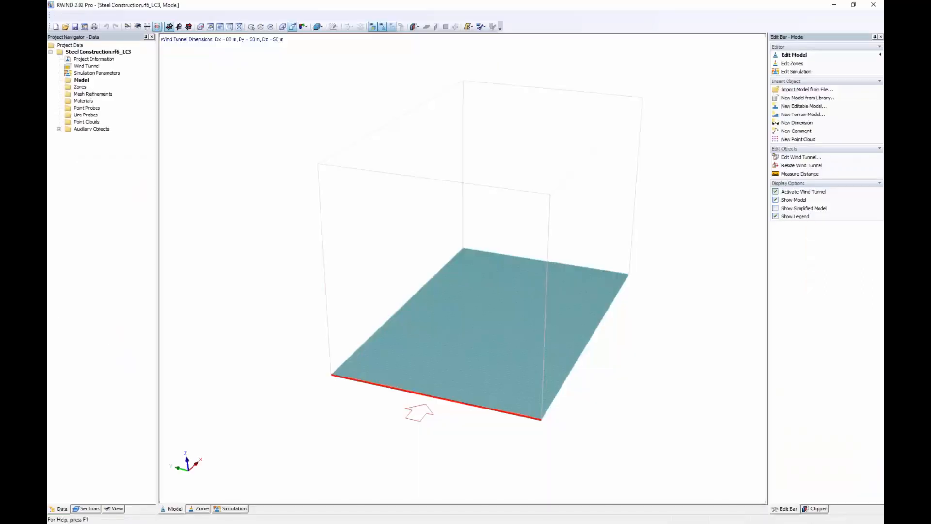
Examine the canopy model in the RWIND wind tunnel, from the roof members and surfaces down to the columns.
middle_click_drag(557, 302, 374, 281)
scroll(429, 261, "up", 1)
scroll(437, 252, "up", 6)
middle_click_drag(671, 333, 386, 319)
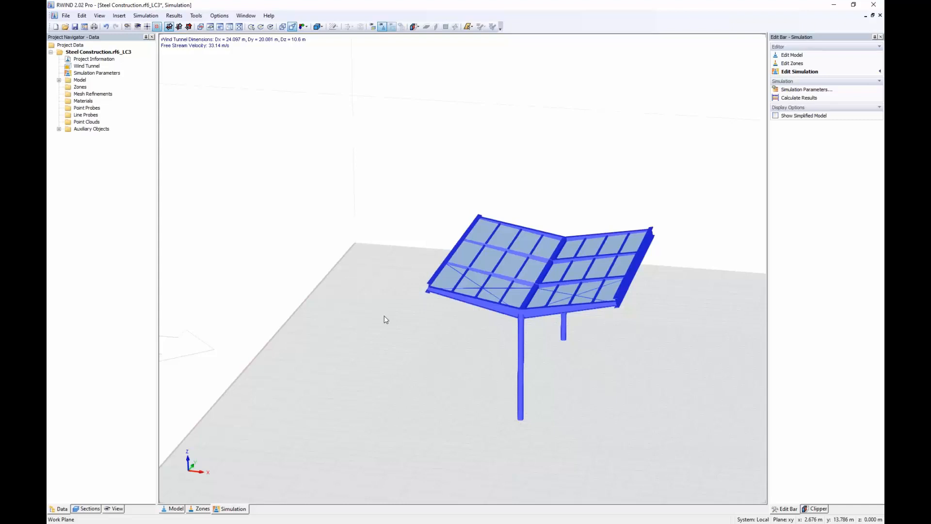
scroll(453, 268, "up", 3)
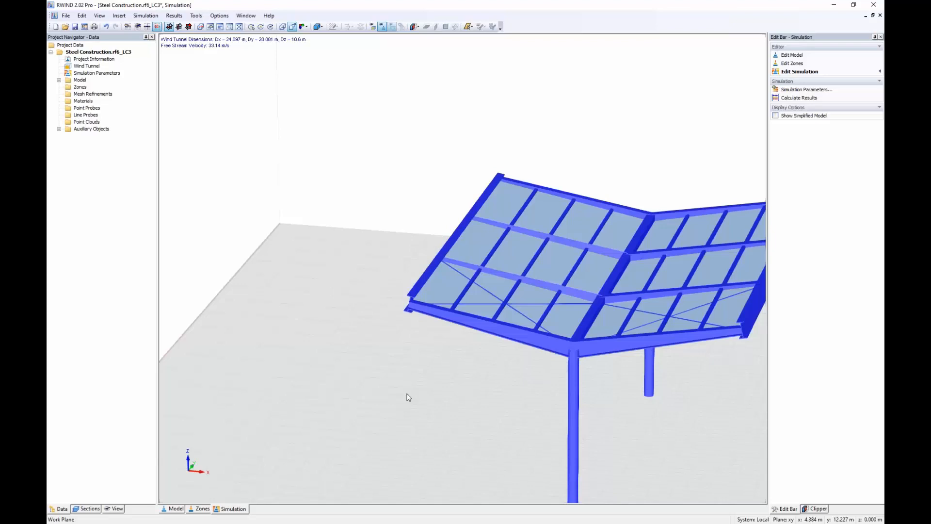
middle_click_drag(644, 412, 555, 367)
mouse_move(555, 367)
middle_mouse_down("ctrl")
mouse_move(534, 359)
mouse_move(544, 358)
middle_mouse_up("ctrl")
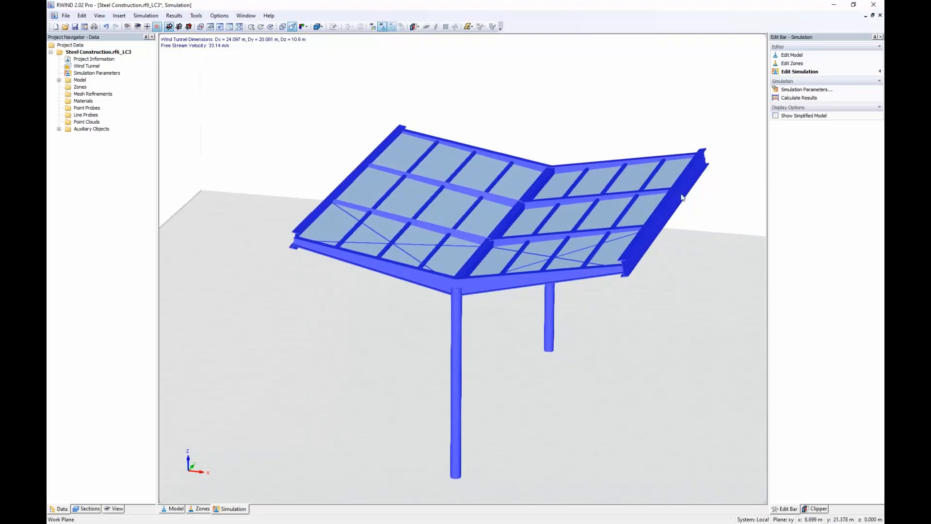
Close RWIND without saving the changes and return to the RFEM model, leaving the load case settings.
left_click(874, 7)
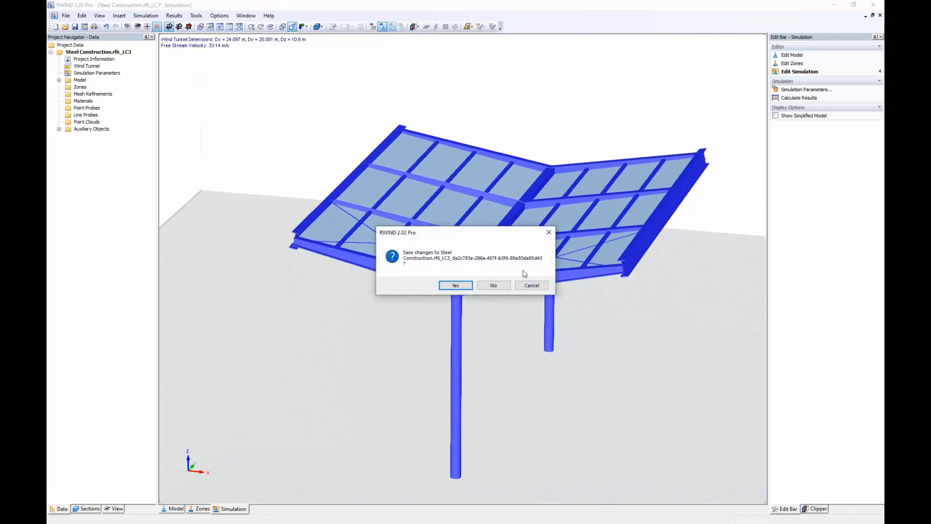
left_click(495, 285)
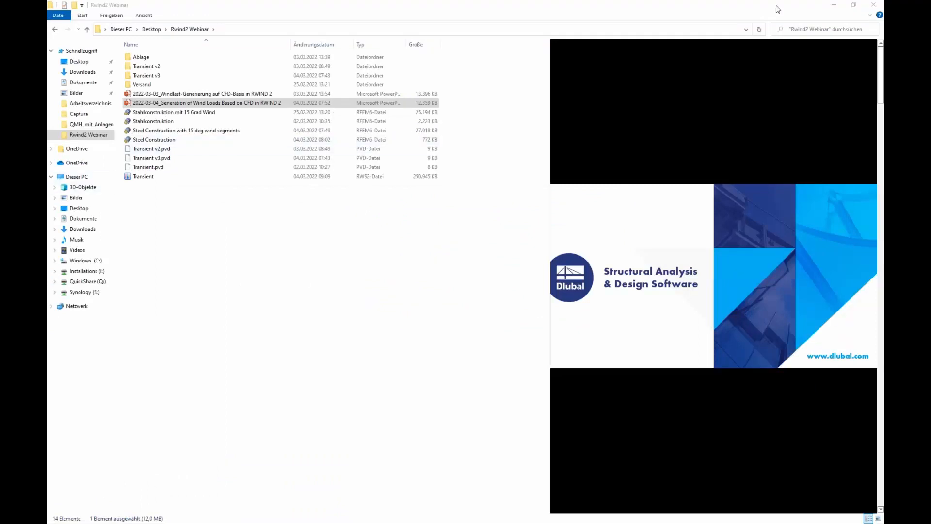
left_click(874, 6)
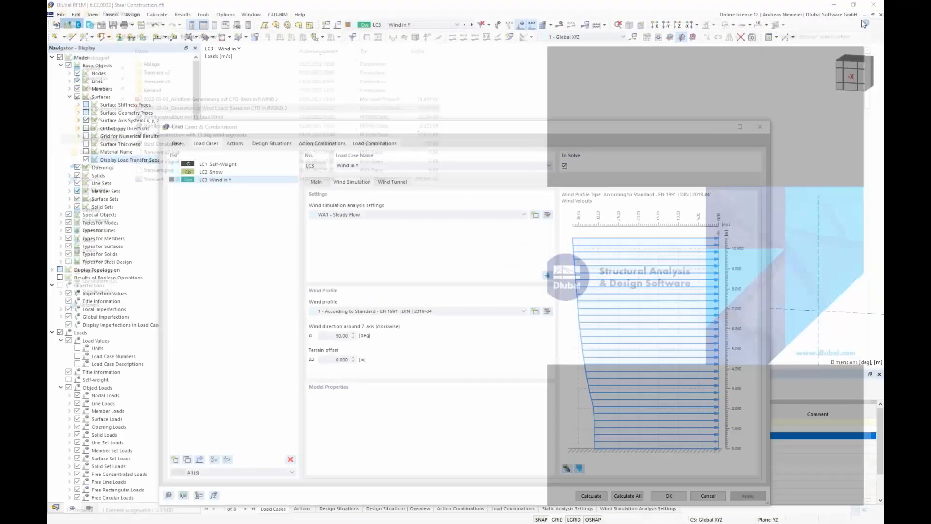
left_click(680, 495)
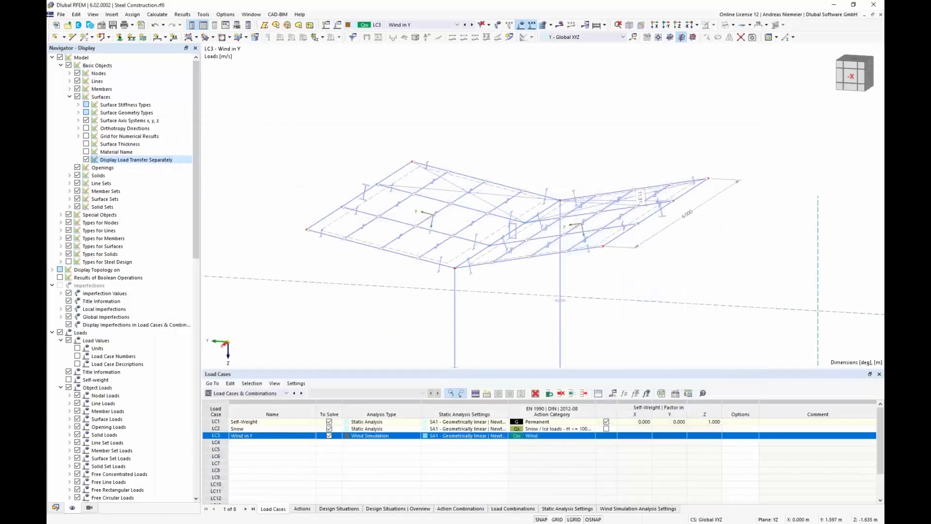
Review the wind simulation options in the mesh settings, including the active objects option, and leave them without changes.
middle_click_drag(404, 284, 396, 251)
scroll(396, 251, "down", 1)
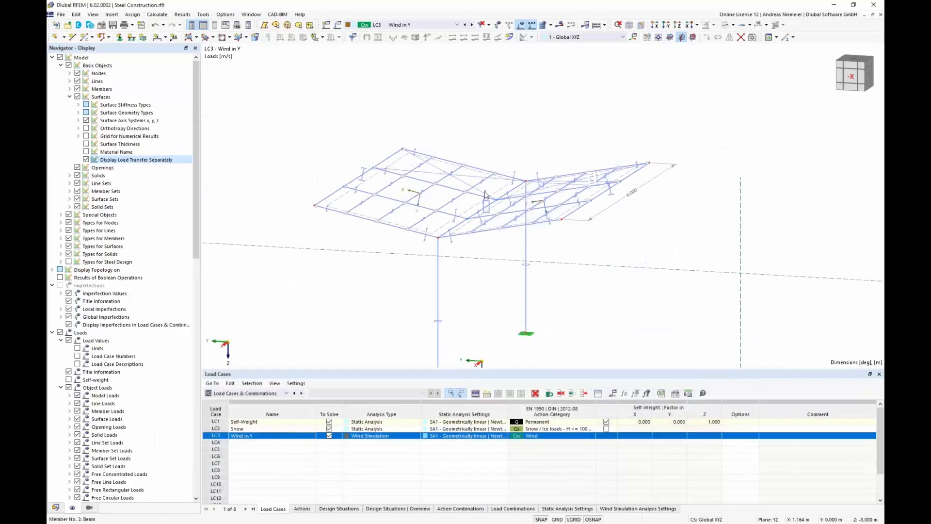
left_click(551, 25)
left_click(557, 38)
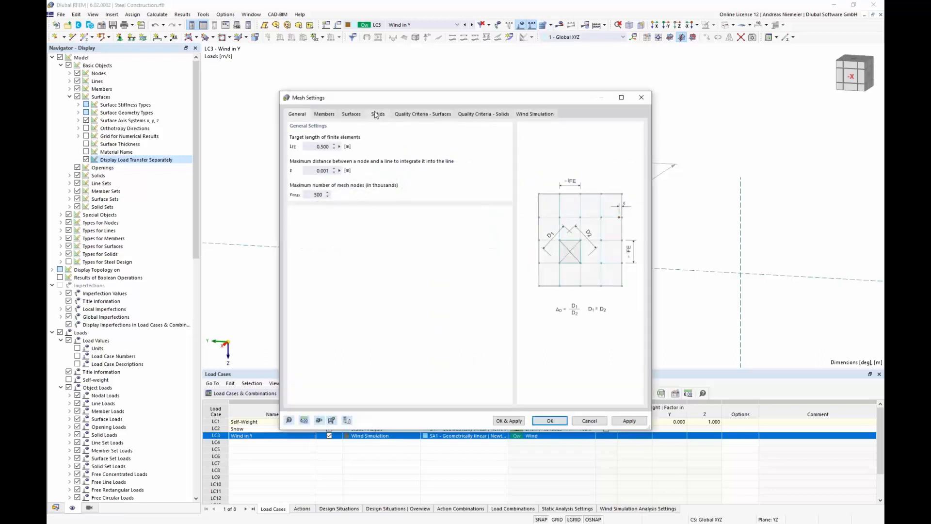
left_click(534, 115)
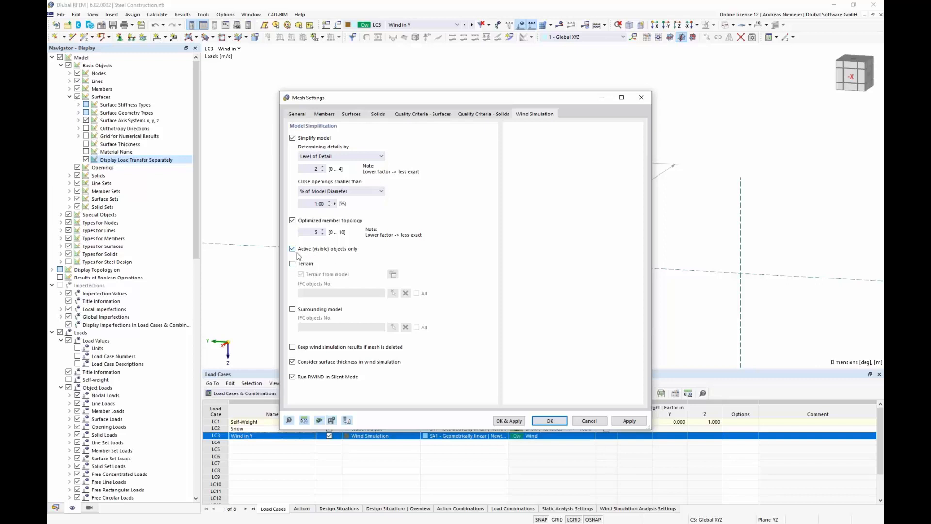
left_click(589, 421)
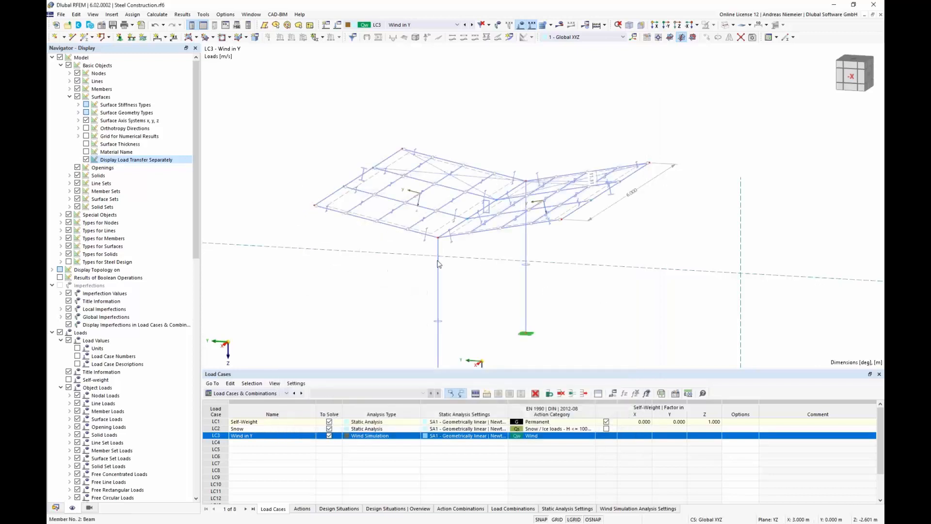
Isolate the two columns and the valley beam between them, together with the load transfer surfaces, in visibility mode.
left_click(438, 305)
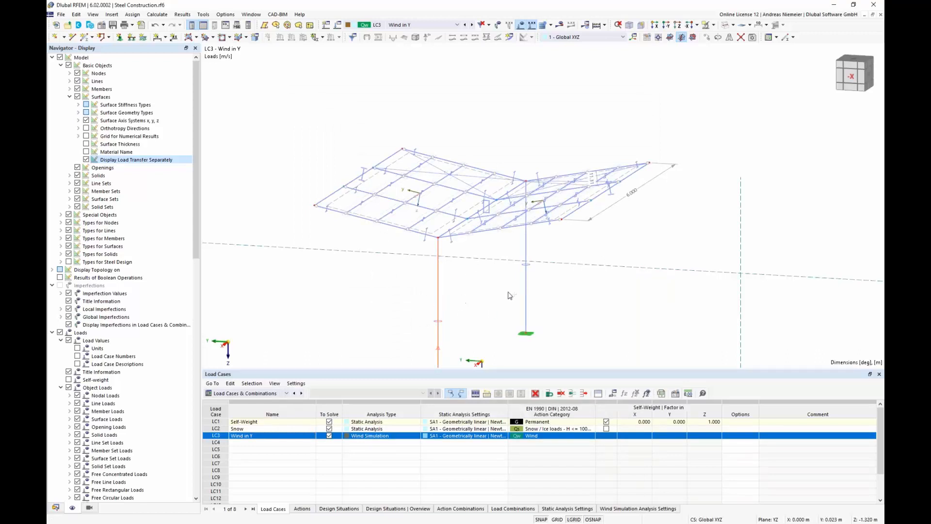
left_click(527, 291, "ctrl")
scroll(495, 245, "up", 4)
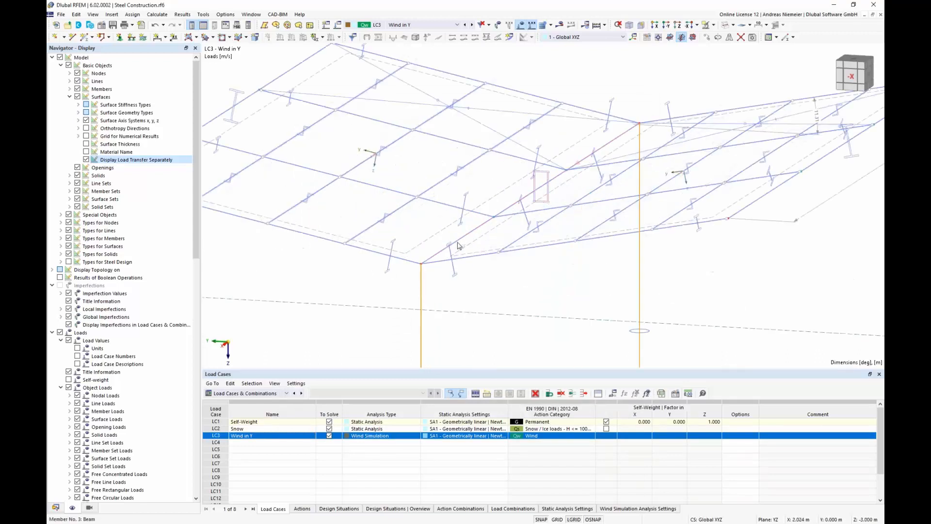
left_click(454, 242, "ctrl")
left_click(705, 24)
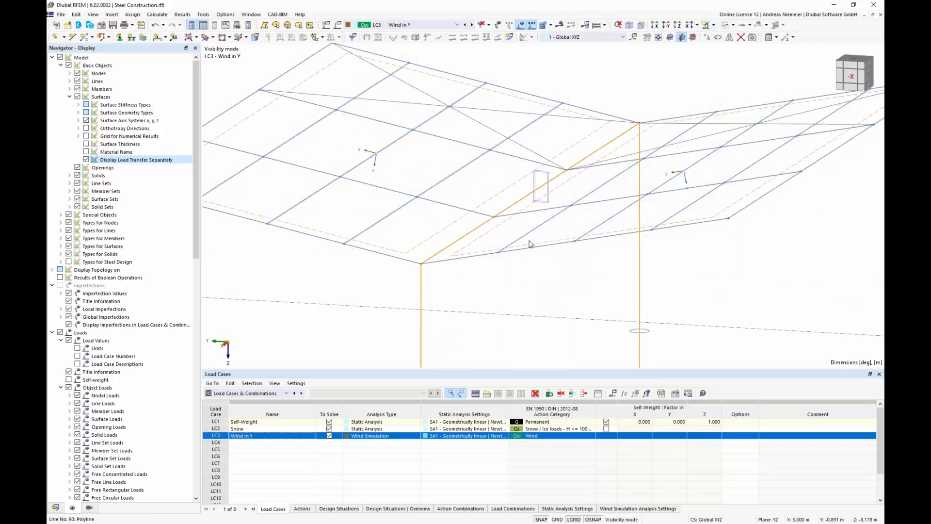
scroll(504, 214, "down", 4)
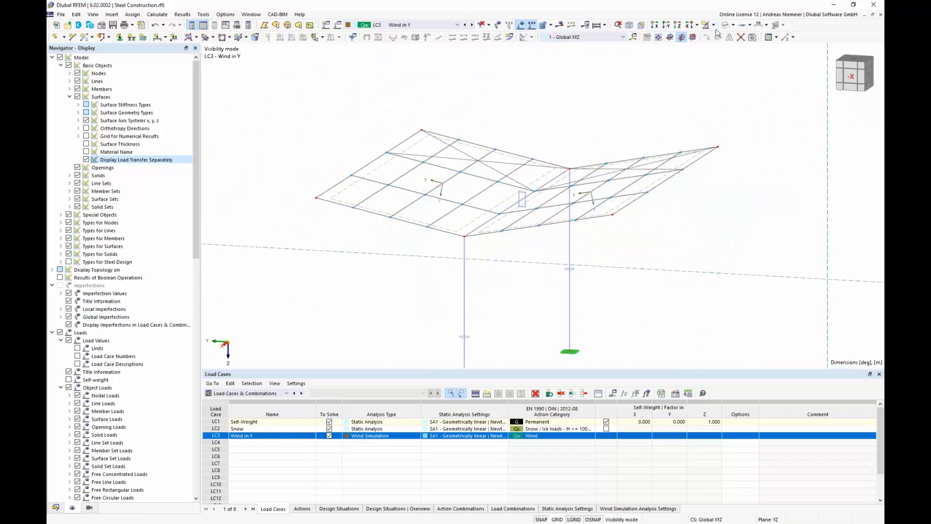
Display the isolated frame as a rendered solid model and turn off the hidden objects in the background.
left_click(723, 25)
right_click(317, 108)
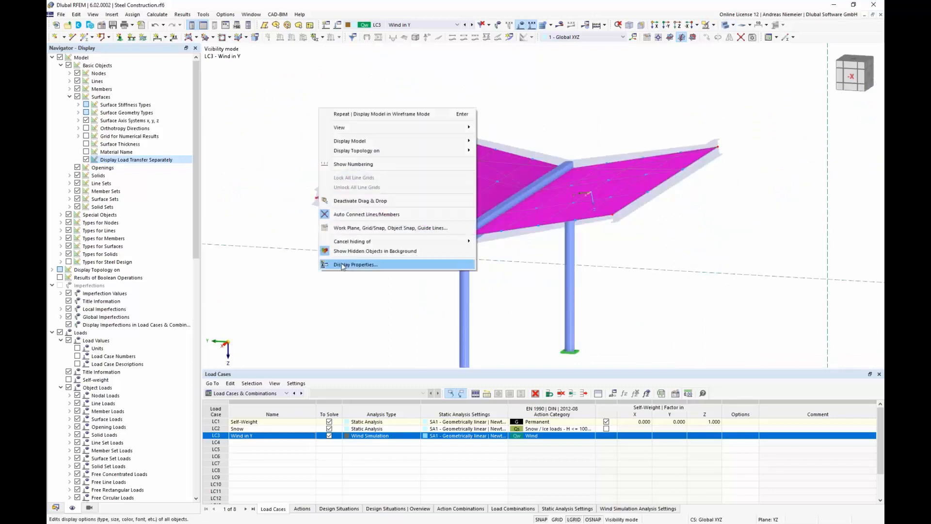
left_click(320, 331)
scroll(367, 298, "up", 1)
middle_click_drag(349, 277, 303, 222)
mouse_move(304, 225)
middle_mouse_down("ctrl")
mouse_move(320, 223)
mouse_move(308, 227)
middle_mouse_up("ctrl")
scroll(308, 225, "down", 1)
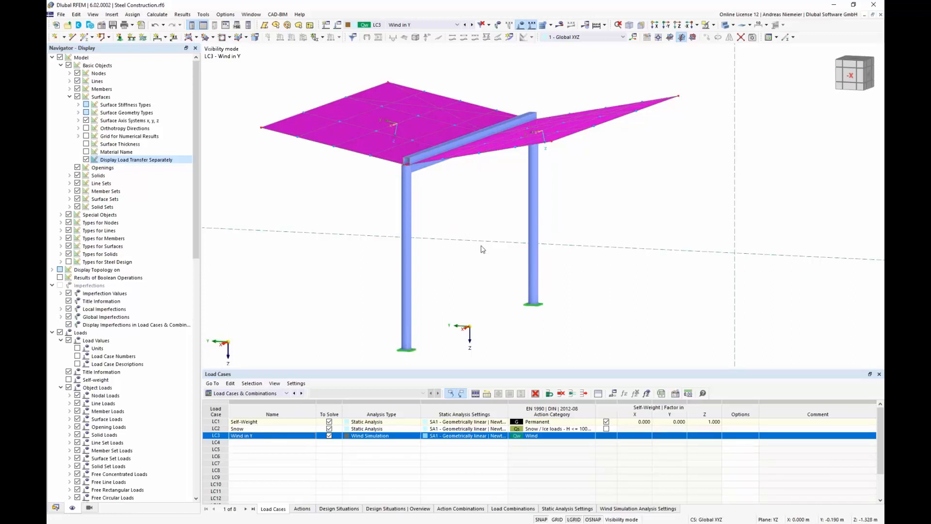
Run the calculation of load case LC3 Wind in Y for the reduced model and watch the convergence diagram.
left_click(251, 435)
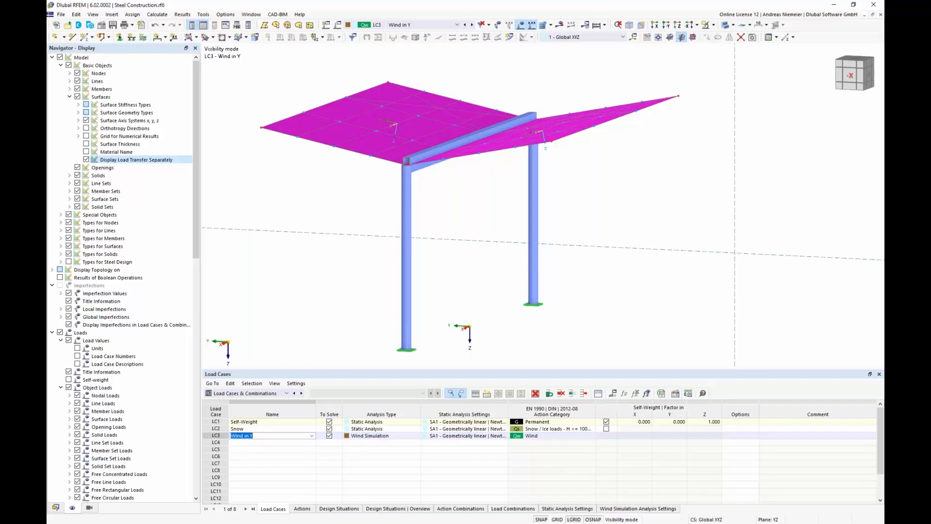
left_click(285, 464)
left_click(216, 435)
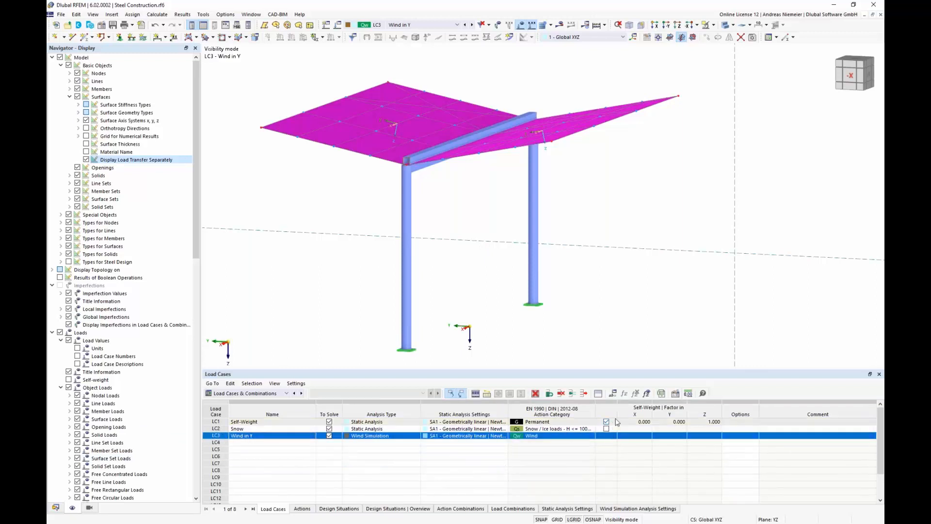
left_click(561, 24)
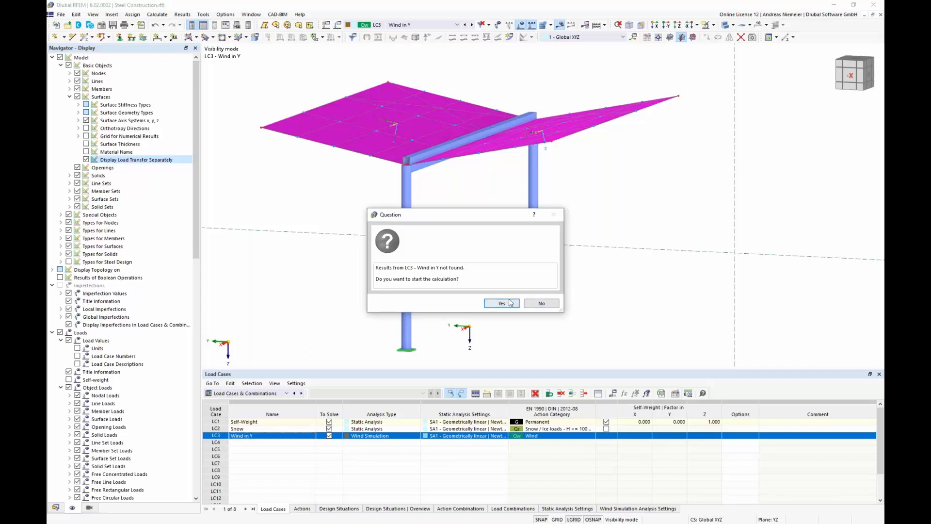
left_click(502, 303)
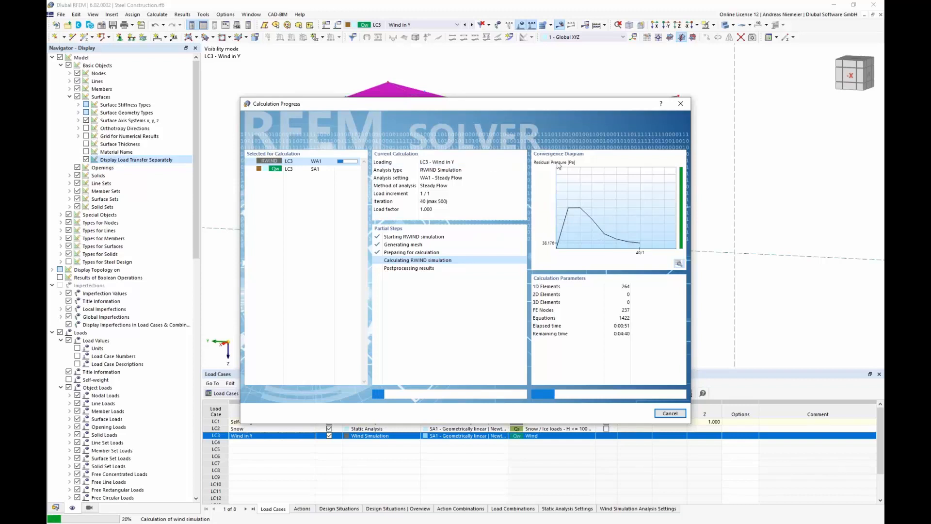
left_click_drag(538, 108, 487, 103)
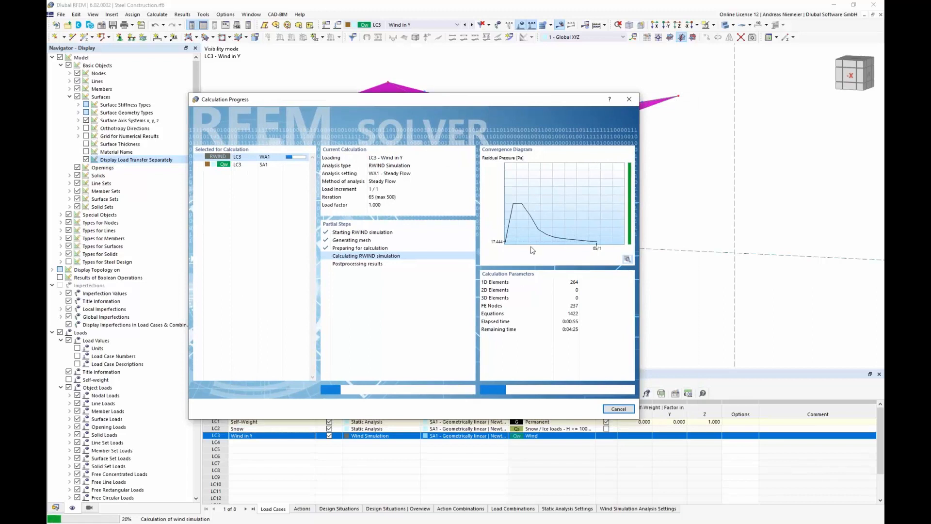
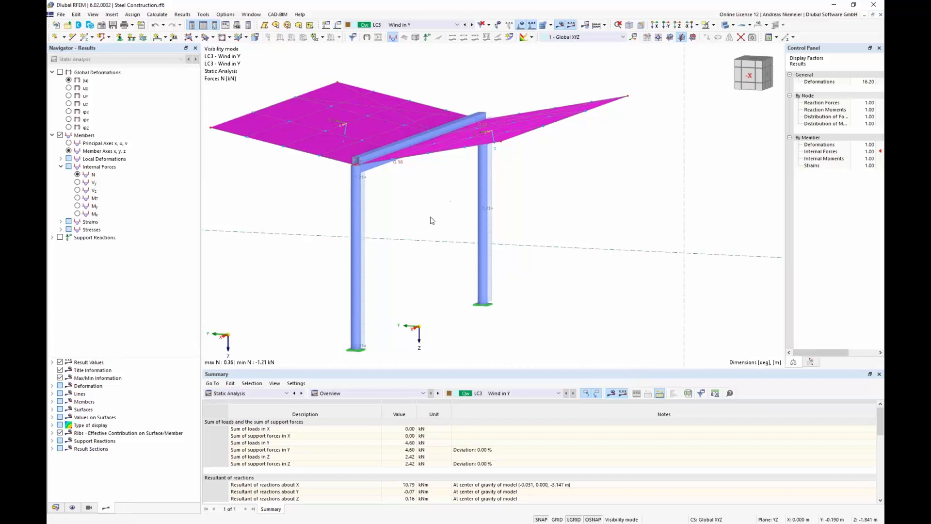
Bring back all canopy members and display the LC3 global deformations and the member bending moments My.
middle_click_drag(432, 220, 487, 214, "ctrl")
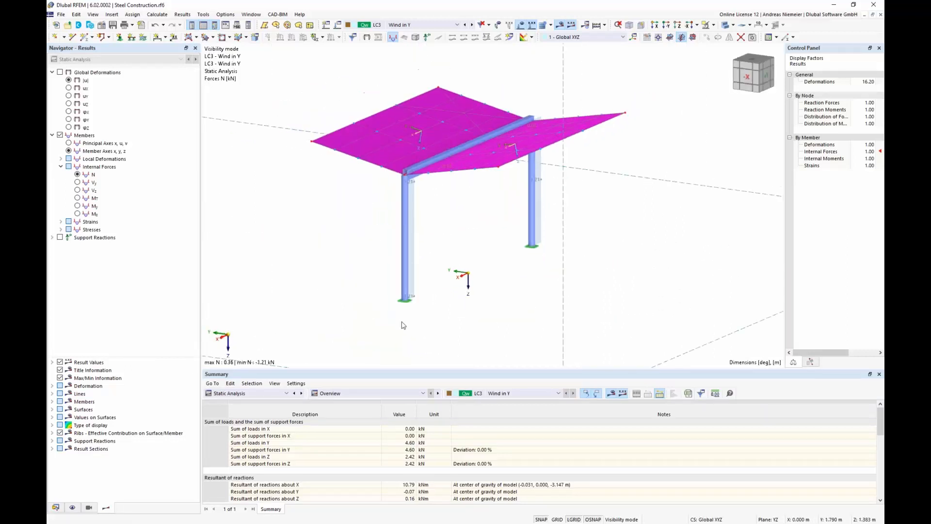
left_click(60, 72)
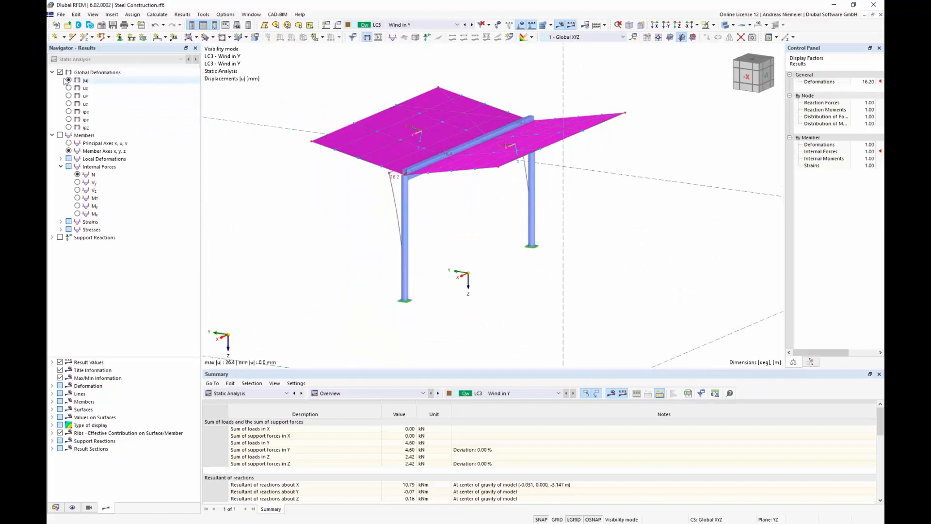
left_click(713, 24)
left_click(713, 86)
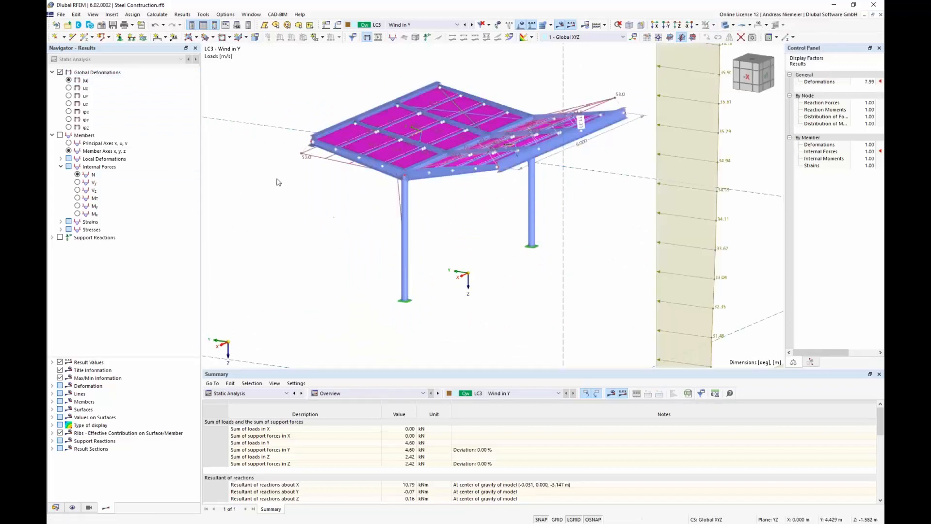
left_click(78, 205)
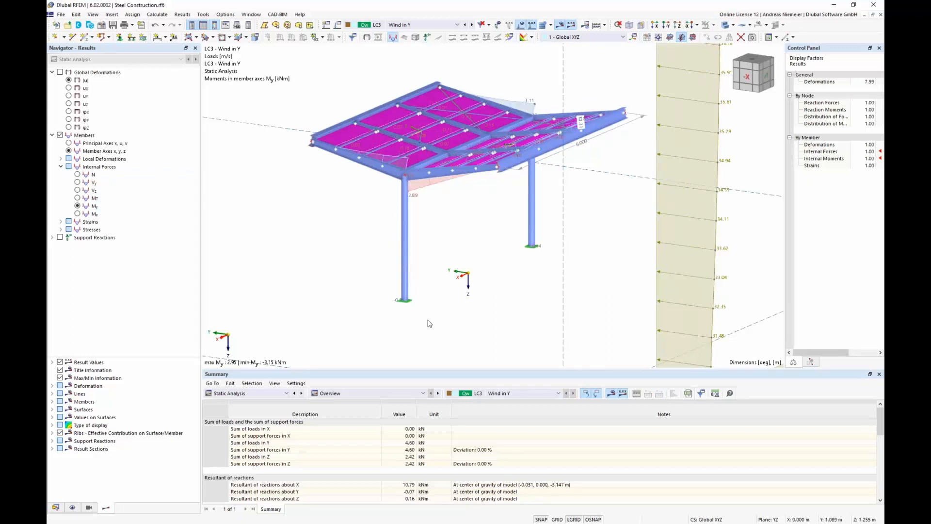
mouse_move(429, 323)
middle_mouse_down("ctrl")
mouse_move(466, 305)
mouse_move(442, 313)
middle_mouse_up("ctrl")
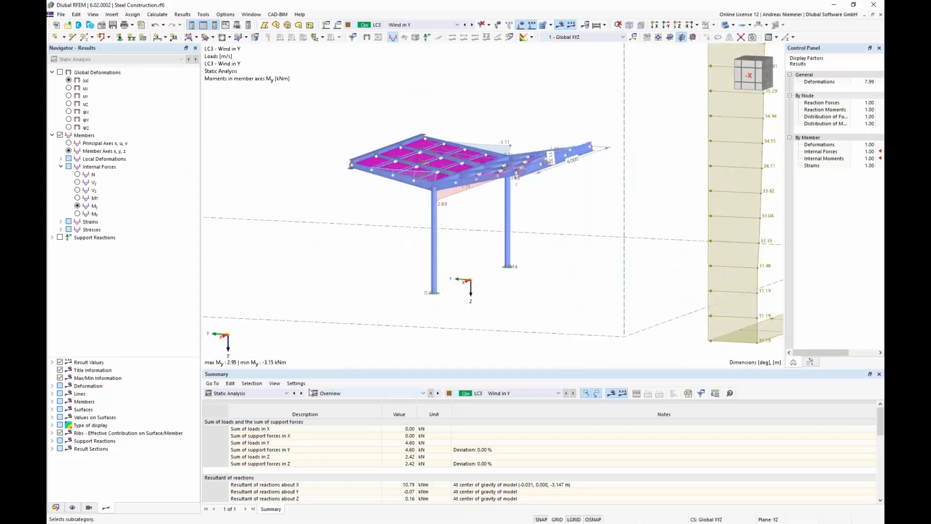
Open the wind simulation settings of LC3 Wind in Y and bring up its calculated results in RWIND.
left_click(251, 394)
left_click(242, 421)
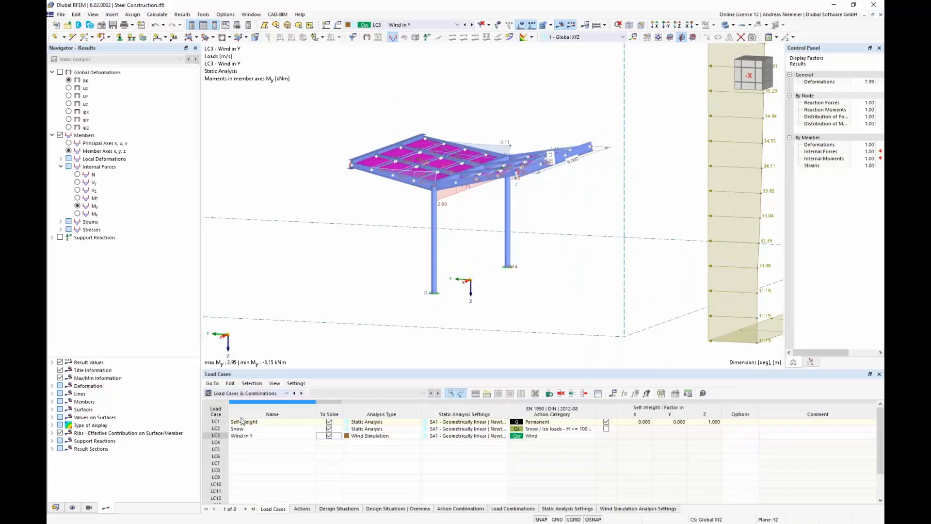
left_click(217, 436)
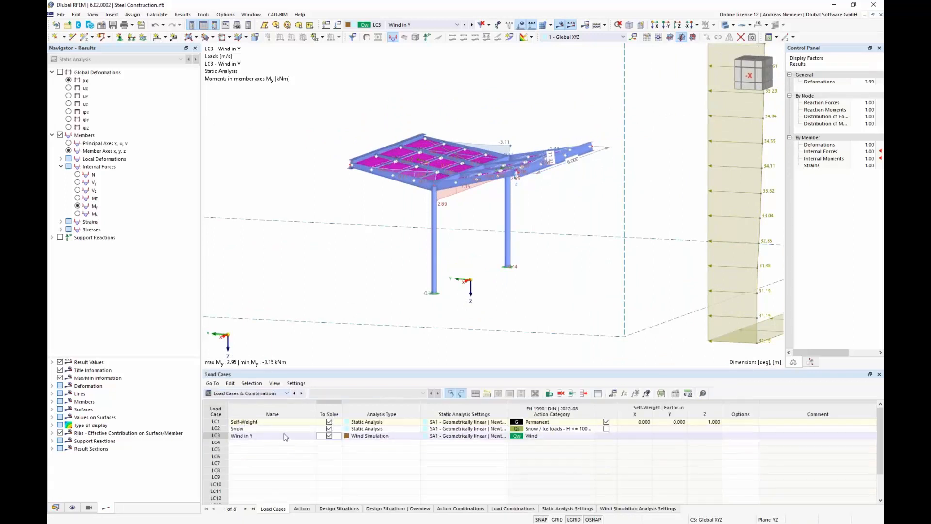
double_click(217, 437)
left_click(350, 182)
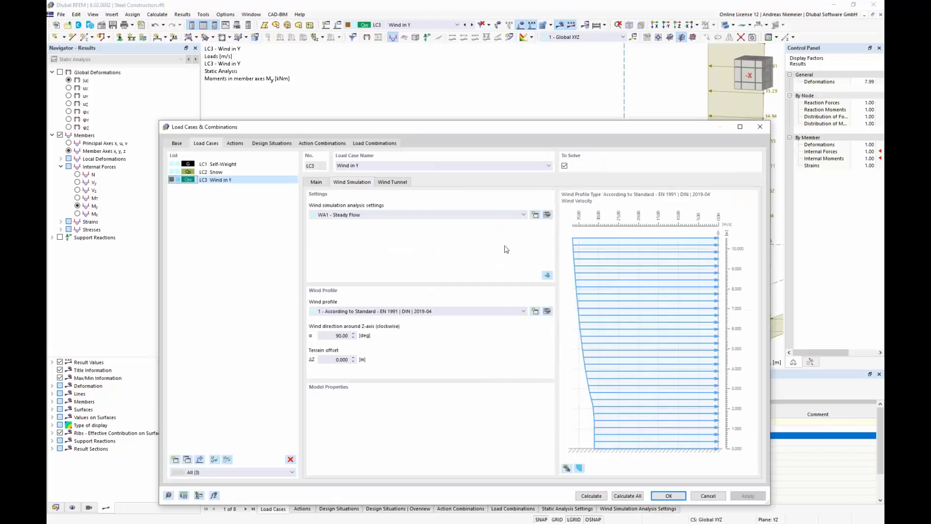
left_click(547, 276)
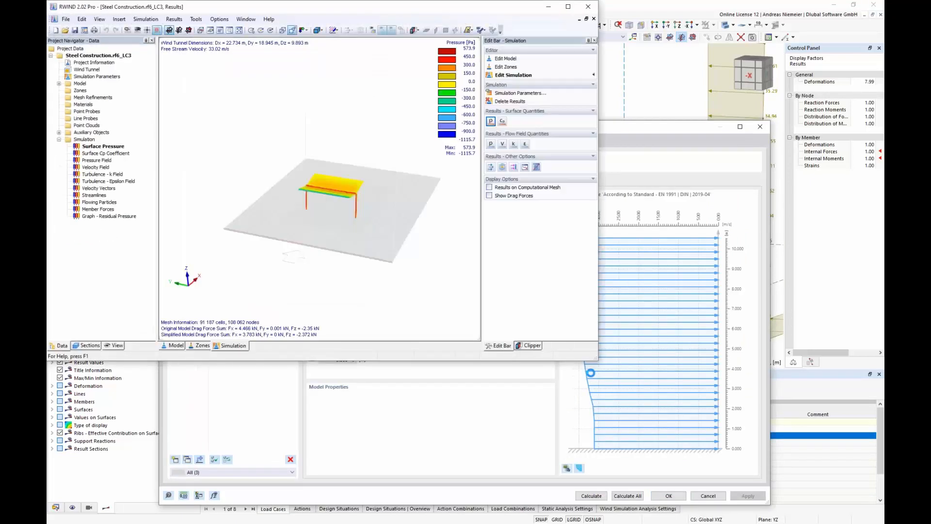
Examine the surface pressure on the columns and on the upper and lower sides of the roof in RWIND.
left_click(568, 7)
middle_click_drag(657, 283, 353, 210, "ctrl")
scroll(386, 196, "up", 4)
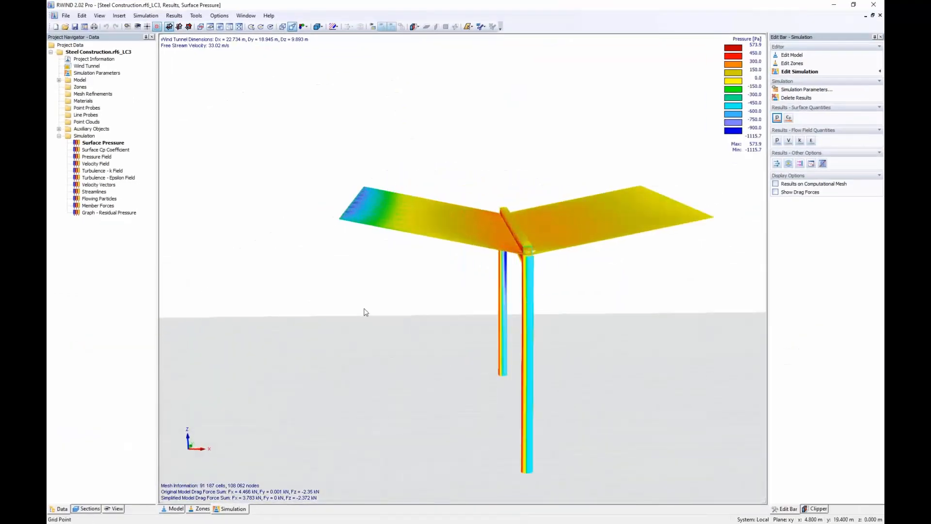
middle_click_drag(367, 312, 410, 303)
scroll(406, 285, "up", 4)
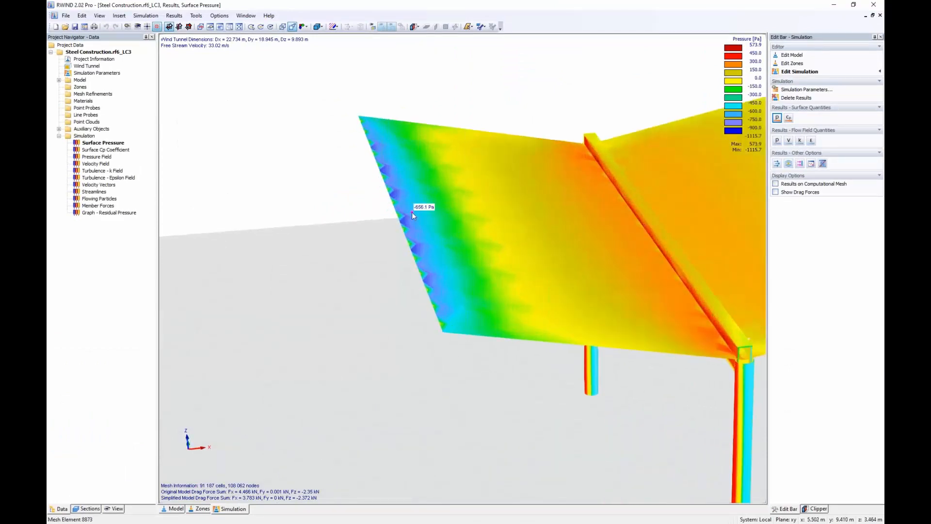
middle_click_drag(409, 321, 425, 190, "ctrl")
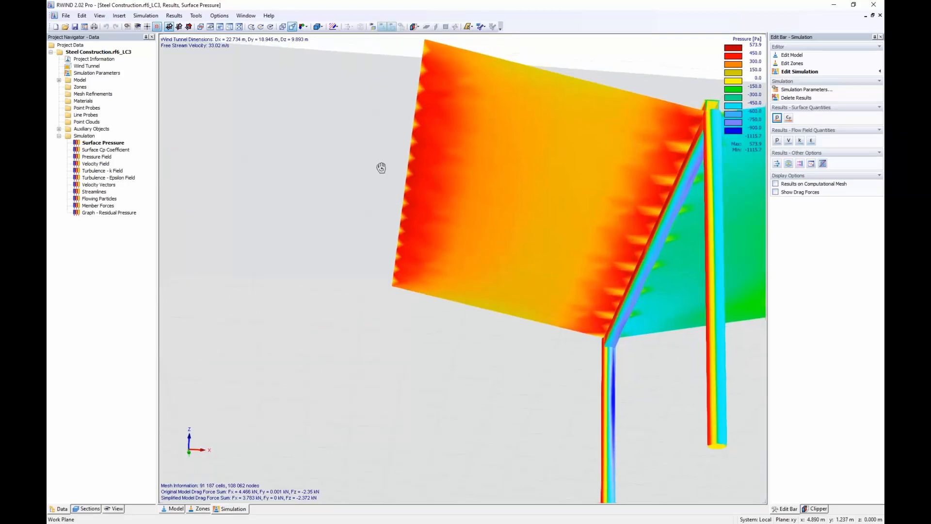
Examine the roof's surface pressure, display the velocity streamlines around the canopy, and close RWIND to return to RFEM.
middle_click_drag(383, 169, 431, 245, "ctrl")
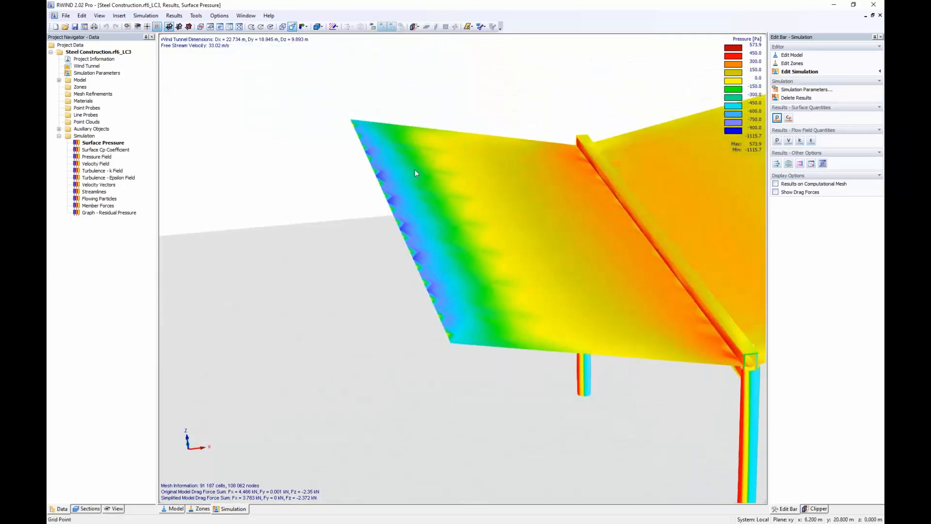
middle_click_drag(553, 404, 384, 402)
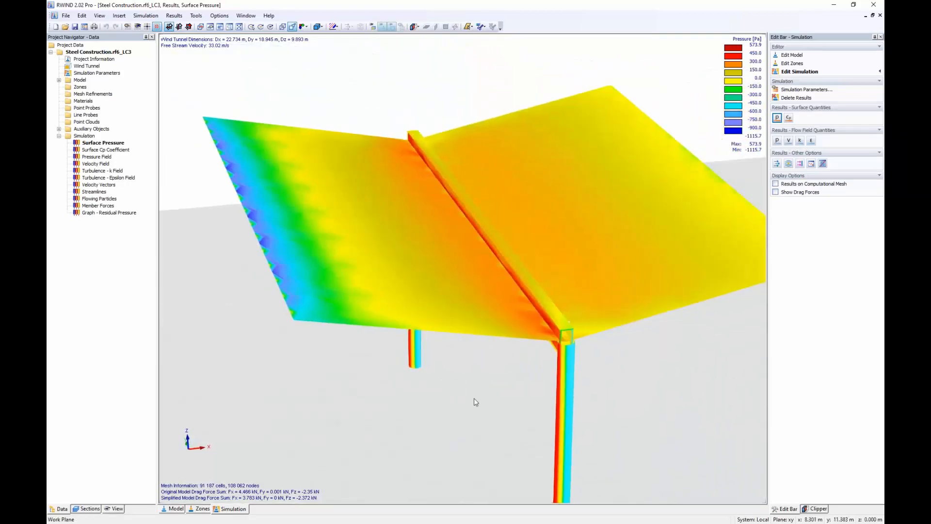
left_click(789, 163)
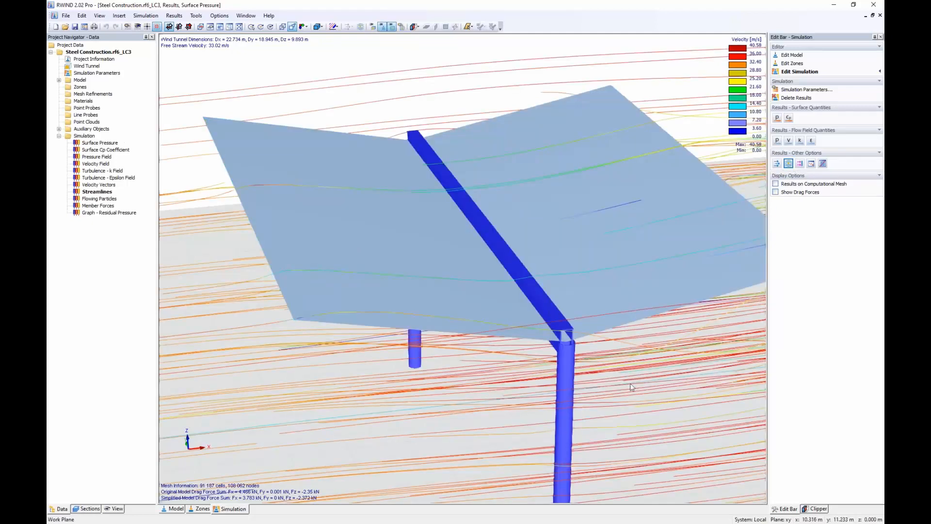
middle_click_drag(632, 387, 555, 242, "ctrl")
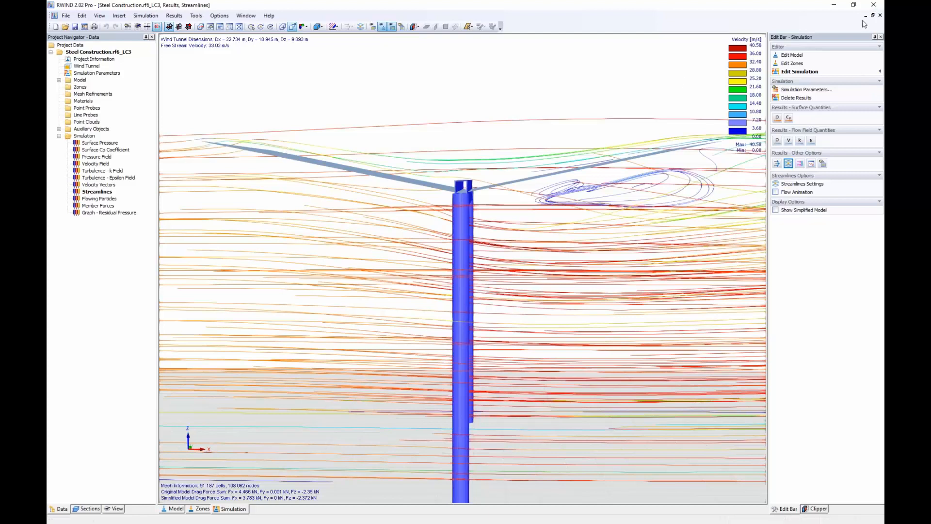
left_click(874, 5)
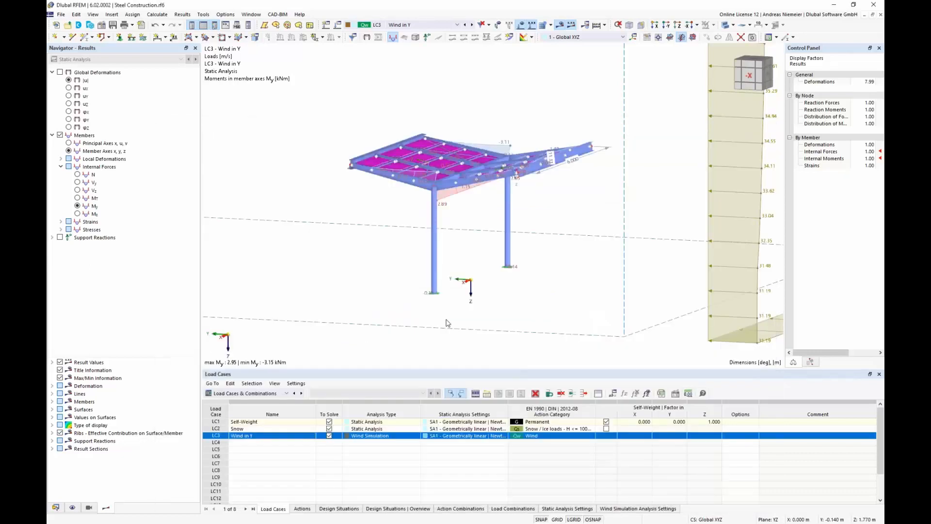
Leave the load case settings and show only the ZNP 80 section members with their My moments.
left_click(683, 496)
middle_click_drag(580, 212, 548, 242, "ctrl")
left_click(88, 508)
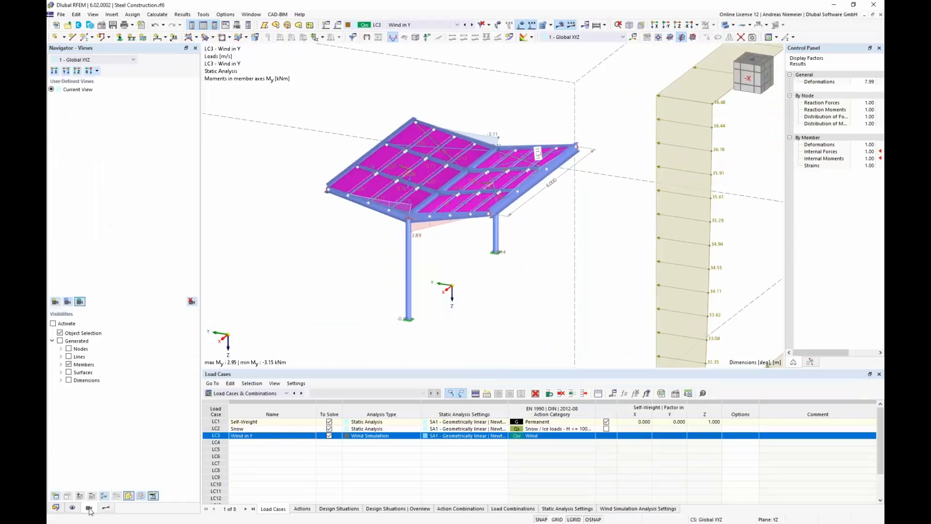
left_click(60, 364)
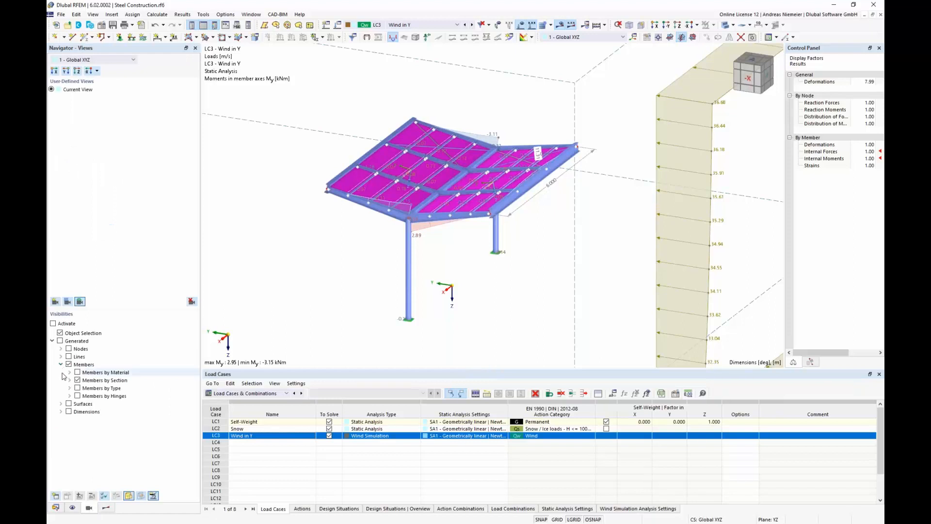
left_click(69, 380)
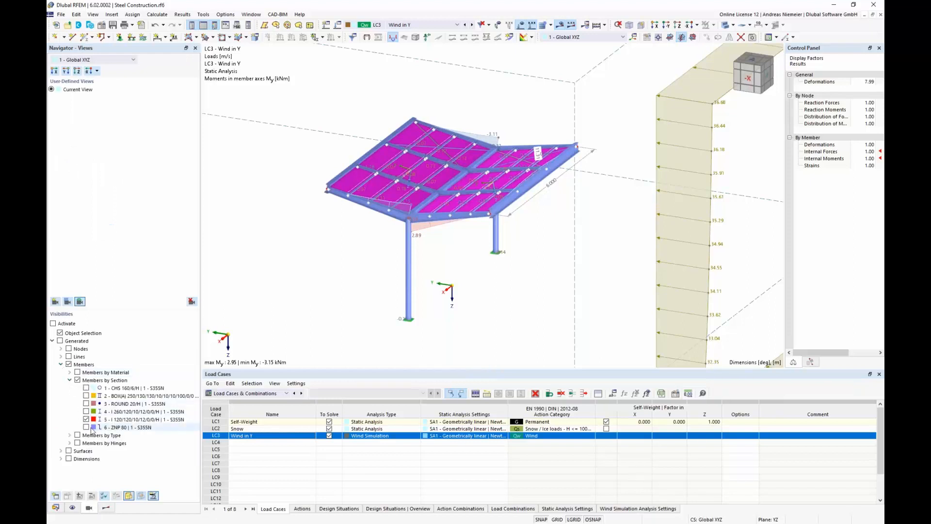
left_click(86, 427)
left_click(87, 419)
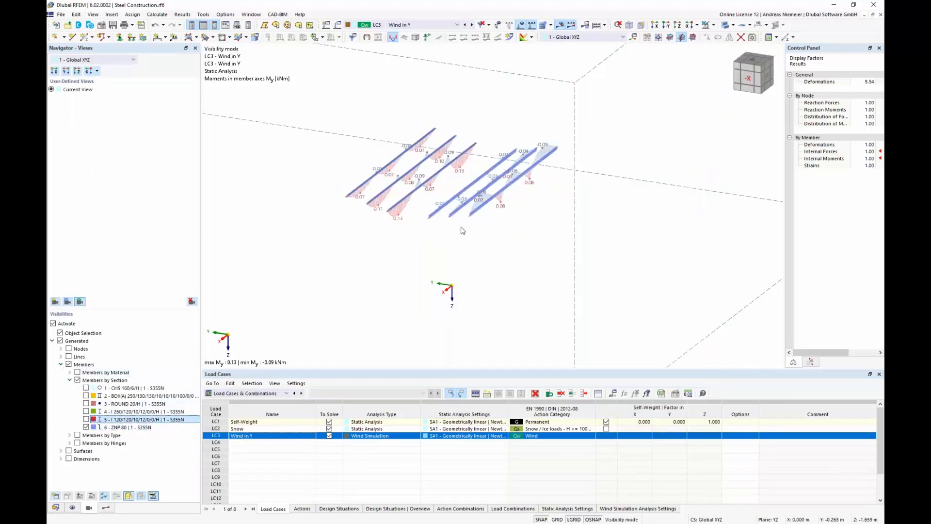
middle_click_drag(452, 235, 391, 231, "ctrl")
scroll(359, 191, "up", 4)
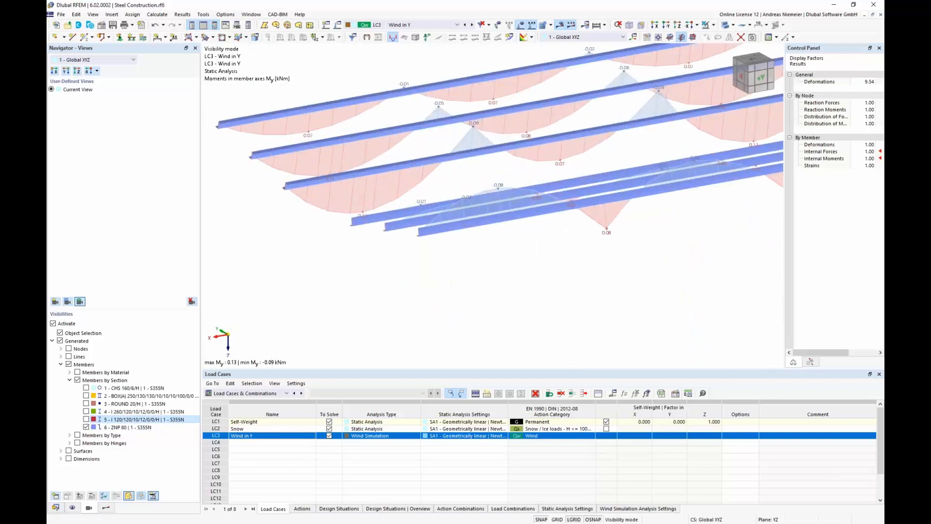
View the shear forces Vz on the ZNP 80 members and switch back to the bending moments My.
left_click(105, 508)
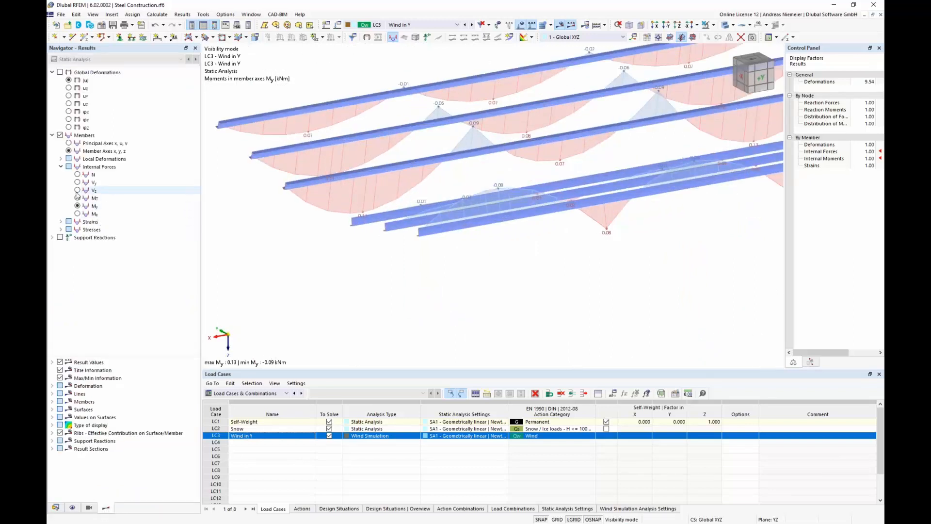
left_click(188, 191)
scroll(469, 163, "down", 3)
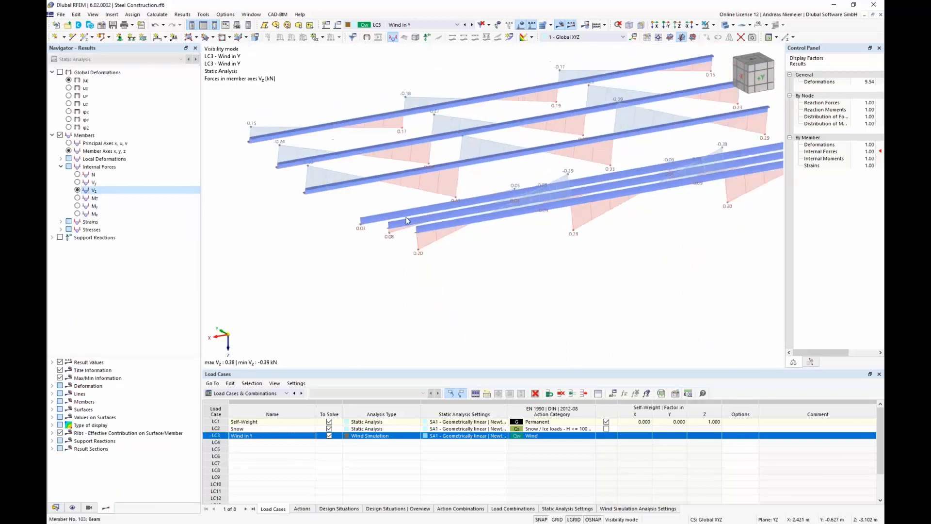
middle_click_drag(577, 233, 538, 240, "ctrl")
left_click(94, 205)
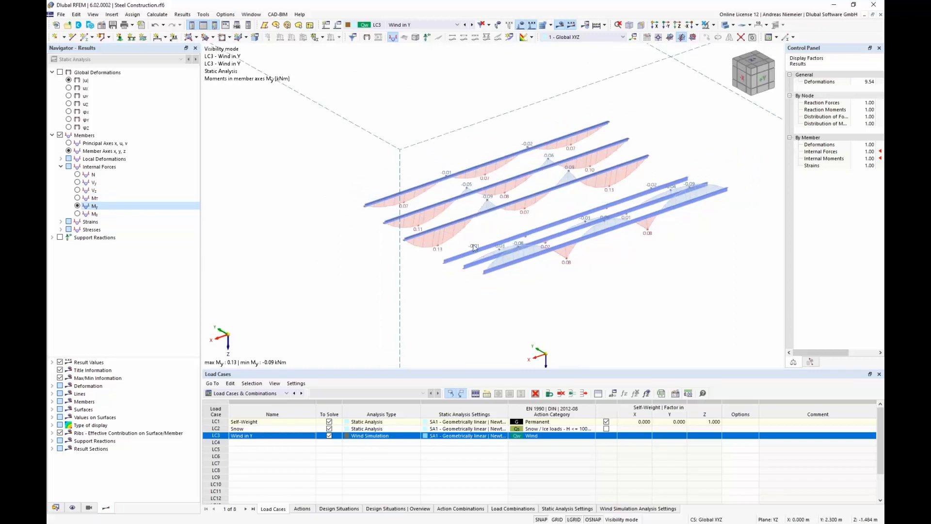
Show only the I 120/120/10/12/0/0/H section members and view their shear forces Vz and bending moments My.
left_click(90, 509)
left_click(86, 427)
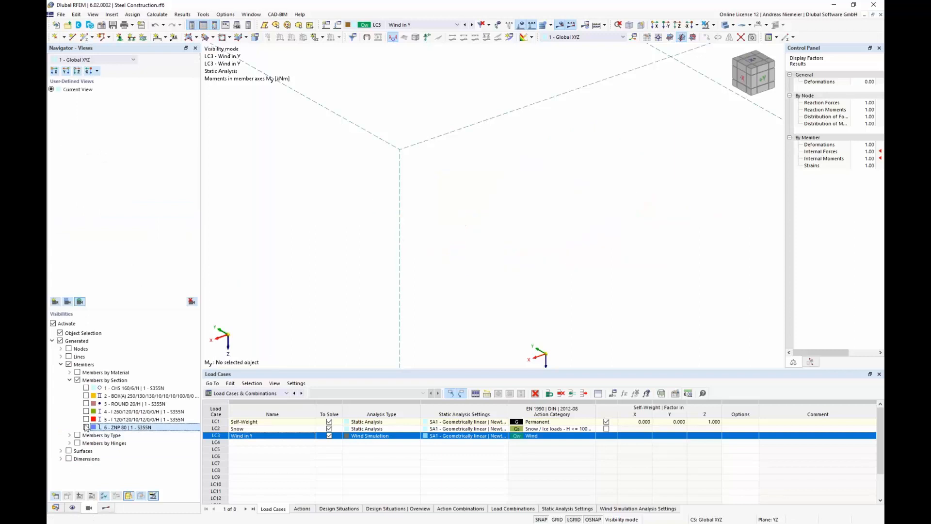
left_click(86, 419)
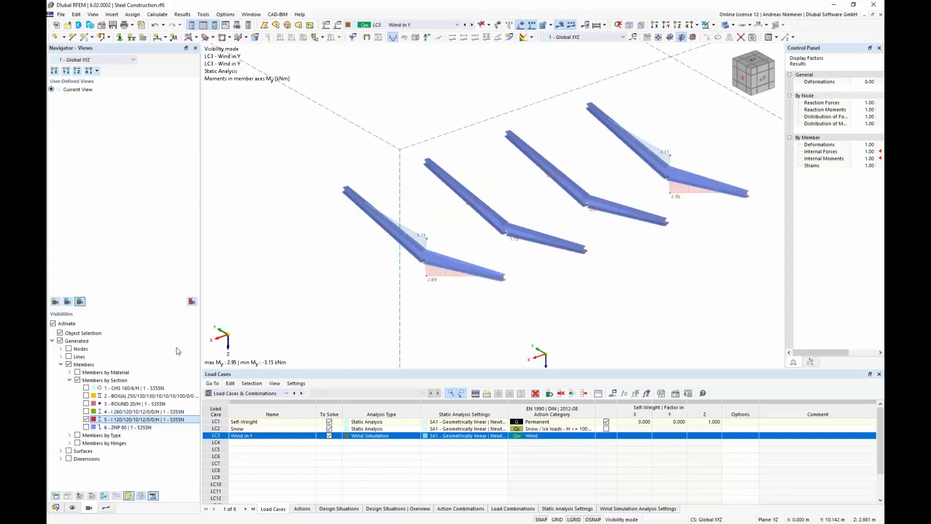
left_click(105, 508)
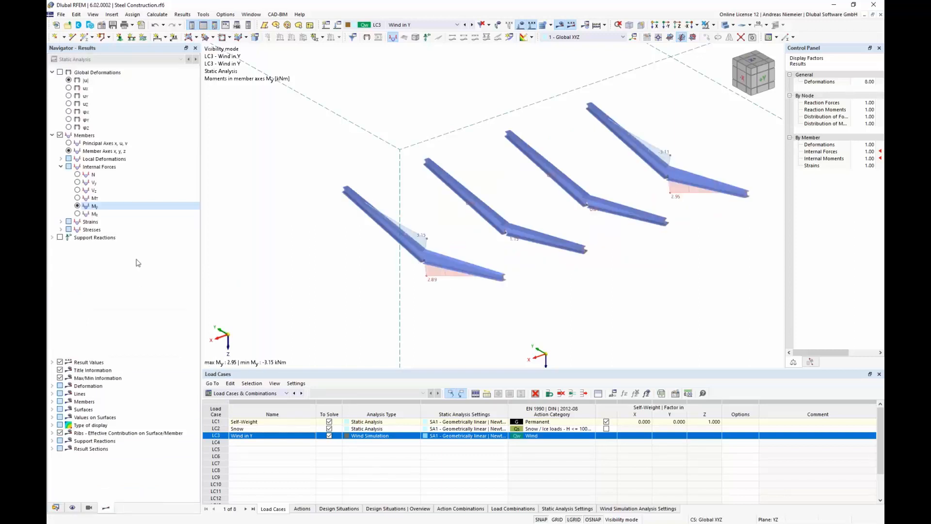
left_click(77, 190)
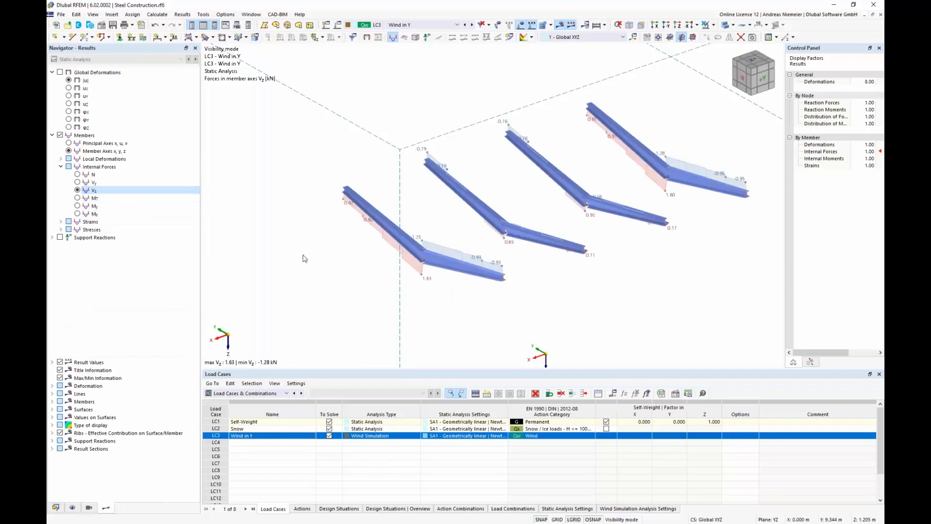
left_click(92, 206)
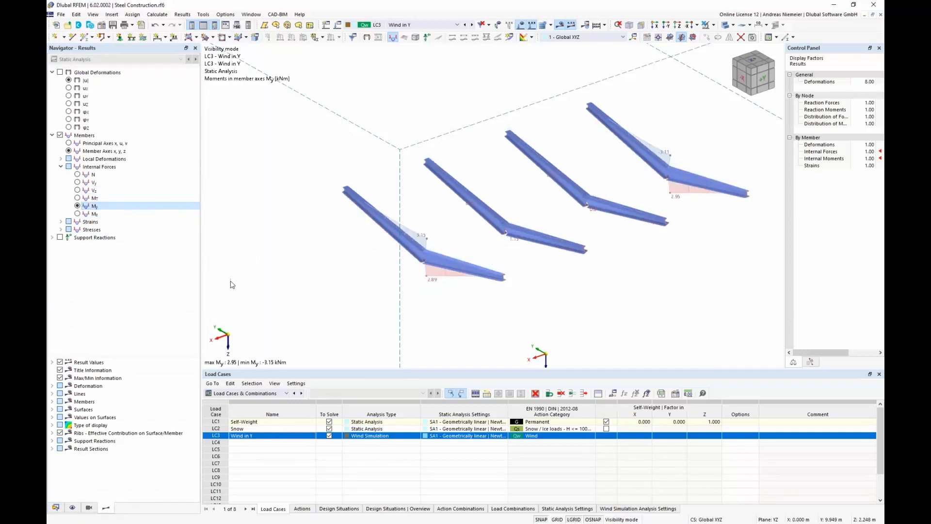
Show only the CHS 160/6/H columns and display their bending moments Mz.
left_click(89, 507)
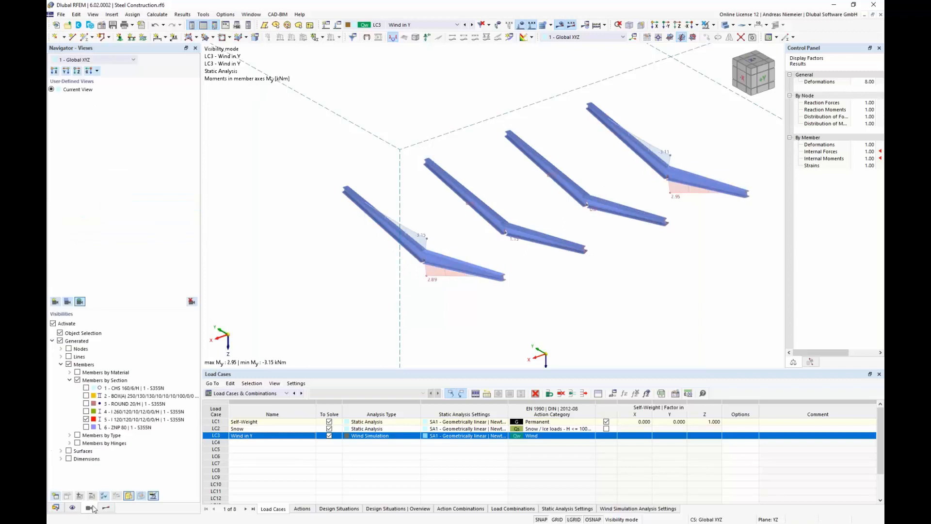
left_click(86, 388)
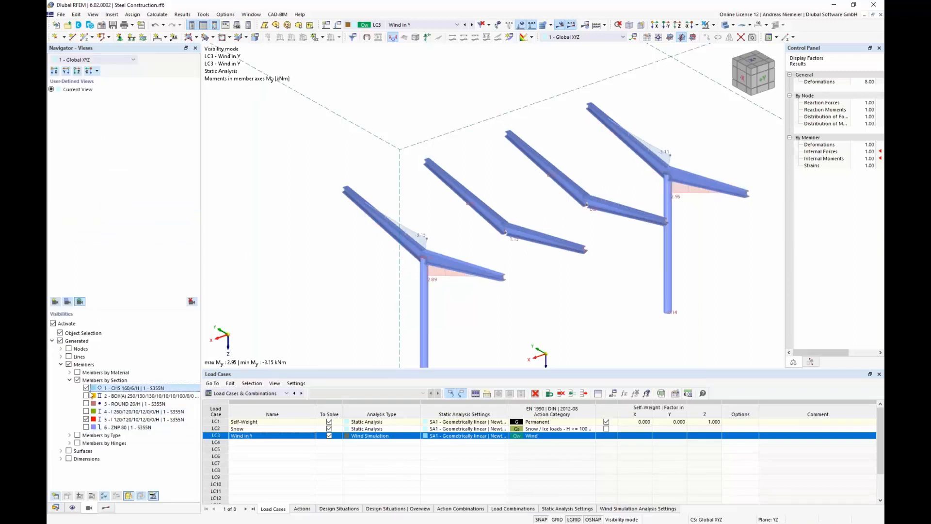
left_click(87, 419)
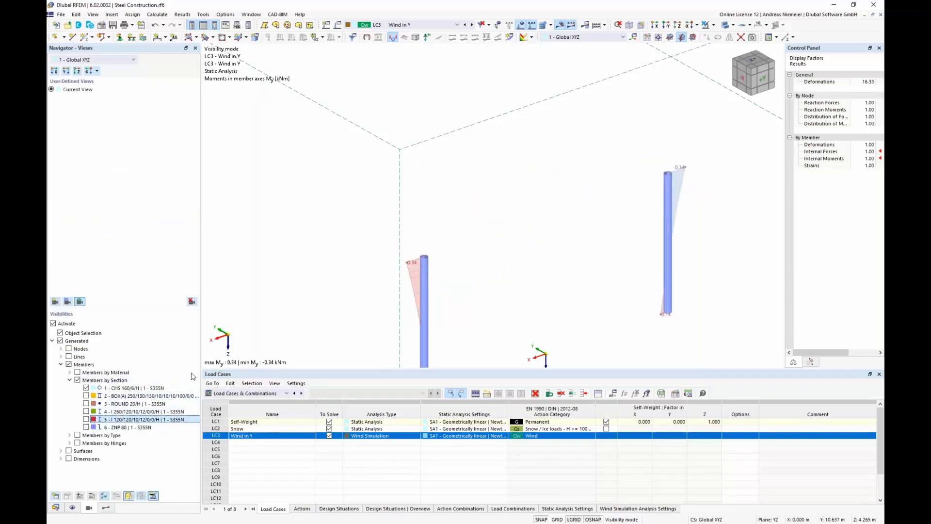
left_click(106, 507)
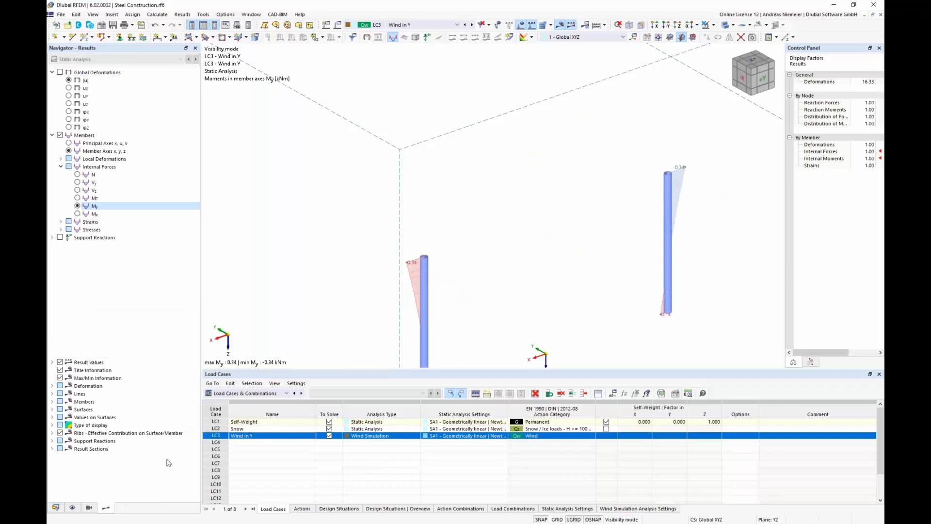
left_click(77, 213)
middle_click_drag(301, 233, 302, 197)
Show the hidden canopy objects in the background behind the two columns.
right_click(597, 322)
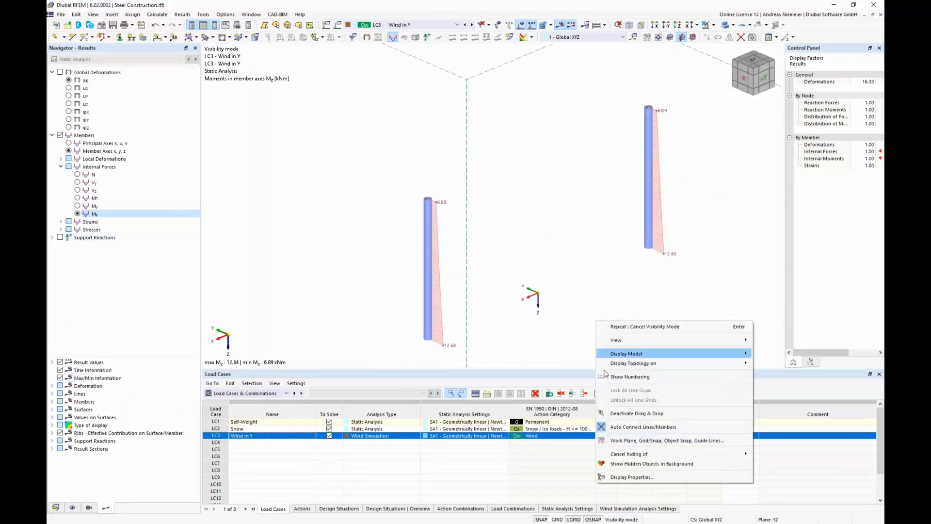
left_click(625, 465)
right_click(575, 315)
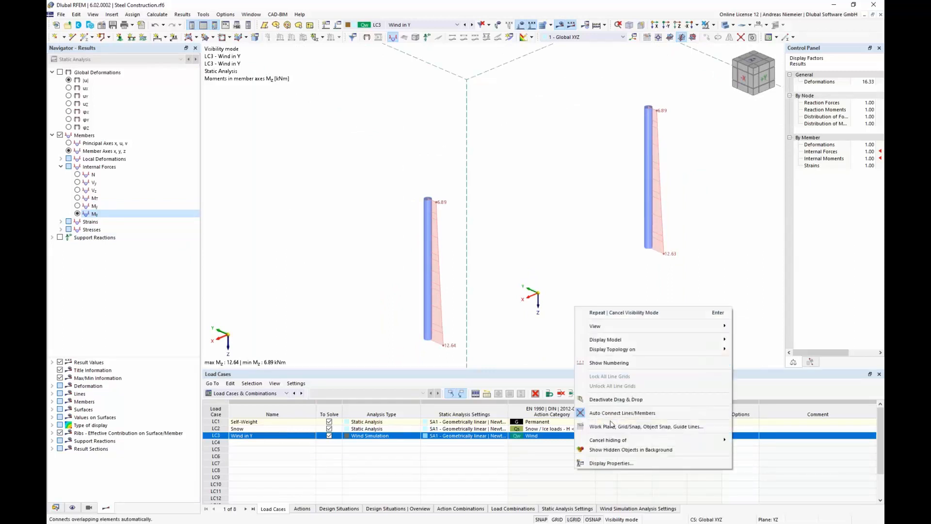
left_click(611, 452)
scroll(580, 309, "up", 1)
middle_click_drag(544, 296, 518, 257)
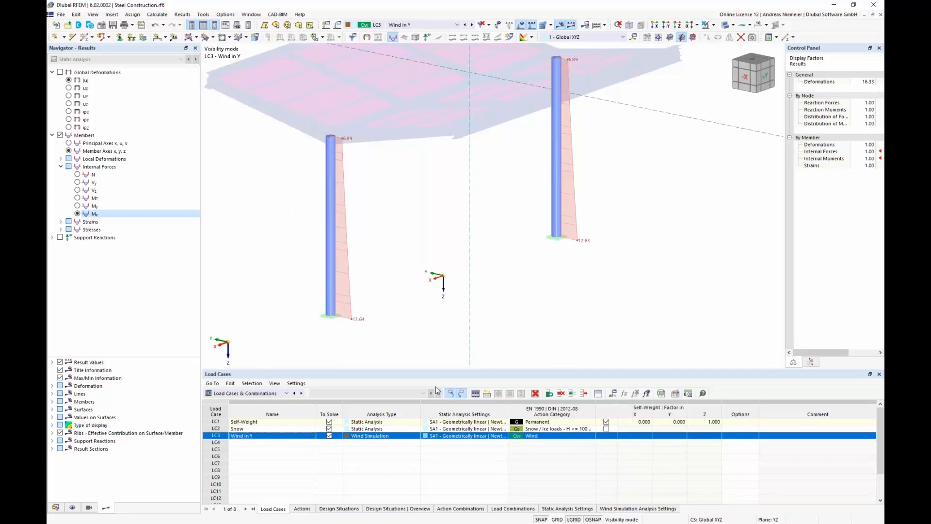
Review the load combinations CO1 to CO5 in the load cases and combinations dialog and calculate all of them.
left_click(513, 509)
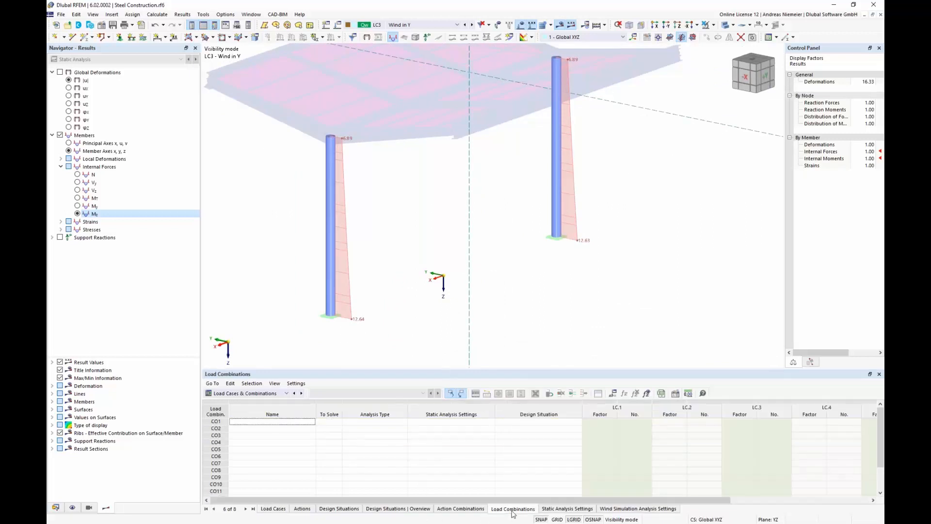
left_click(275, 508)
double_click(216, 439)
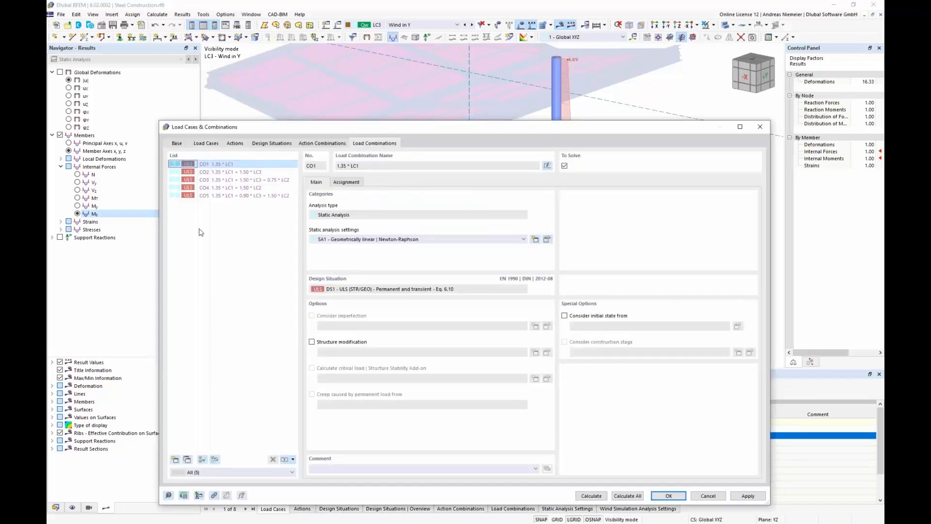
left_click(627, 495)
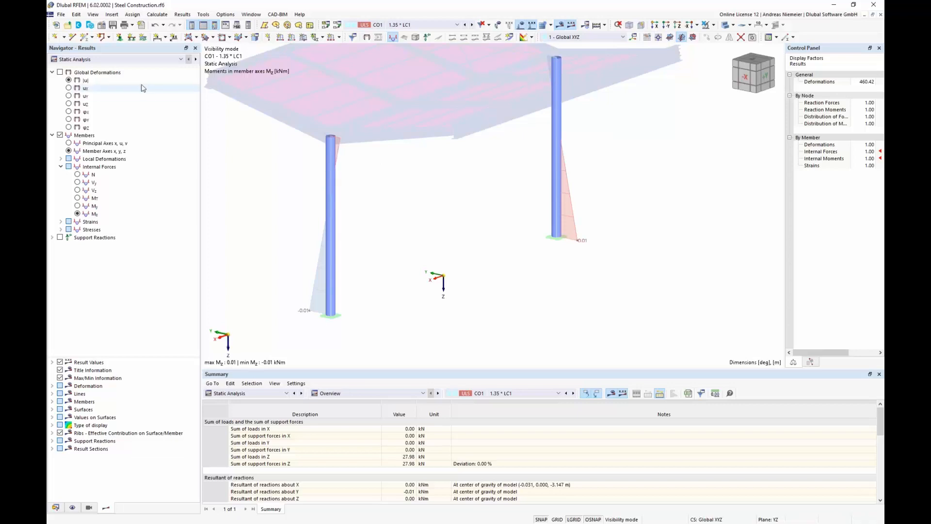
Switch to the Steel Design results and display the whole canopy as a line model without loads.
left_click(148, 60)
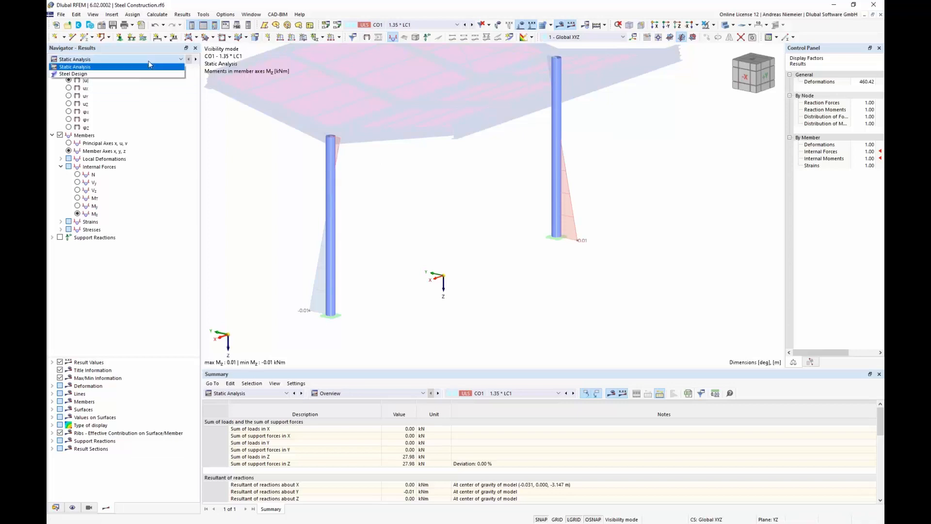
left_click(74, 74)
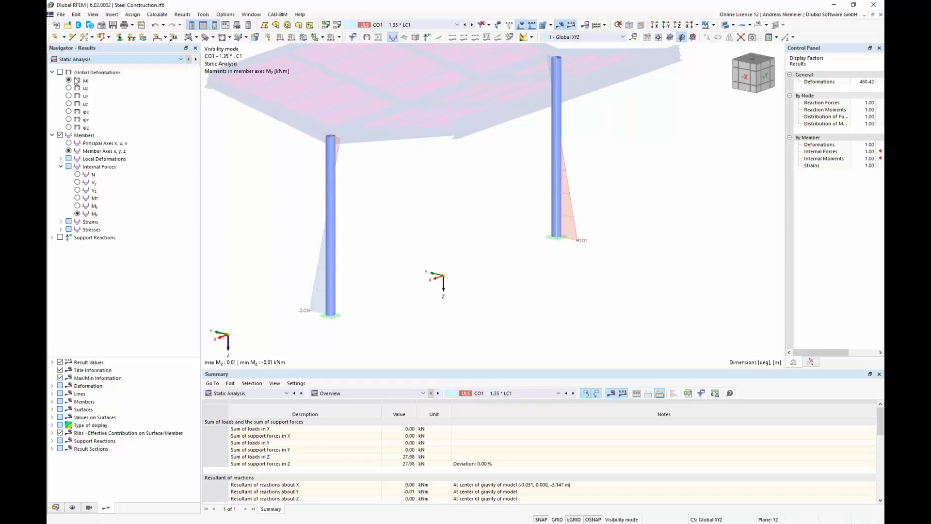
left_click(707, 26)
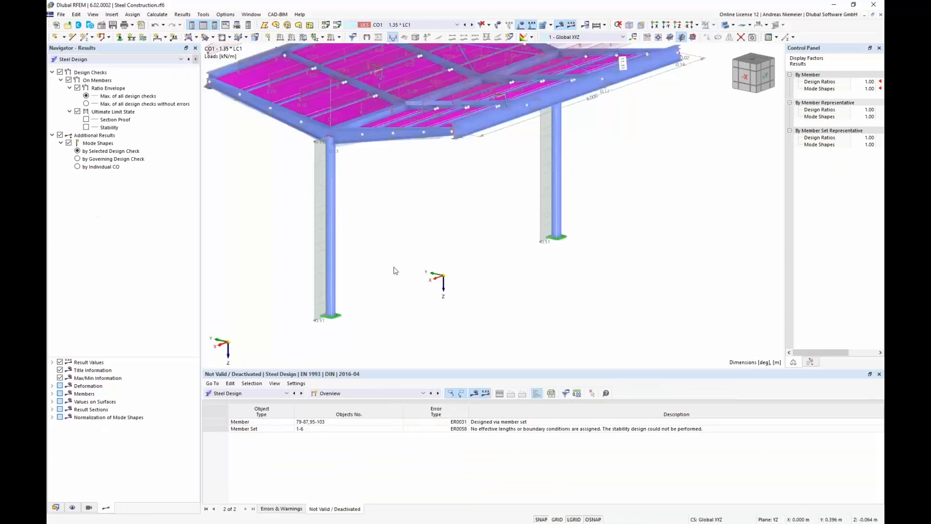
left_click(726, 25)
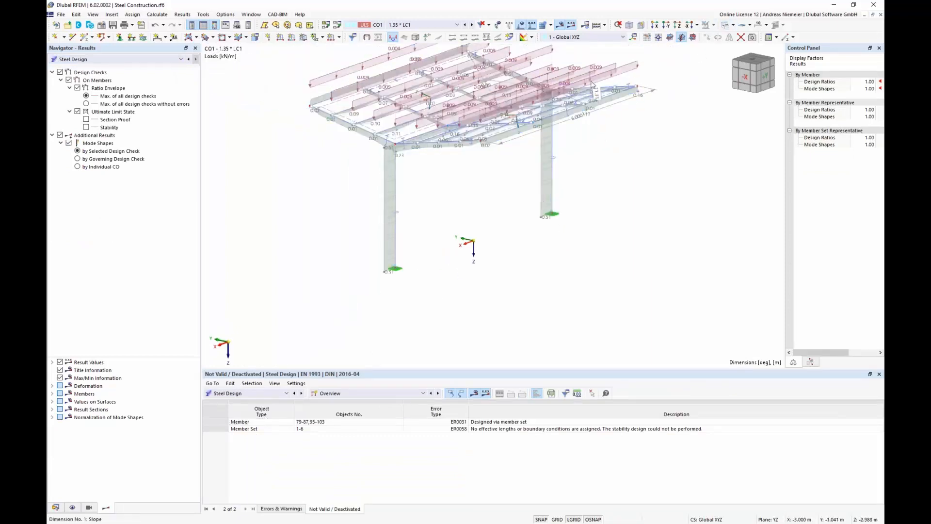
left_click(520, 25)
middle_click_drag(502, 210, 456, 221)
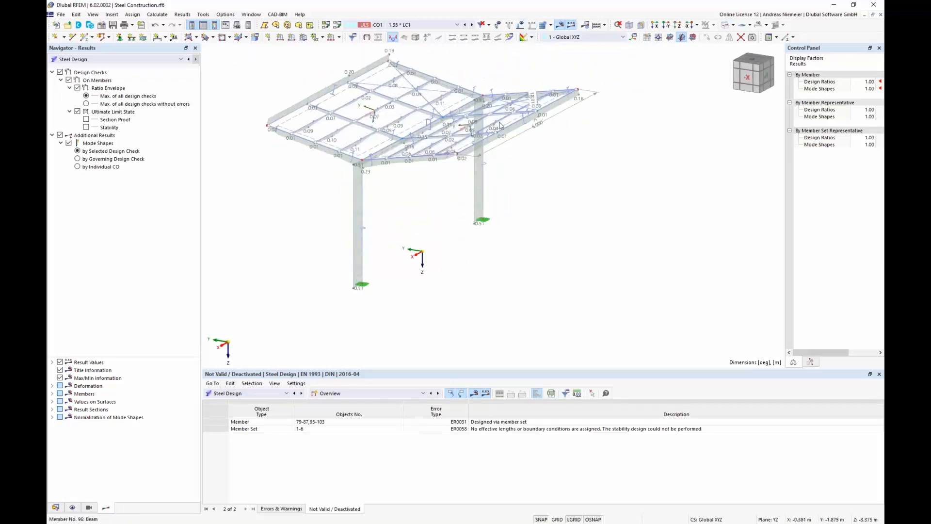
List the steel design ratios on members by design situation and inspect the ratios on the canopy from the front.
left_click(342, 391)
left_click(342, 417)
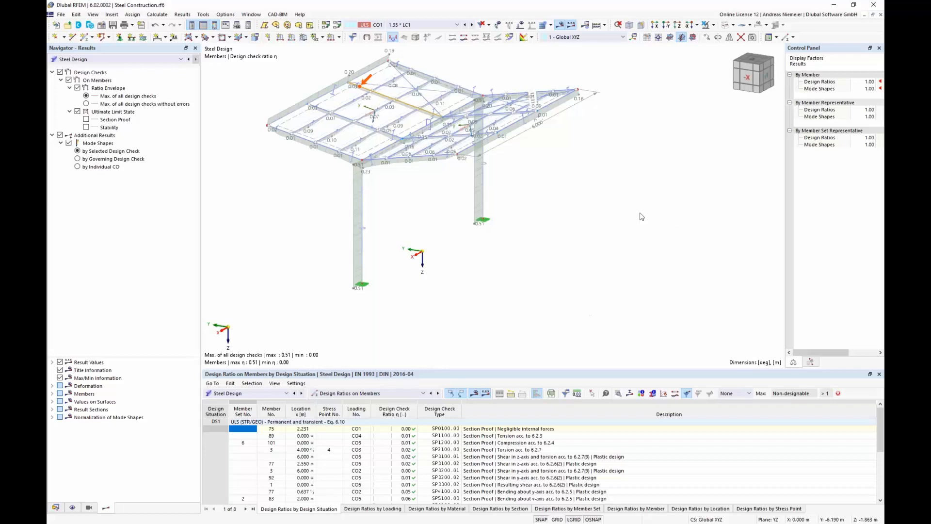
middle_click_drag(539, 217, 388, 197, "ctrl")
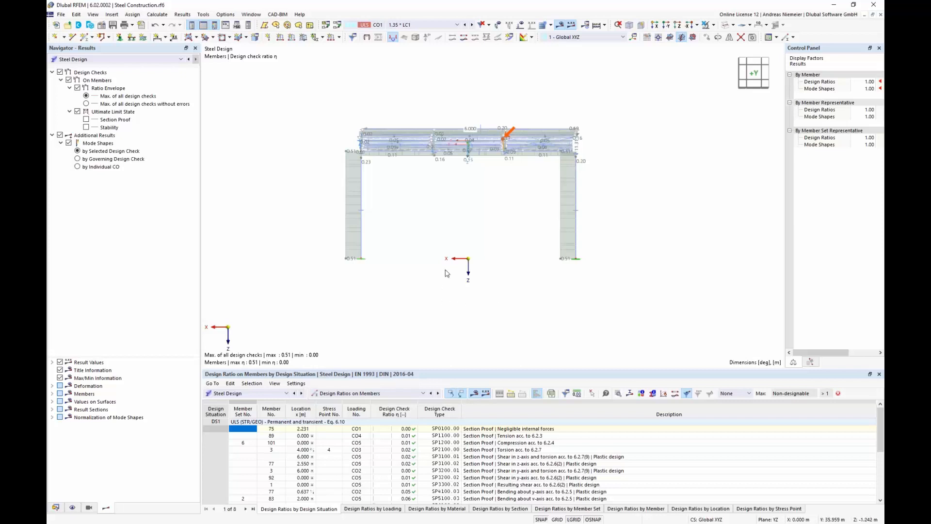
Select the two supported base nodes of the canopy columns and copy them for use in another model.
middle_click_drag(447, 273, 507, 316)
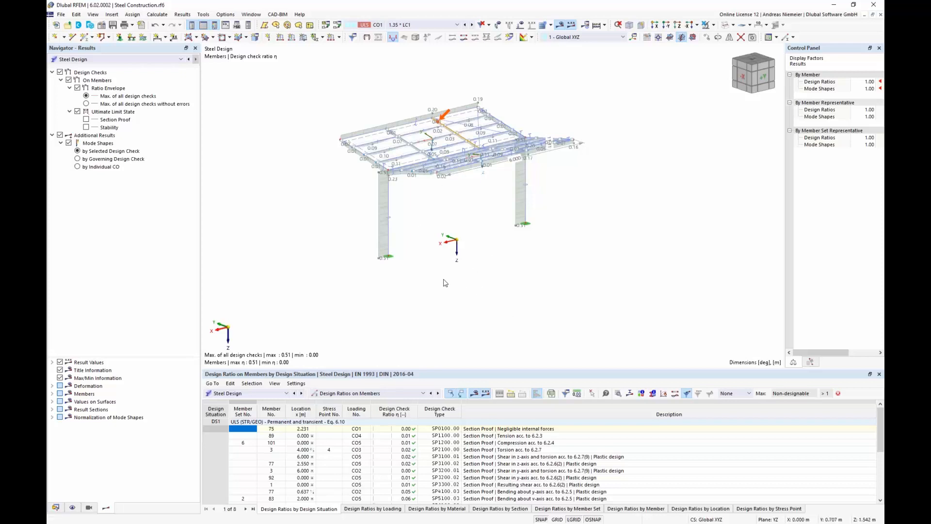
scroll(516, 288, "up", 1)
middle_click_drag(516, 288, 497, 297)
scroll(497, 297, "down", 1)
left_click_drag(325, 236, 579, 297)
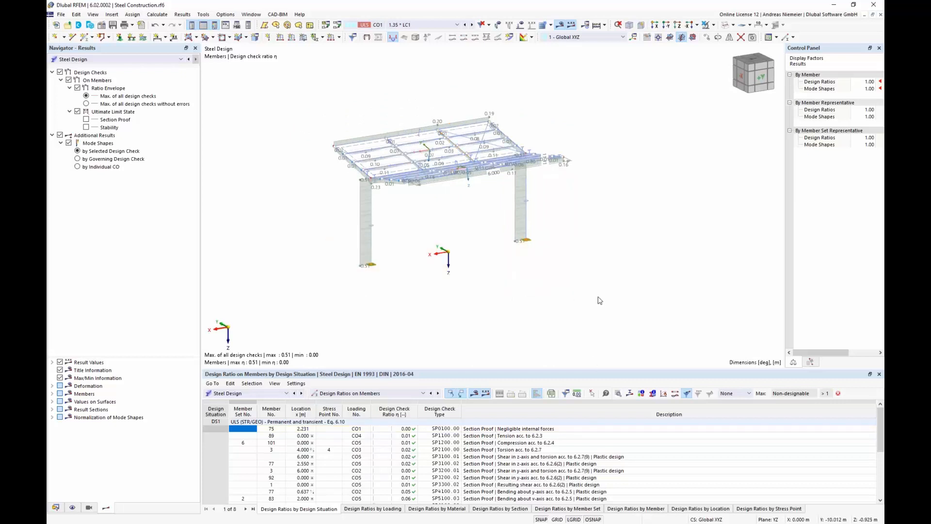
Create a new blank 3D model named sh1 in the Arbeitsverzeichnis project.
left_click(61, 14)
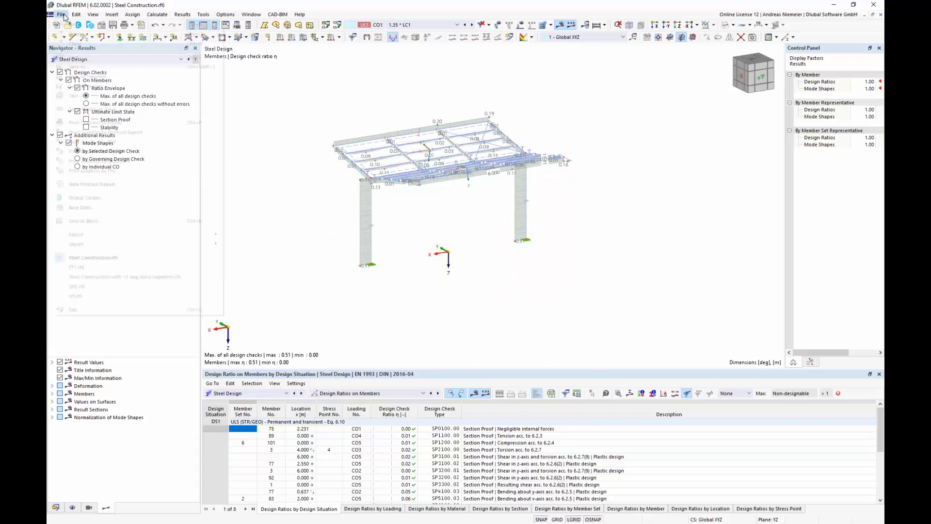
left_click(334, 195)
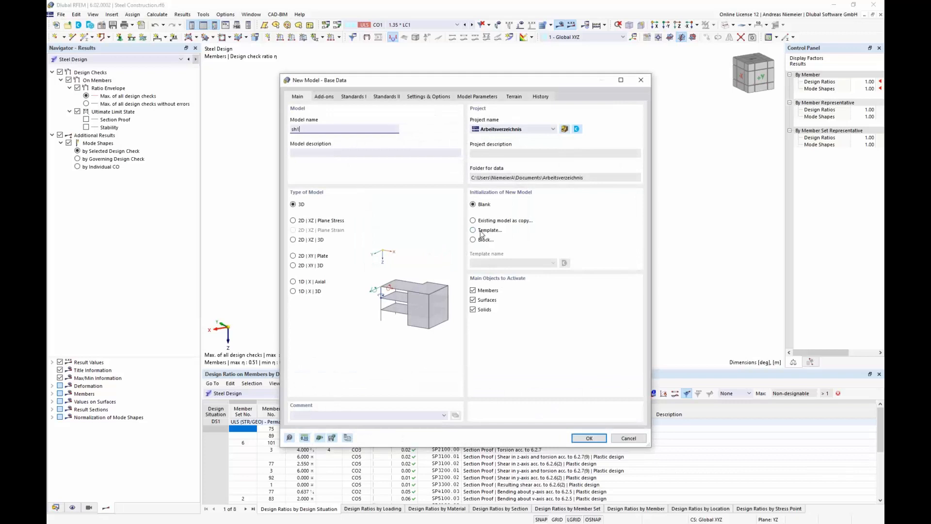
left_click(583, 436)
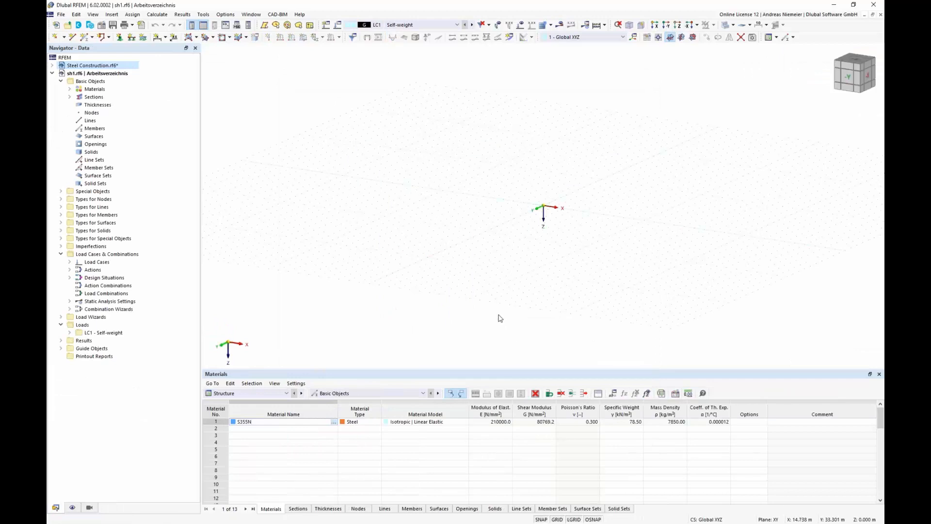
Insert the copied column base nodes into the sh1 model with a displacement vector of 0.000 m in X, Y and Z.
left_click(499, 284)
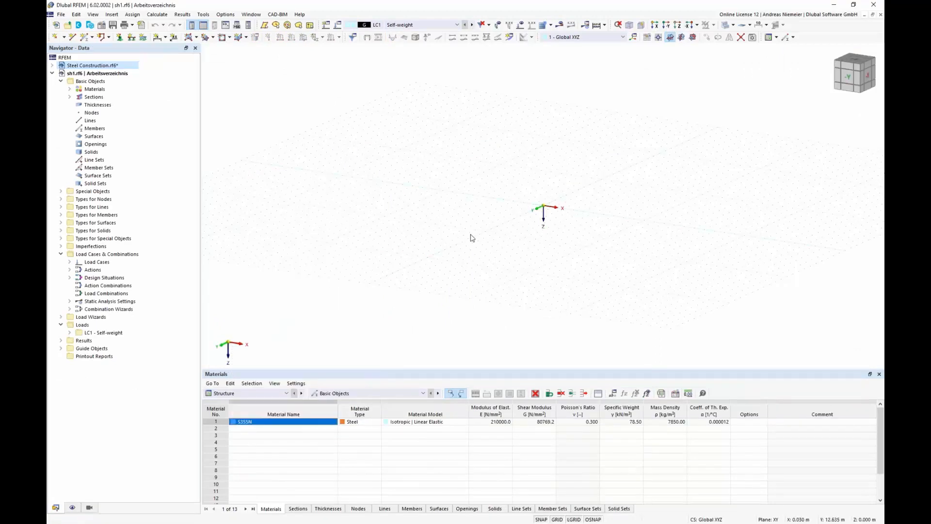
key("ctrl+v")
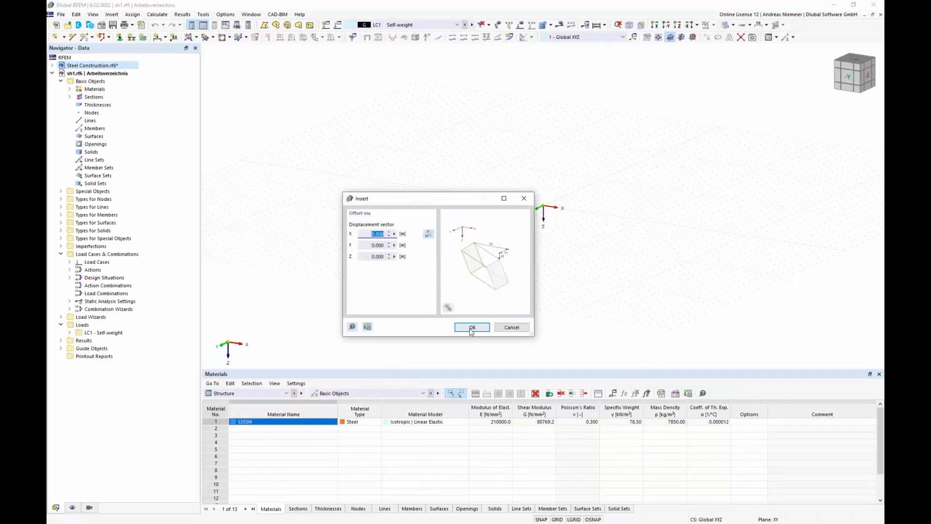
left_click(472, 328)
Draw a zigzag of five connected lines between the base nodes through X/Y points (-2,0), (-2,1), (0,1), (0,-1), (2,-1) and (2,0) m.
middle_click_drag(471, 210, 588, 214, "ctrl")
scroll(588, 213, "up", 3)
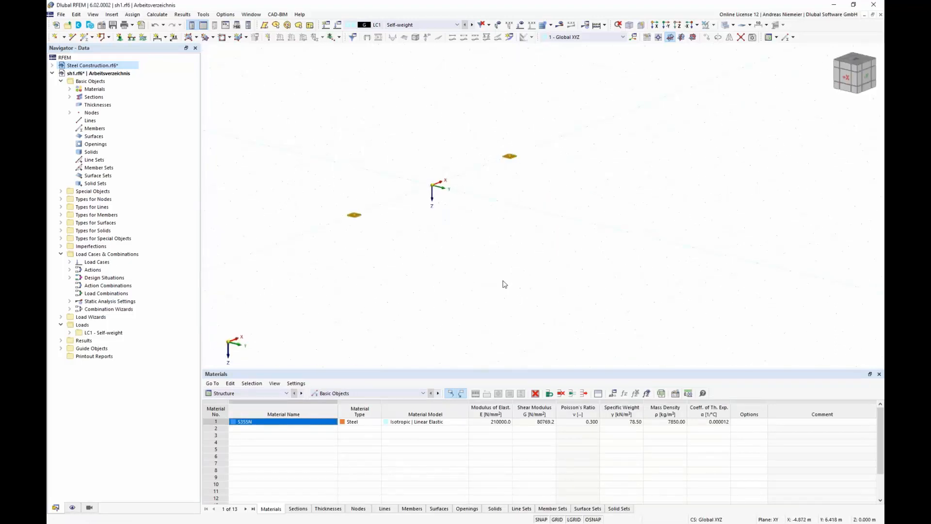
left_click(72, 38)
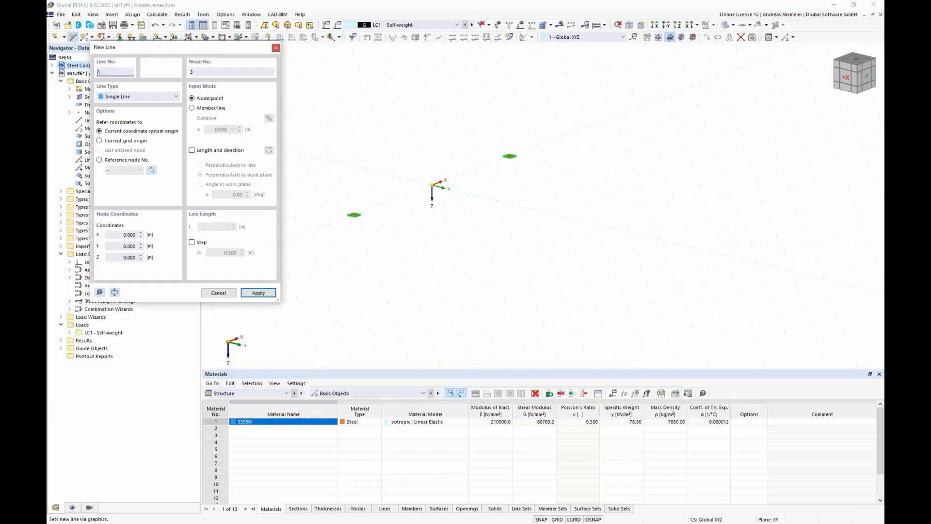
left_click(379, 204)
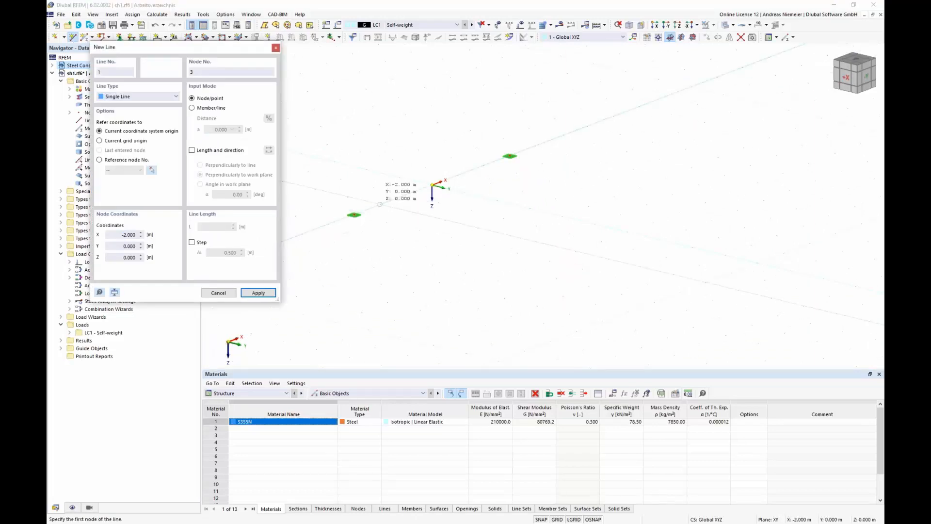
left_click(413, 212)
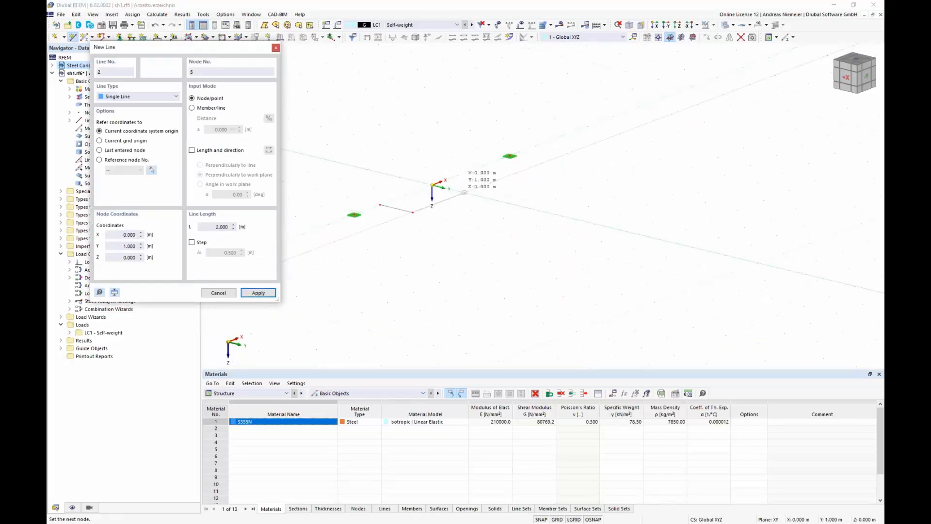
left_click(464, 193)
left_click(399, 178)
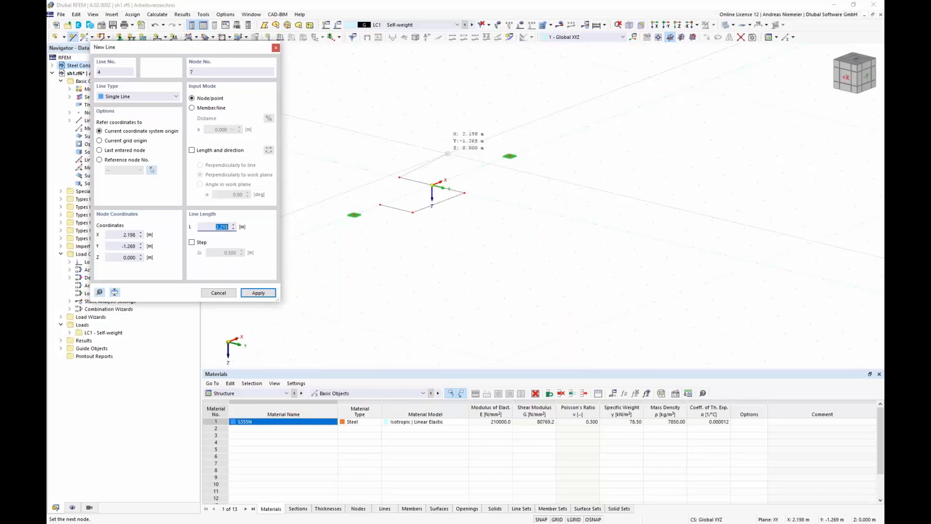
left_click(451, 158)
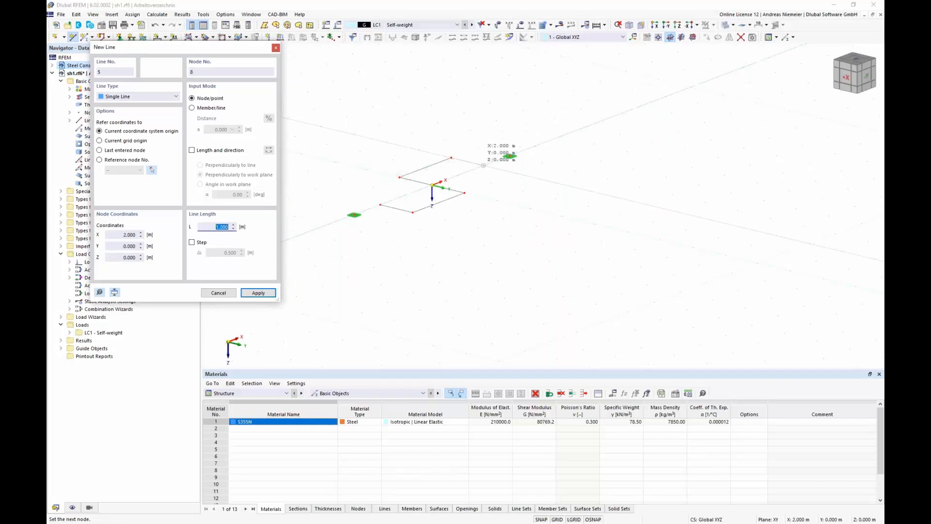
left_click(484, 165)
key("Escape")
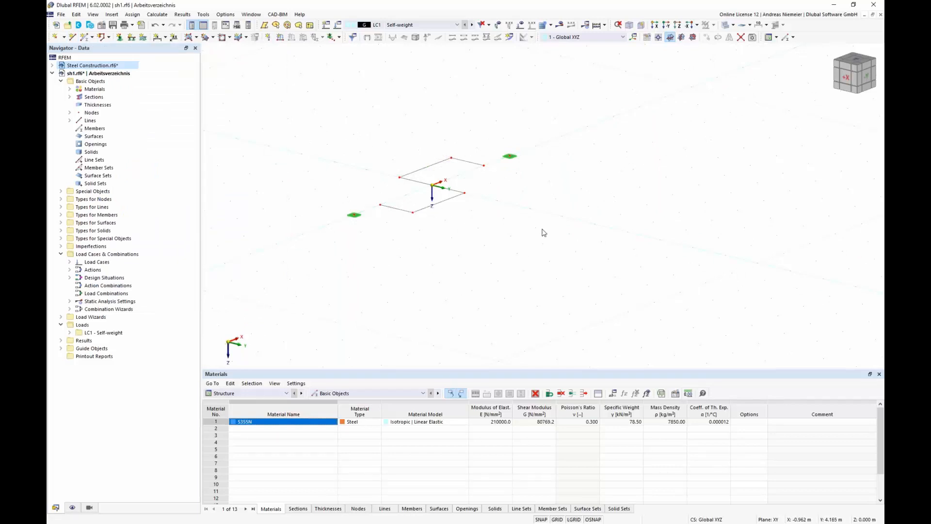
Copy all the zigzag lines one step upwards along Z, using step links to connect the lines with surfaces.
middle_click_drag(542, 230, 480, 232)
left_click_drag(367, 145, 504, 237)
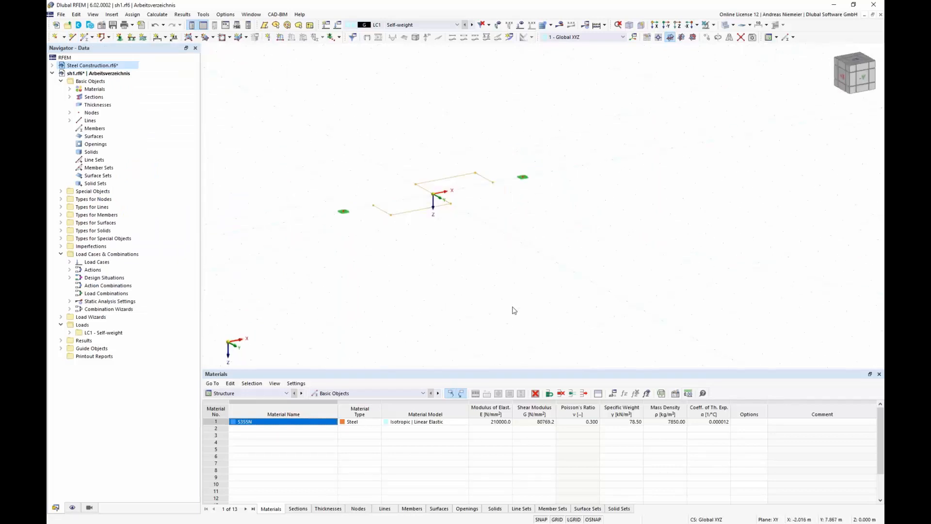
left_click(706, 37)
left_click(349, 188)
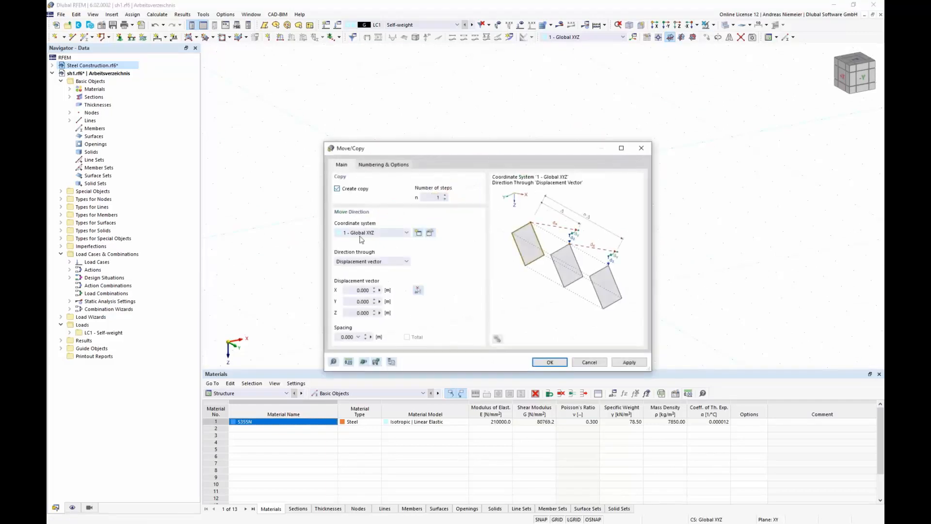
left_click(348, 313)
left_click(390, 166)
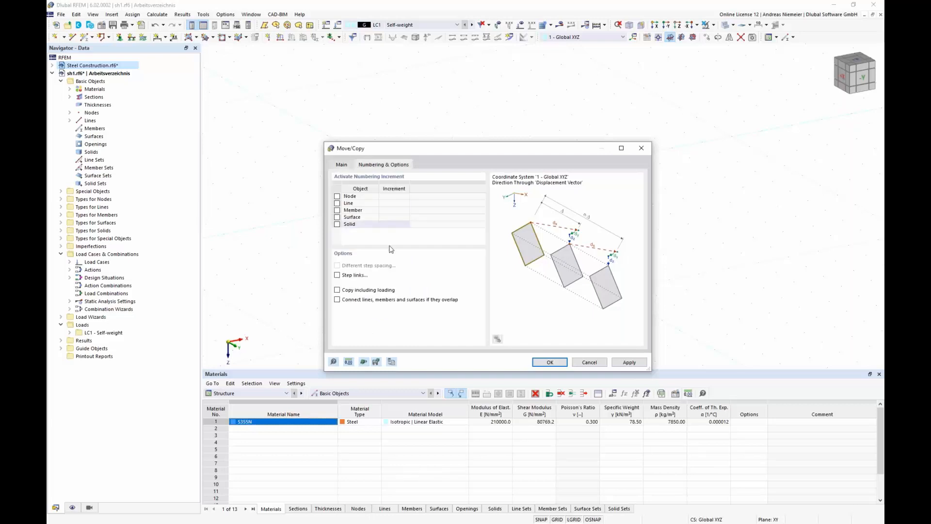
left_click(337, 275)
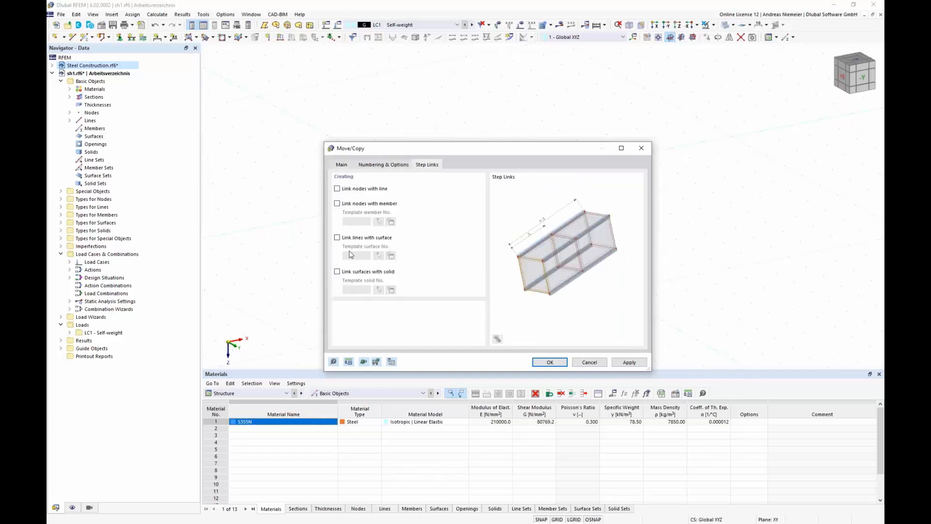
left_click(554, 365)
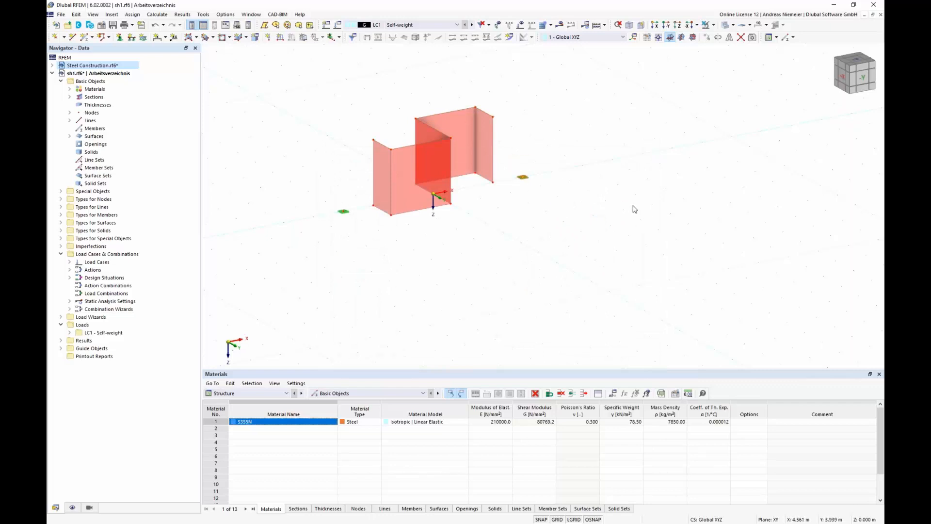
Delete the two supported reference nodes on either side of the zigzag wall surfaces.
left_click_drag(315, 197, 366, 241)
key("Delete")
middle_click_drag(525, 219, 598, 239)
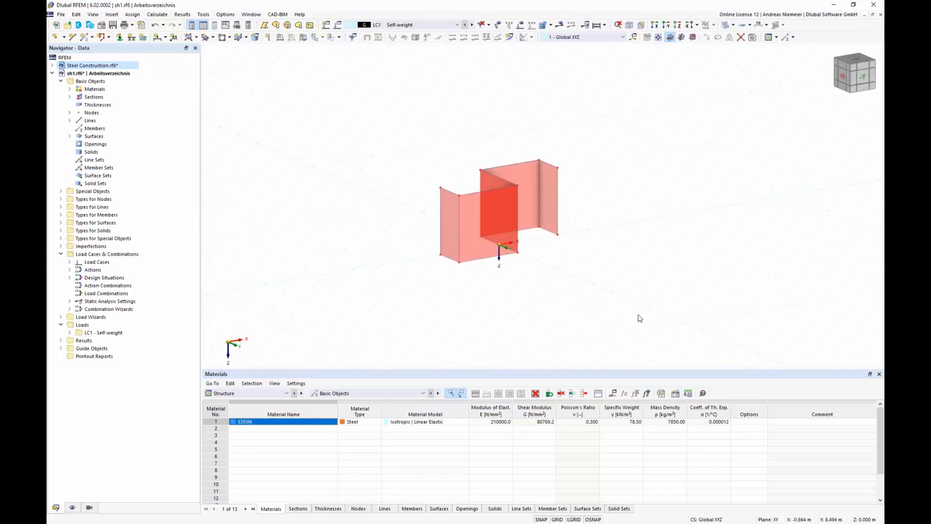
Start an IFC export of the wall model, skipping the zero-thickness surface plausibility check for all objects and ignoring the warning.
left_click(61, 14)
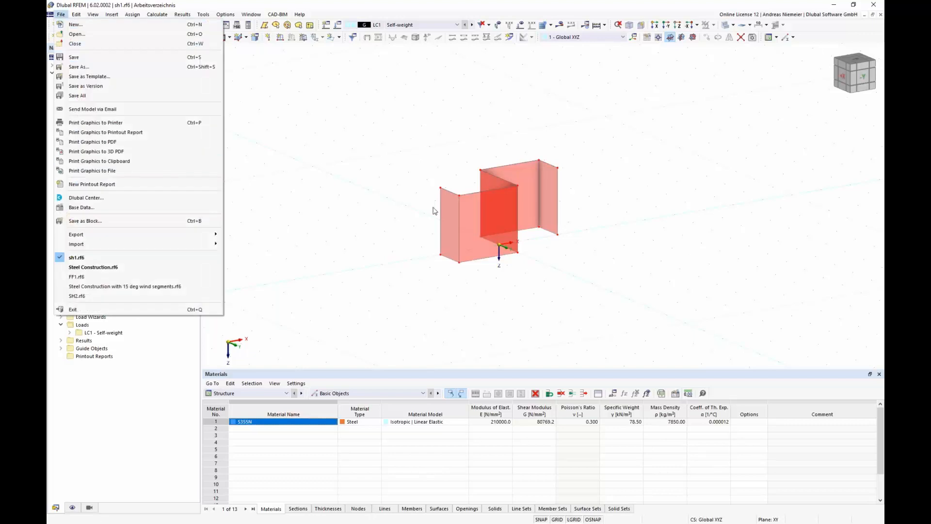
mouse_move(134, 234)
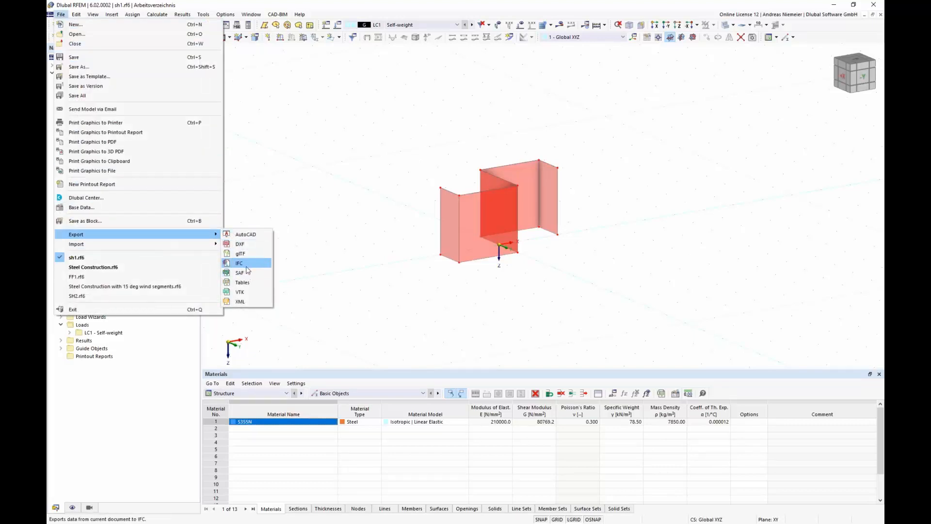
left_click(248, 266)
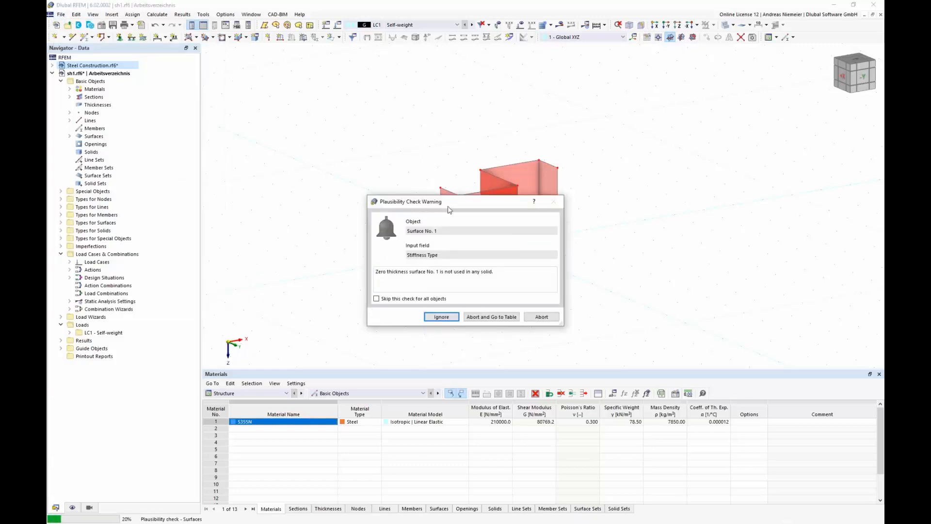
left_click_drag(454, 204, 631, 196)
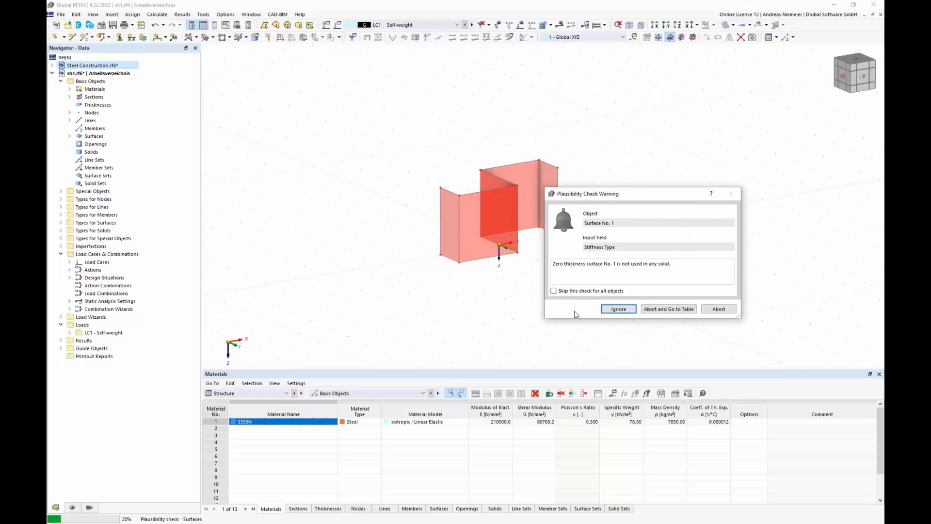
left_click(553, 290)
left_click(621, 310)
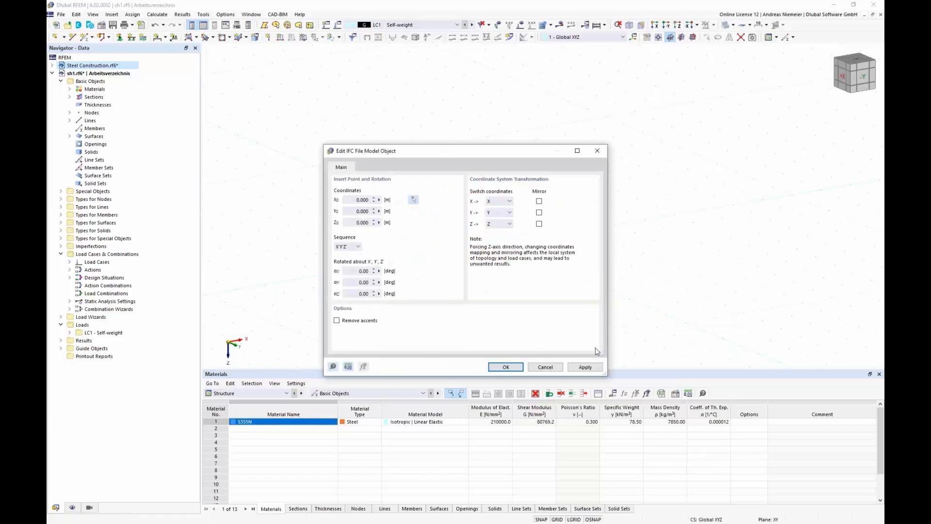
Accept the default IFC insertion point and axes and save the export to the Desktop as sh1 in IFC 4 Reference view format.
left_click(499, 367)
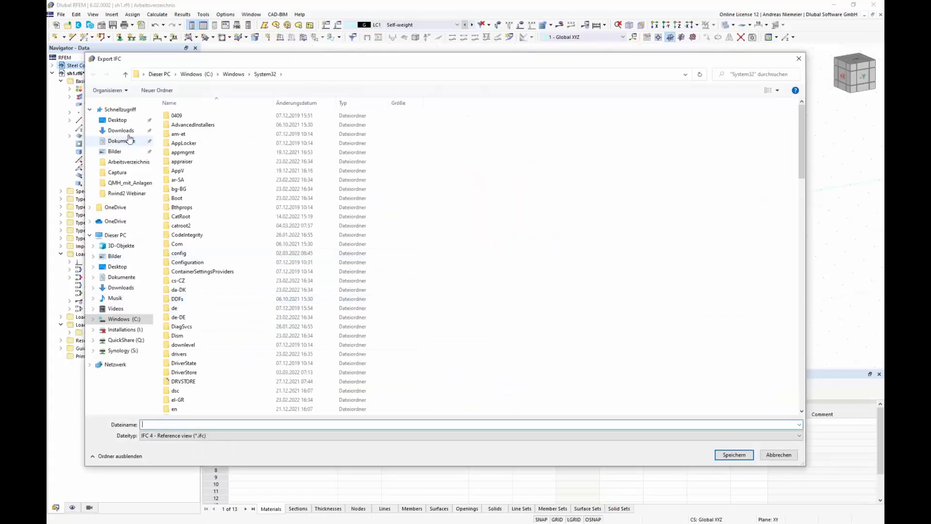
left_click(118, 122)
left_click(152, 423)
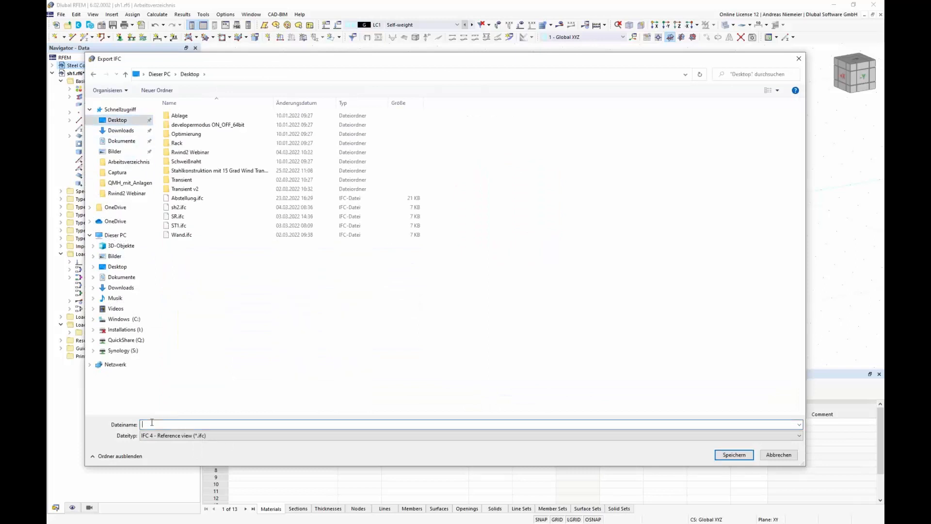
type("sh1")
left_click(733, 455)
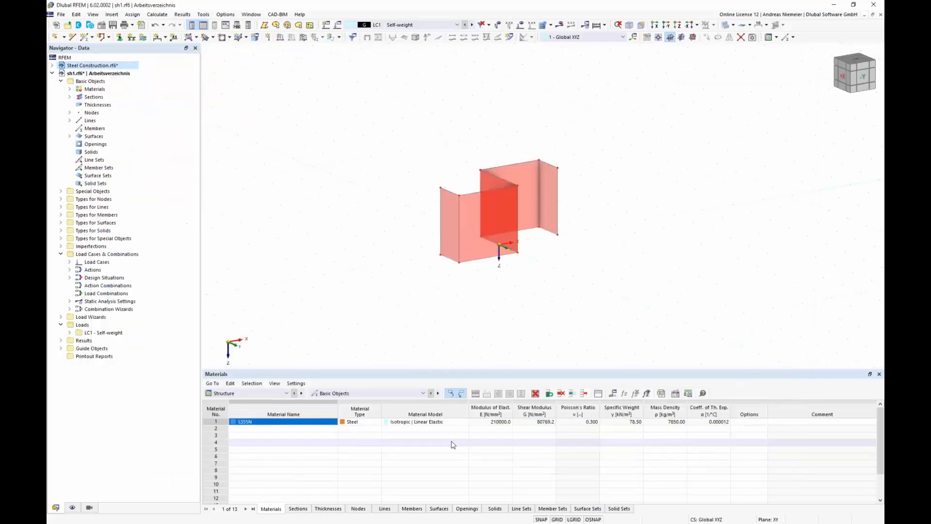
Return to the Steel Construction model and import sh1.ifc from the Desktop with the default insertion point and rotation.
left_click(251, 14)
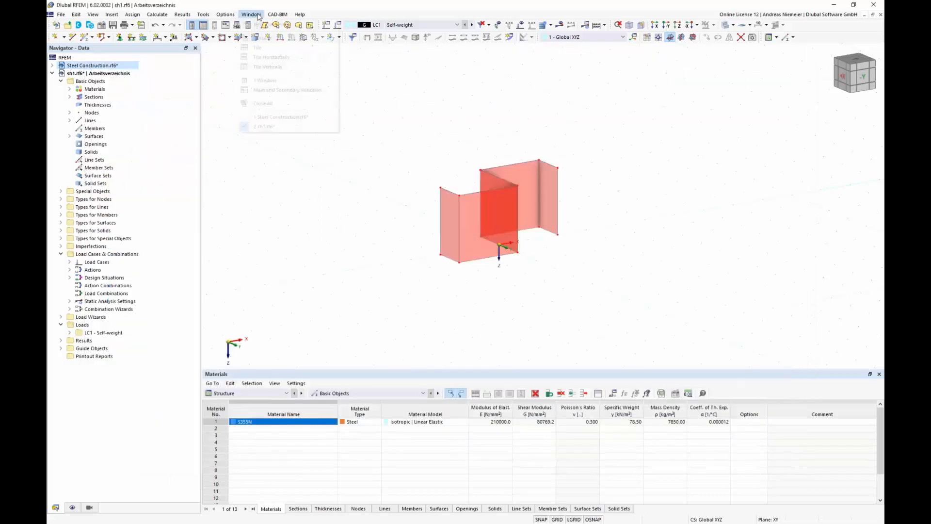
left_click(279, 106)
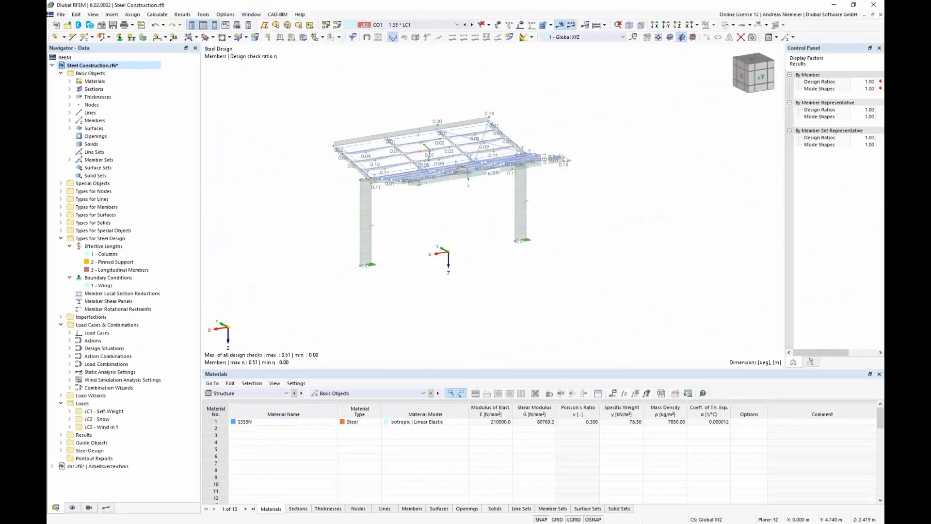
left_click(60, 14)
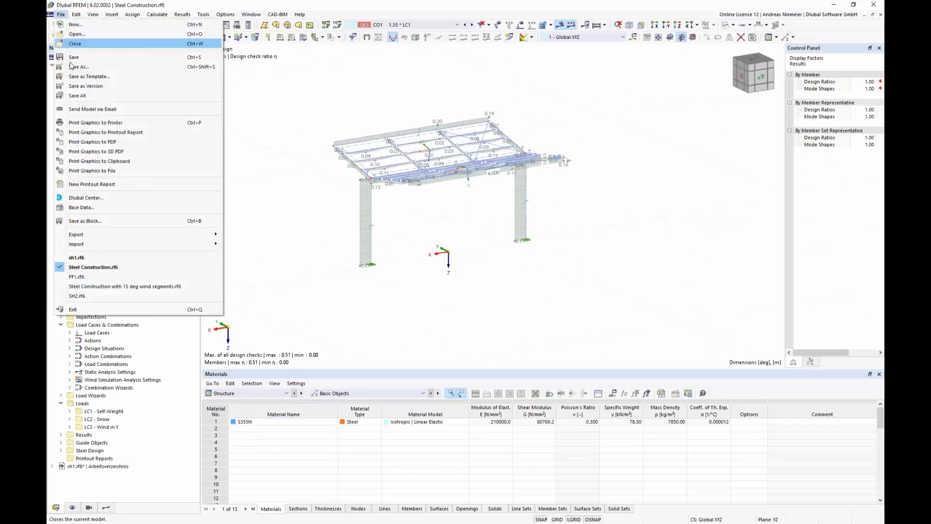
mouse_move(137, 246)
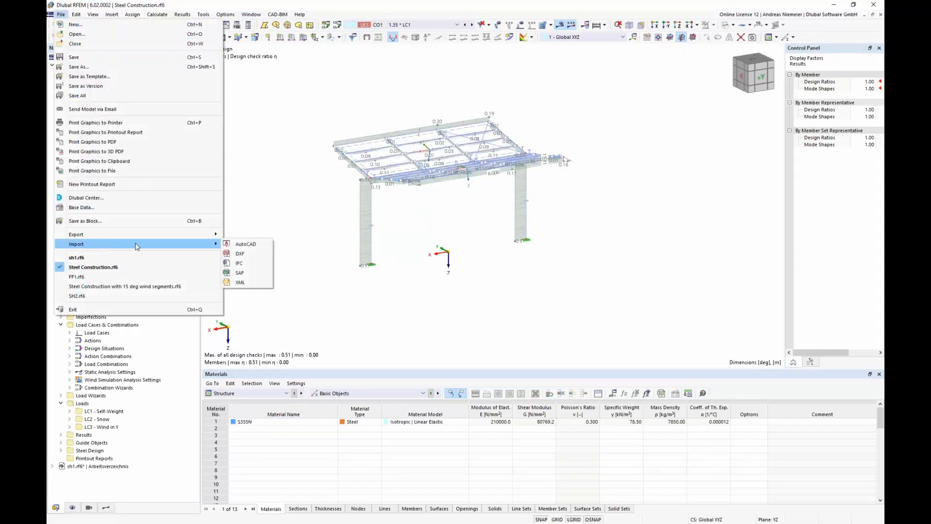
left_click(240, 263)
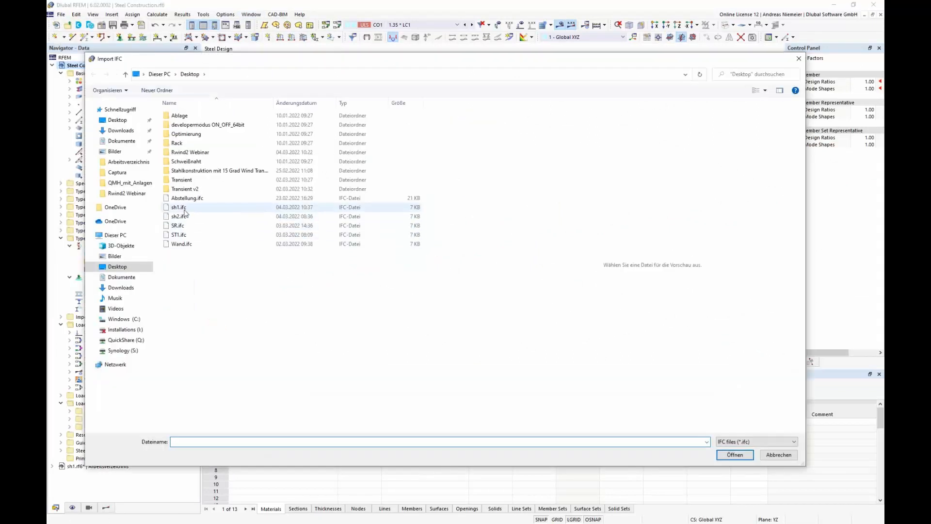
left_click(179, 207)
left_click(735, 455)
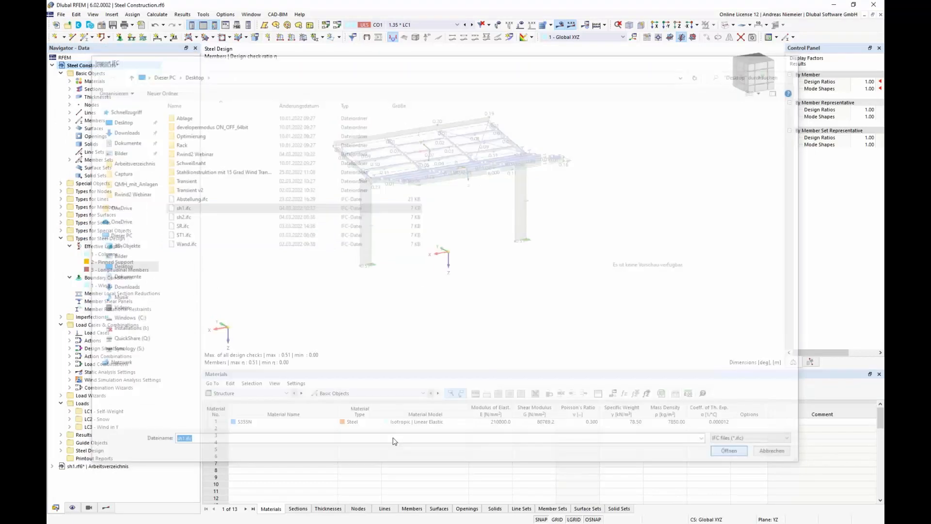
left_click(502, 367)
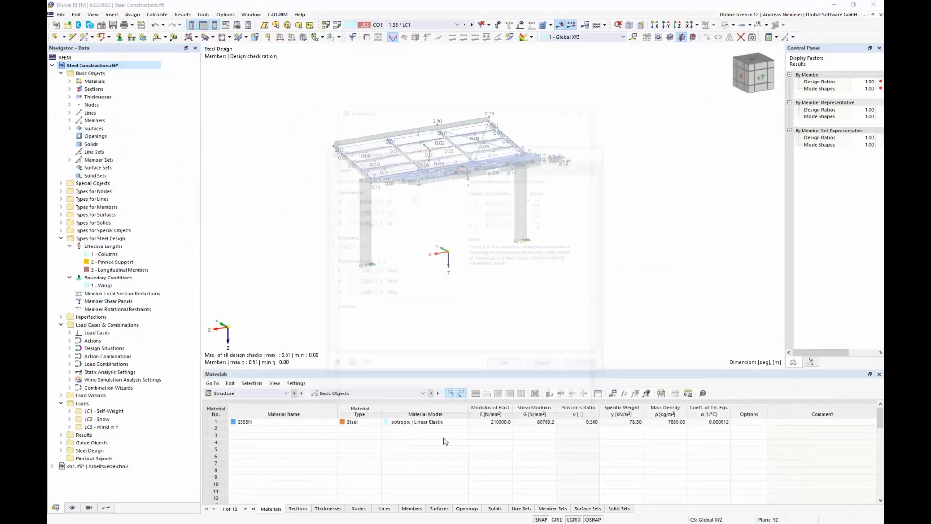
Finish the IFC import of the zigzag wall and display the canopy model with solid rendering.
left_click(575, 410)
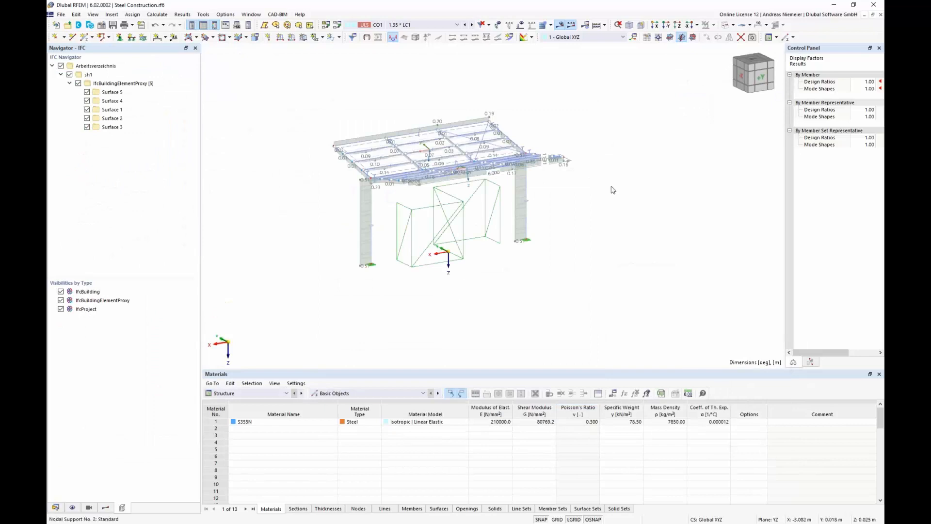
left_click(725, 27)
middle_click_drag(646, 222, 471, 231, "ctrl")
scroll(424, 260, "up", 3)
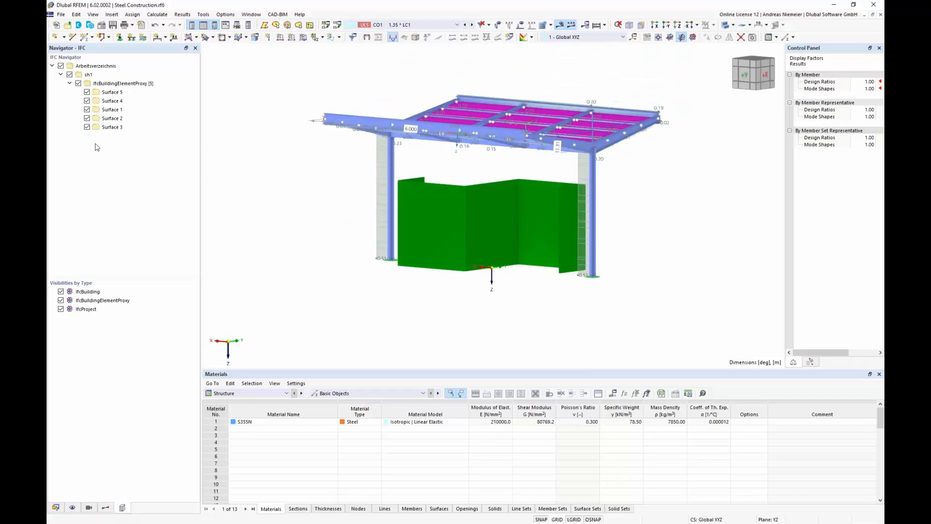
Hide Surface 4 of the imported IFC wall and show it again.
left_click(88, 101)
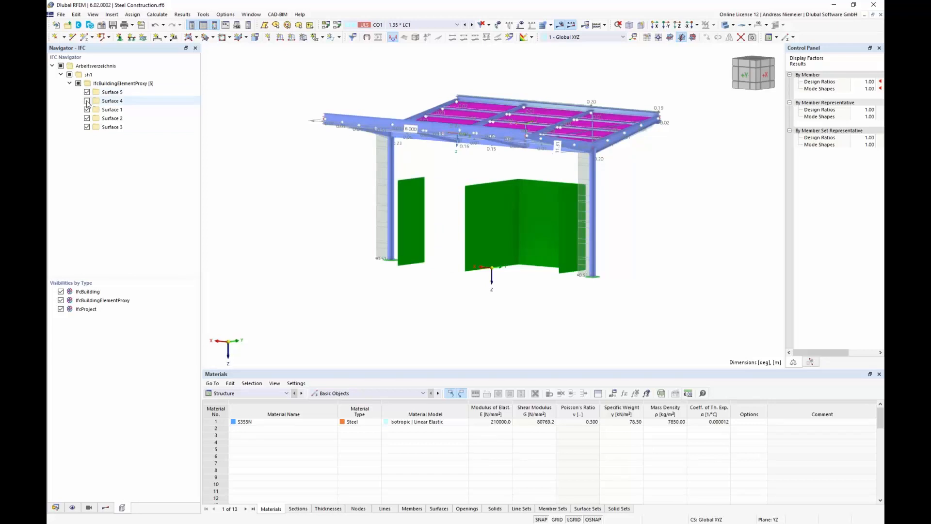
left_click(87, 101)
middle_click_drag(330, 254, 452, 261, "ctrl")
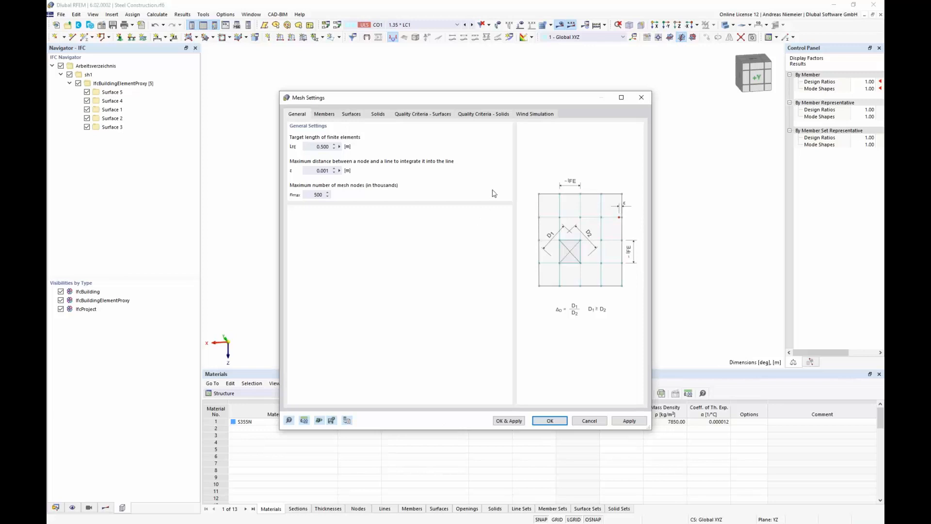
Enable the surrounding model for wind simulation in the mesh settings and include all IFC objects.
left_click(535, 115)
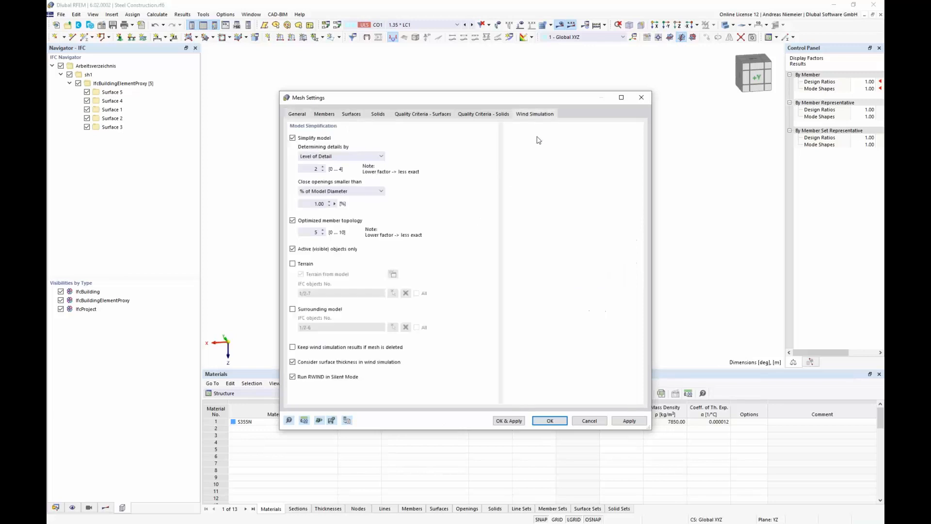
left_click(313, 310)
left_click(416, 327)
left_click(550, 421)
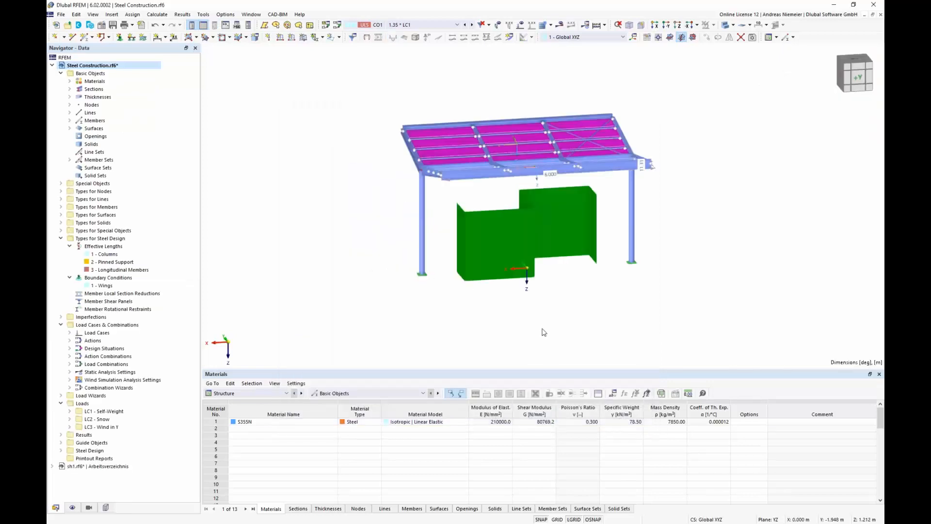
Open load case LC3 Wind in Y from the load cases table and transfer its wind simulation model to RWIND.
left_click(262, 393)
left_click(266, 422)
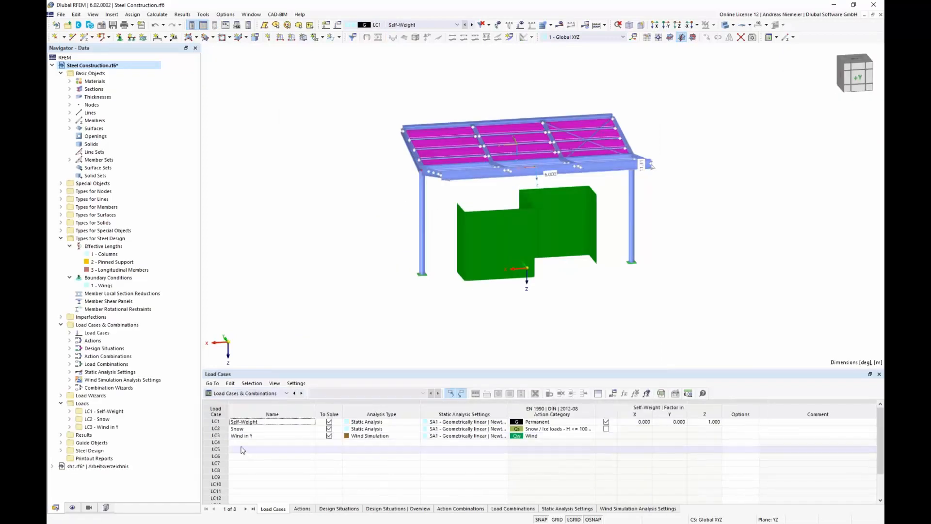
double_click(226, 435)
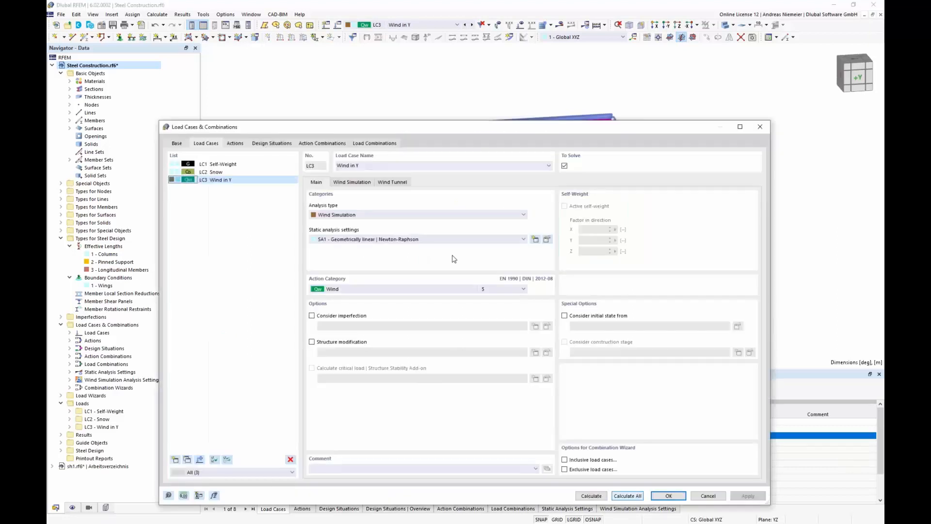
left_click(362, 183)
left_click(627, 495)
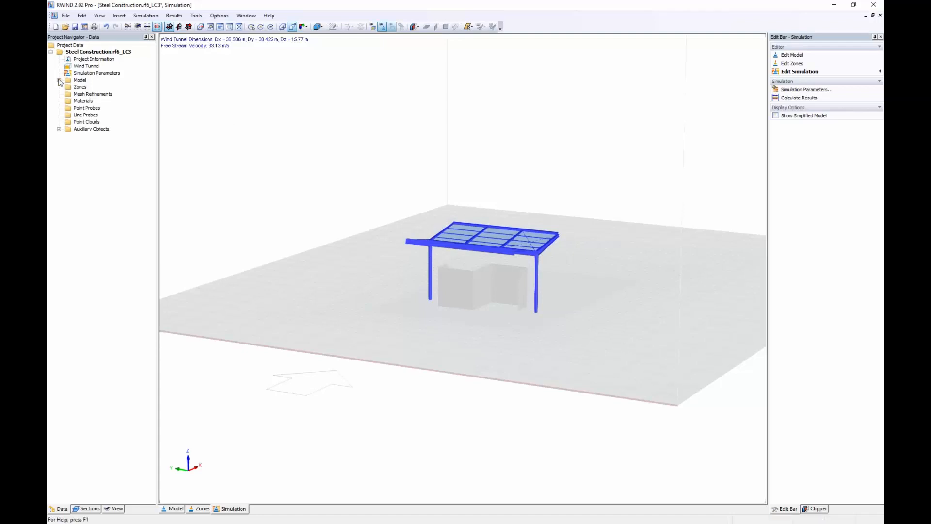
Highlight the primary RFEM/RSTAB model and the second model in RWIND one after the other, and return to RFEM.
left_click(59, 80)
key("Down")
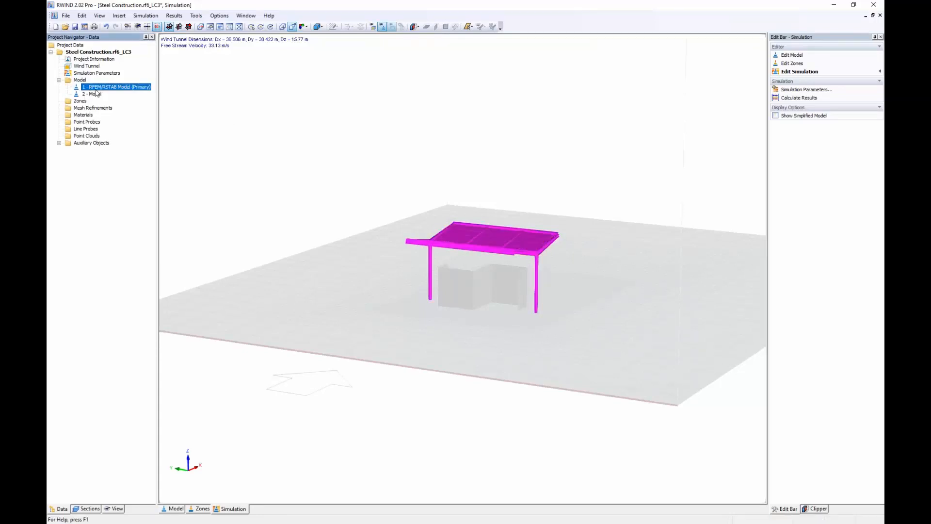
key("Down")
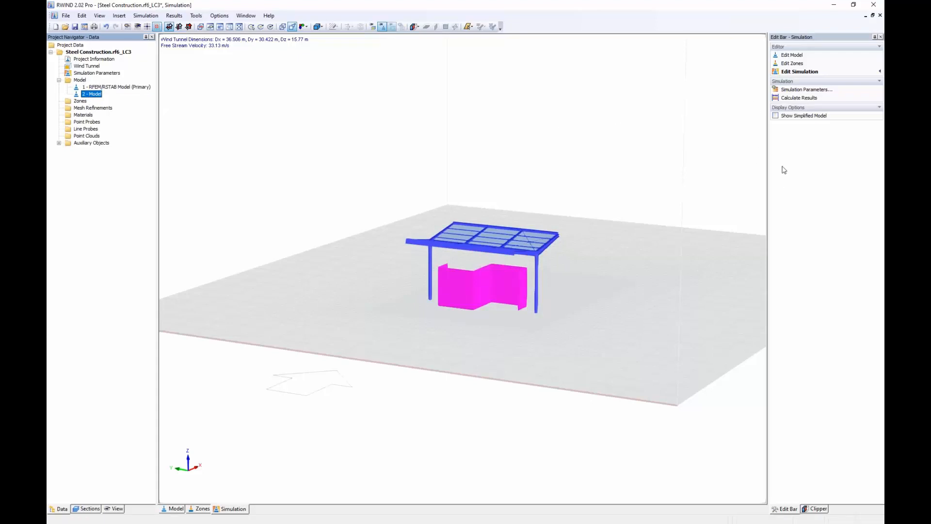
left_click(877, 5)
left_click(507, 286)
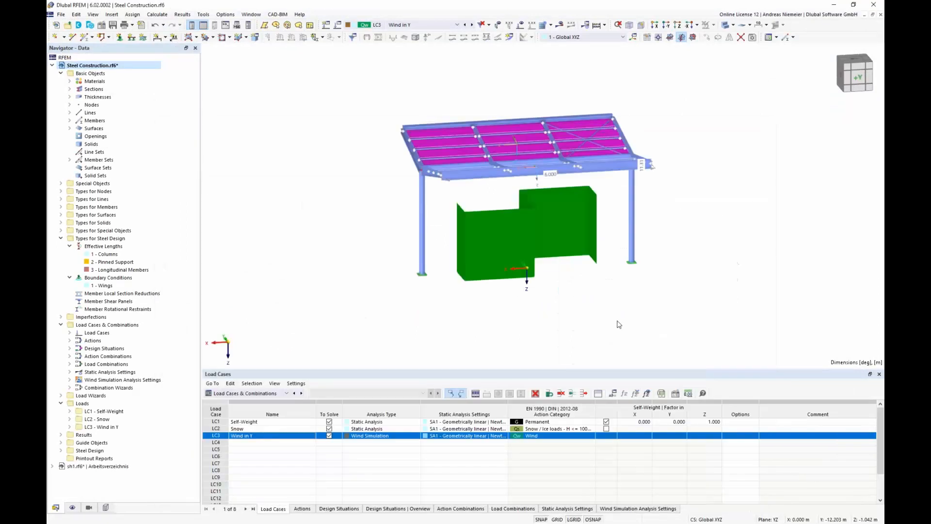
middle_click_drag(618, 323, 641, 271)
middle_click_drag(566, 298, 533, 324)
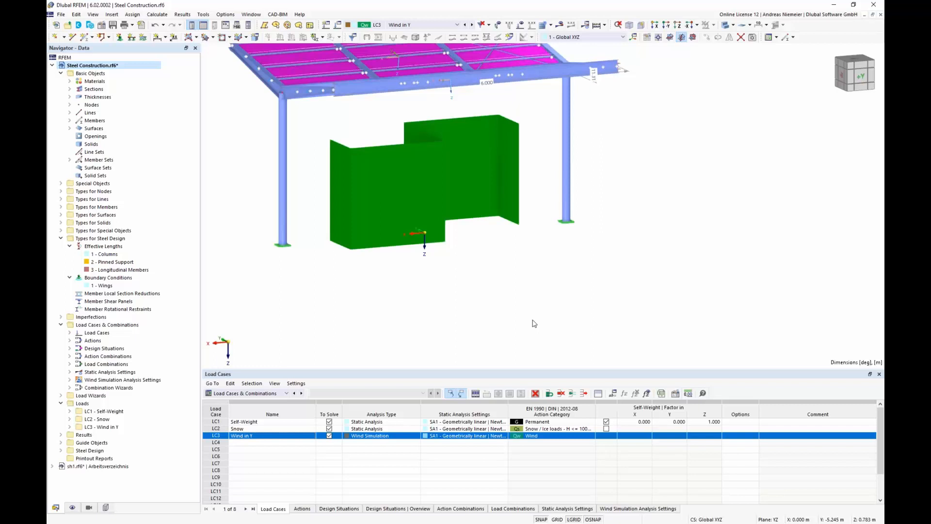
scroll(456, 286, "down", 3)
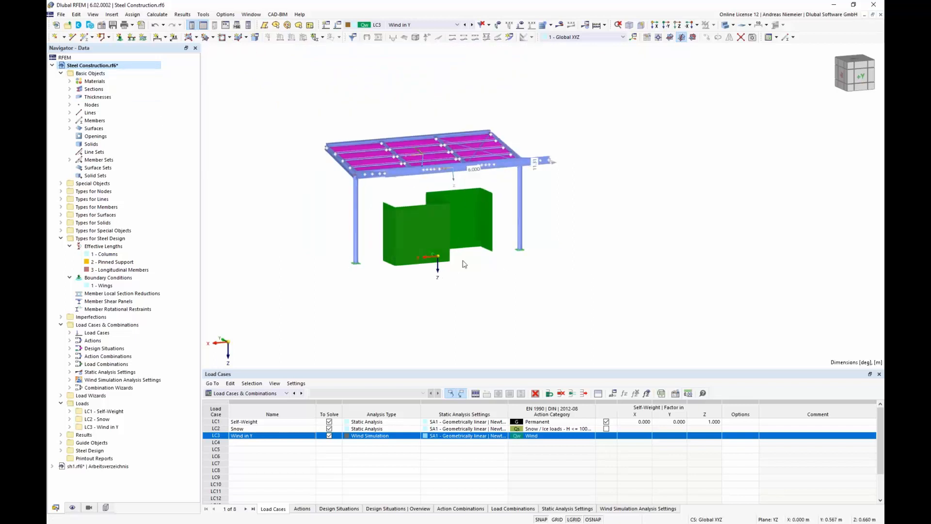
Open the base data of Steel Construction, define the terrain as a Horizontal Plane, and apply it.
right_click(108, 66)
left_click(117, 74)
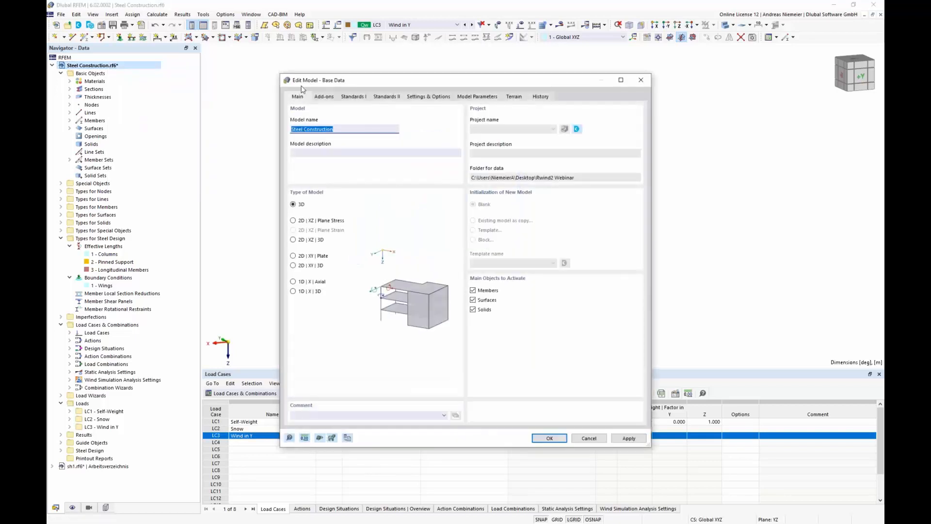
left_click(515, 97)
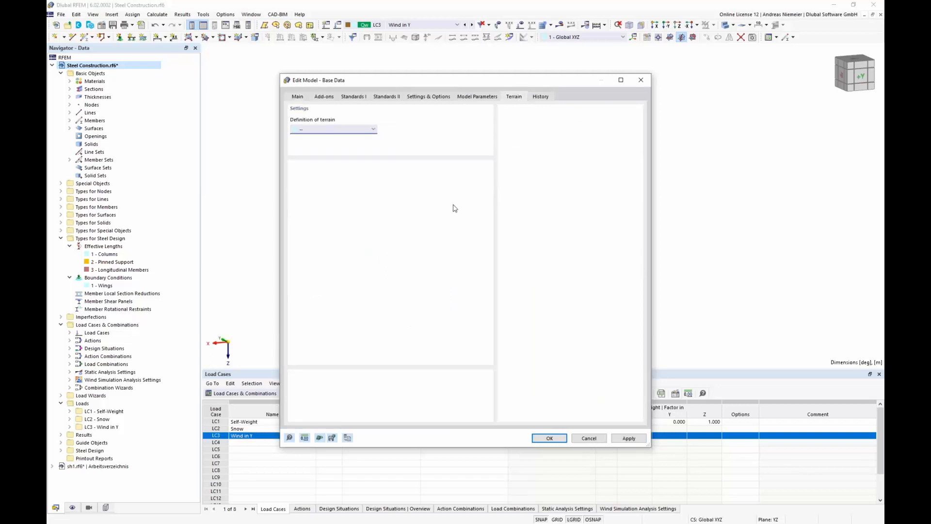
left_click_drag(482, 81, 744, 102)
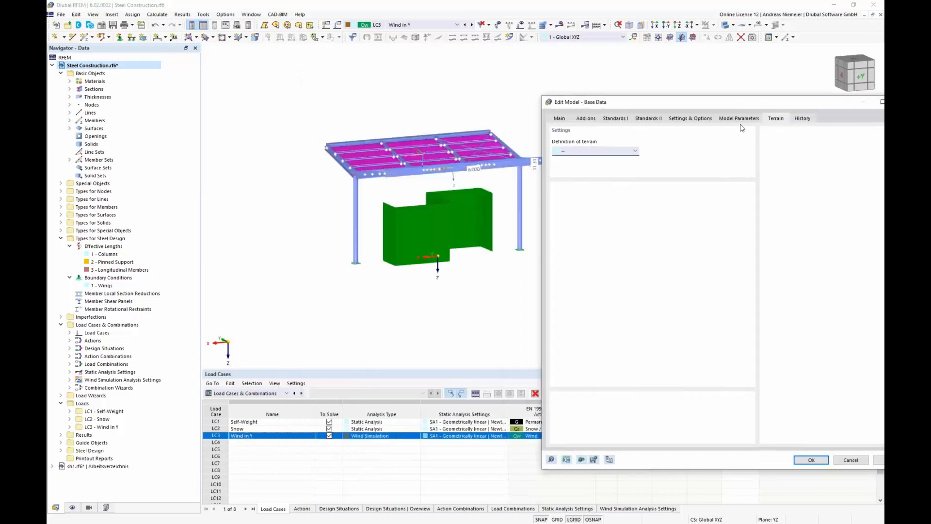
left_click(608, 152)
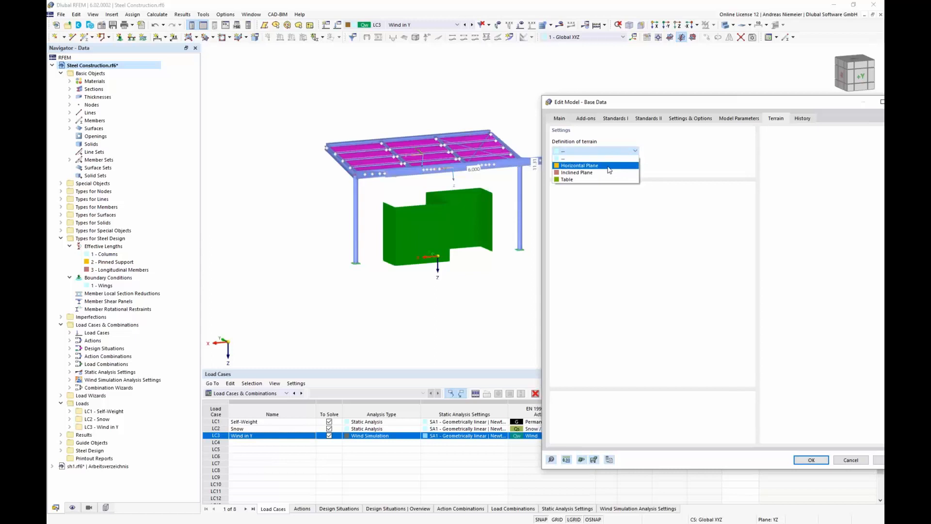
left_click(609, 167)
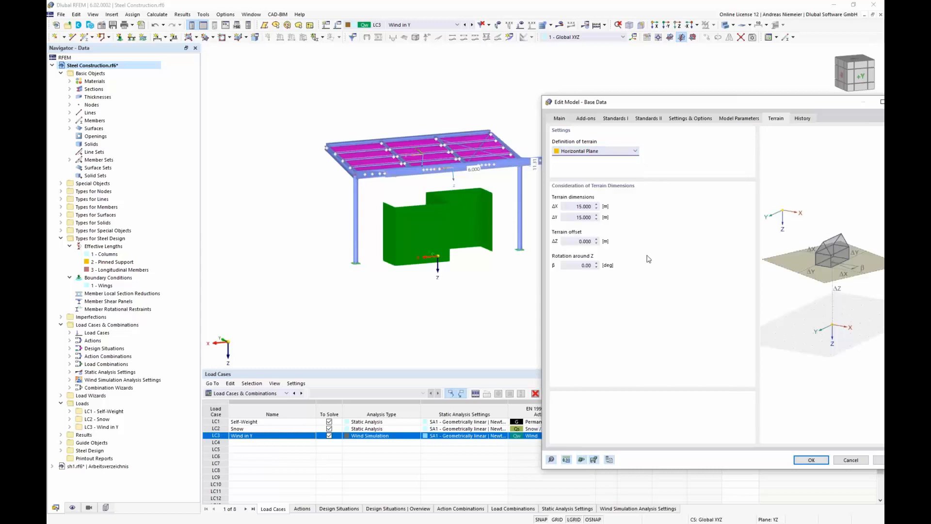
left_click(877, 461)
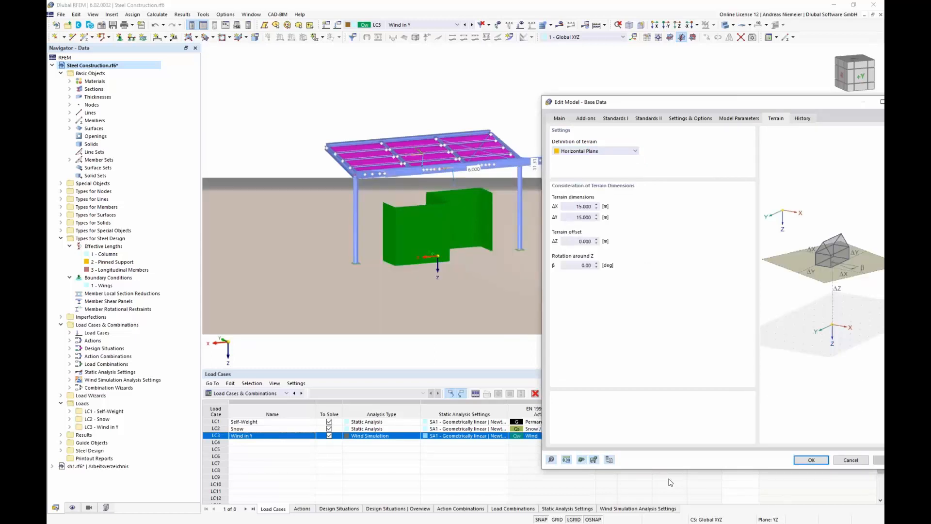
Set the terrain offset ΔZ to 2 m and apply it.
left_click(582, 241)
type("2")
key("Tab")
left_click(876, 460)
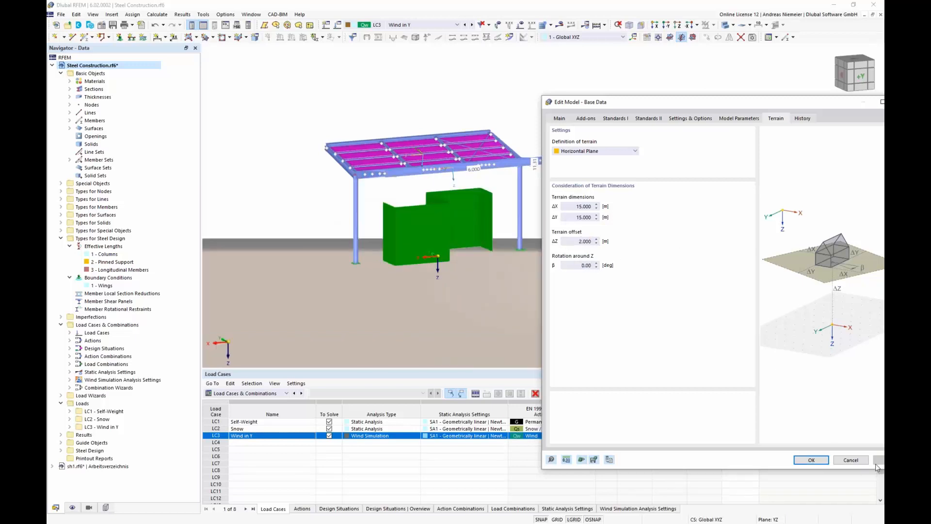
Create a new coordinate system for the terrain using Point and 3 Angles, with a 5° rotation about X.
left_click(634, 151)
left_click(577, 161)
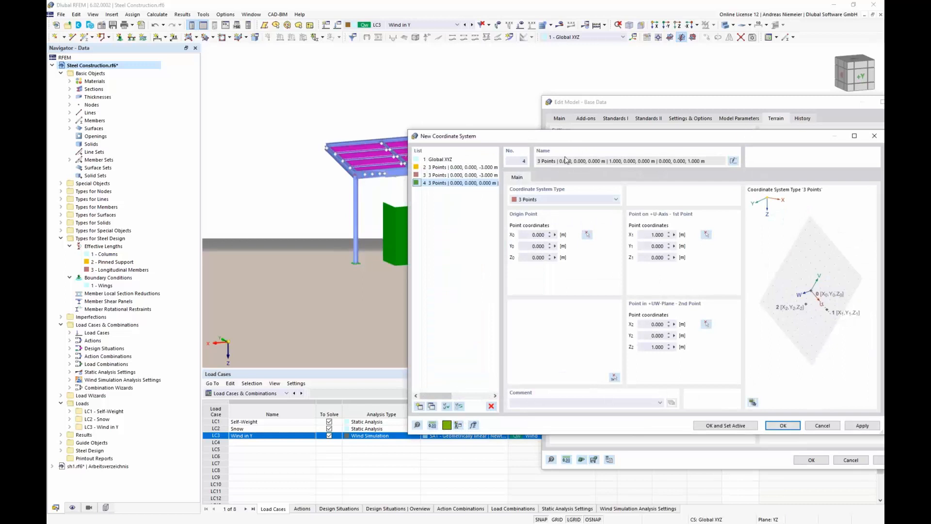
left_click(564, 201)
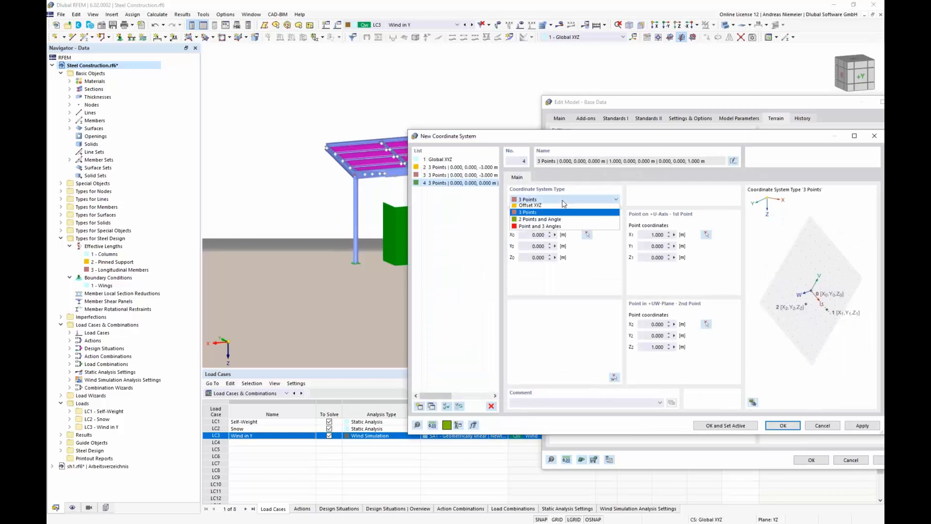
left_click(550, 229)
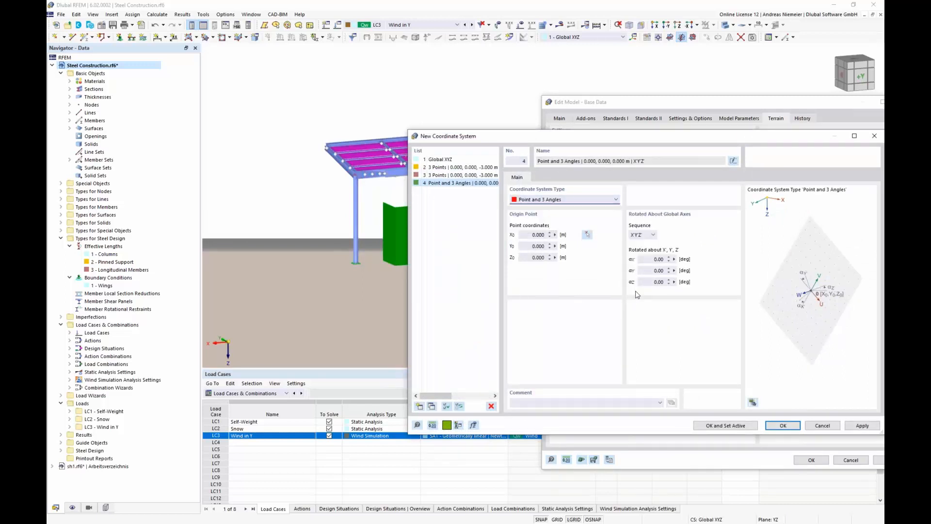
left_click(658, 259)
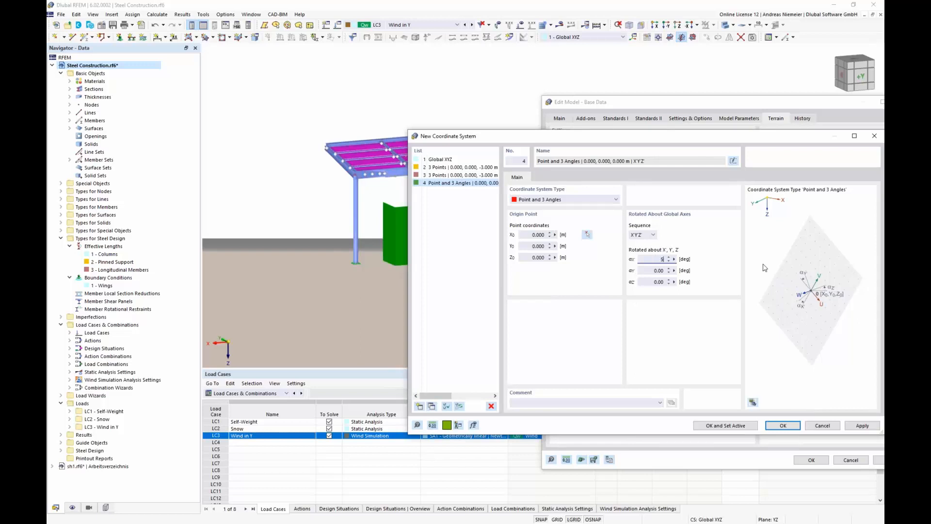
key("Tab")
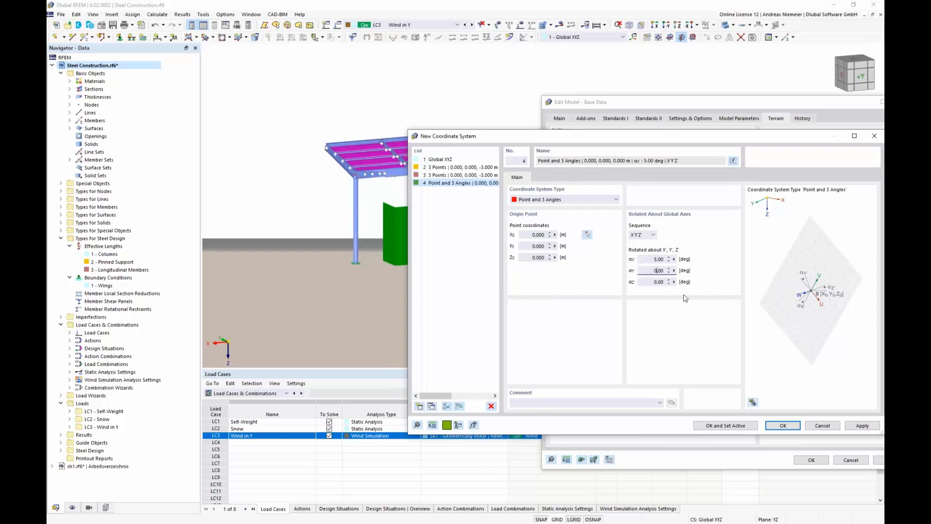
Apply the inclined-plane terrain with the point-and-3-angles coordinate system rotated 5° about X, and inspect the sloped ground under the canopy.
left_click(782, 425)
left_click(811, 459)
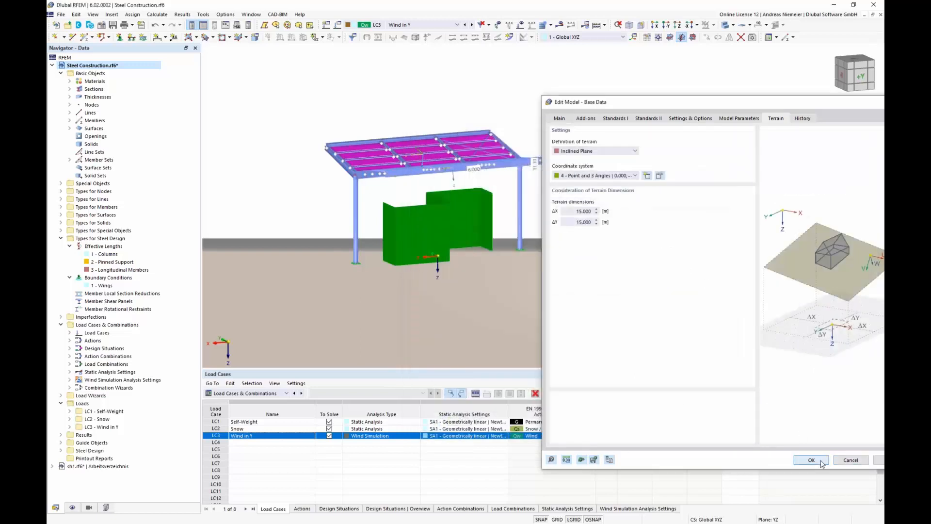
scroll(565, 325, "down", 4)
middle_click_drag(503, 341, 619, 324, "ctrl")
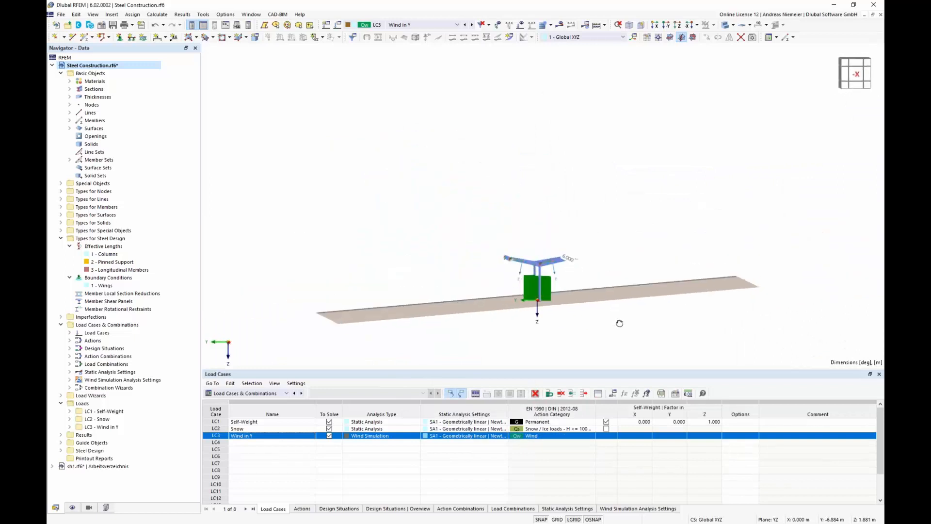
scroll(560, 310, "up", 3)
scroll(561, 309, "up", 1)
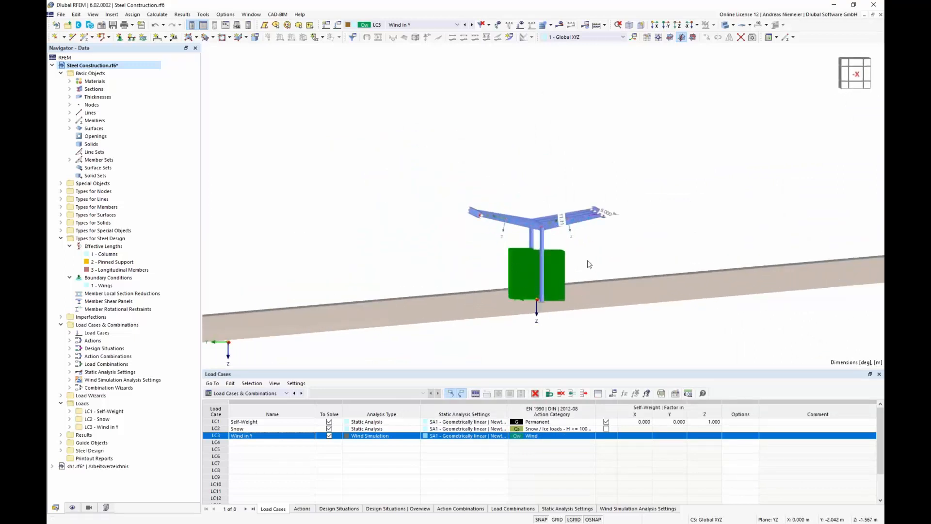
middle_click_drag(590, 332, 343, 310)
scroll(542, 259, "down", 1)
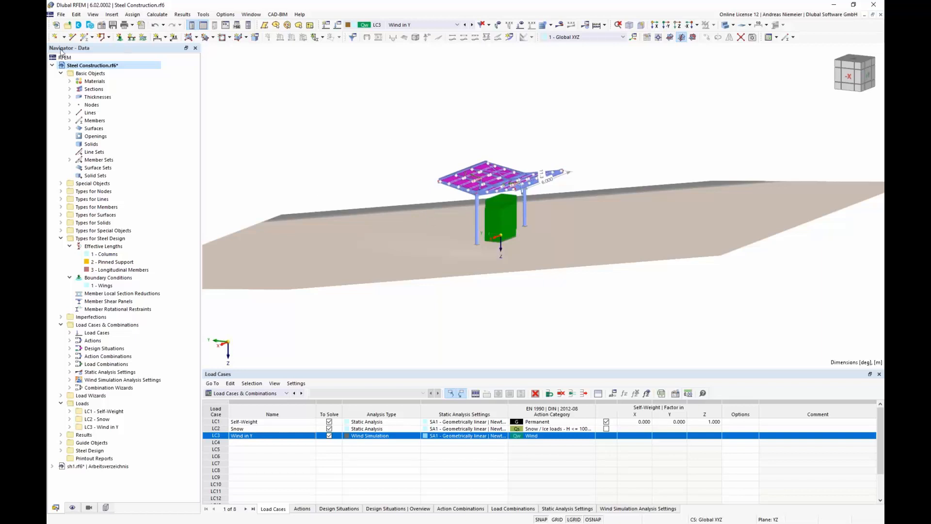
Create a new blank 3D model named TR1 with the default base data.
left_click(61, 15)
left_click(61, 15)
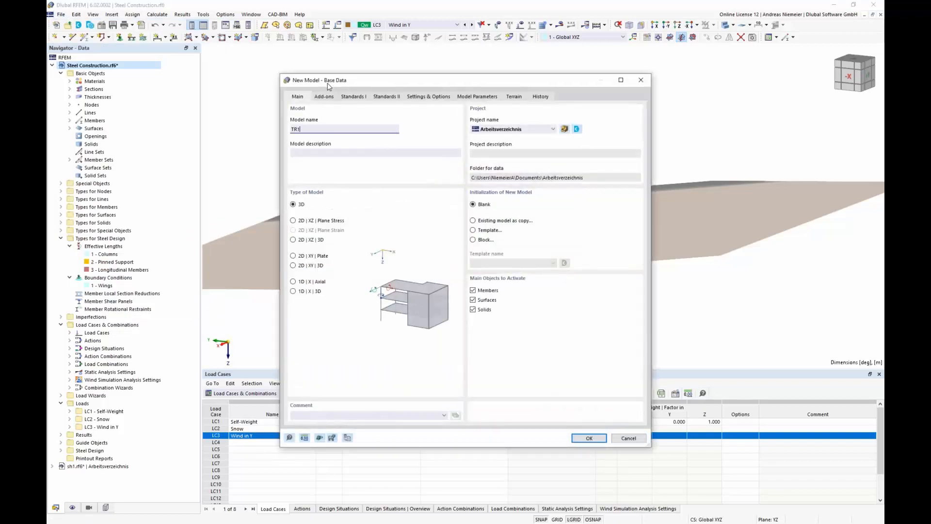
left_click(577, 439)
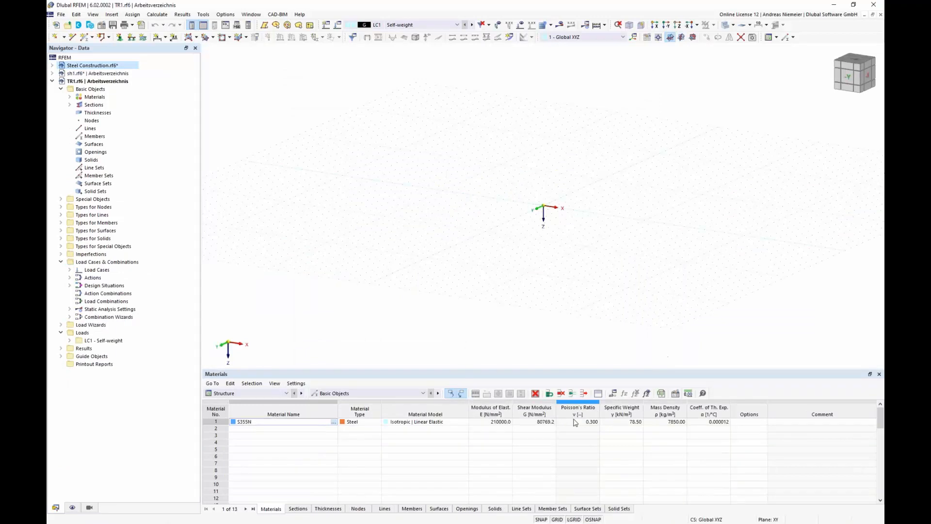
Place a single node at the global origin (0, 0, 0).
left_click(60, 39)
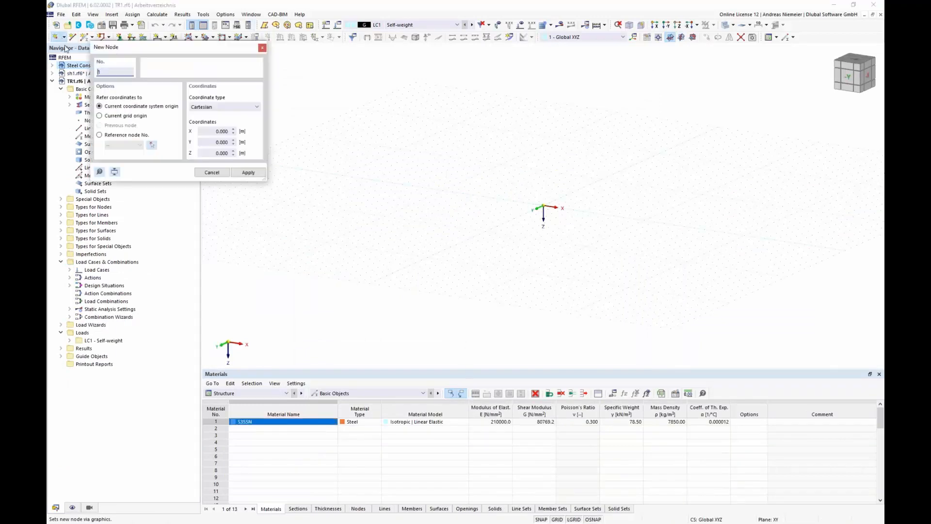
left_click(543, 223)
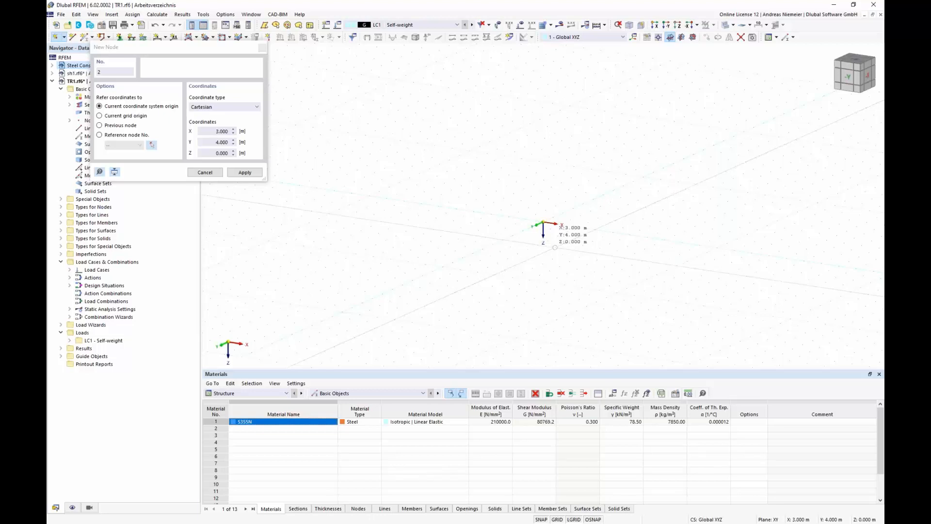
key("Escape")
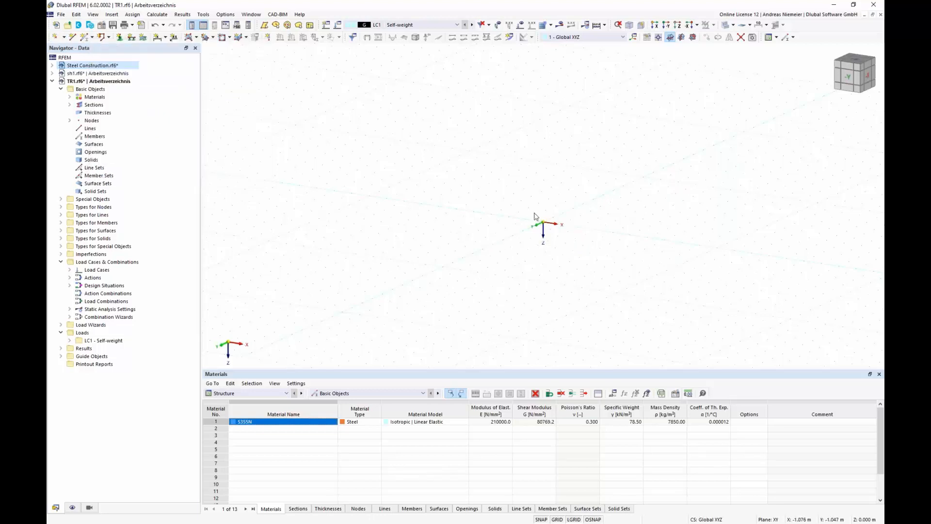
Copy the origin node 3 times along global X with a 5 m displacement per step.
left_click(710, 37)
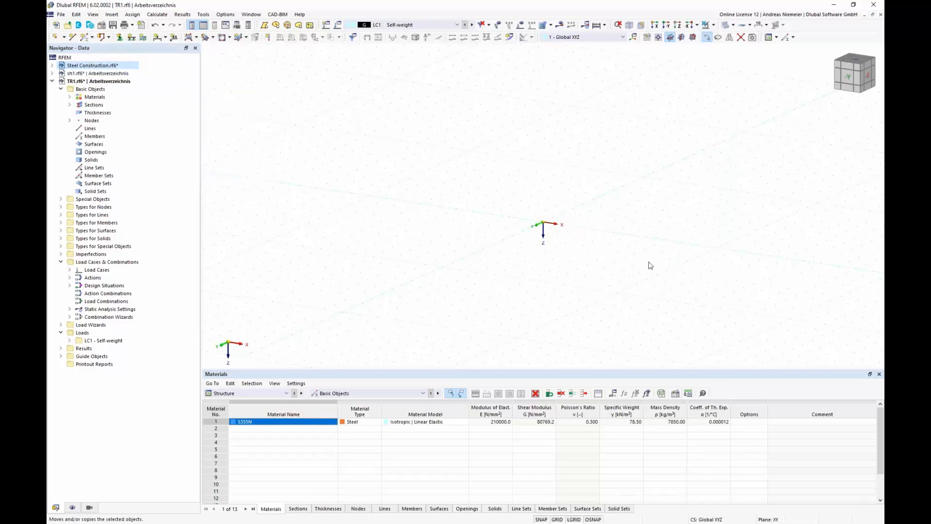
left_click(366, 192)
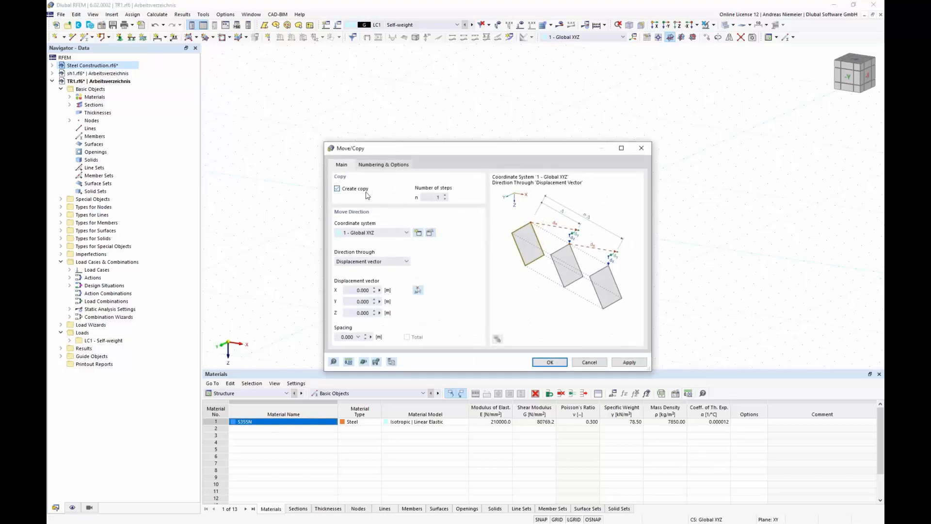
left_click(444, 195)
left_click_drag(354, 293, 381, 292)
left_click(549, 362)
scroll(448, 276, "down", 3)
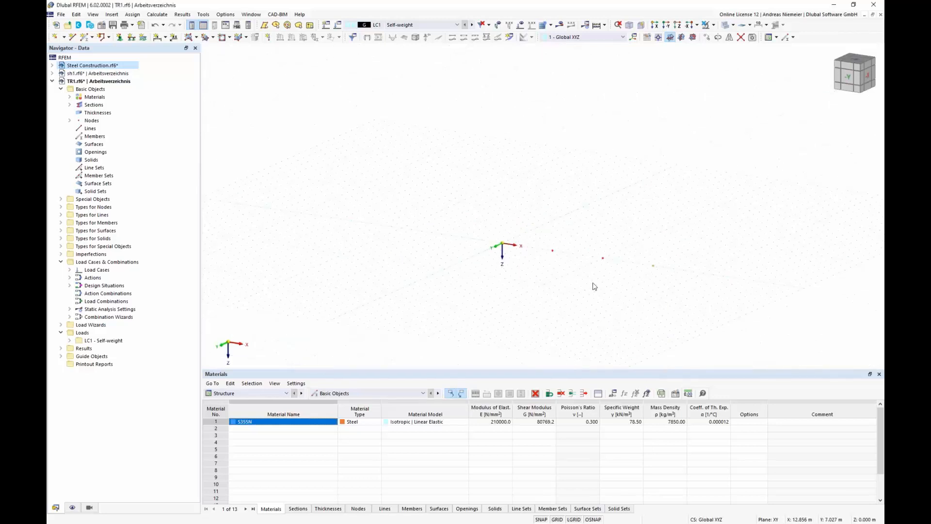
Copy the node 3 times in the negative X direction with a displacement of -5 m per step.
middle_click_drag(587, 283, 474, 220, "ctrl")
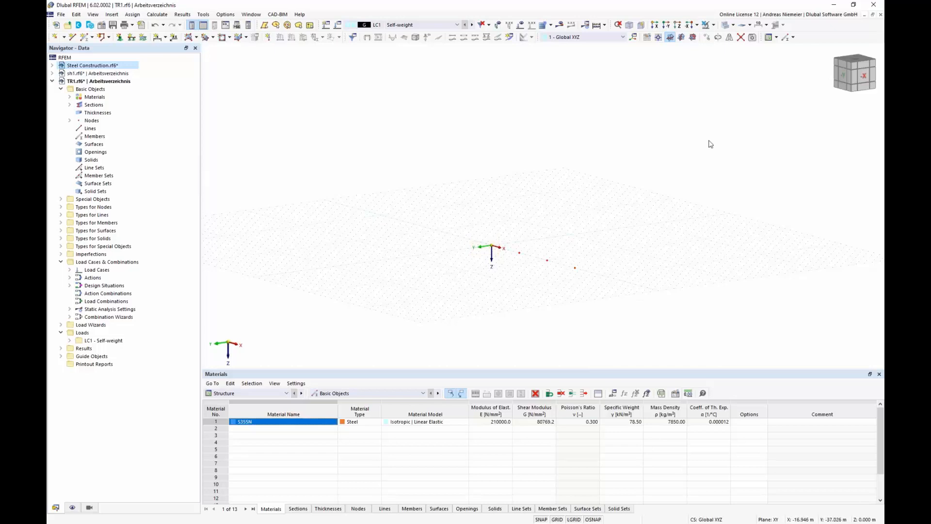
left_click(706, 37)
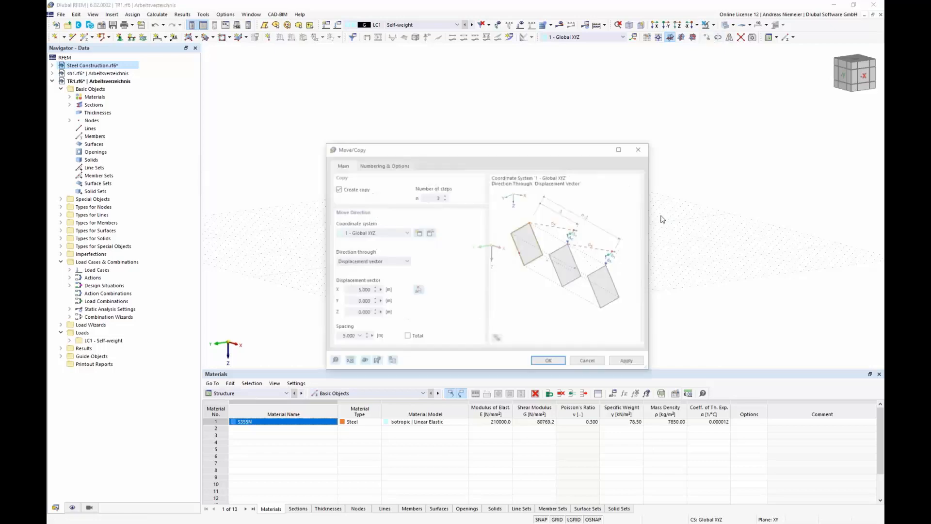
left_click(352, 291)
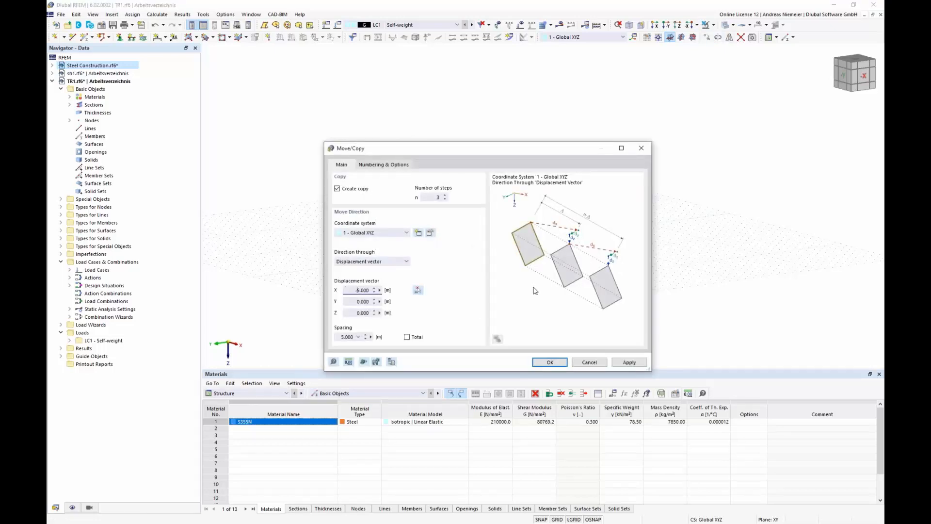
key("Return")
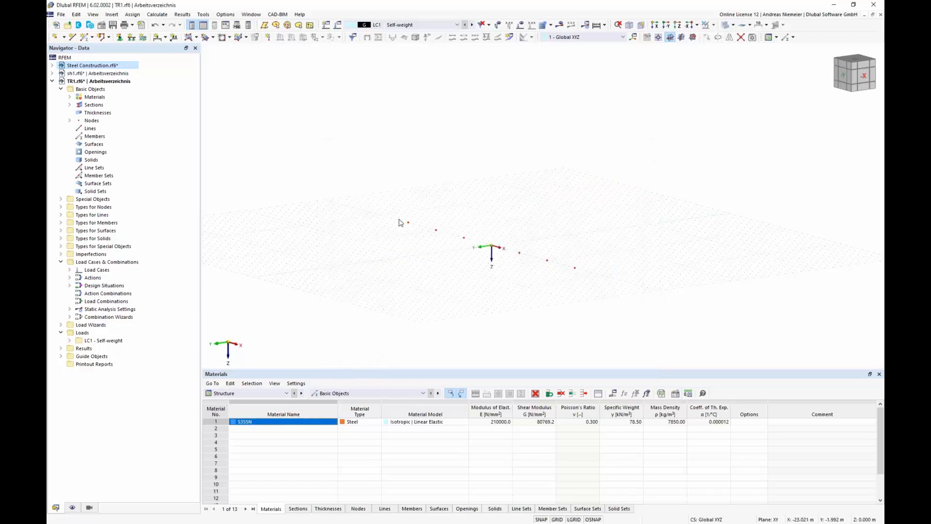
Select the whole row of nodes and copy it 3 times with a displacement of X 0 and Y 5 m.
left_click_drag(375, 208, 696, 281)
left_click(707, 37)
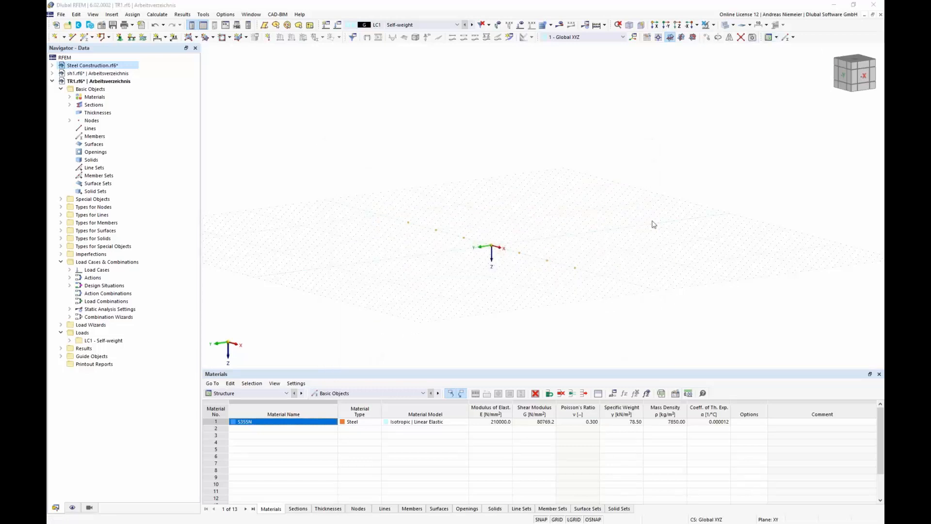
left_click(345, 289)
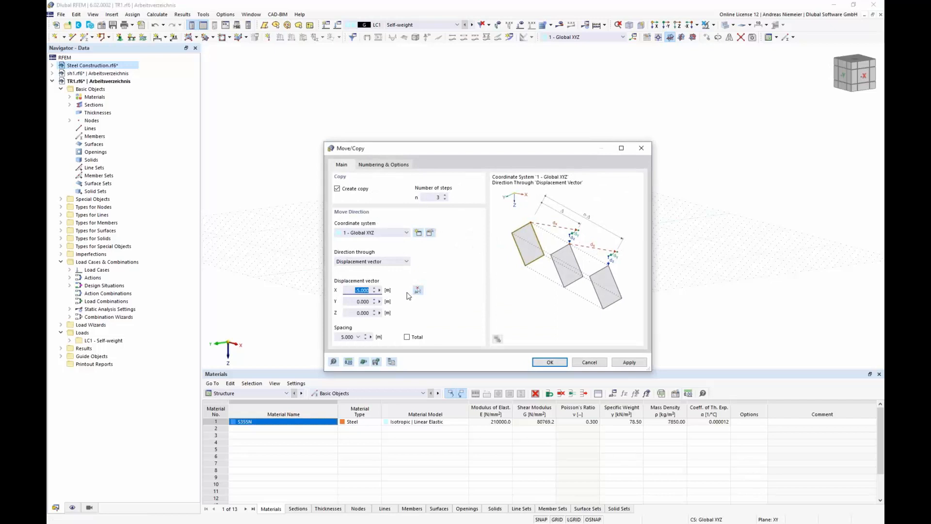
type("0")
key("Tab")
type("5")
left_click(550, 362)
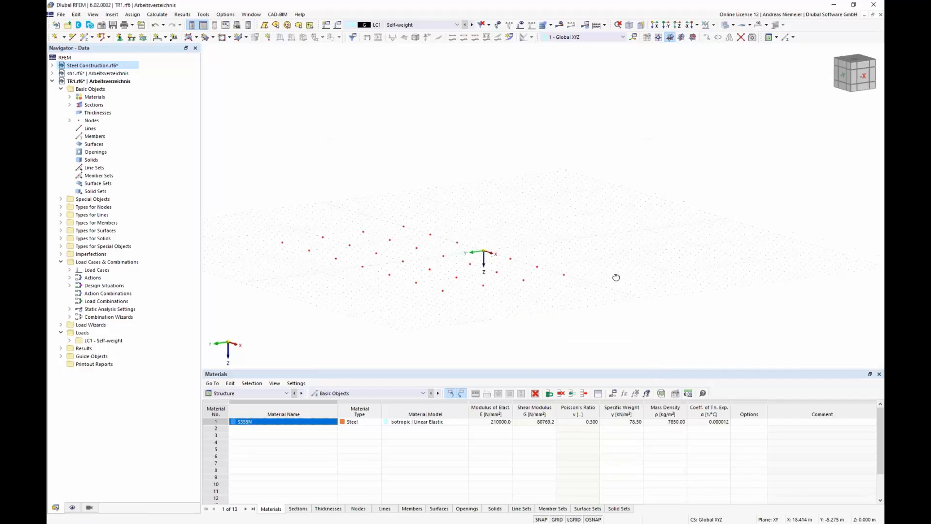
Select the node row through the origin and copy it 3 times with a Y displacement of -5 m.
middle_click_drag(615, 277, 509, 229, "ctrl")
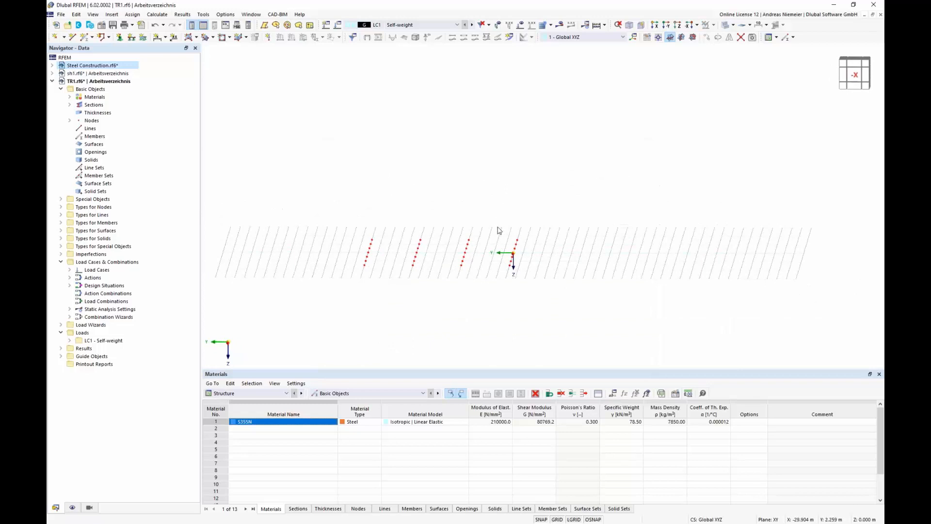
left_click_drag(499, 230, 552, 300)
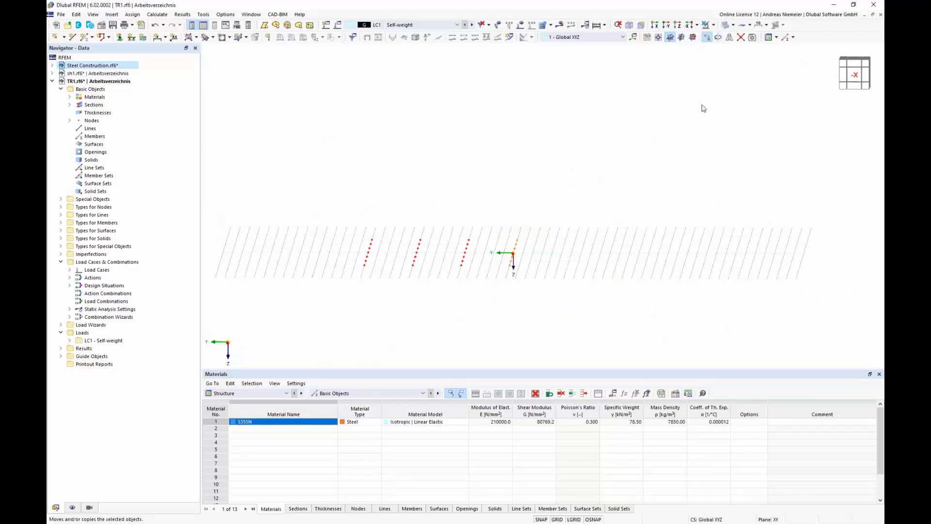
left_click(707, 36)
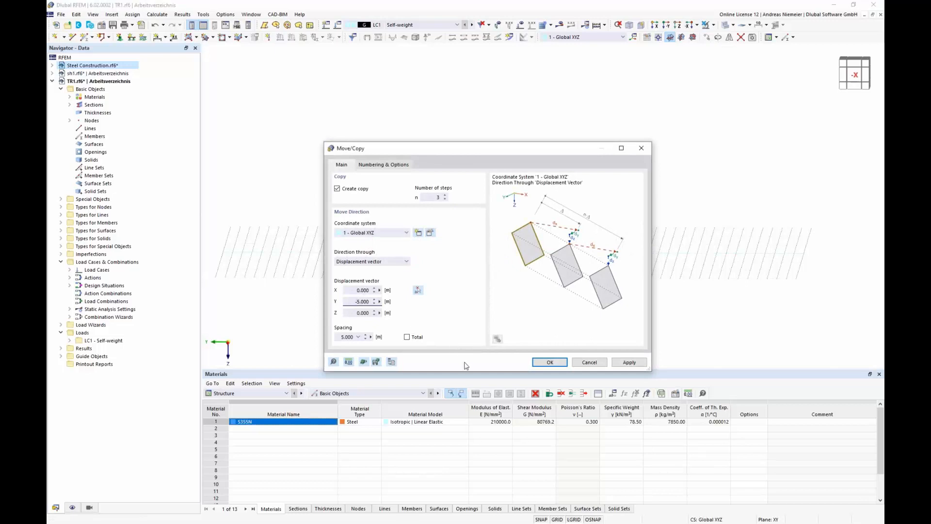
left_click(550, 362)
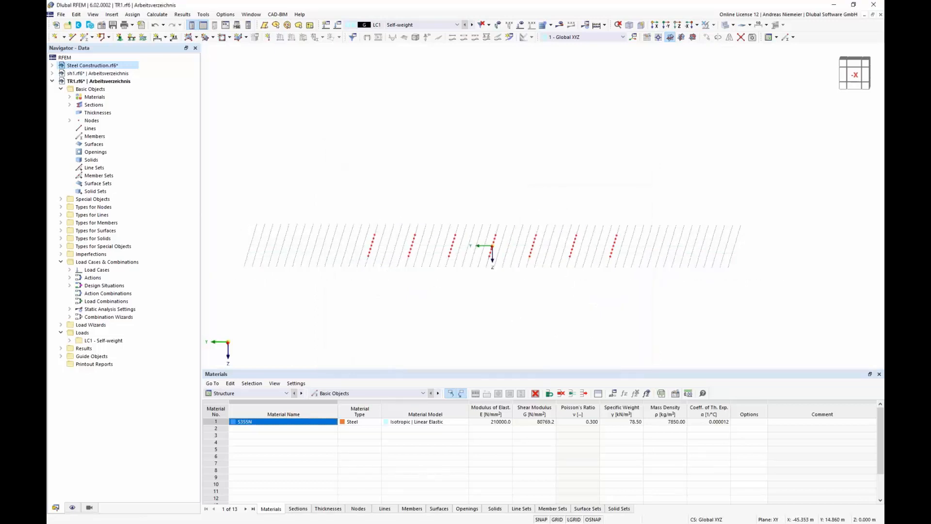
Move all grid nodes except the central 3 by 3 block by 2 m in Z, without creating a copy.
middle_click_drag(394, 223, 374, 209)
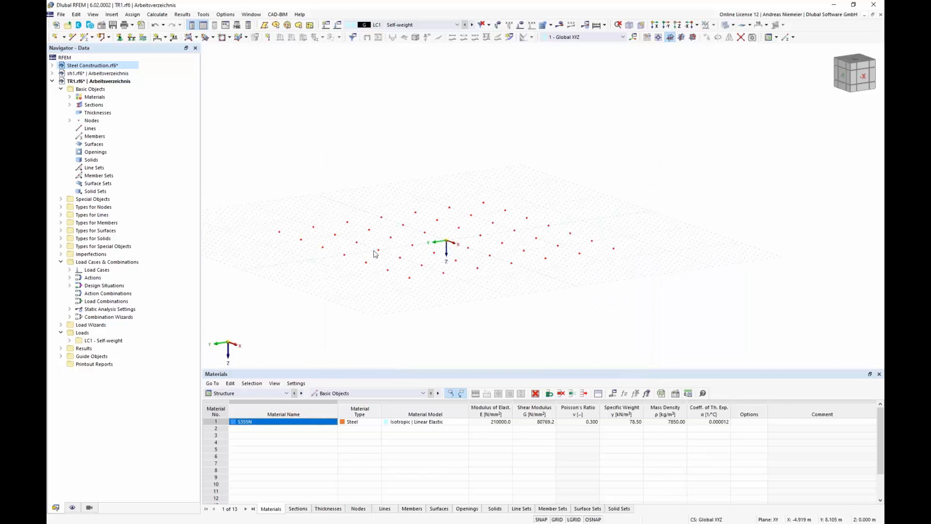
middle_click_drag(358, 290, 509, 299, "ctrl")
scroll(509, 299, "down", 1)
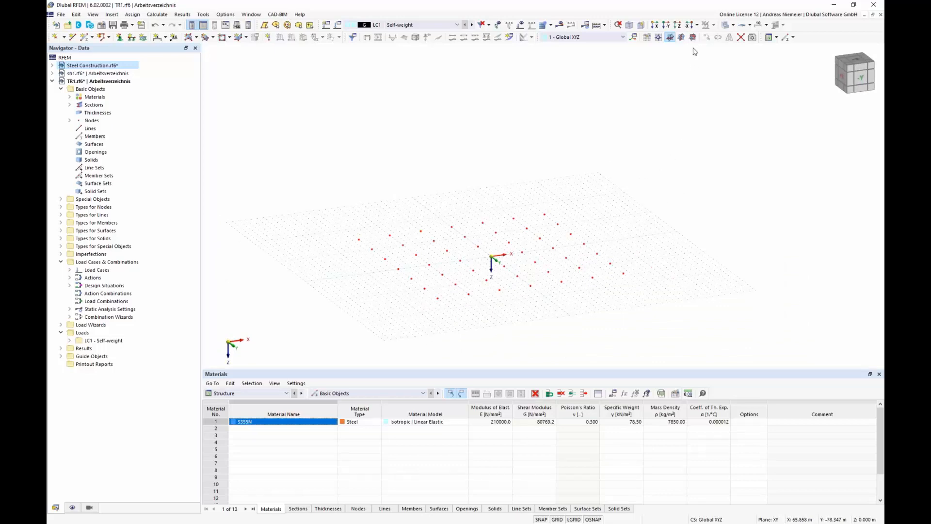
left_click(857, 59)
scroll(456, 235, "down", 3)
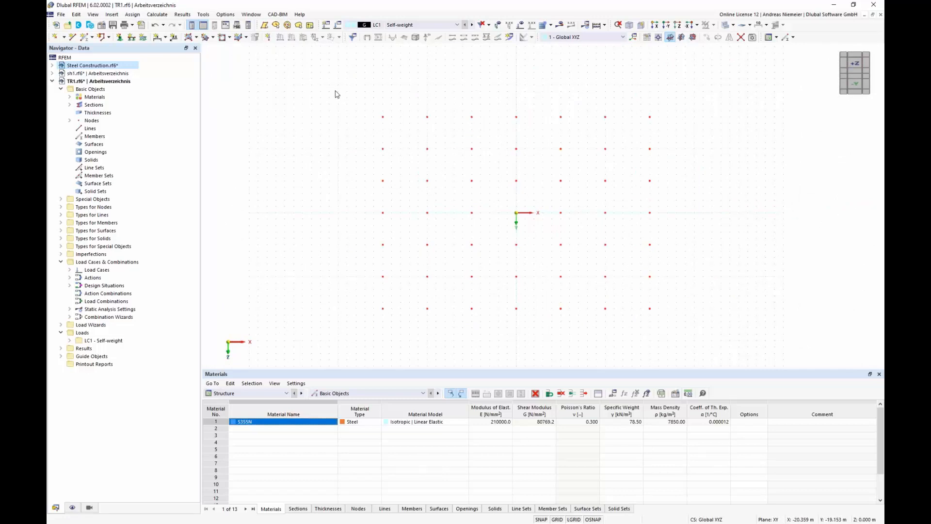
middle_click_drag(329, 273, 314, 220, "ctrl")
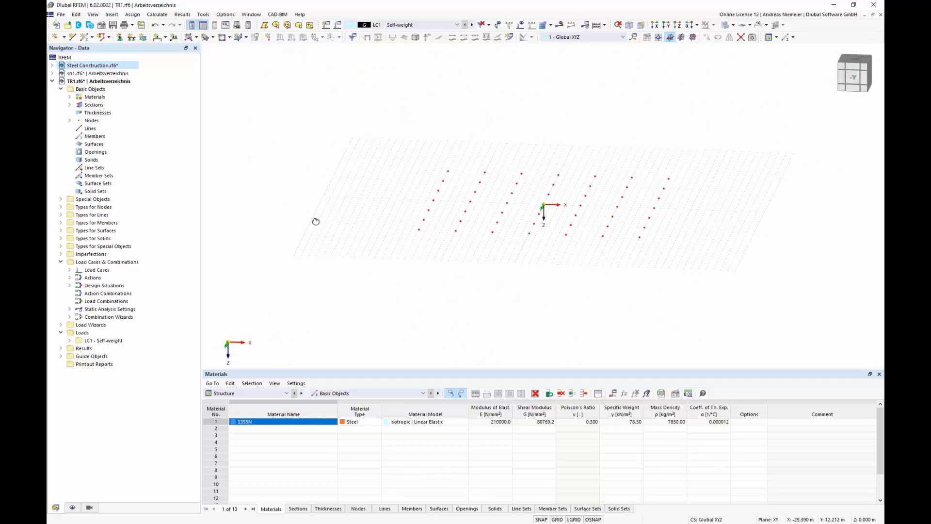
left_click(678, 26)
left_click_drag(369, 85, 662, 357)
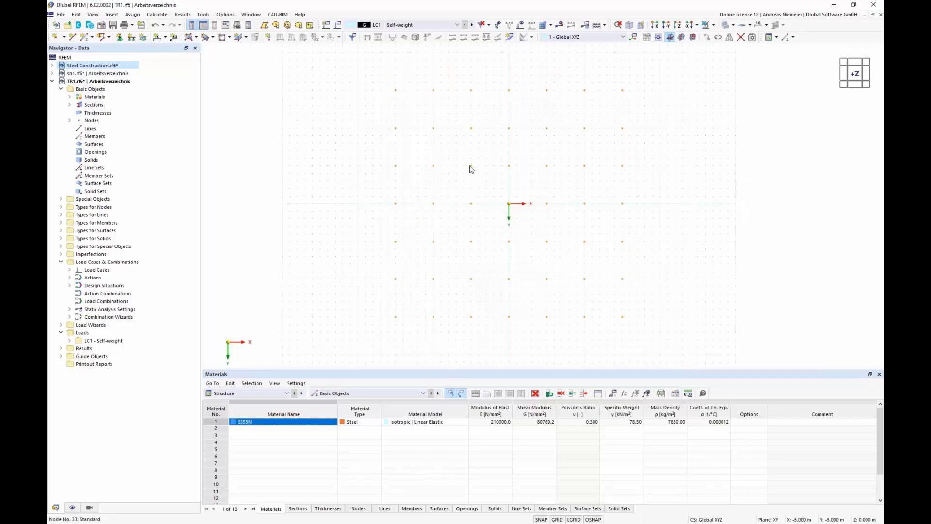
mouse_move(466, 162)
left_mouse_down()
mouse_move(494, 202)
mouse_move(560, 245)
left_mouse_up()
left_click(706, 37)
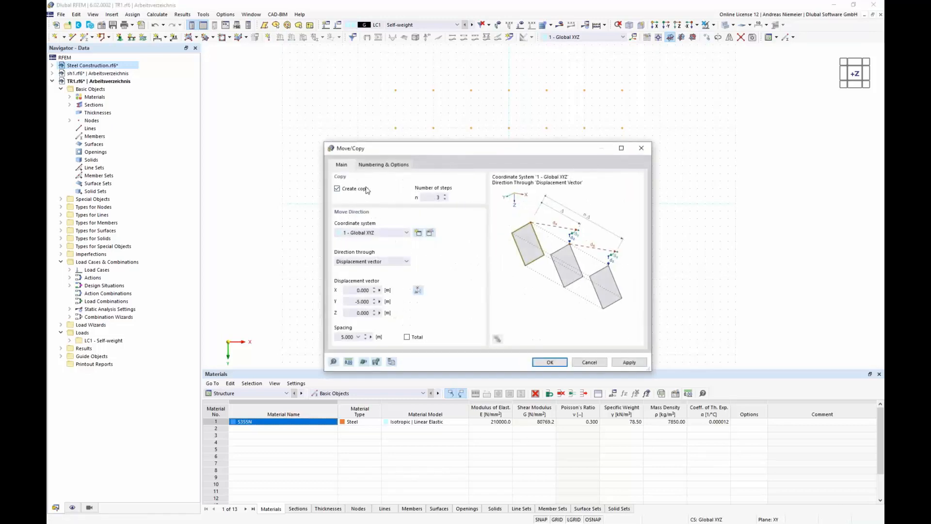
left_click(337, 188)
left_click_drag(356, 301, 381, 315)
type("0")
left_click(548, 363)
left_click(687, 126)
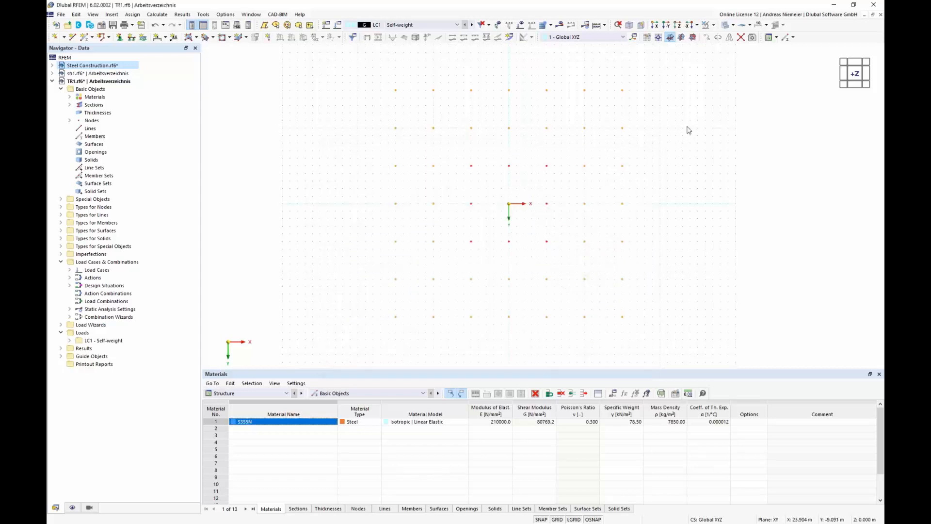
Copy the X, Y and Z coordinates of all grid nodes from the node table.
left_click(629, 26)
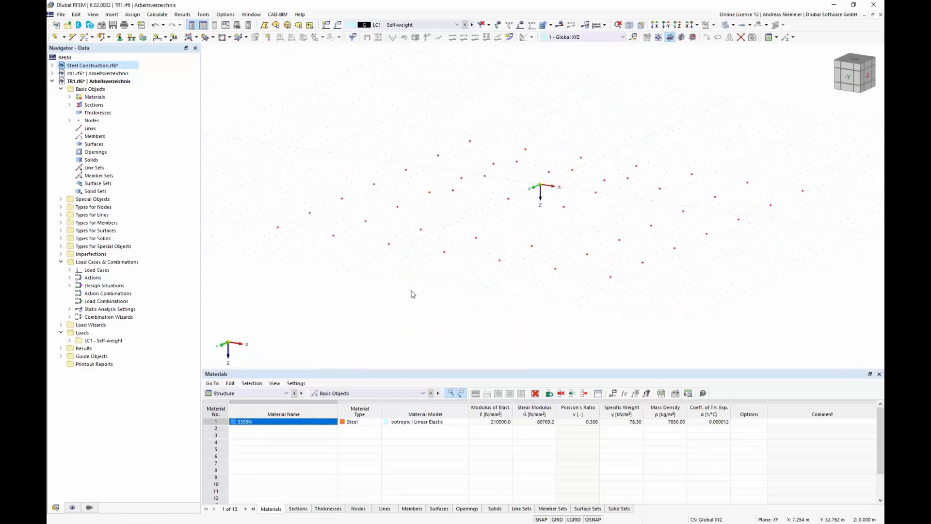
middle_click_drag(445, 282, 476, 233, "ctrl")
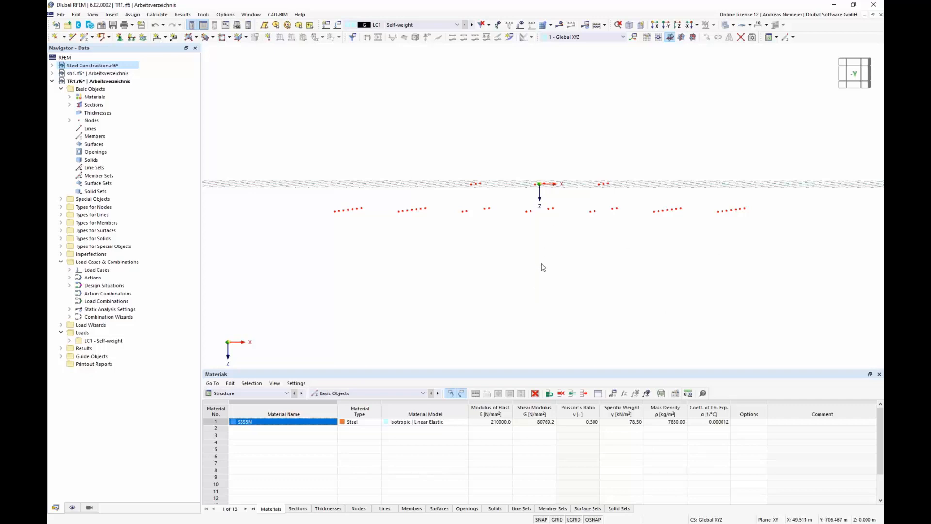
left_click(361, 509)
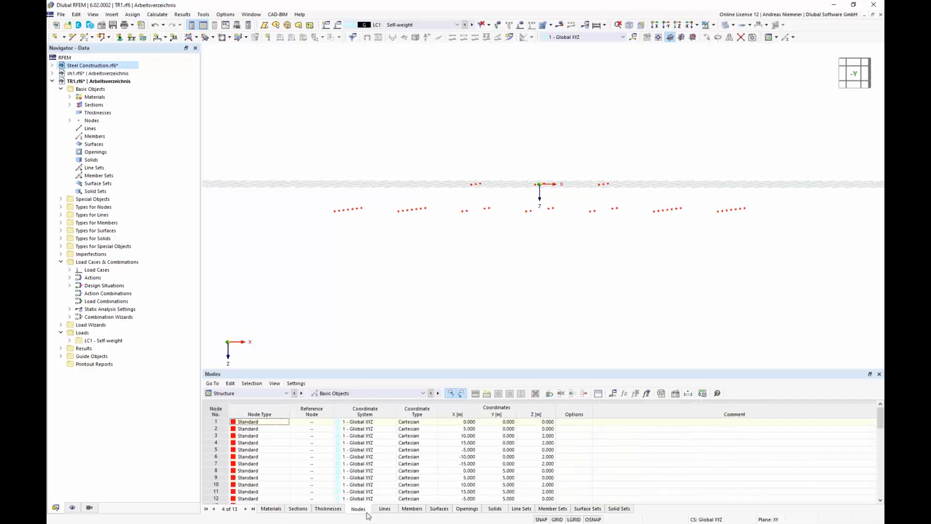
scroll(478, 434, "down", 4)
scroll(533, 445, "down", 12)
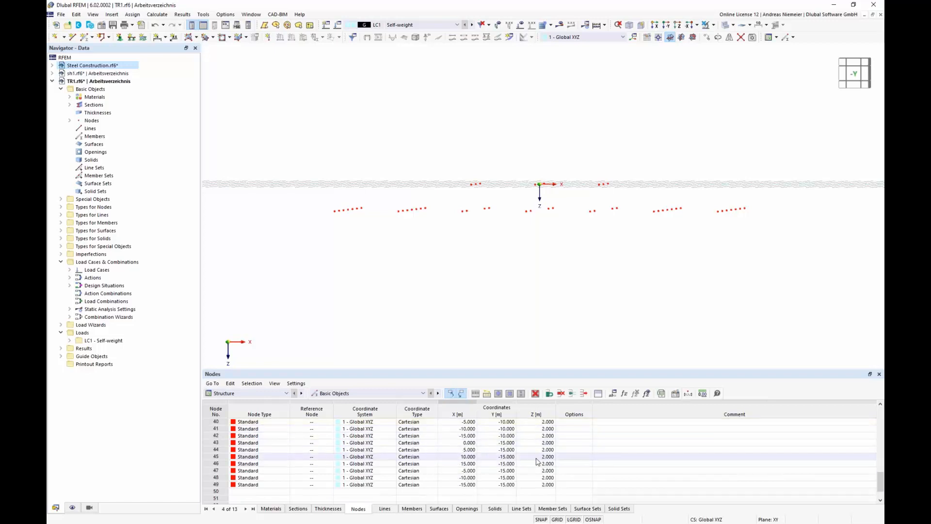
left_click(538, 486, "shift")
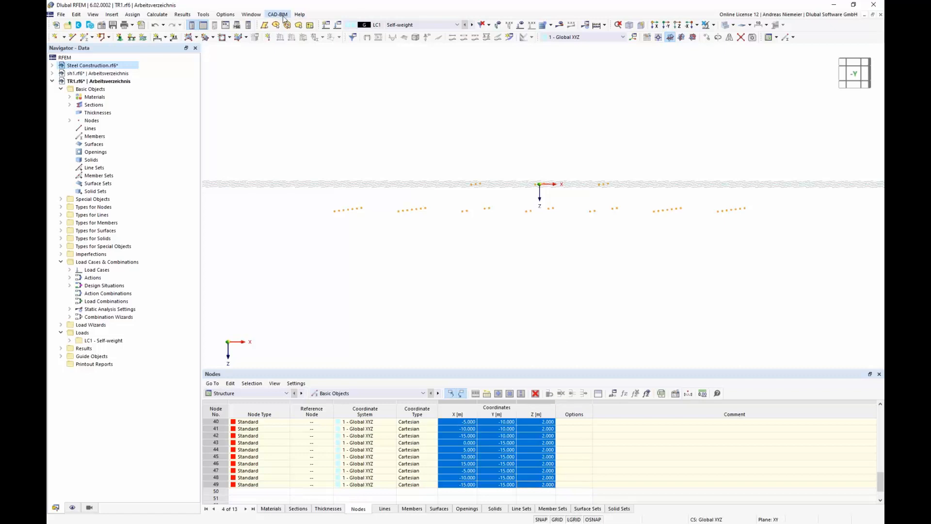
Switch to the Steel Construction model and set the terrain definition in its base data to Table.
left_click(250, 15)
left_click(265, 122)
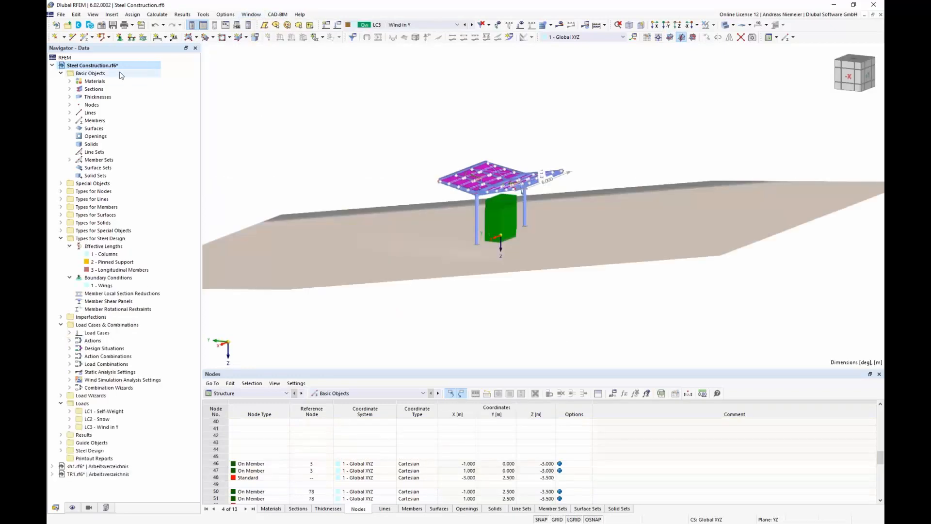
right_click(111, 66)
left_click(130, 73)
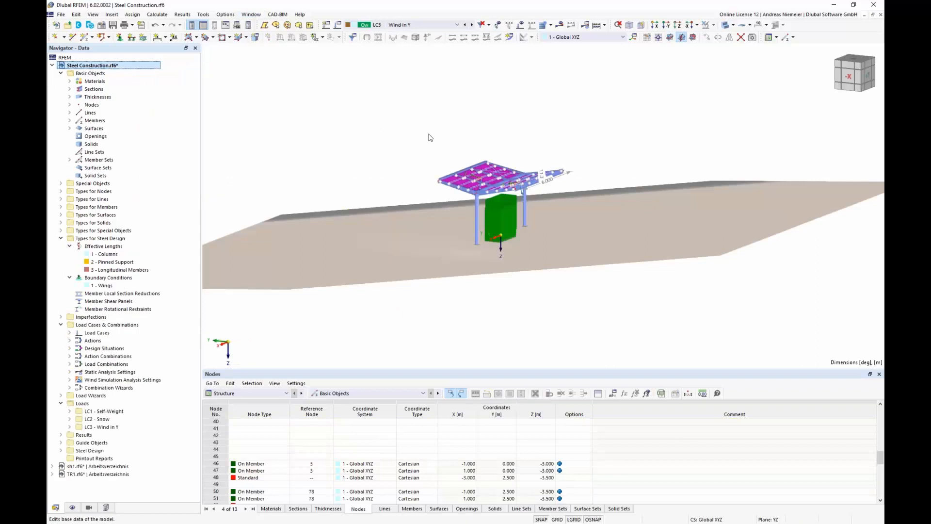
left_click(514, 96)
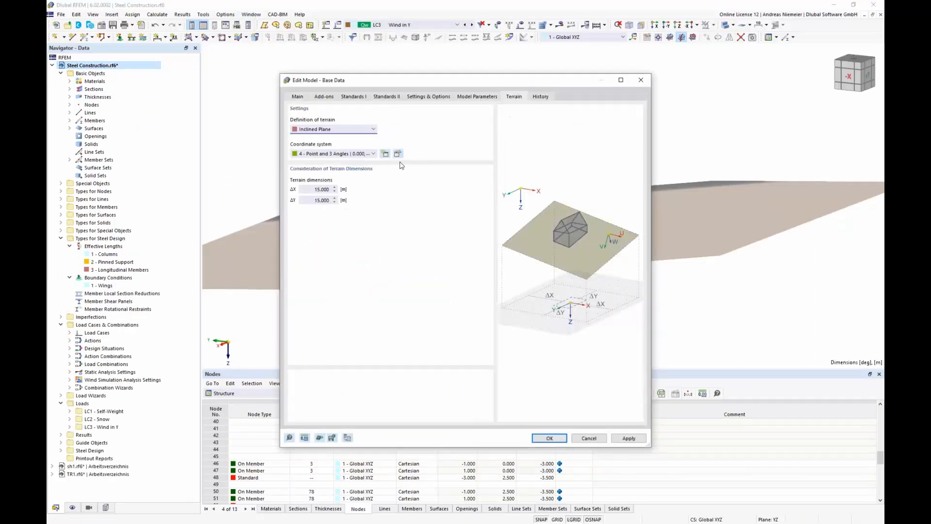
left_click(325, 129)
left_click(325, 154)
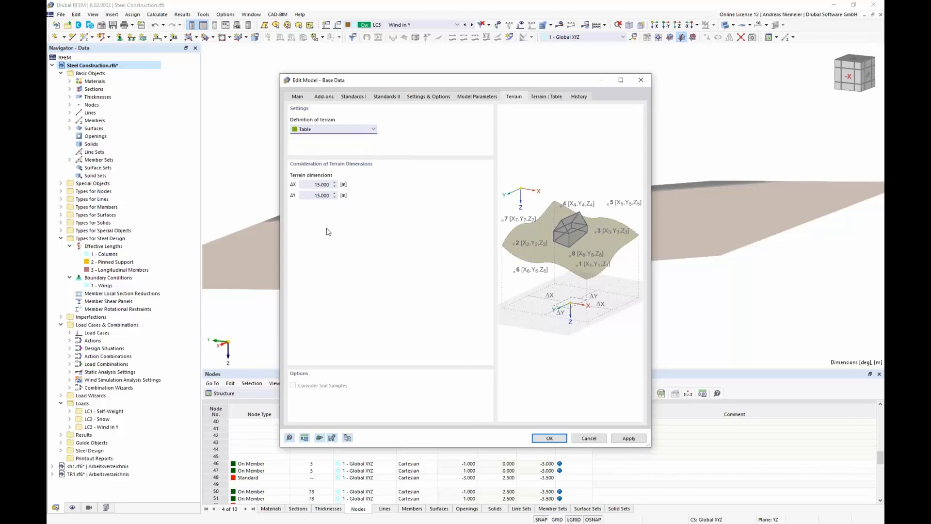
Paste the copied node coordinates into the terrain table from its first row and apply the base data.
left_click(546, 97)
left_click(329, 134)
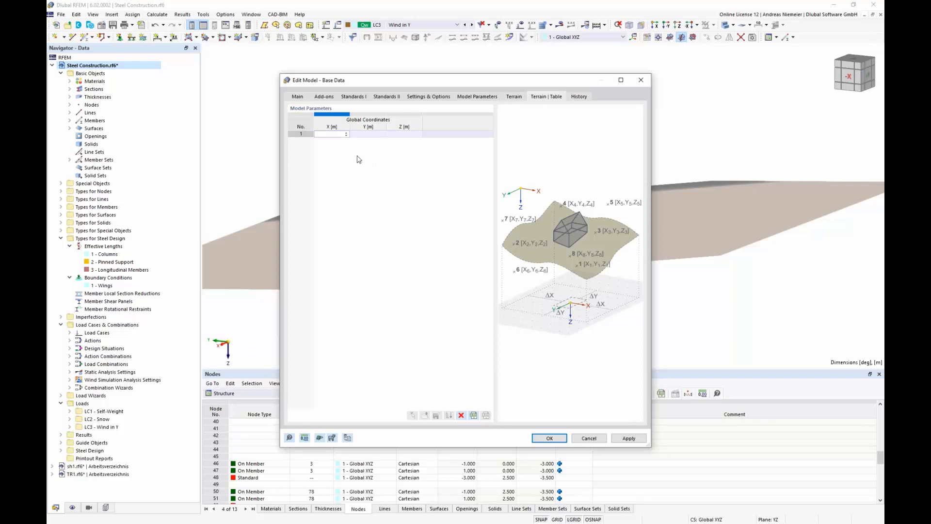
key("ctrl+v")
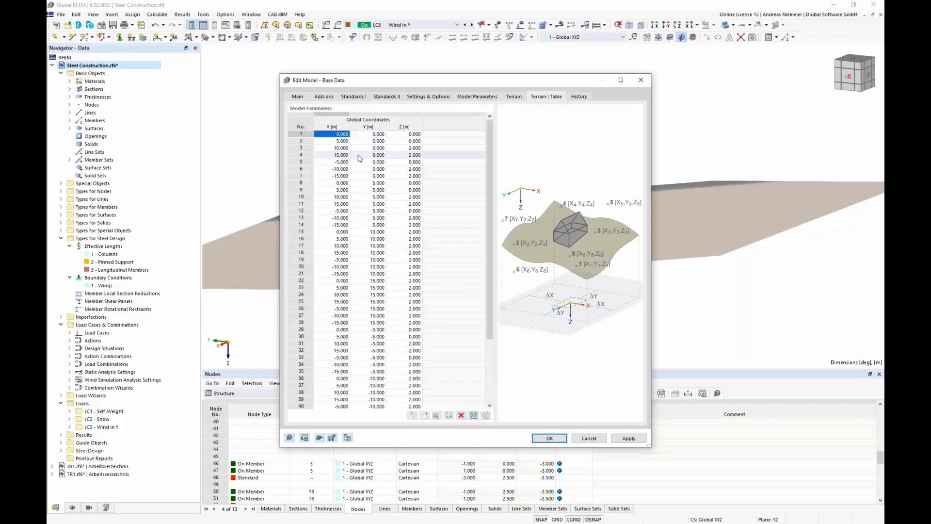
left_click(557, 439)
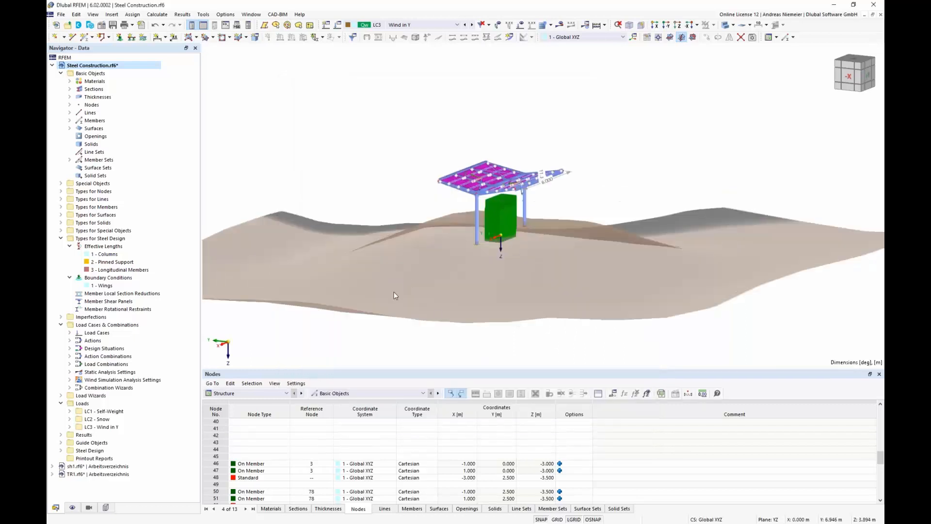
Enable Terrain from model in the wind simulation mesh settings and clear the terrain's IFC objects.
scroll(394, 294, "down", 3)
middle_click_drag(386, 304, 368, 335, "ctrl")
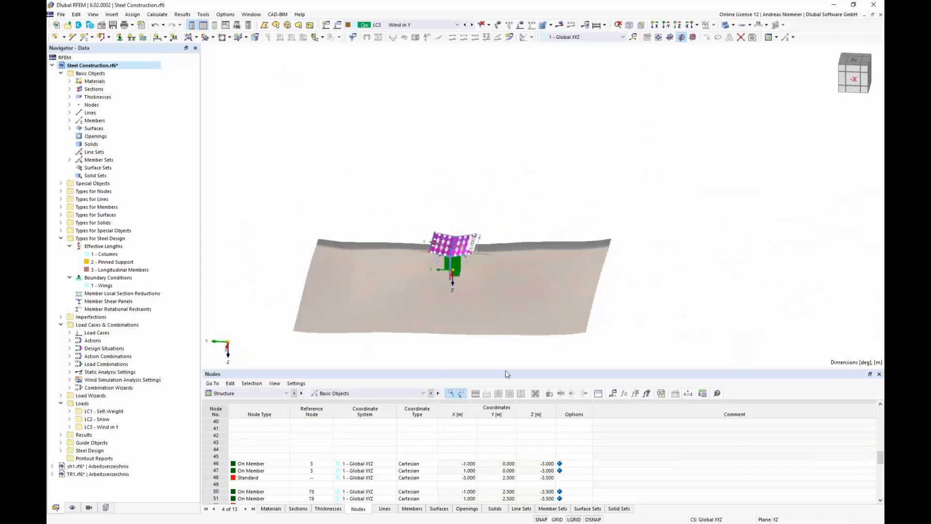
middle_click_drag(521, 343, 472, 336, "ctrl")
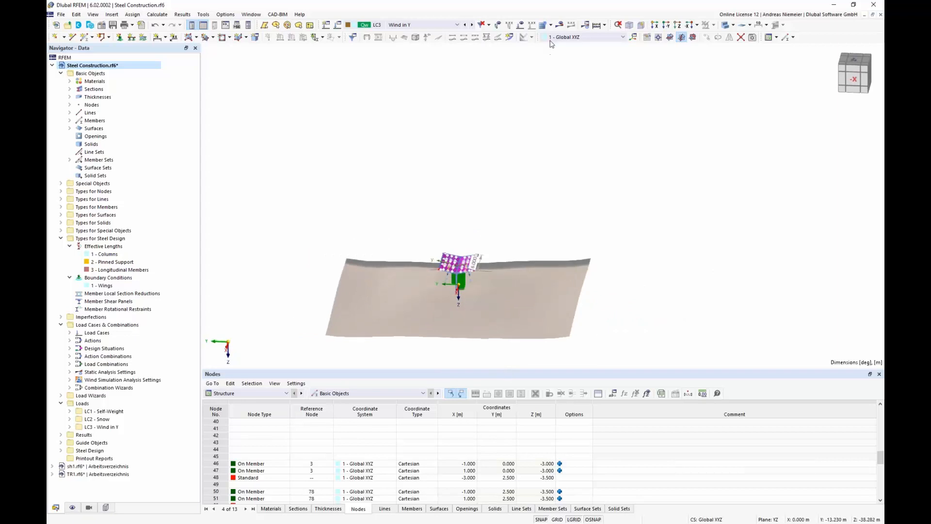
left_click(542, 25)
left_click(552, 117)
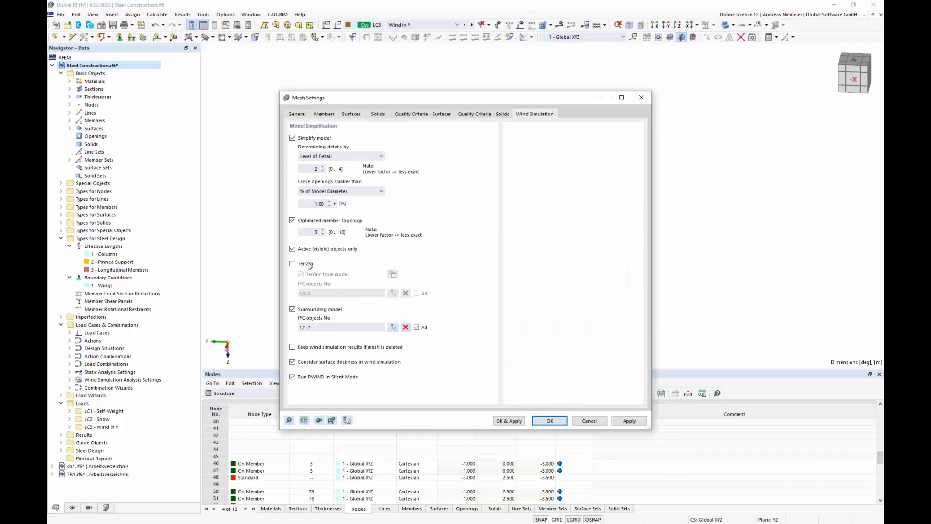
left_click(293, 264)
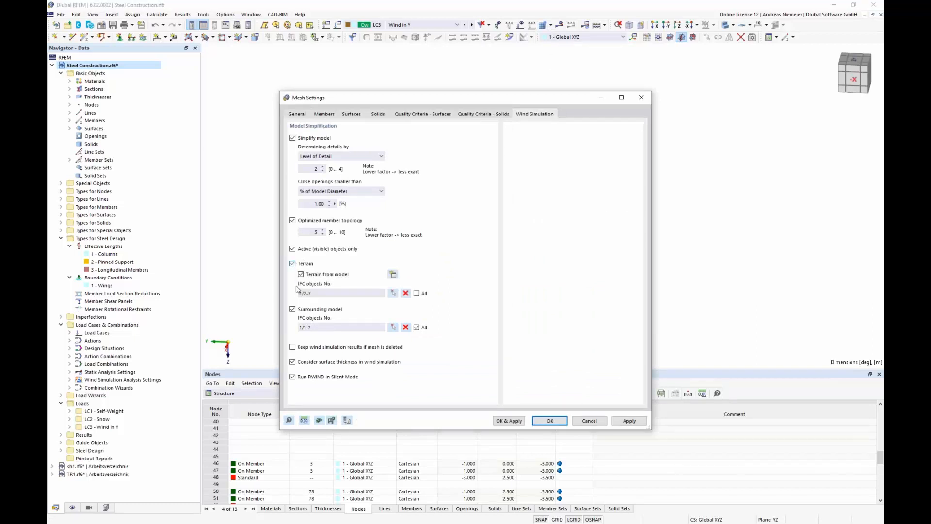
left_click(405, 293)
left_click(550, 421)
Edit the load case LC3 Wind in Y and open its wind simulation model in RWIND.
left_click(237, 395)
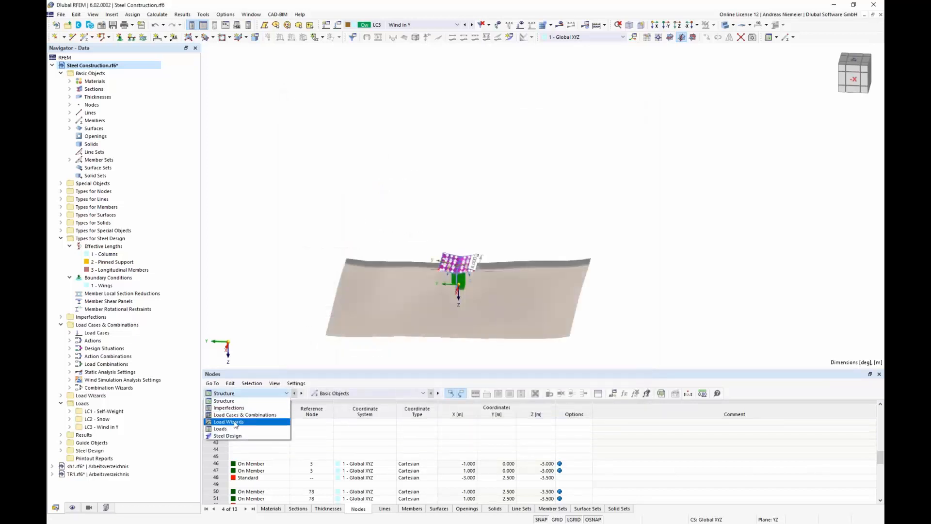
left_click(238, 418)
left_click(251, 436)
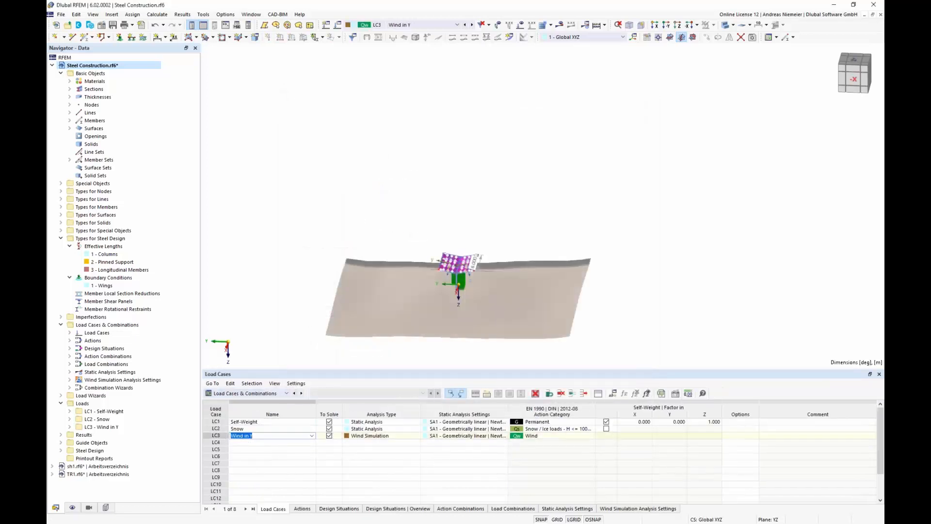
double_click(215, 435)
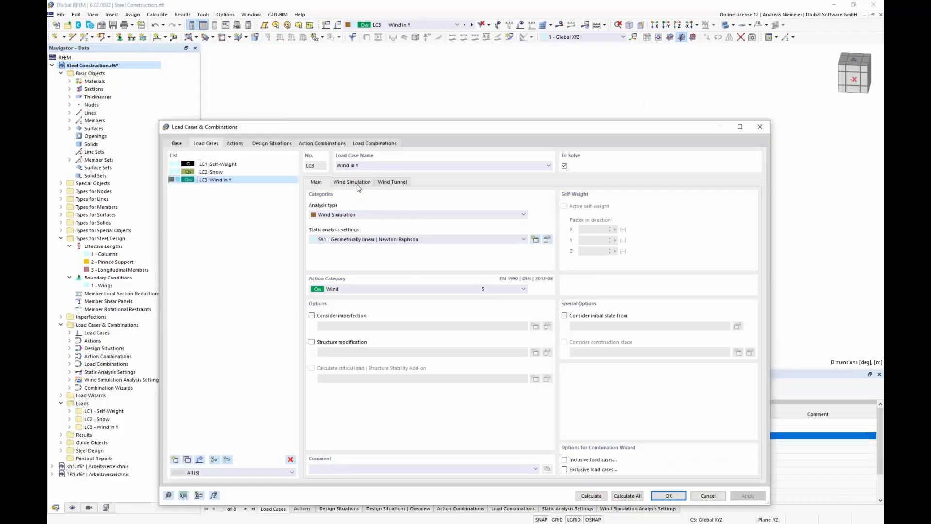
left_click(358, 185)
left_click(548, 276)
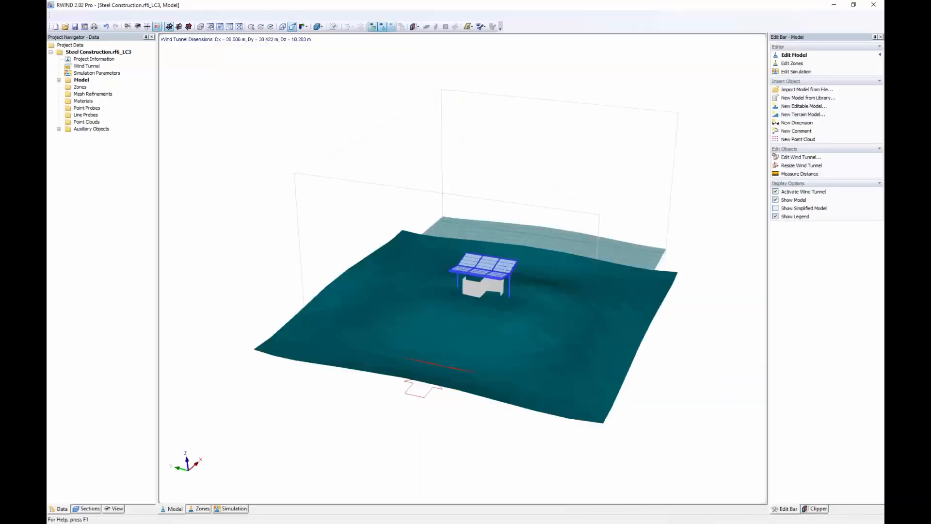
Examine the structure on the terrain in the wind tunnel, close RWIND without saving and cancel the load case editing.
middle_click_drag(493, 309, 574, 280, "ctrl")
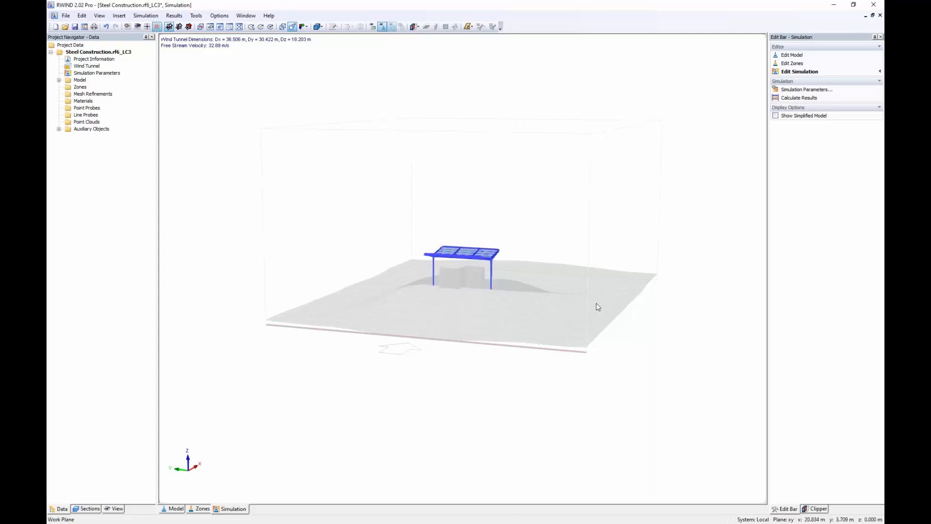
left_click(880, 5)
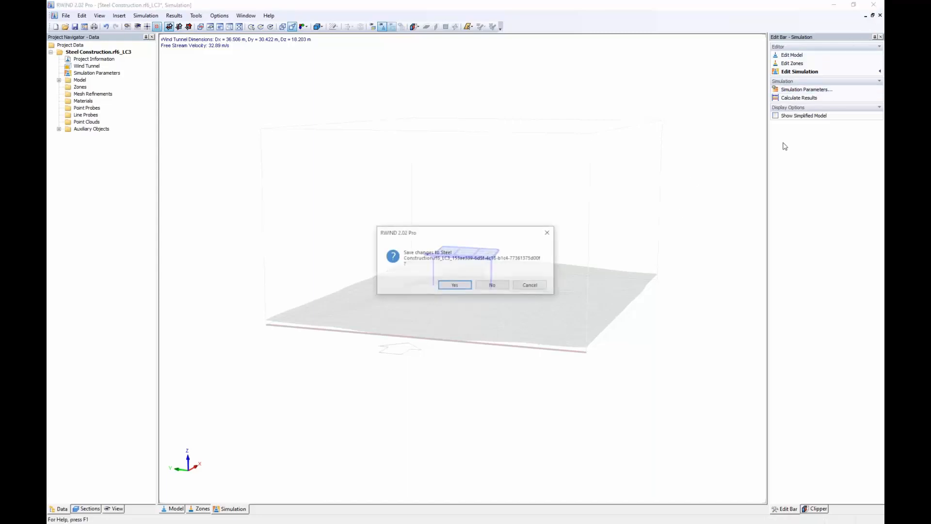
left_click(492, 284)
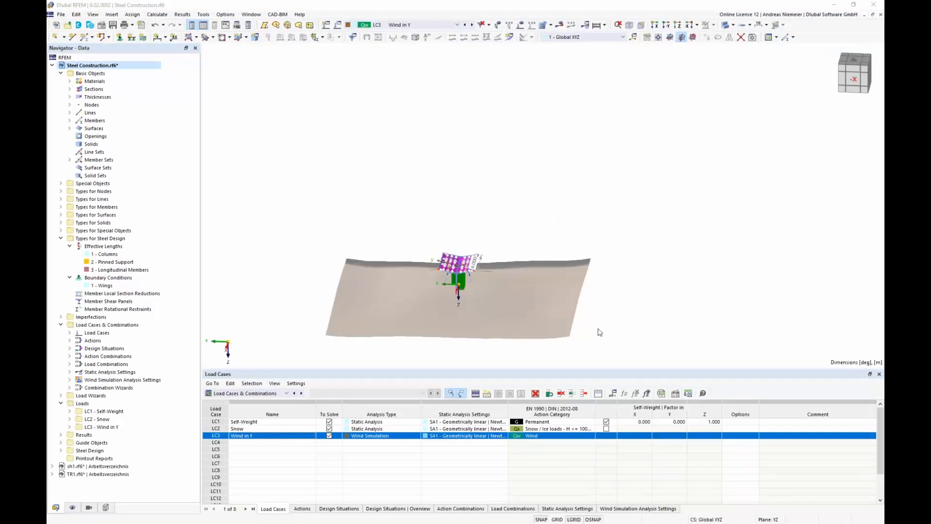
left_click(707, 495)
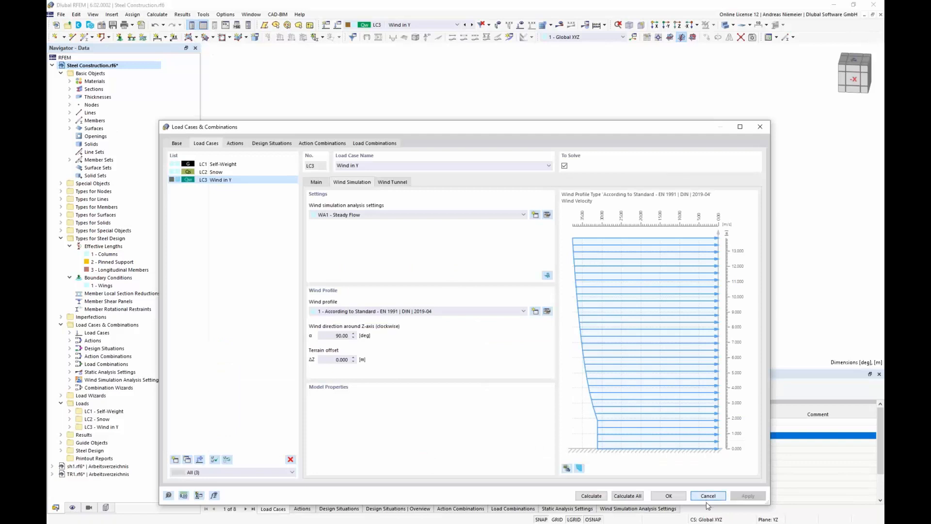
Delete the load case LC3 Wind in Y from the load cases table.
middle_click_drag(670, 301, 587, 286, "ctrl")
scroll(488, 251, "up", 5)
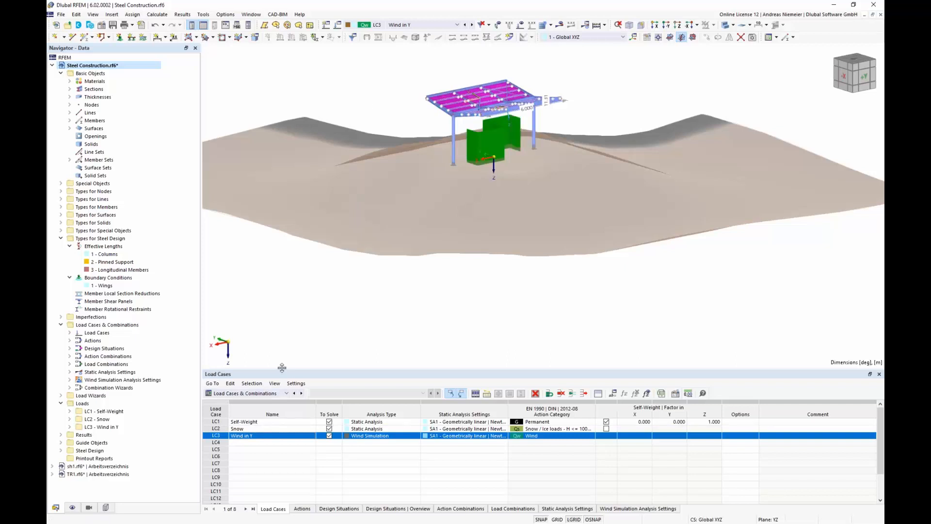
left_click_drag(280, 367, 281, 336)
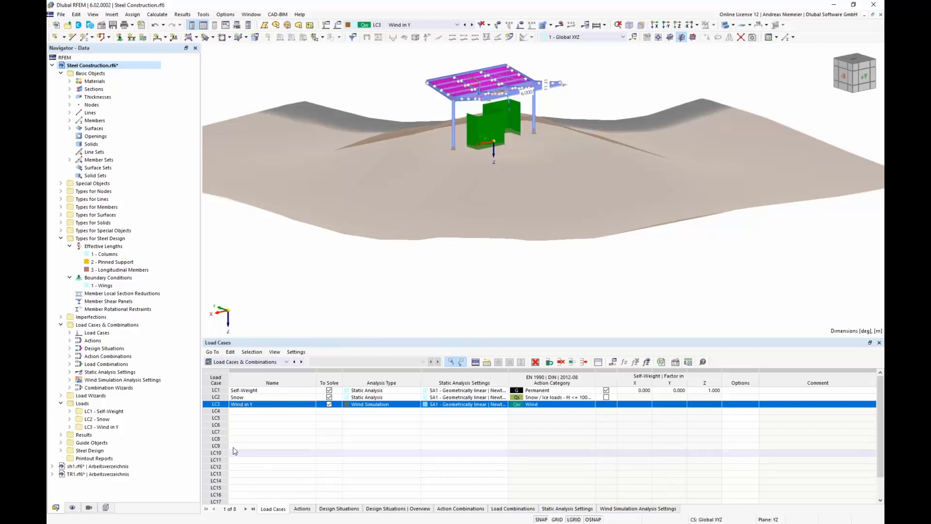
left_click(535, 361)
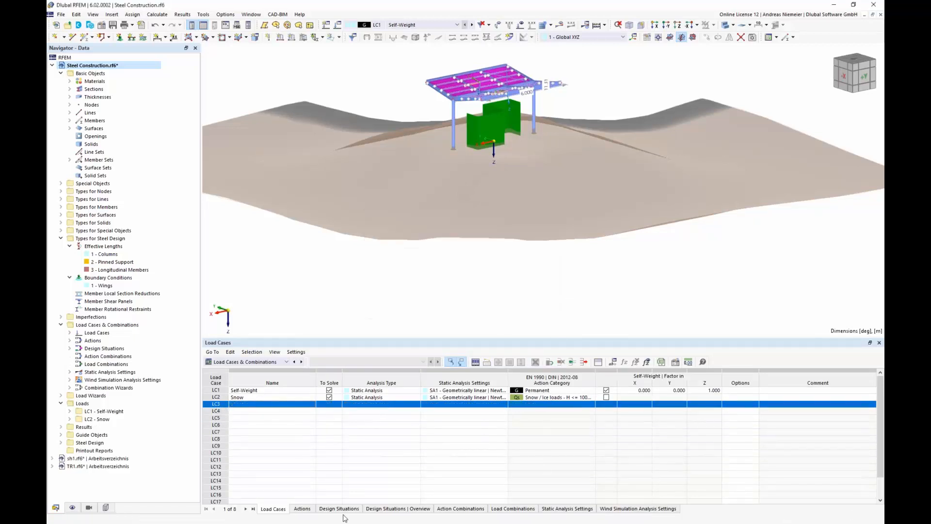
left_click(541, 303)
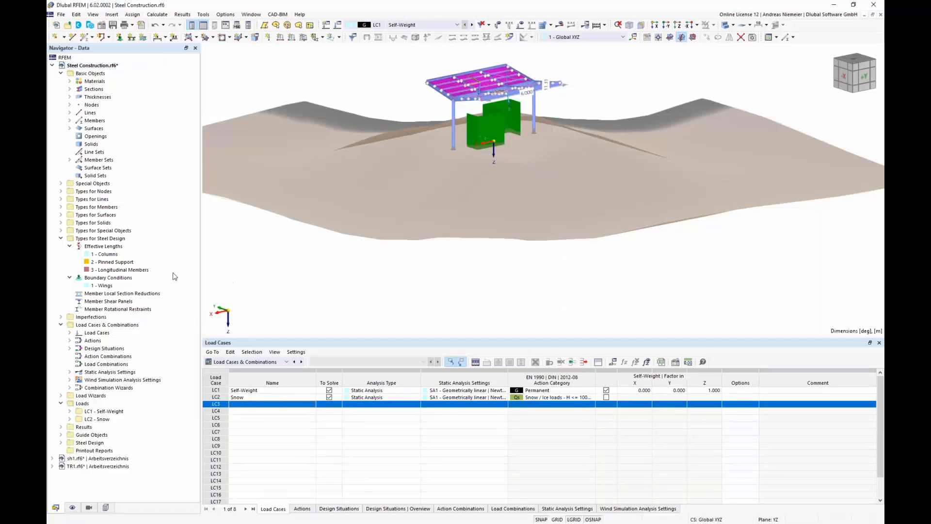
Collapse the navigator tree, expand the load wizards and create a new wind simulation.
right_click(159, 262)
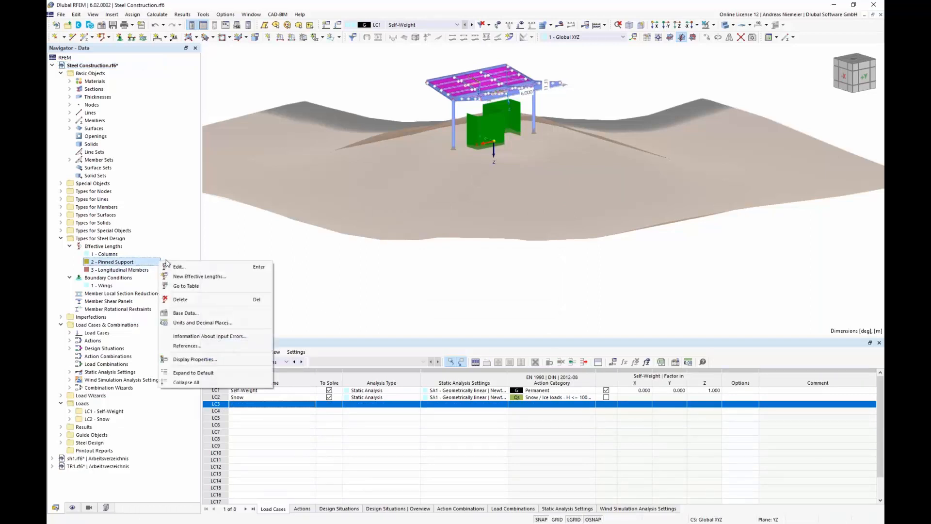
left_click(195, 382)
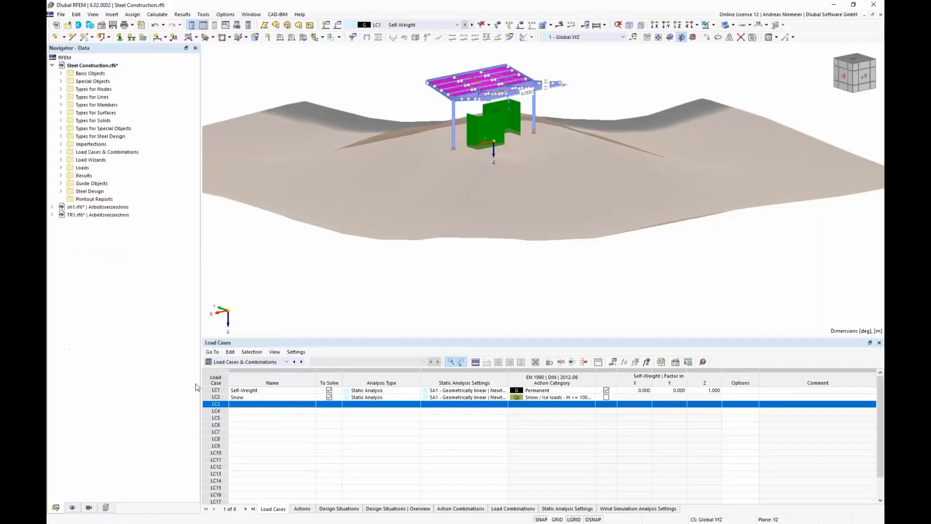
left_click(61, 160)
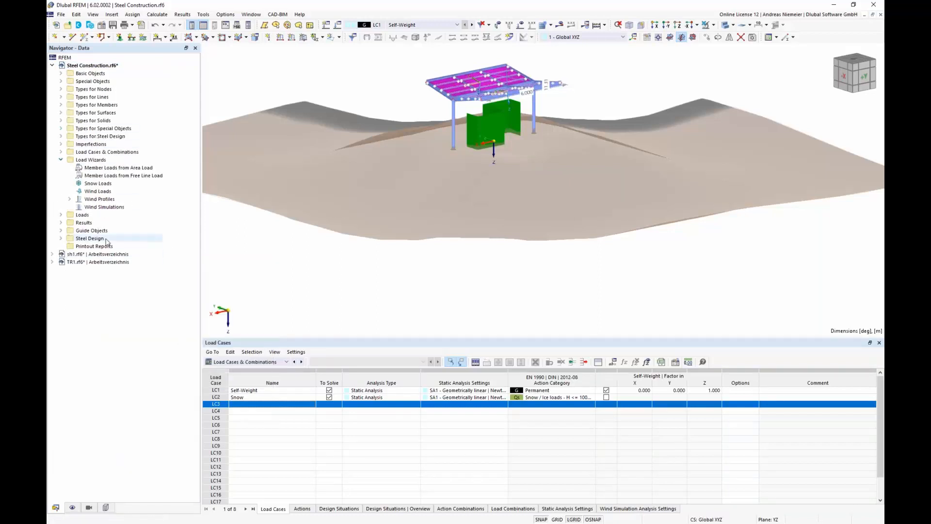
left_click(111, 207)
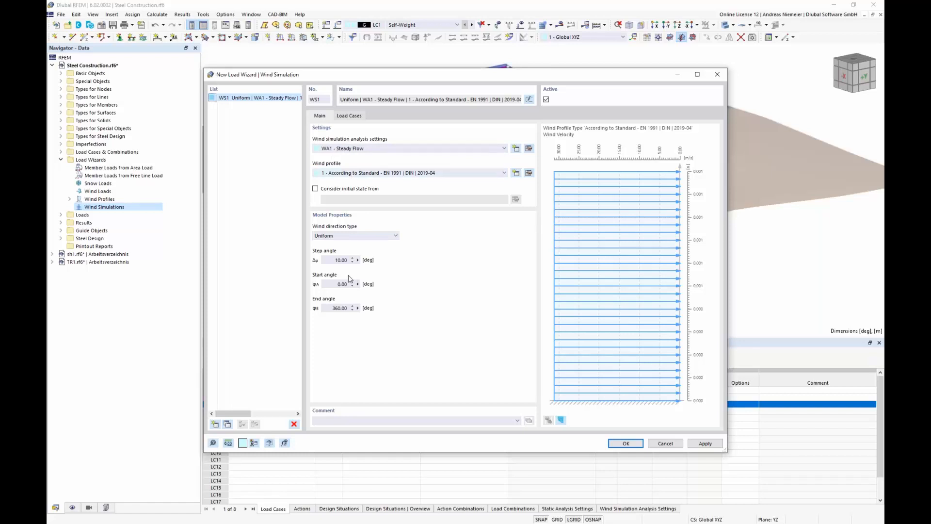
Set the step angle to 15° and the end angle to 90°, review the load cases and generate them.
left_click(361, 263)
type("15")
left_click(329, 310)
type("90")
left_click(349, 116)
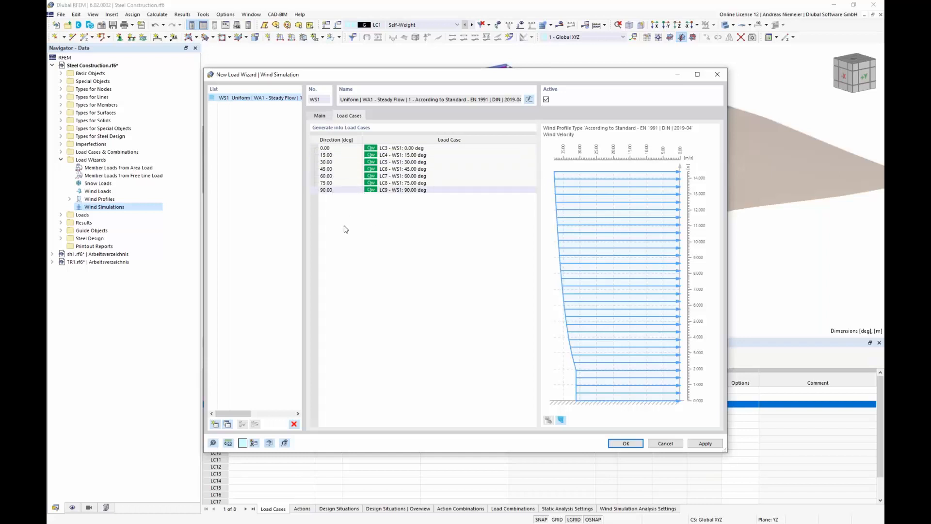
left_click(624, 443)
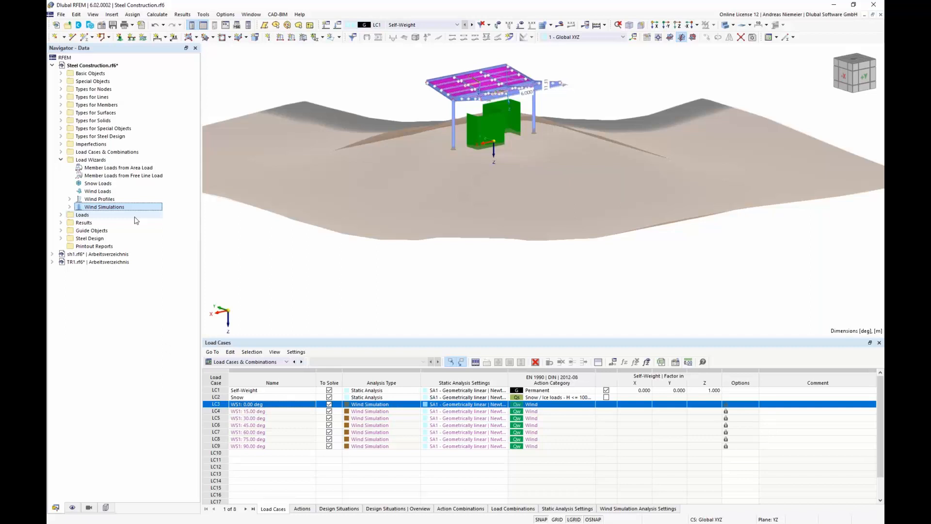
Close the Steel Construction model without saving its changes.
left_click(60, 14)
left_click(76, 55)
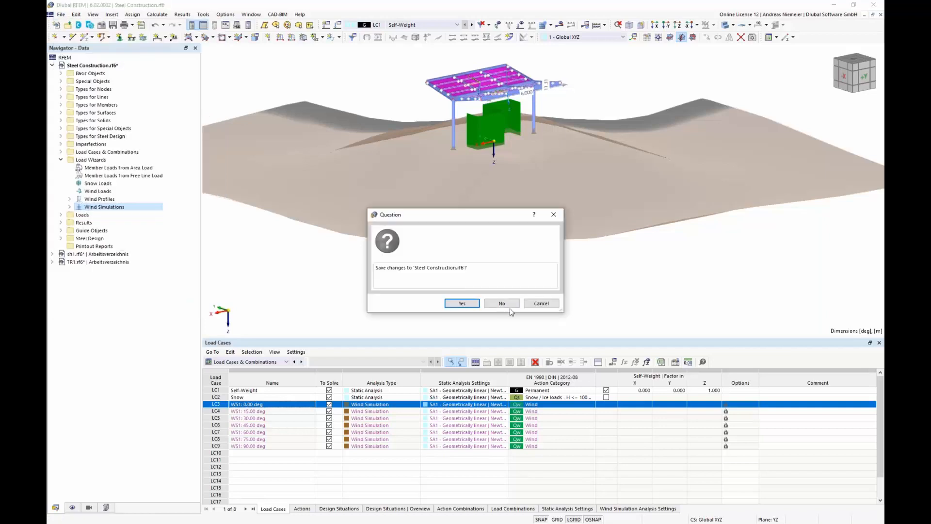
left_click(505, 306)
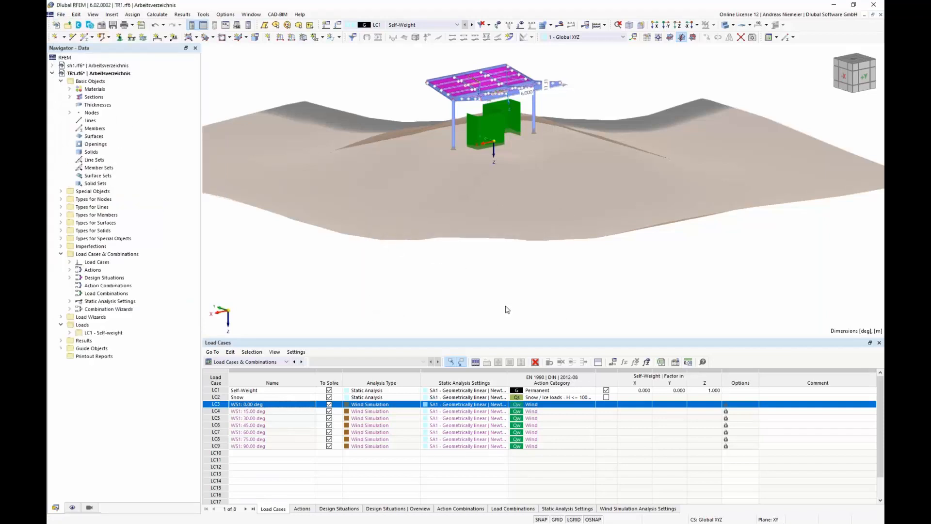
Open the model file Steel Construction with 15 deg wind segments from the Rwind2 Webinar folder.
left_click(60, 14)
left_click(75, 34)
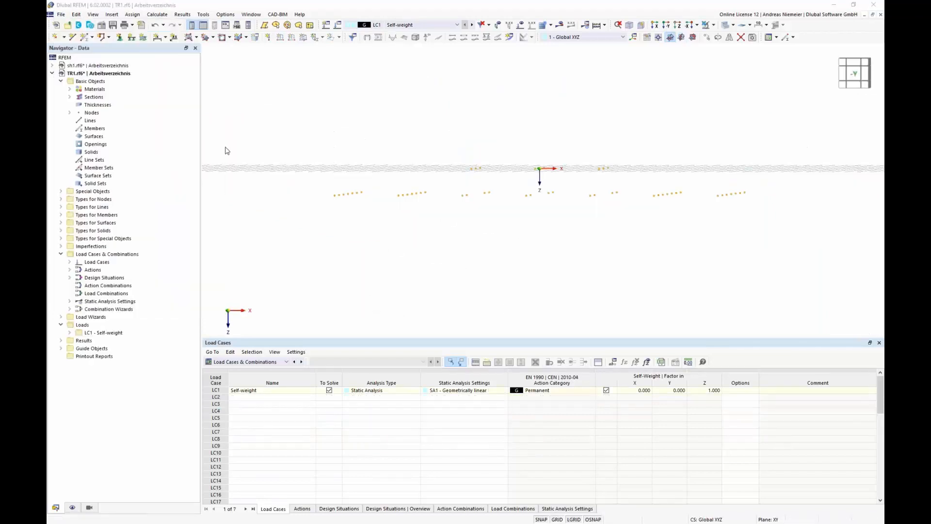
left_click(238, 173)
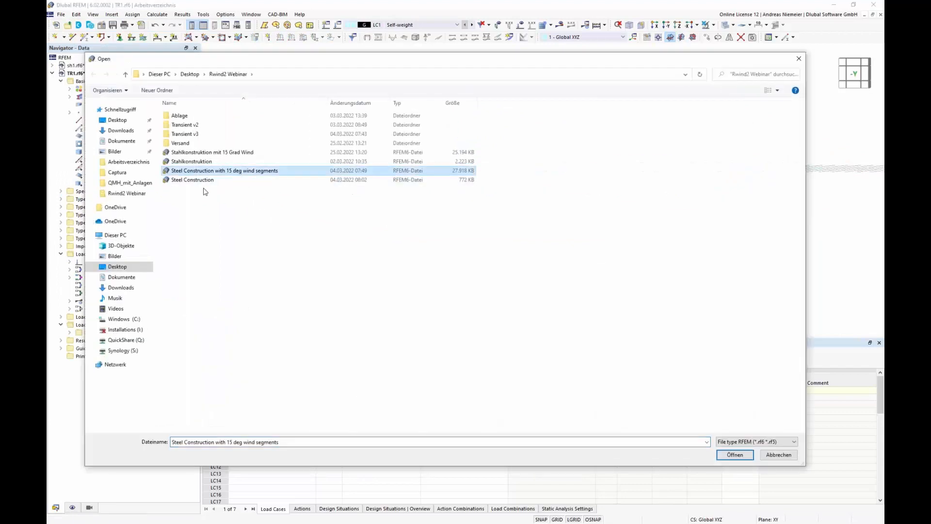
left_click(734, 454)
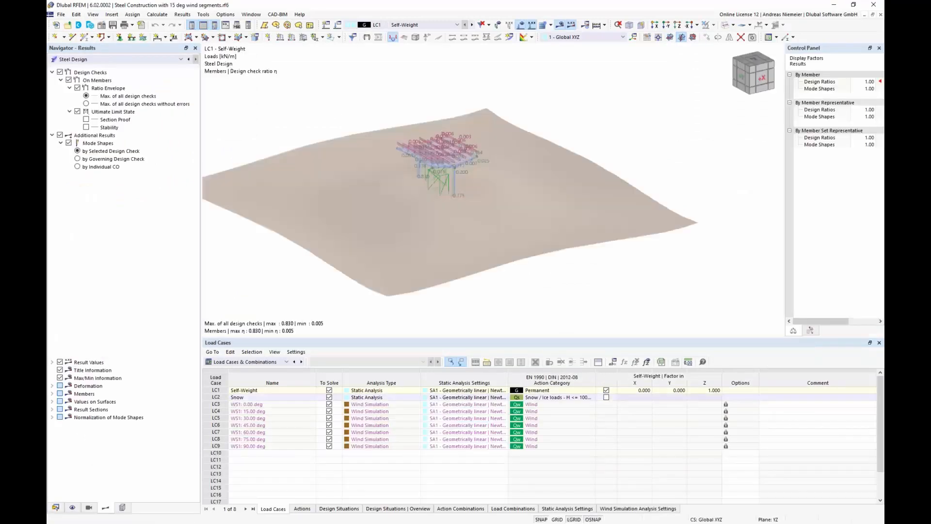
Switch the displayed results from Steel Design to Static Analysis and view the My moments of the members up close.
middle_click_drag(275, 284, 301, 235, "ctrl")
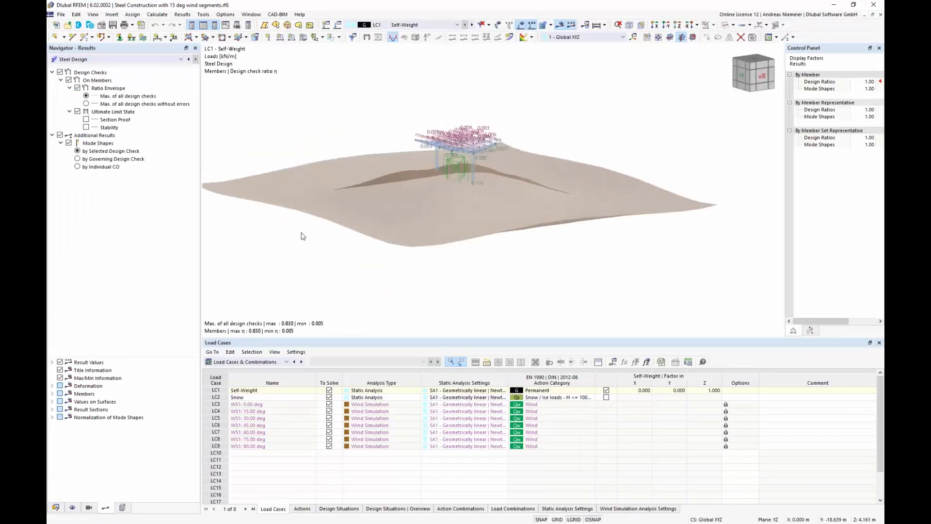
scroll(301, 235, "up", 3)
middle_click_drag(361, 136, 323, 161)
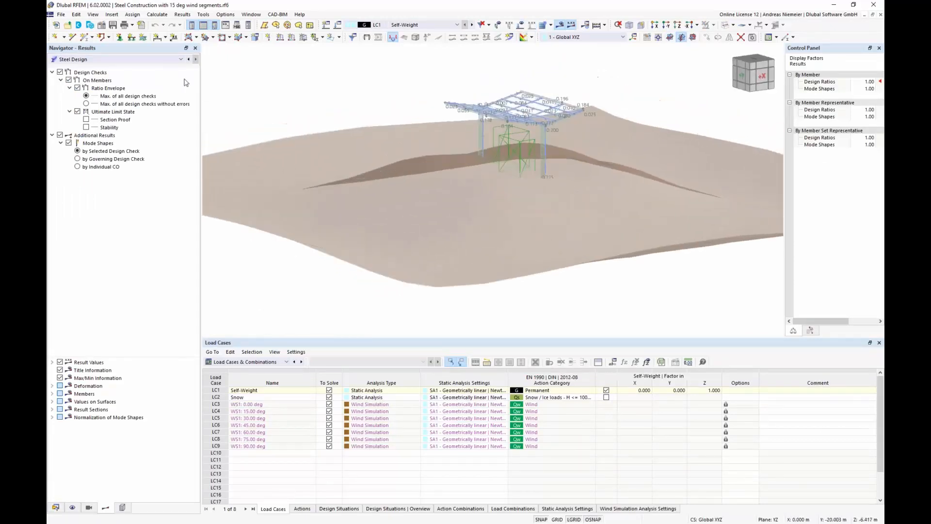
left_click(141, 62)
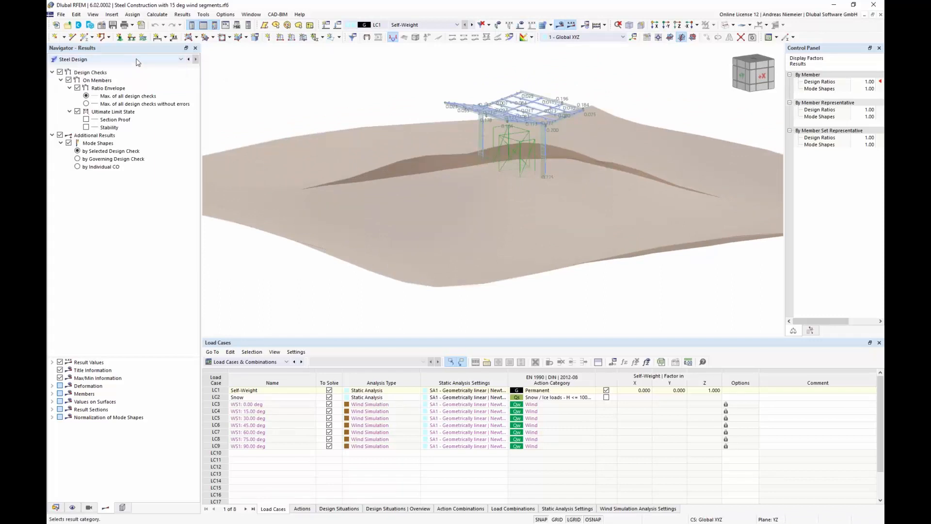
left_click(132, 67)
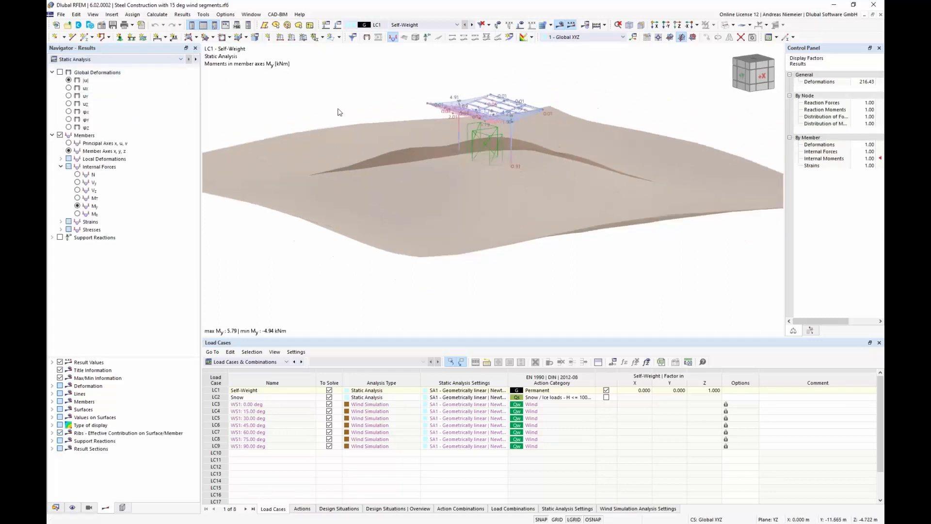
scroll(453, 115, "up", 3)
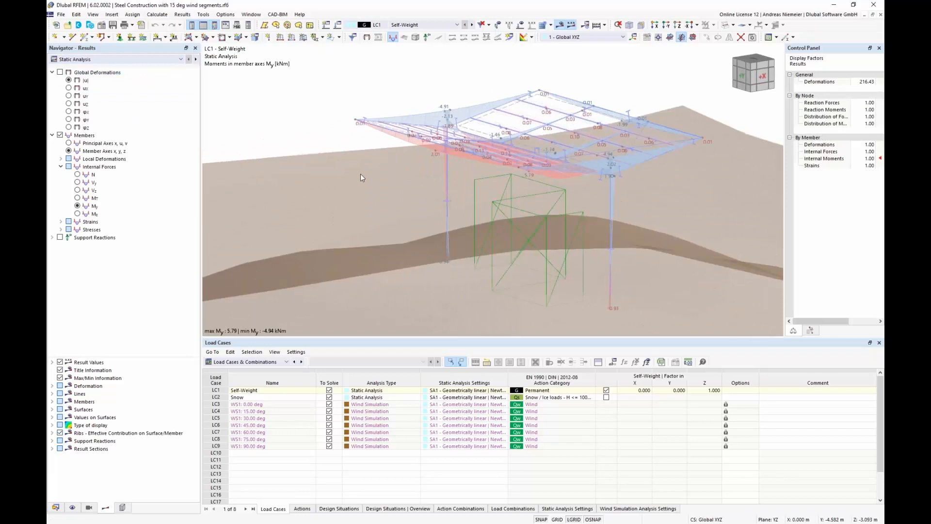
Display the wind load case LC3 WS1: 0.00 deg together with its loads.
left_click(412, 25)
left_click(412, 47)
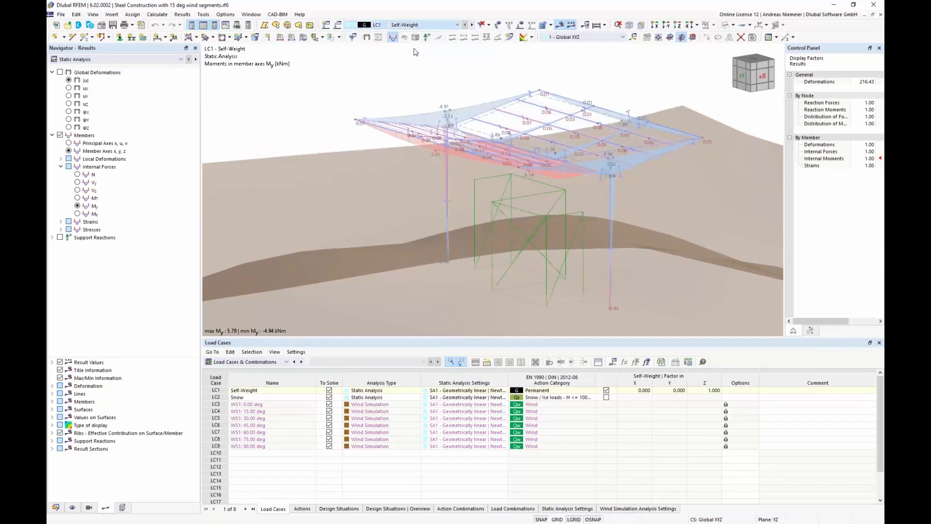
left_click(518, 26)
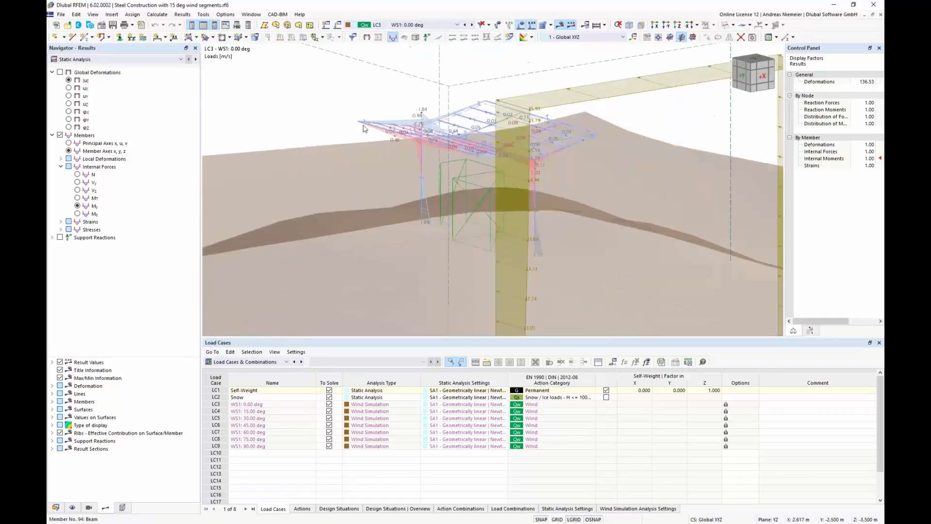
Look at the model in plan view and step through the wind load cases from LC4 at 15° to LC9 at 90°.
left_click(678, 26)
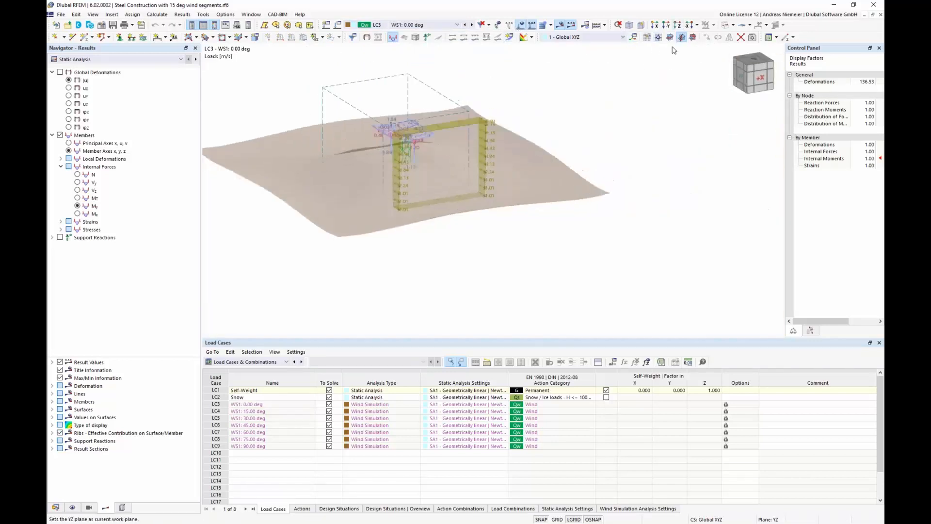
left_click(472, 26)
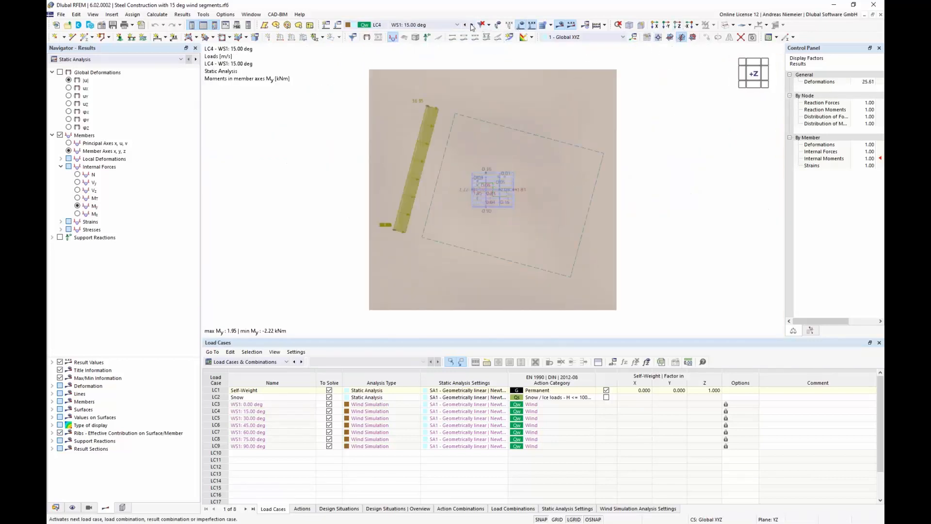
left_click(472, 25)
left_click(471, 26)
left_click(472, 26)
left_click(472, 26)
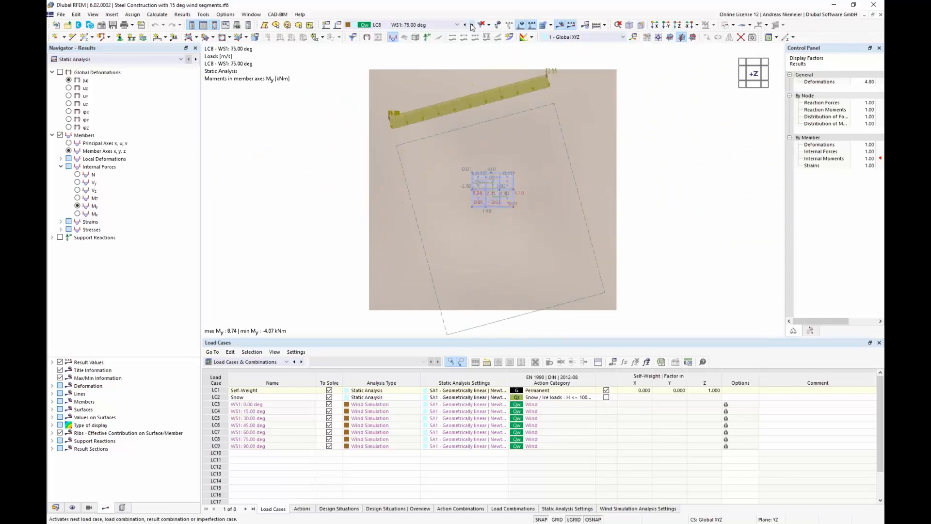
left_click(472, 26)
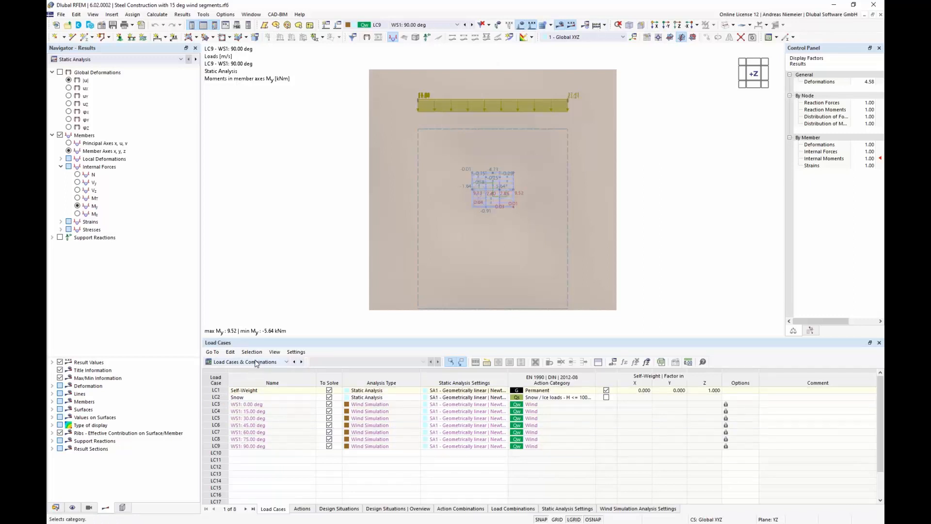
Calculate everything and show the load combinations table, enlarged to fit all combinations.
left_click(604, 25)
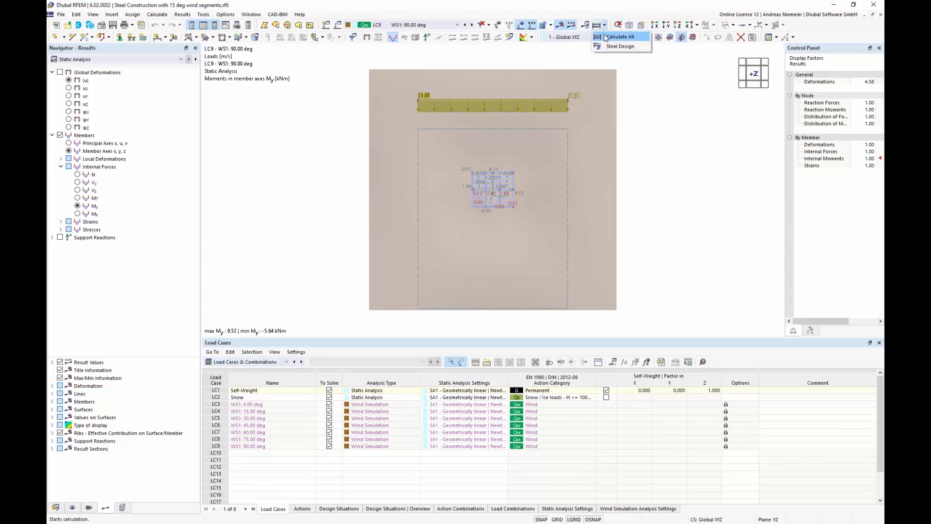
left_click(612, 37)
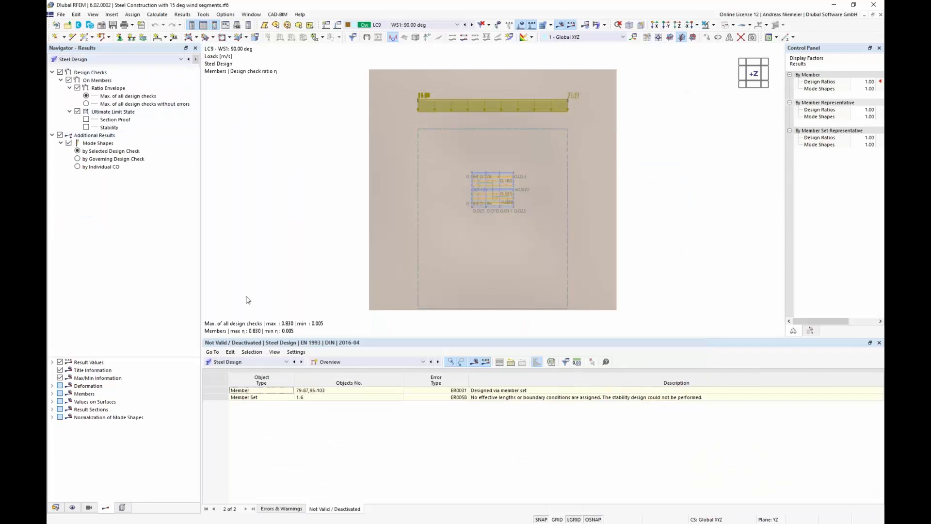
left_click(239, 361)
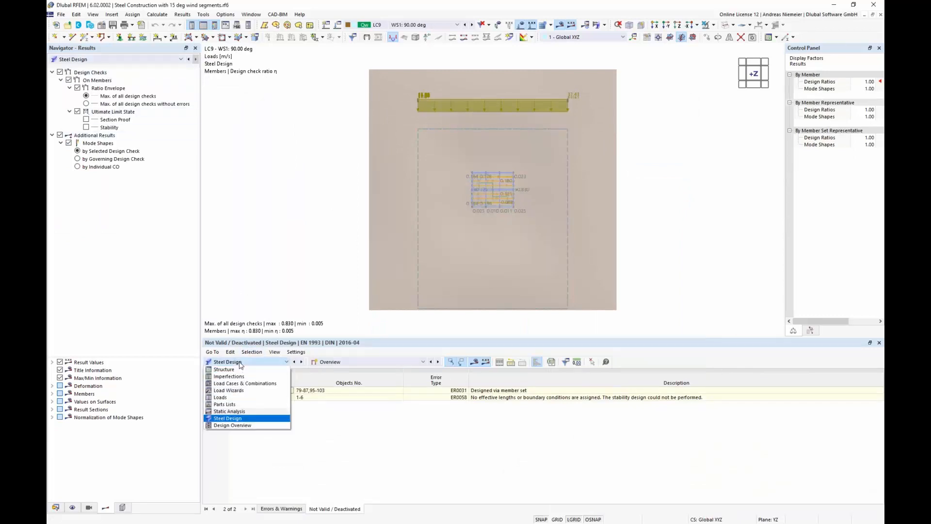
left_click(244, 383)
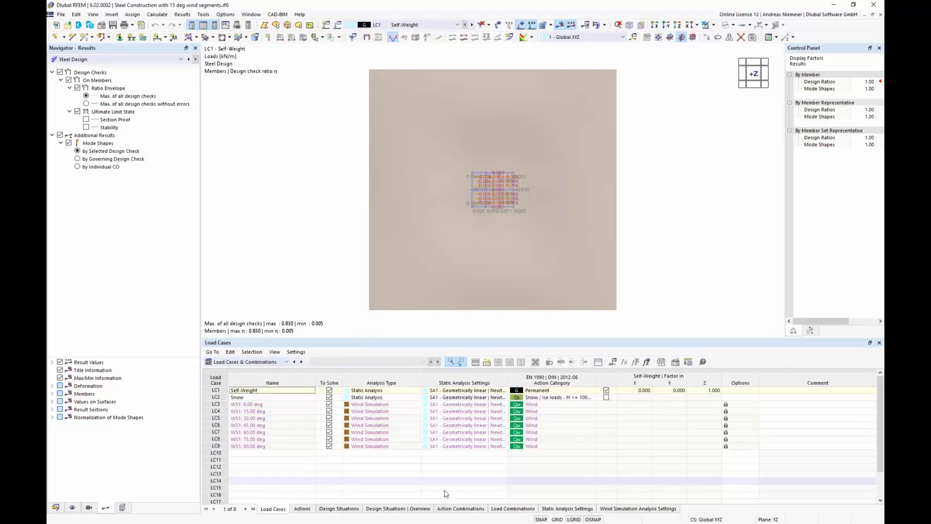
left_click(513, 508)
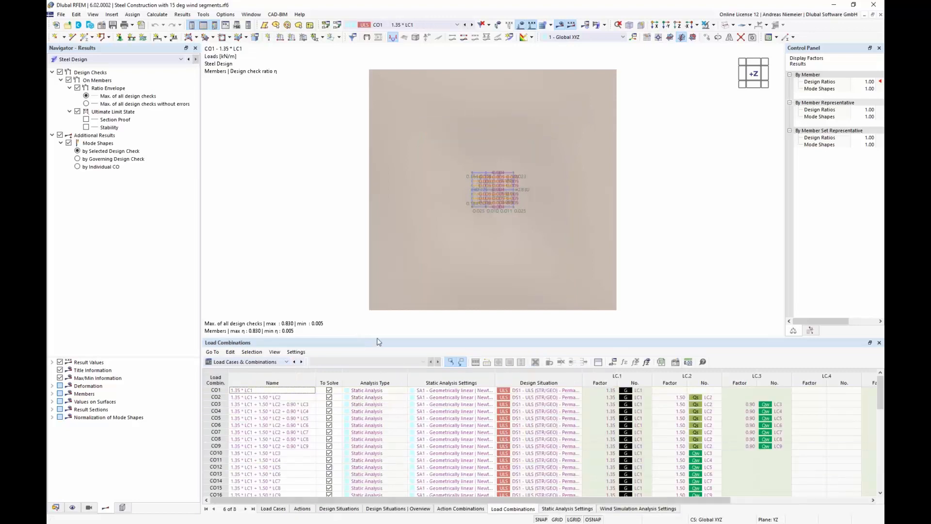
left_click_drag(377, 337, 373, 182)
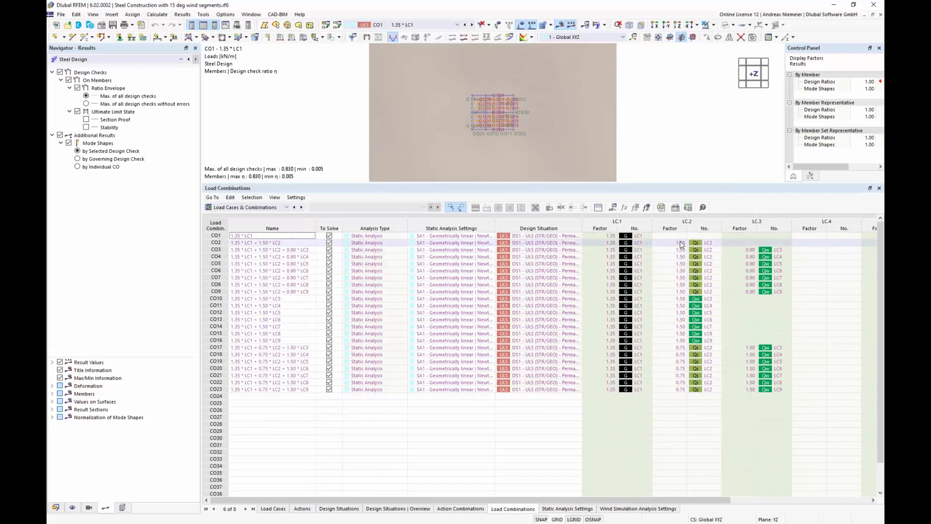
Examine the wind load case factors in combinations CO10 to CO16 and CO17 to CO22, and shrink the table again.
left_click_drag(677, 244, 678, 340)
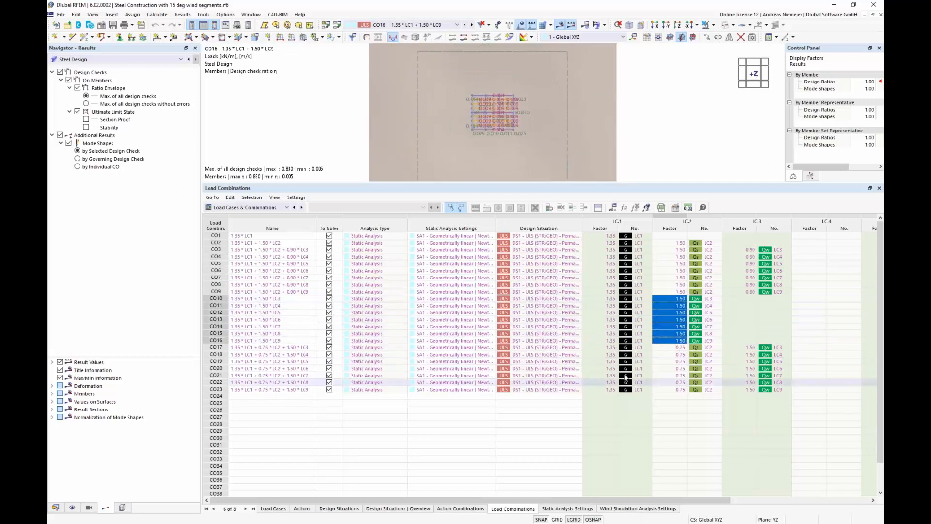
left_click_drag(740, 347, 740, 382)
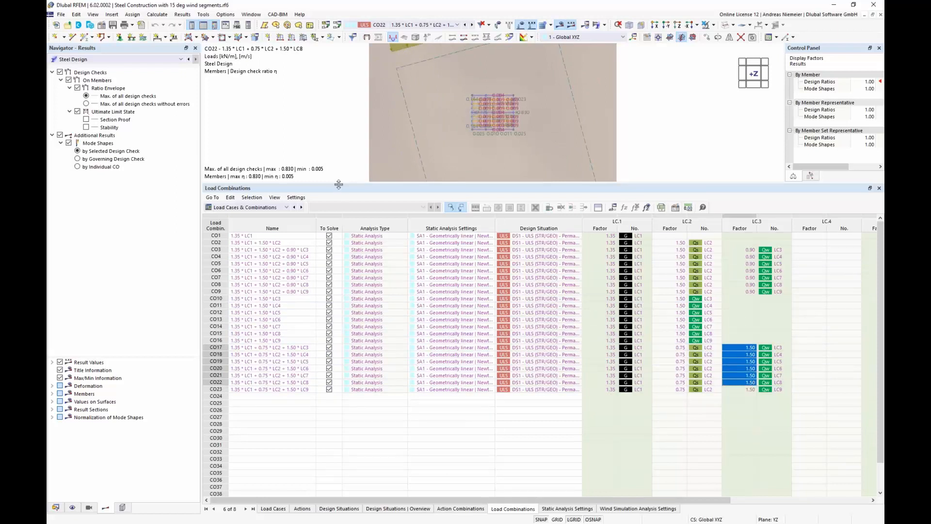
left_click_drag(338, 184, 339, 343)
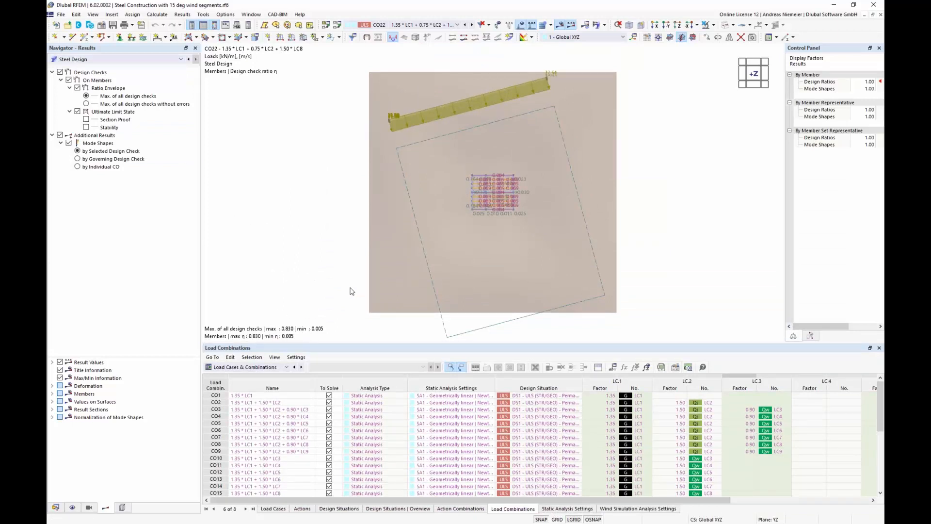
Show the Steel Design table of design ratios on members by design situation and look through the checks.
left_click(258, 367)
left_click(247, 423)
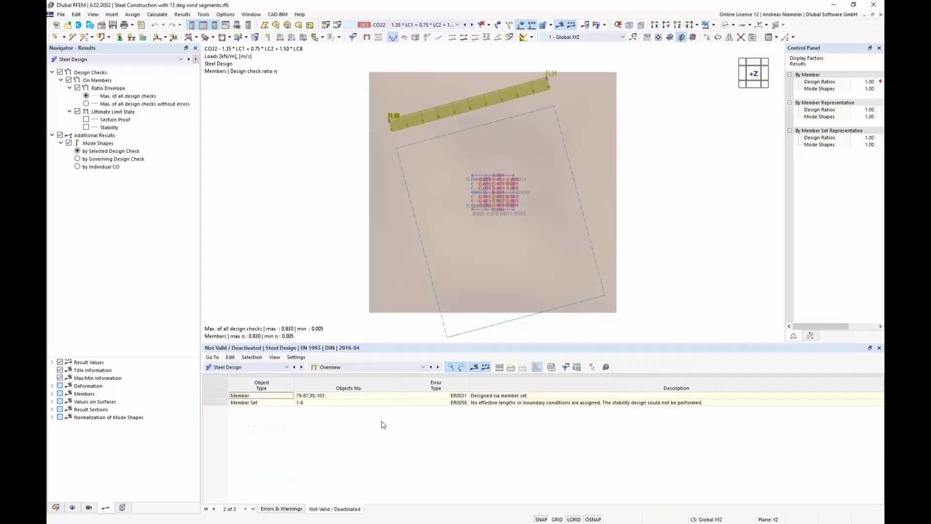
left_click(361, 367)
left_click(361, 389)
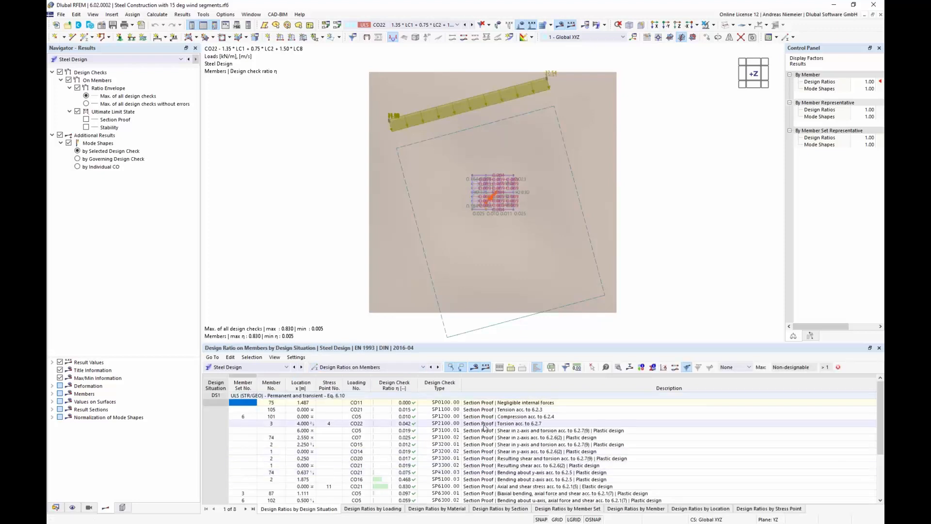
scroll(473, 443, "up", 3)
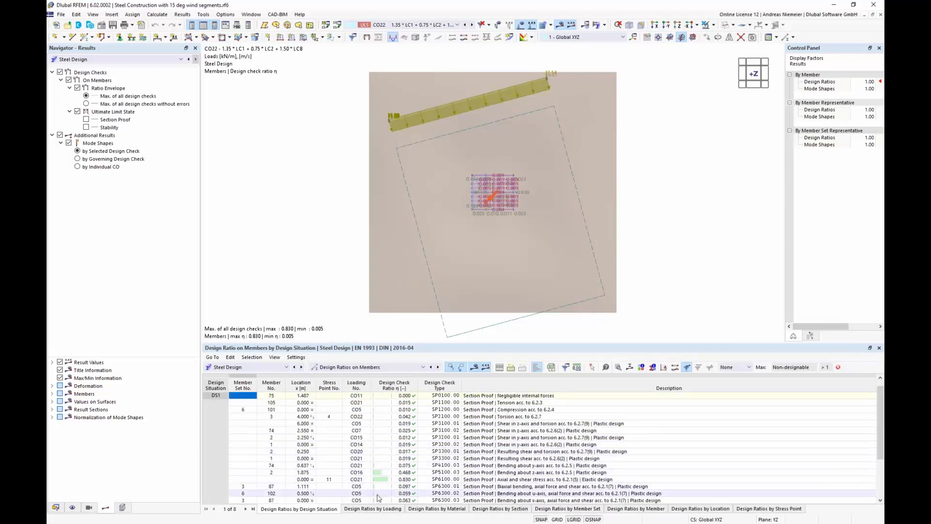
Review the design check details of the SP6100 axial and shear stress section proof, and close them.
left_click(485, 480)
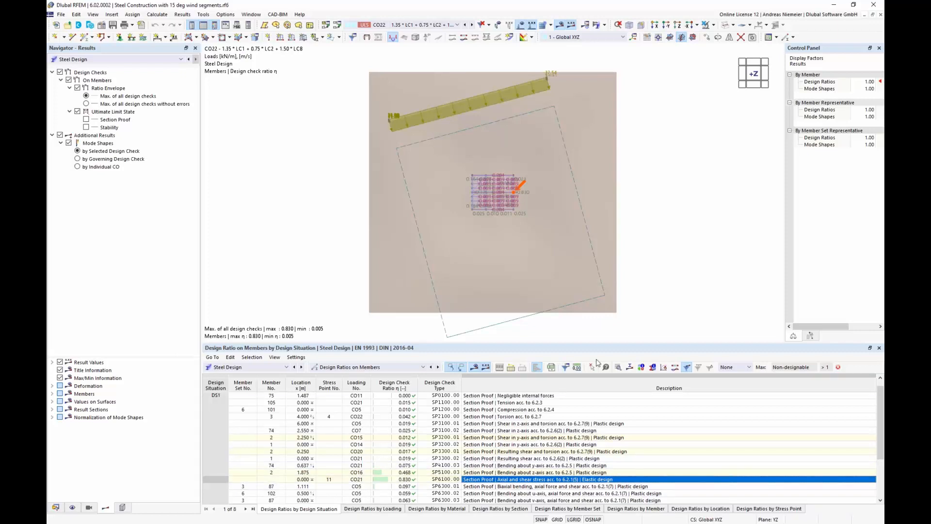
left_click(615, 366)
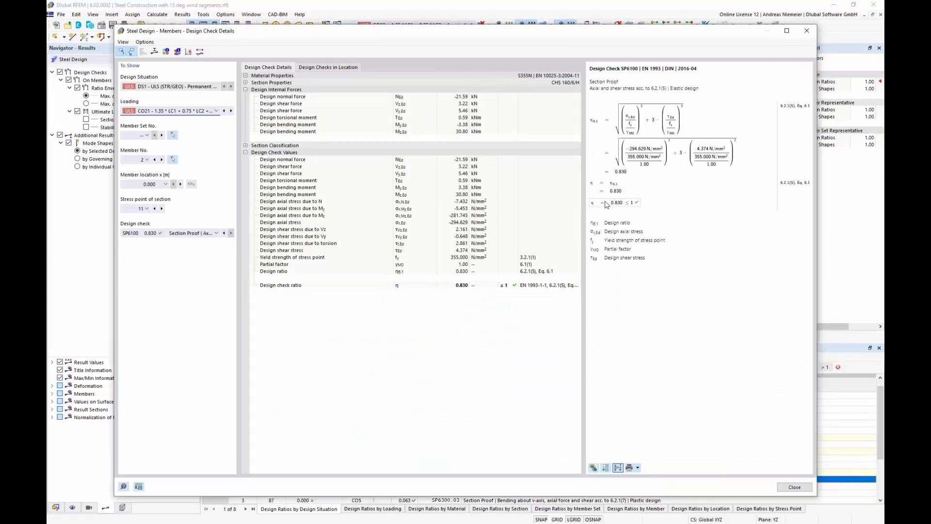
left_click(799, 487)
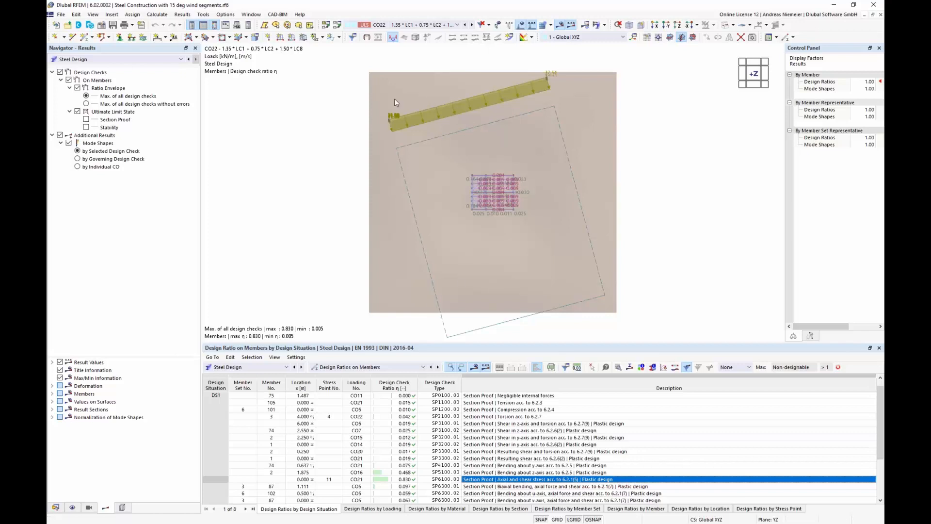
Open the wind simulation analysis settings and review the available simulation types, keeping Steady Flow.
left_click(162, 14)
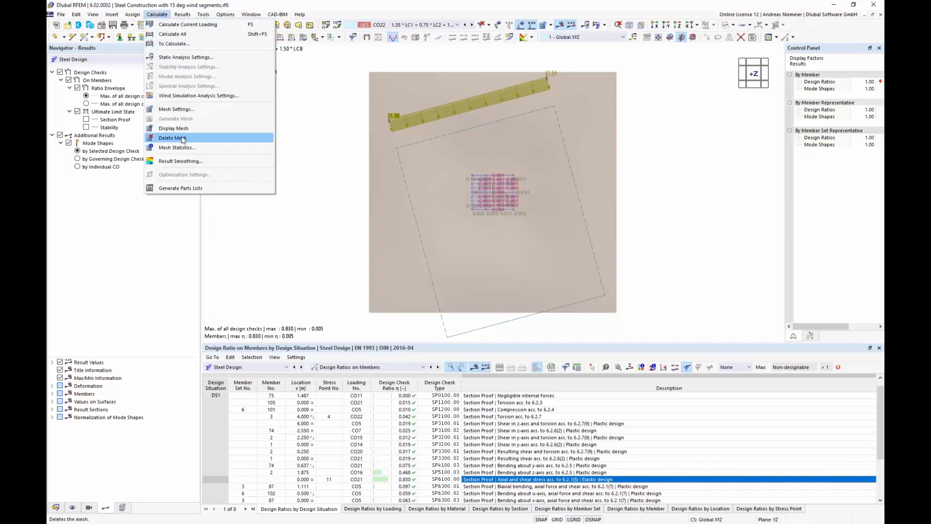
left_click(194, 96)
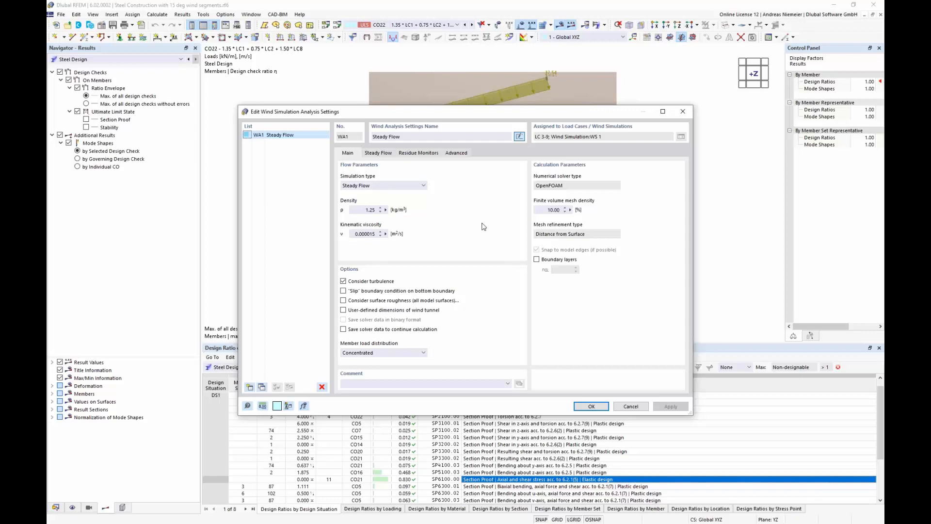
left_click(423, 186)
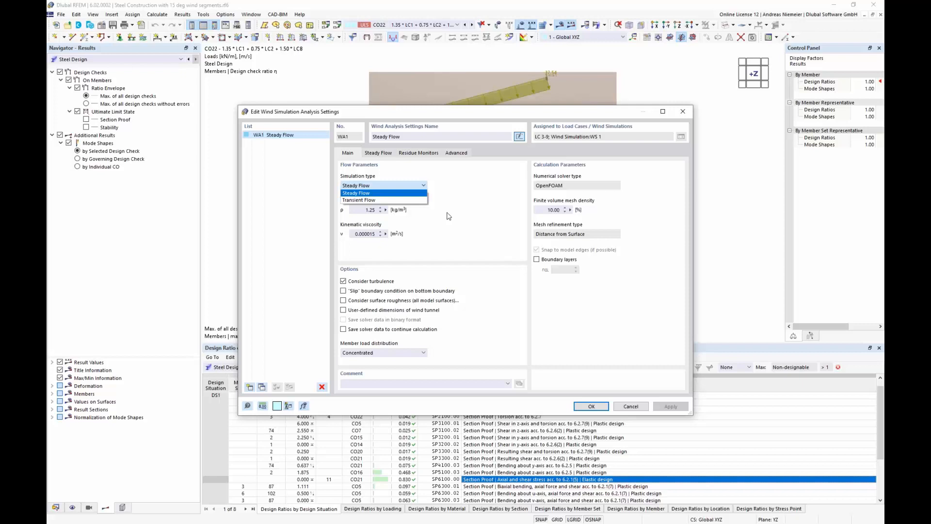
left_click(463, 188)
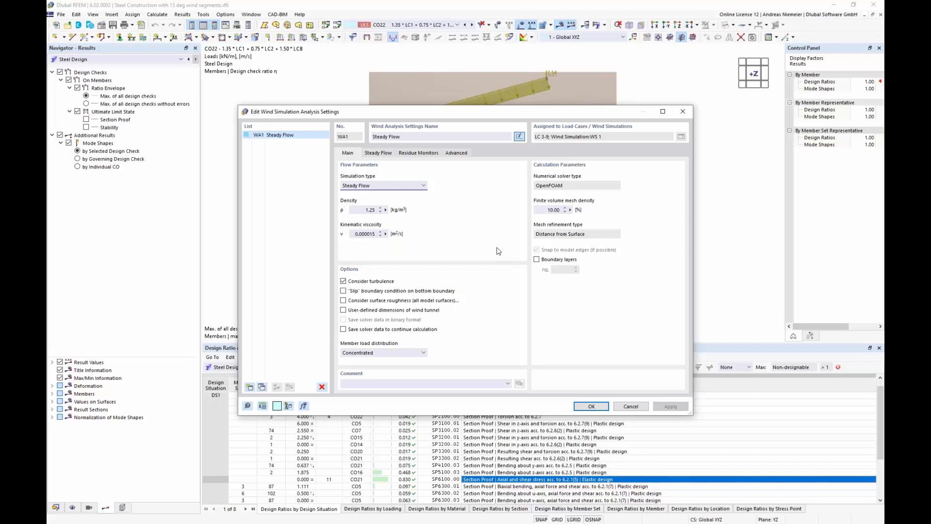
Close the wind analysis settings without changes, switch to the transient model in RWIND, and hide the drag forces on the surface pressure results.
left_click(630, 405)
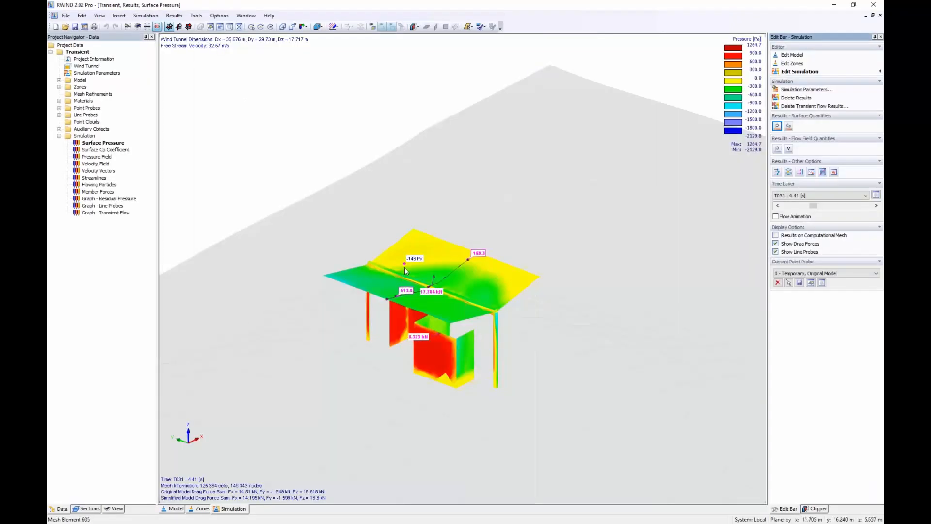
middle_click_drag(473, 405, 428, 199)
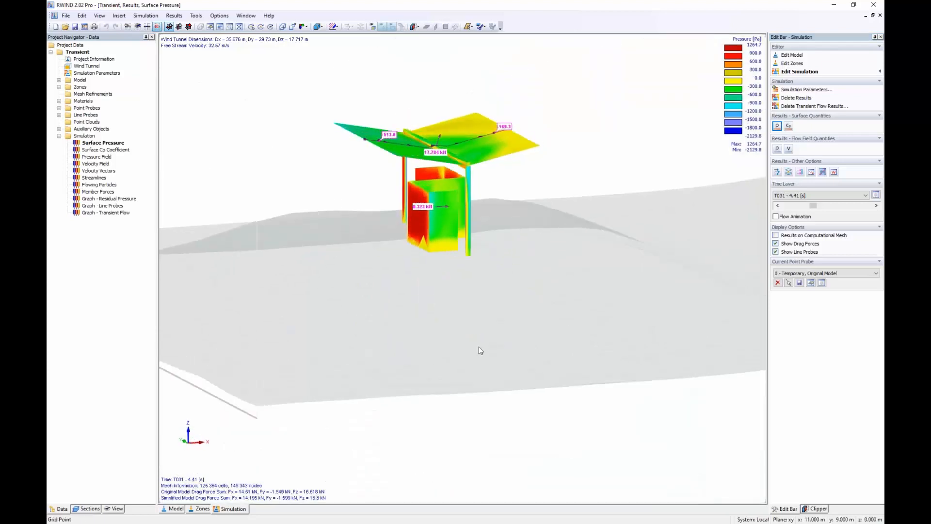
mouse_move(484, 144)
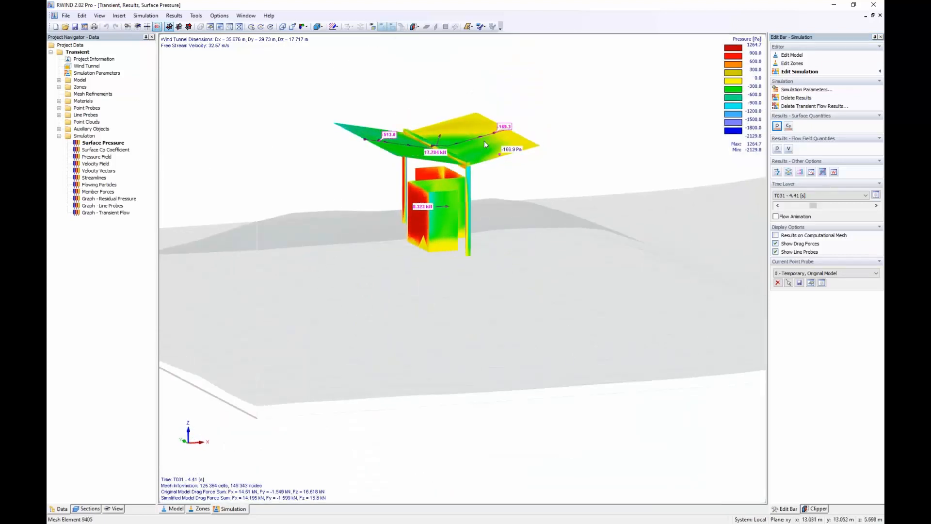
left_click(775, 244)
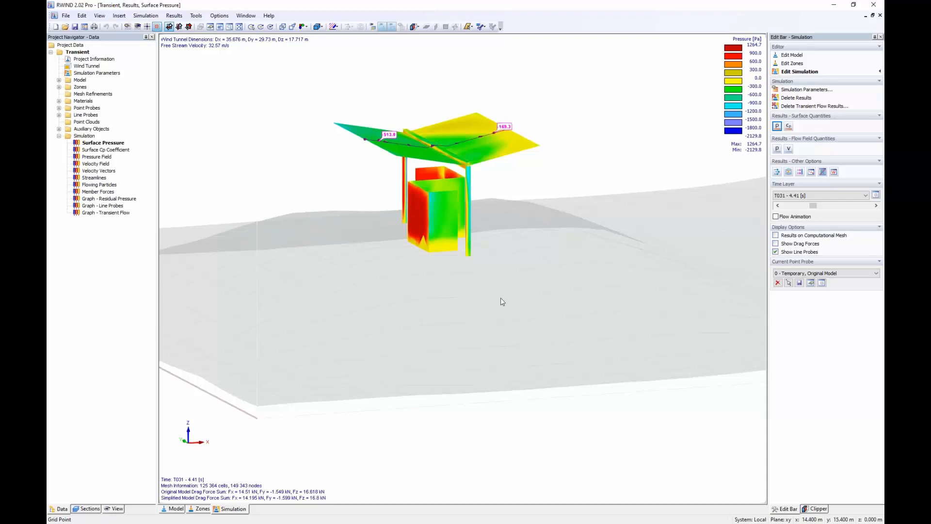
middle_click_drag(503, 302, 584, 333, "ctrl")
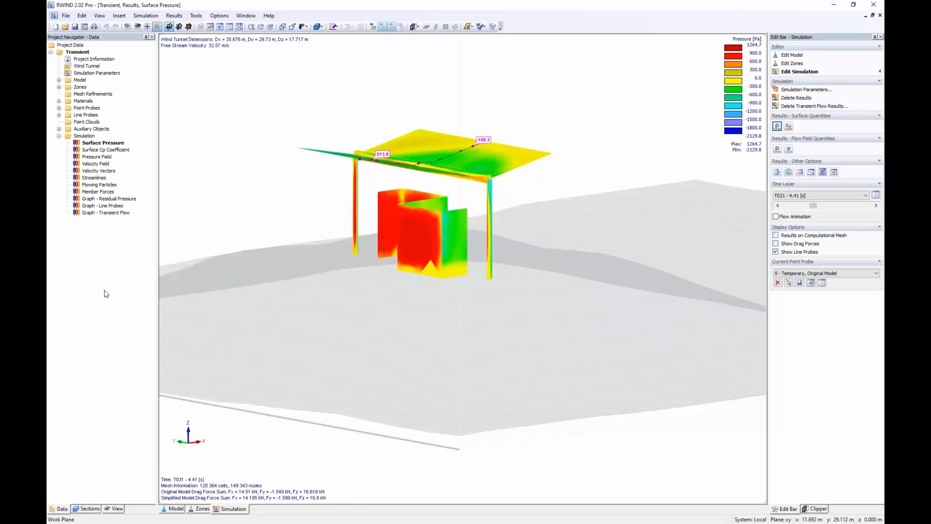
Open the simulation parameters, review the transient flow settings and the master time layer choices for RFEM, and close them without changes.
double_click(97, 72)
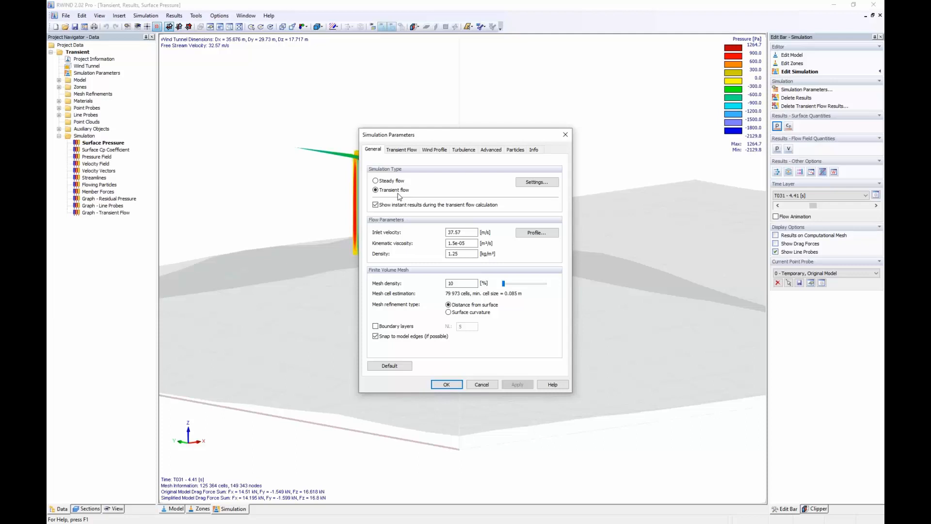
left_click(401, 149)
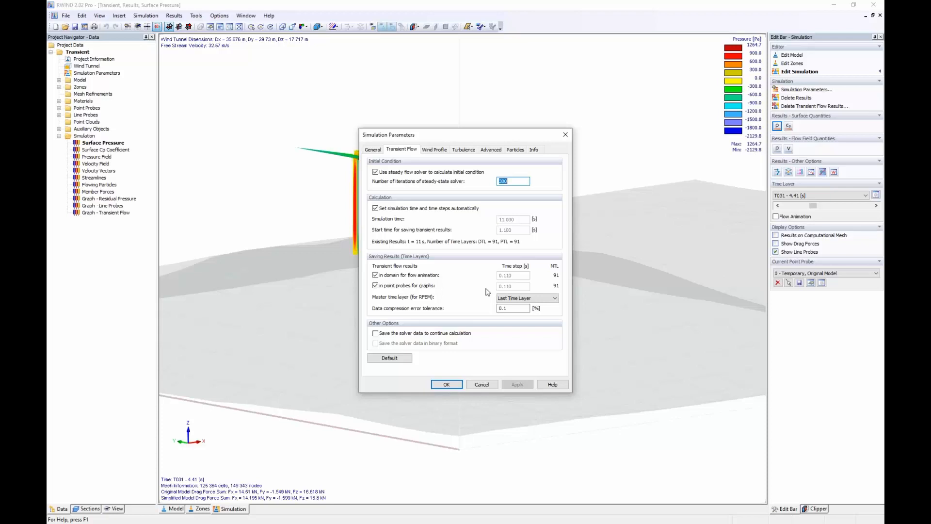
left_click(555, 298)
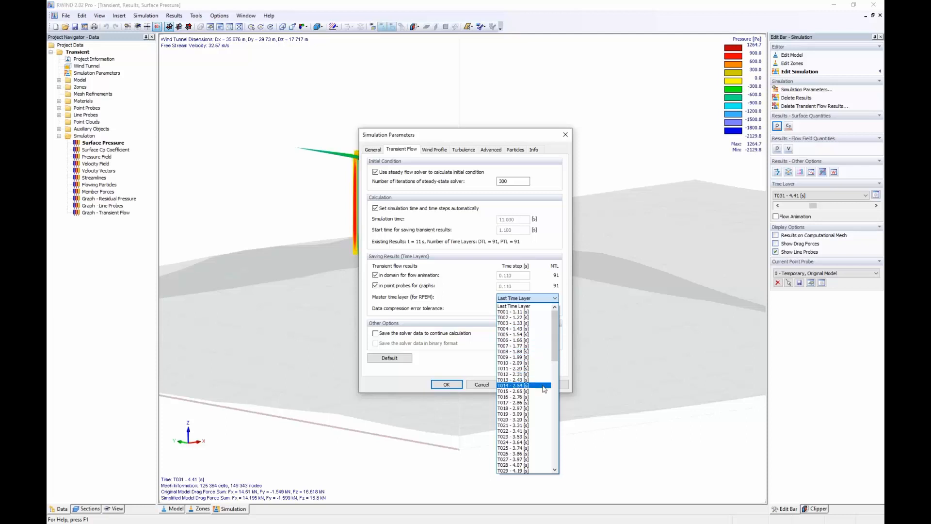
left_click(449, 314)
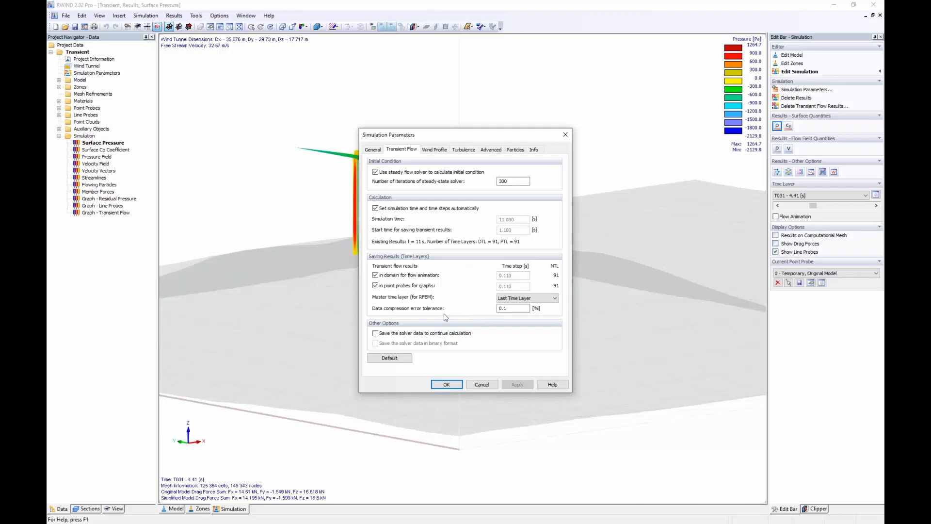
left_click(481, 384)
Look through the available time layers, display the surface pressure at T028 - 4.07 [s], and inspect the canopy roof up close from above.
left_click(805, 195)
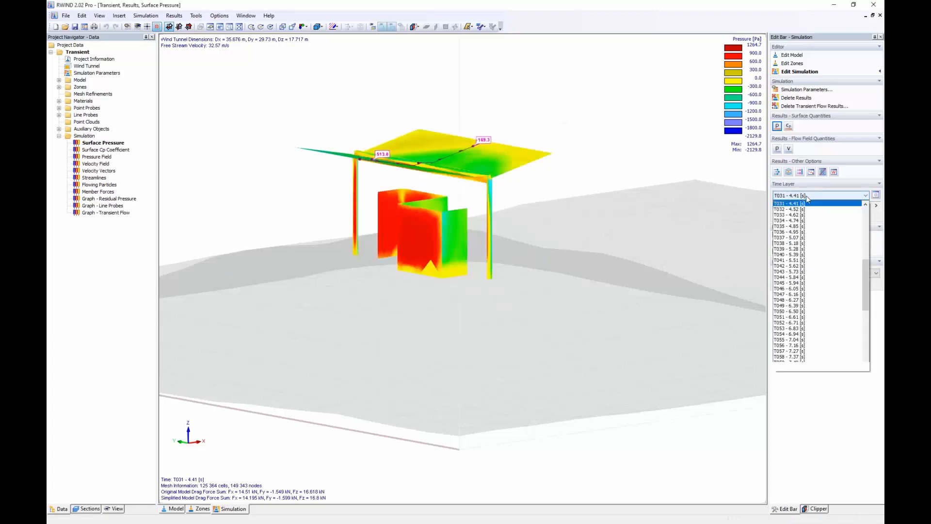
scroll(808, 293, "down", 10)
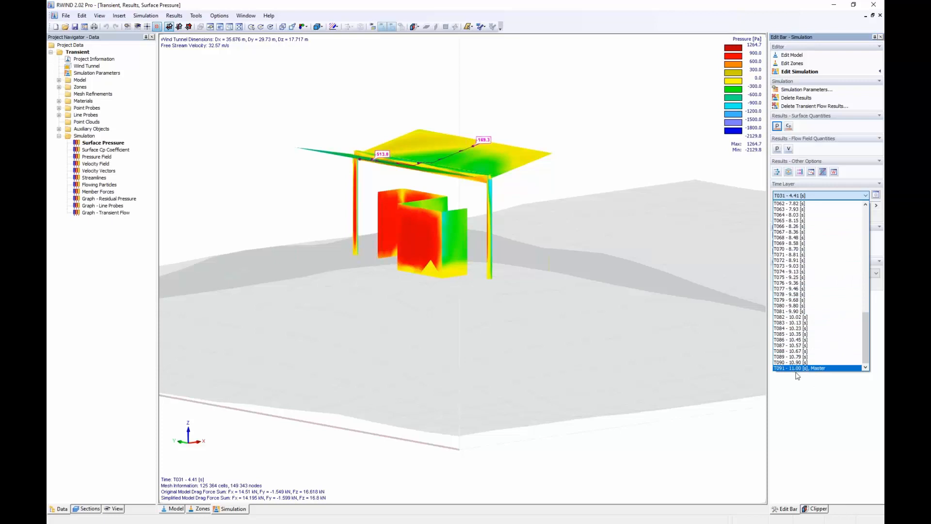
scroll(819, 337, "up", 1)
scroll(818, 338, "up", 13)
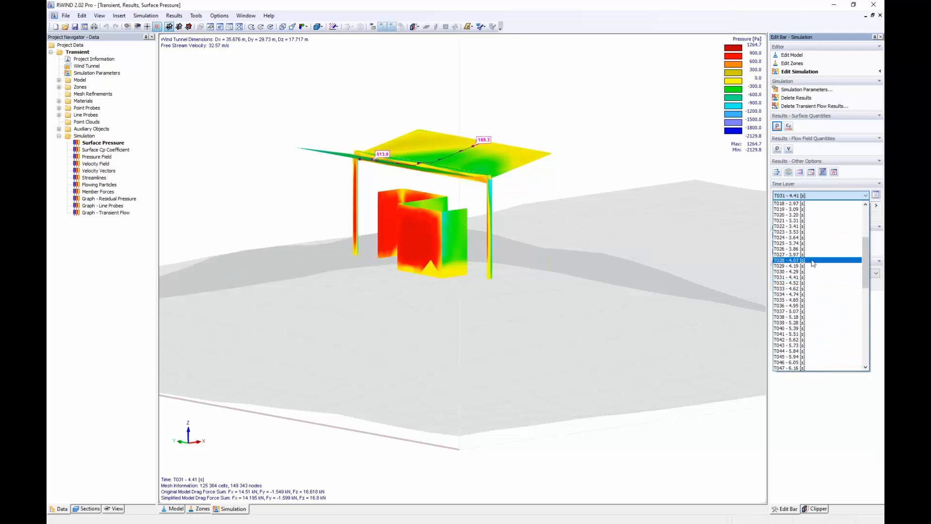
left_click(813, 262)
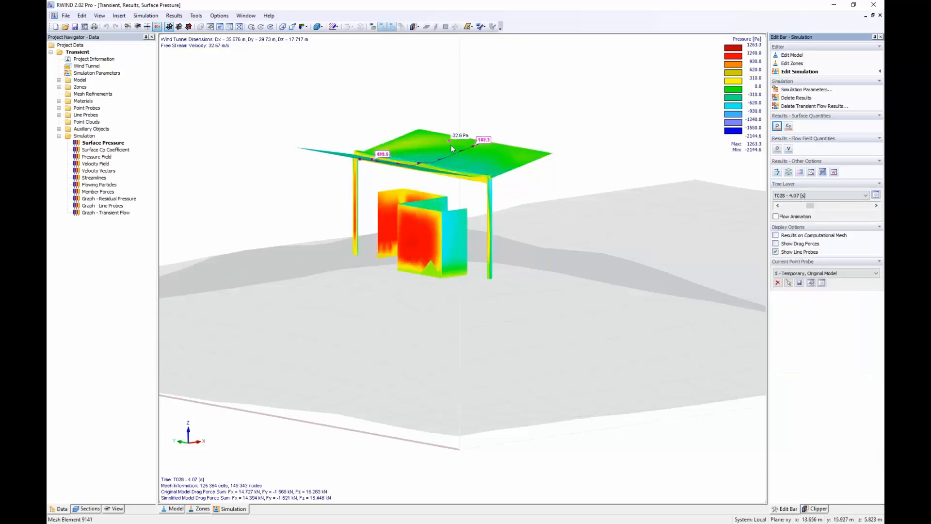
scroll(451, 145, "up", 1)
scroll(445, 121, "down", 1)
middle_click_drag(445, 120, 446, 136, "ctrl")
scroll(445, 136, "up", 3)
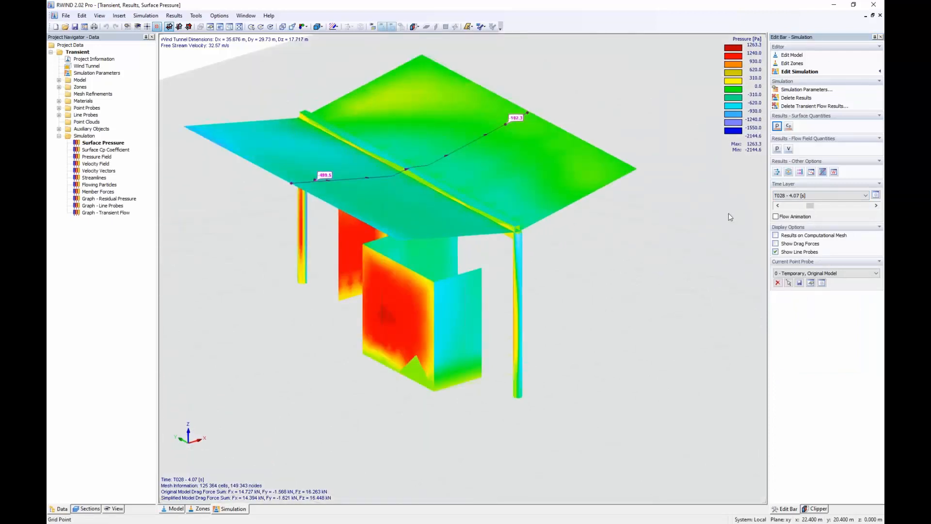
Show the surface pressure at T042 - 5.62 [s], advance to T047 - 6.16 [s], and play and stop the flow animation.
left_click(822, 195)
left_click(801, 284)
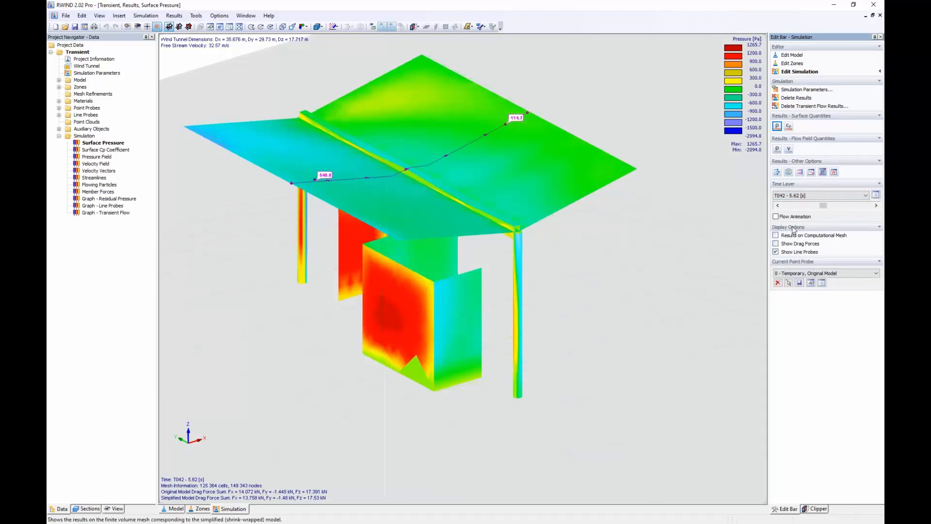
left_click(876, 205)
left_click(876, 206)
left_click(876, 206)
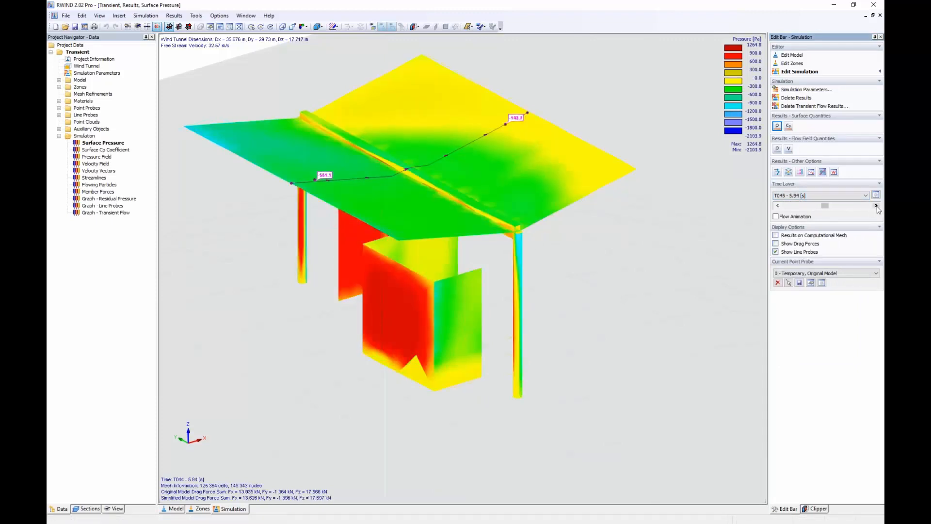
left_click(876, 205)
left_click(876, 205)
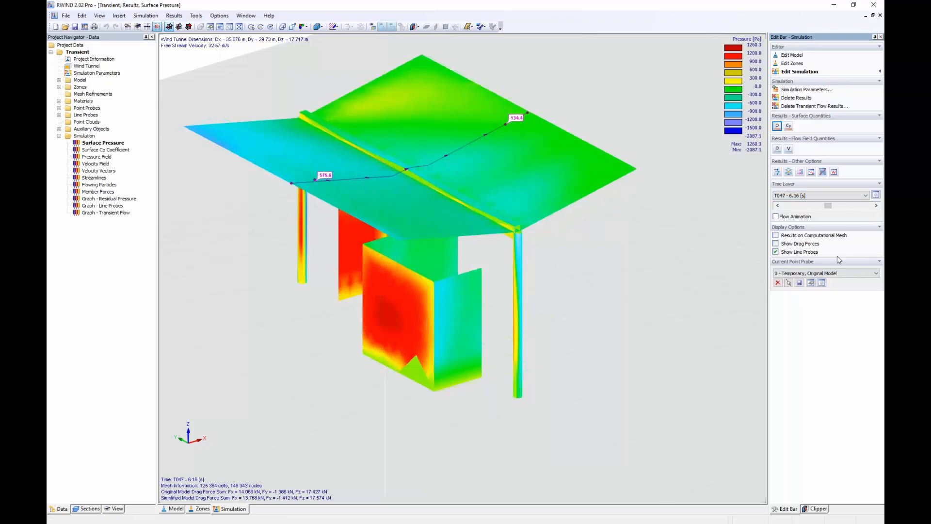
left_click(775, 216)
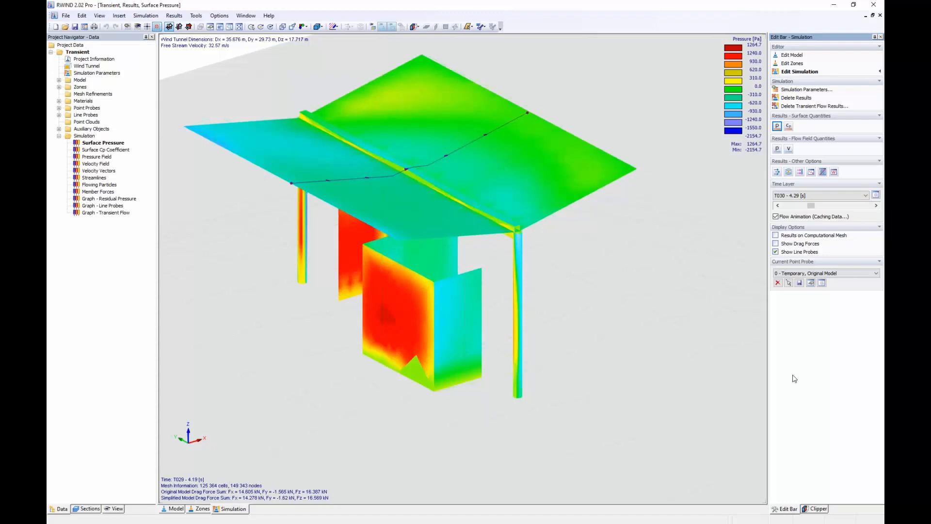
left_click(775, 217)
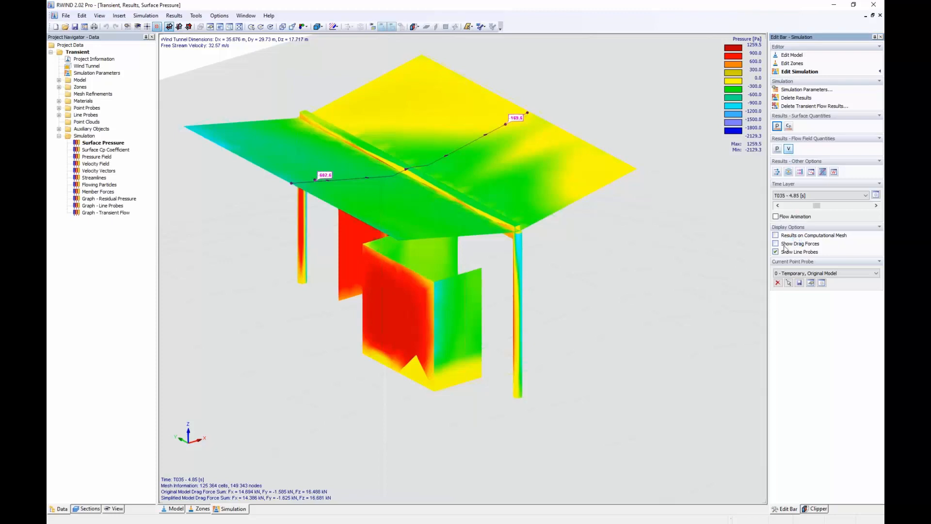
Display the velocity field on the section plane, view it from the side, and play and stop its flow animation.
scroll(509, 253, "down", 3)
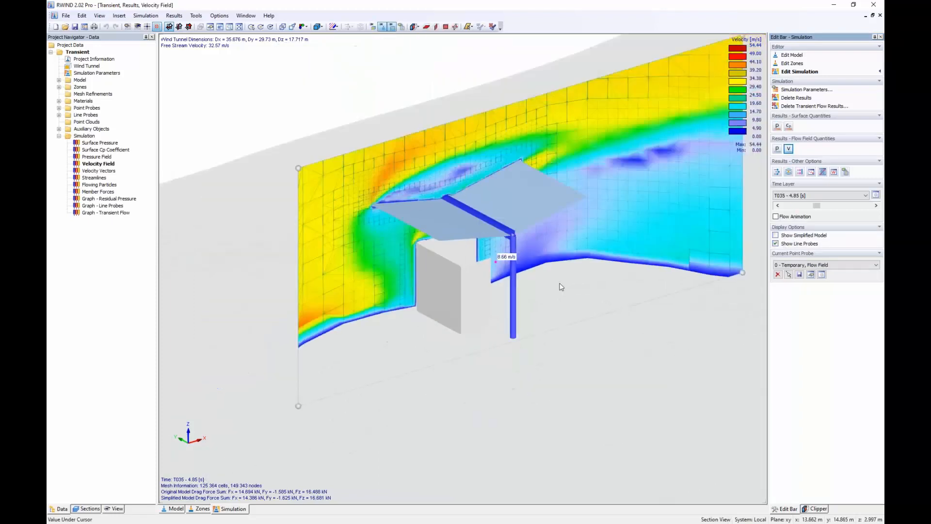
middle_click_drag(558, 285, 444, 267)
scroll(379, 215, "up", 3)
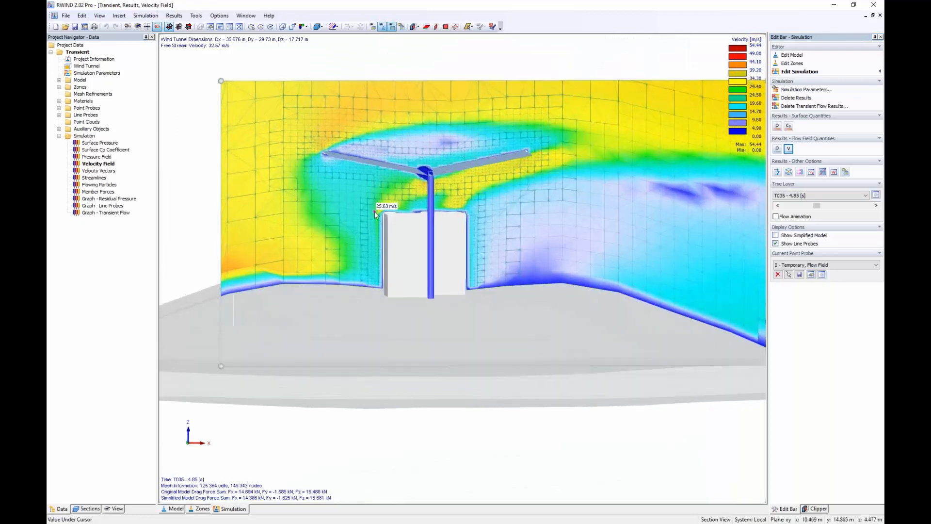
scroll(571, 225, "down", 2)
middle_click_drag(570, 225, 428, 223)
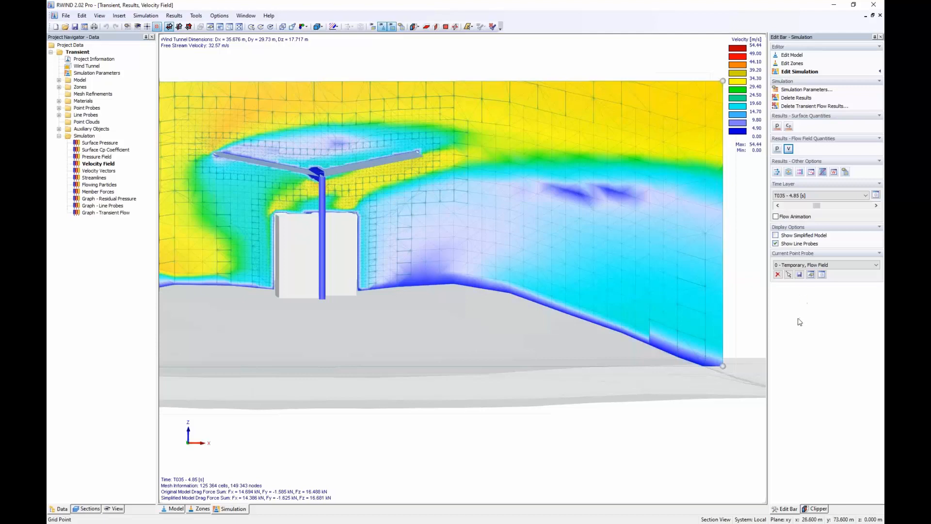
left_click(776, 216)
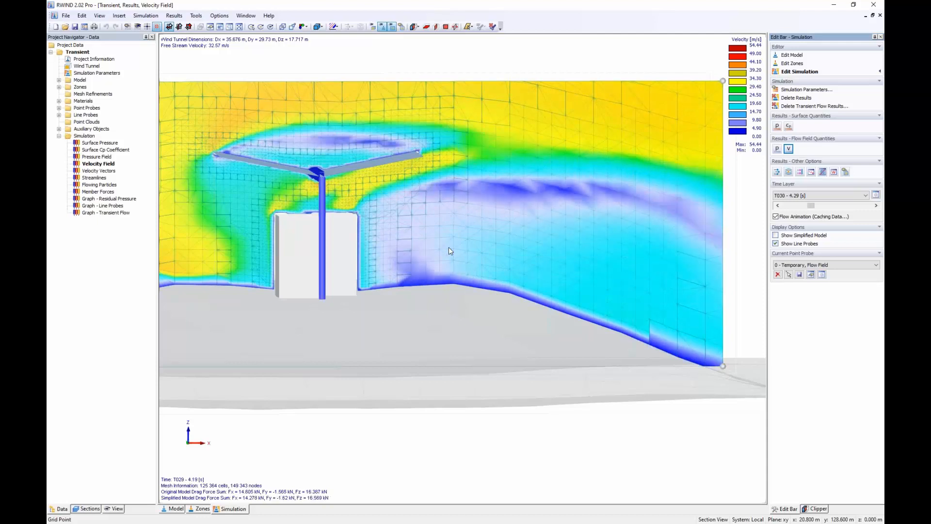
left_click(776, 217)
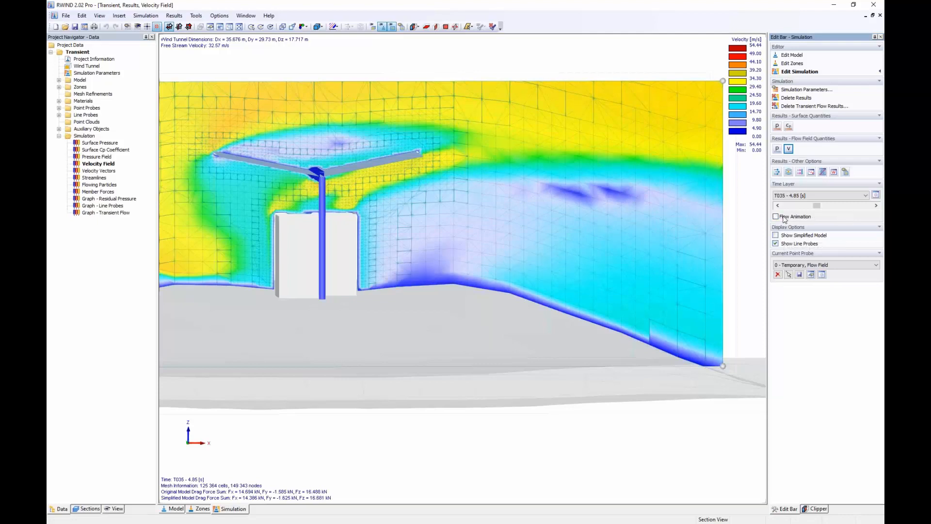
Display the velocity vectors with the flow animation running, stop it, and view the section plane around the canopy obliquely.
left_click(776, 172)
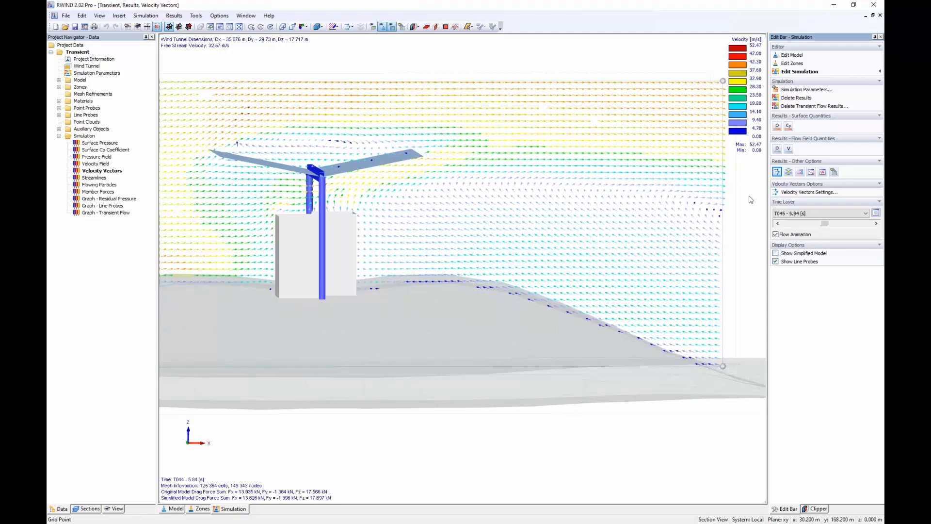
left_click(775, 235)
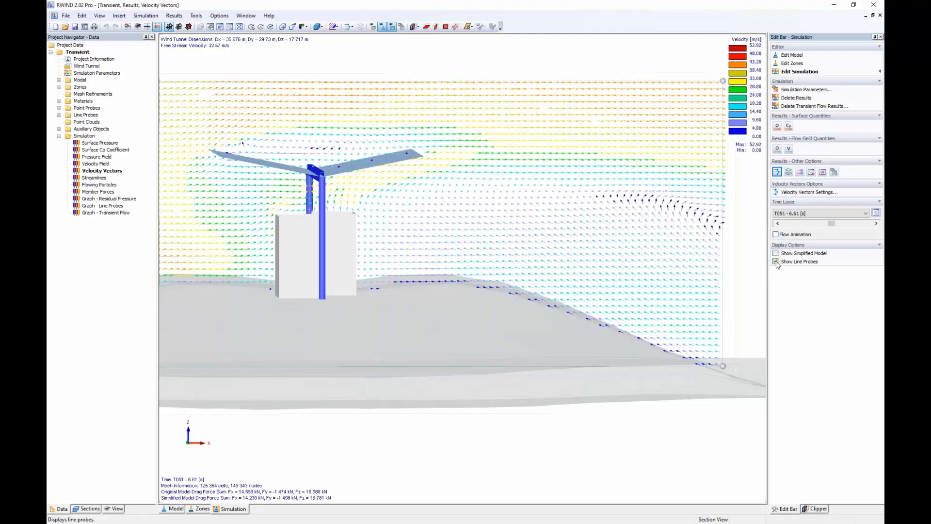
scroll(473, 249, "down", 1)
middle_click_drag(473, 249, 374, 244, "ctrl")
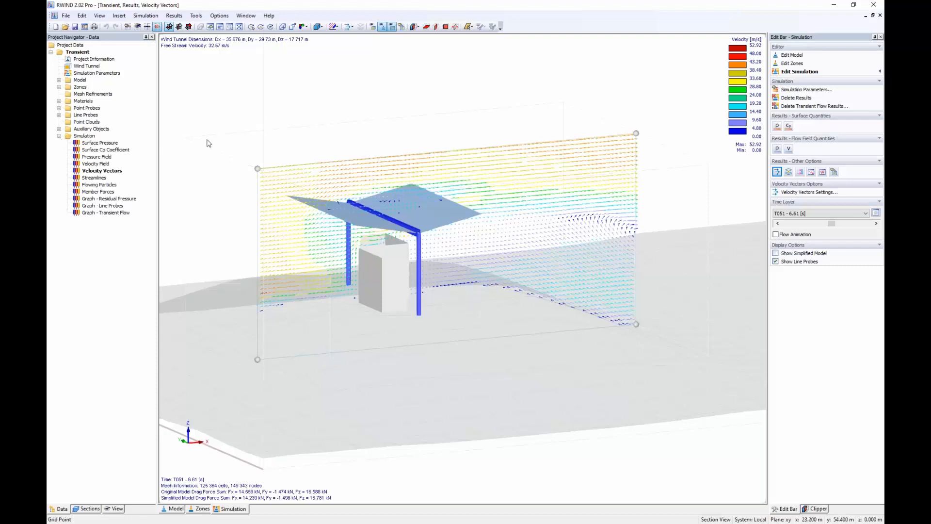
Collapse the simulation results in the project tree and look through the zones, materials and point clouds entries.
left_click(59, 136)
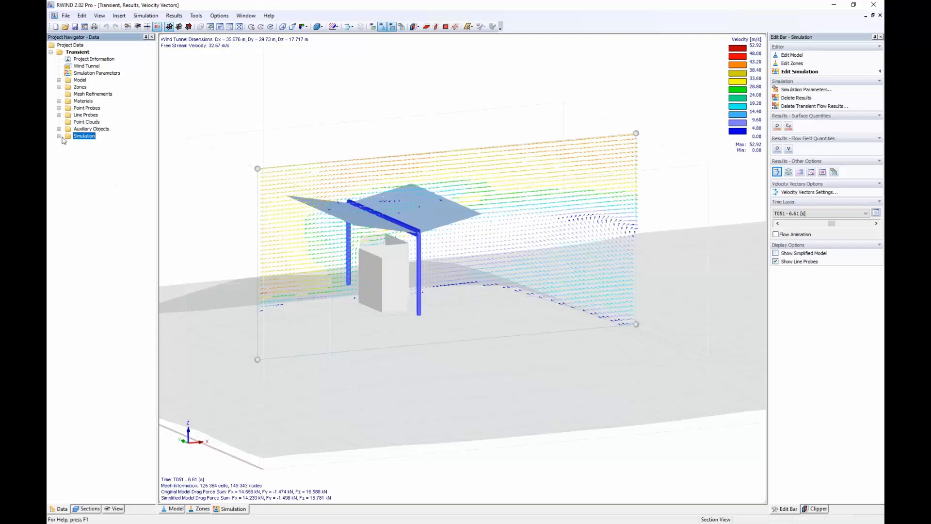
left_click(59, 87)
left_click(58, 88)
left_click(59, 101)
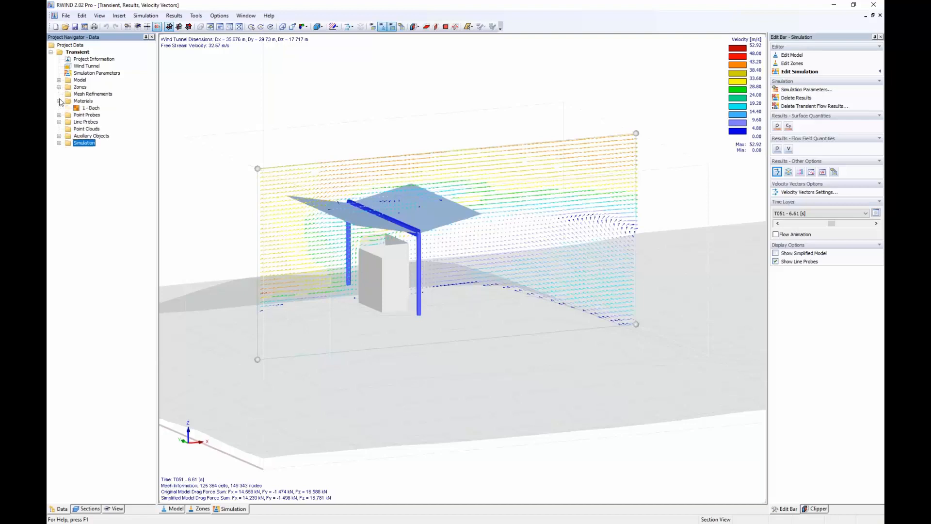
left_click(59, 101)
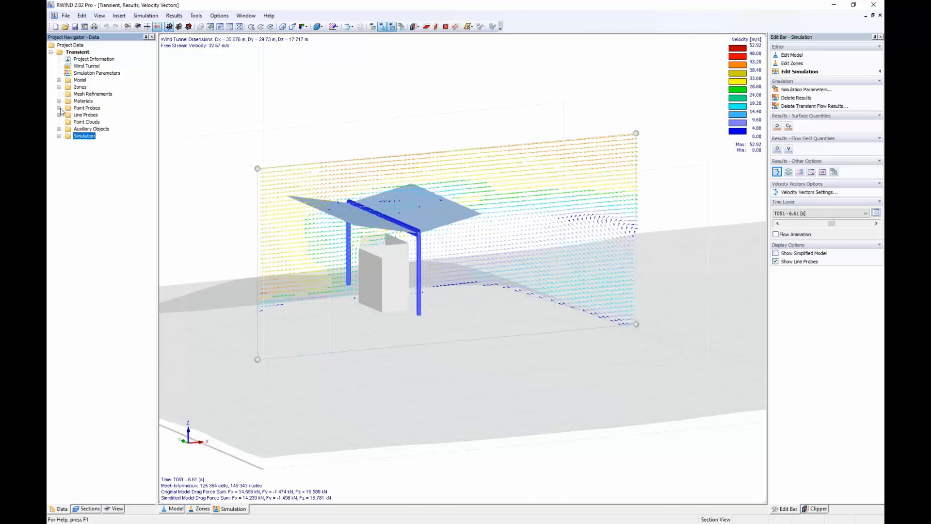
left_click(91, 122)
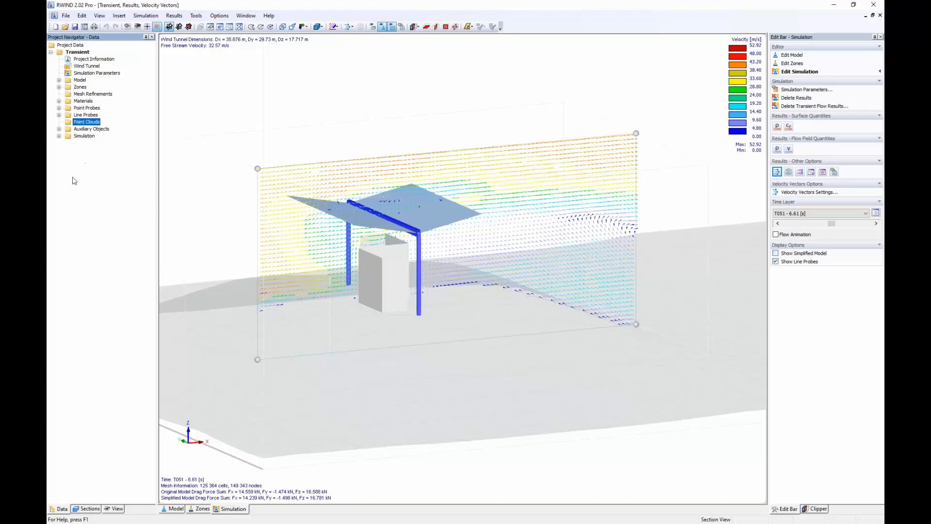
Expand the list of zones and display the Wing 1, Wing 2 and Columns zones on the model.
double_click(80, 88)
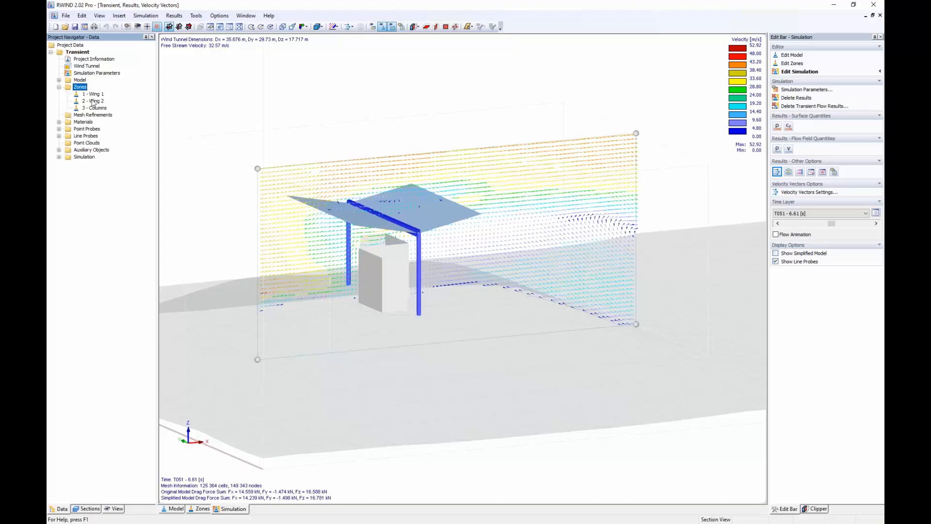
left_click(198, 509)
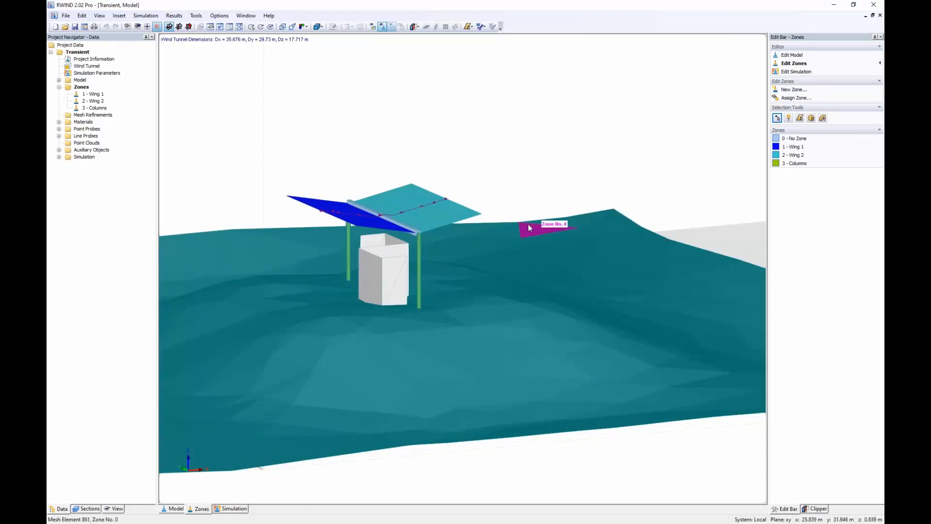
middle_click_drag(528, 225, 468, 175, "ctrl")
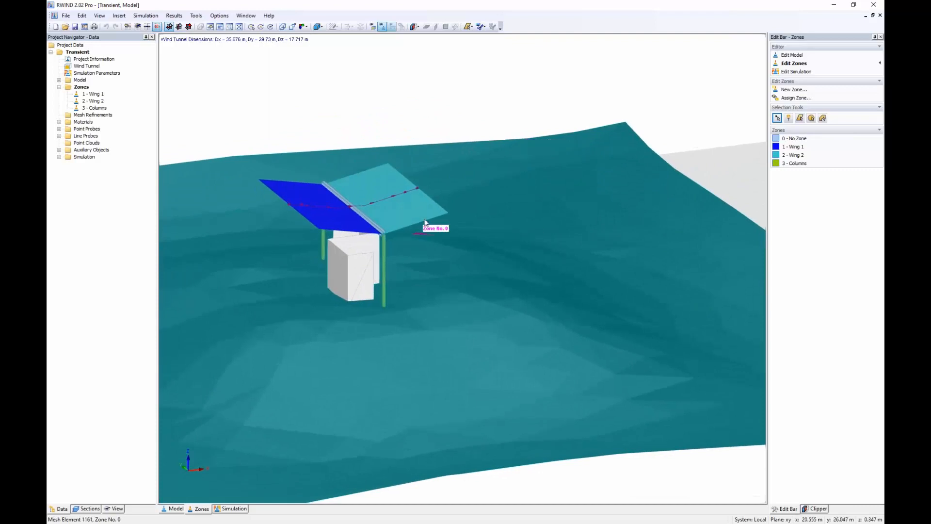
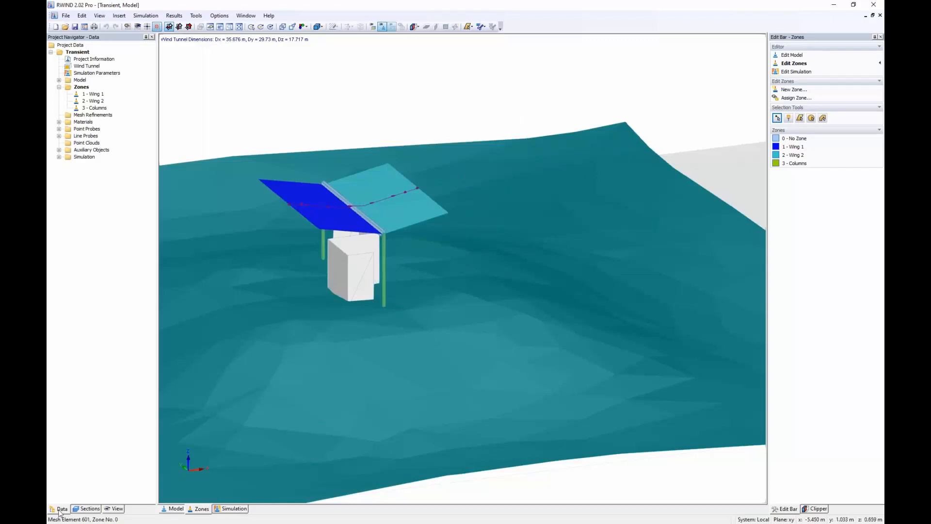
Isolate the Wing 1 and Wing 2 zones one at a time among the mesh sections of the zones view.
middle_click_drag(182, 495, 359, 359)
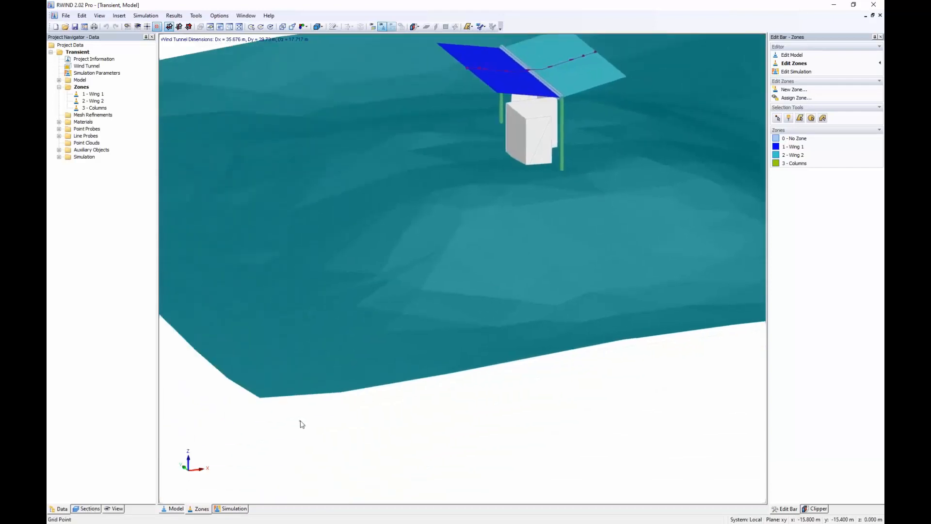
left_click(88, 508)
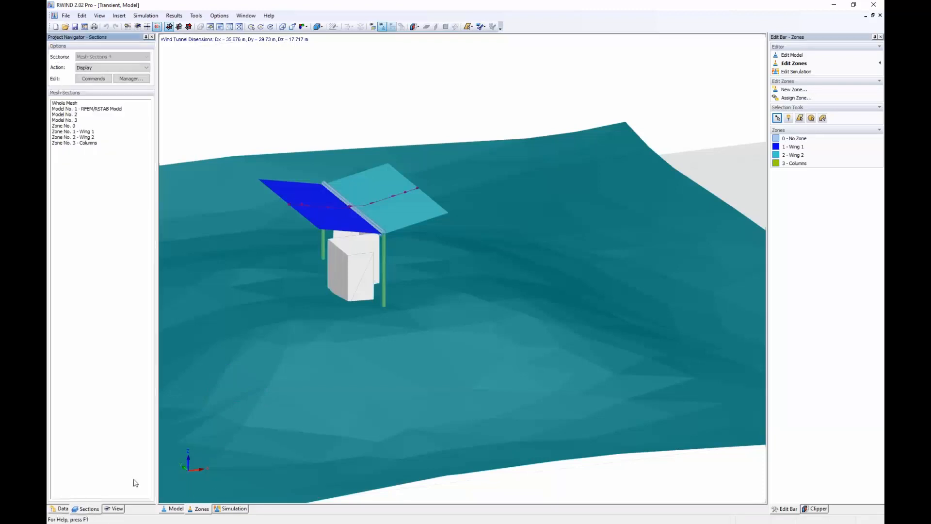
left_click(88, 132)
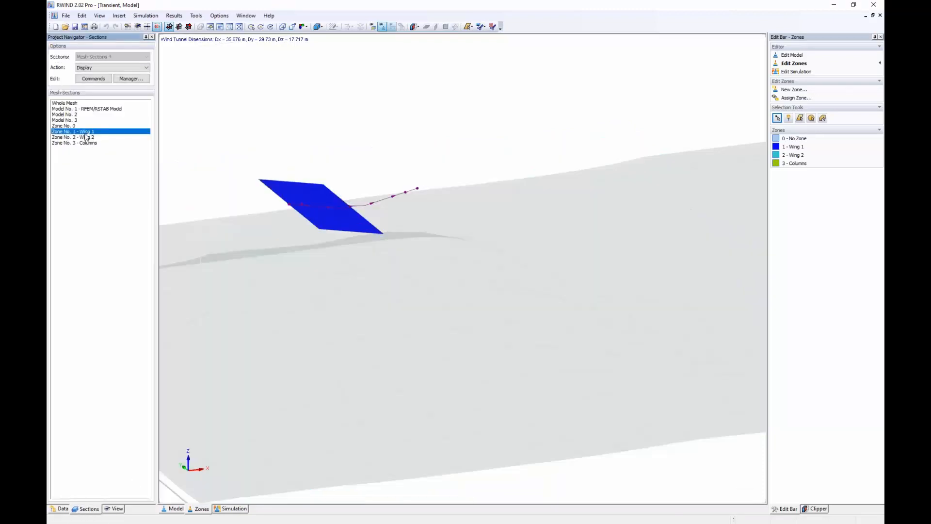
left_click(81, 138)
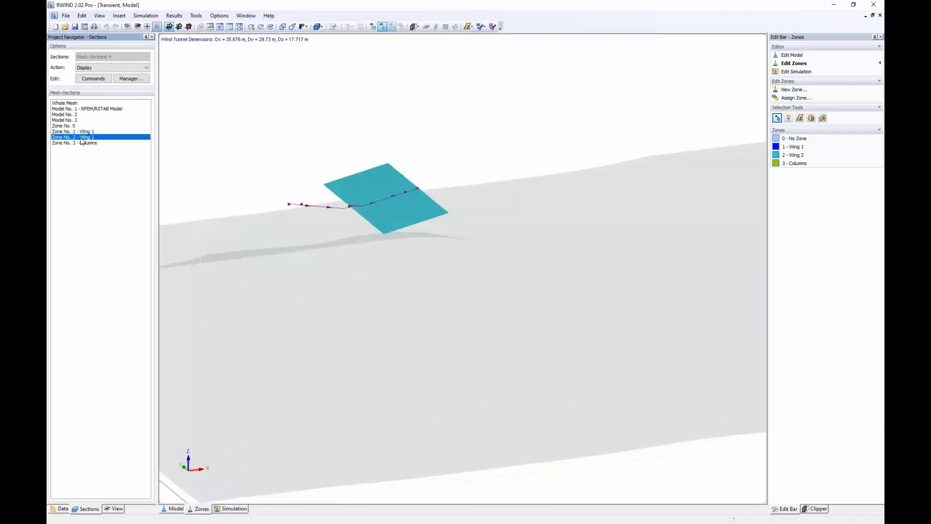
left_click(87, 133)
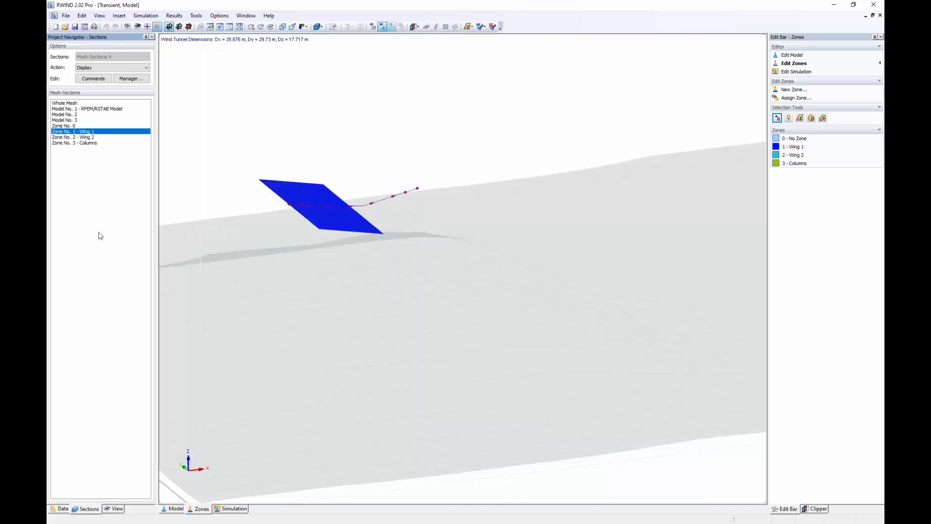
Display the surface pressure results on the Flügel 1 zone, on the Flügel 2 zone, and on both zones together.
left_click(225, 509)
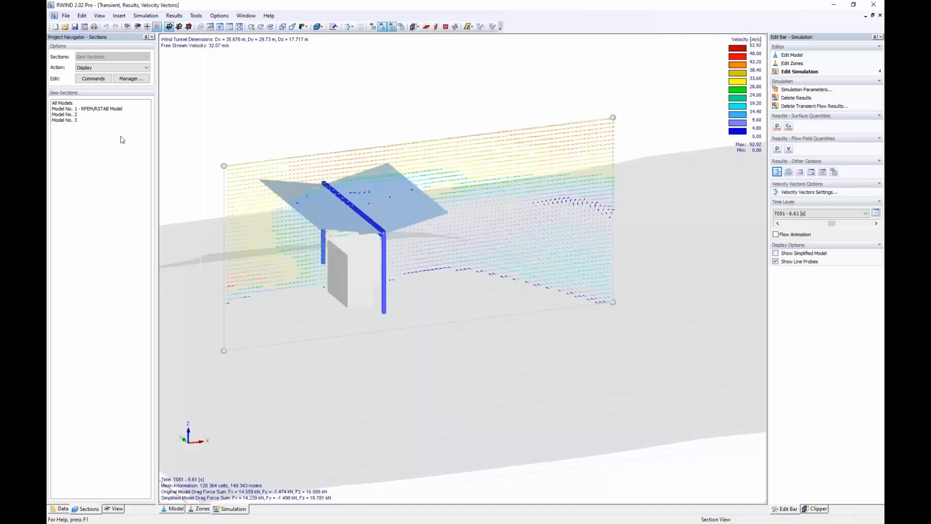
left_click(777, 127)
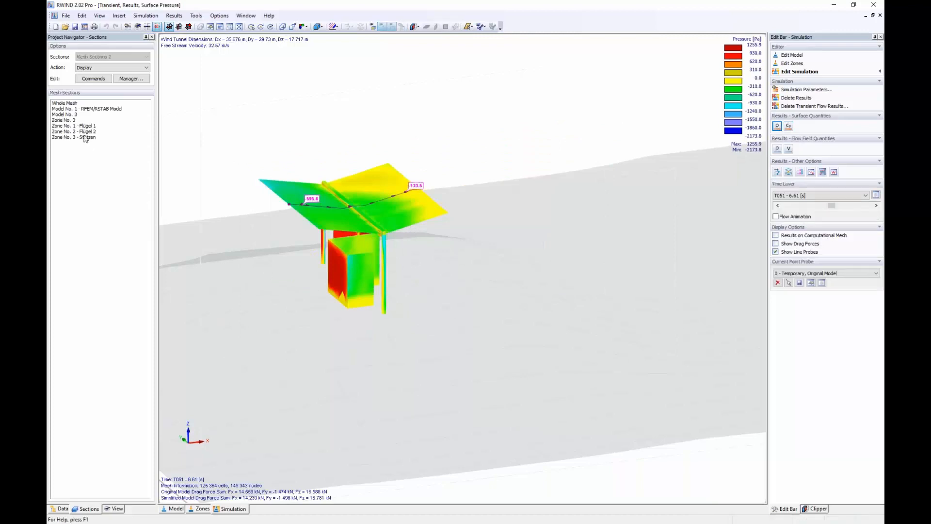
left_click(86, 126)
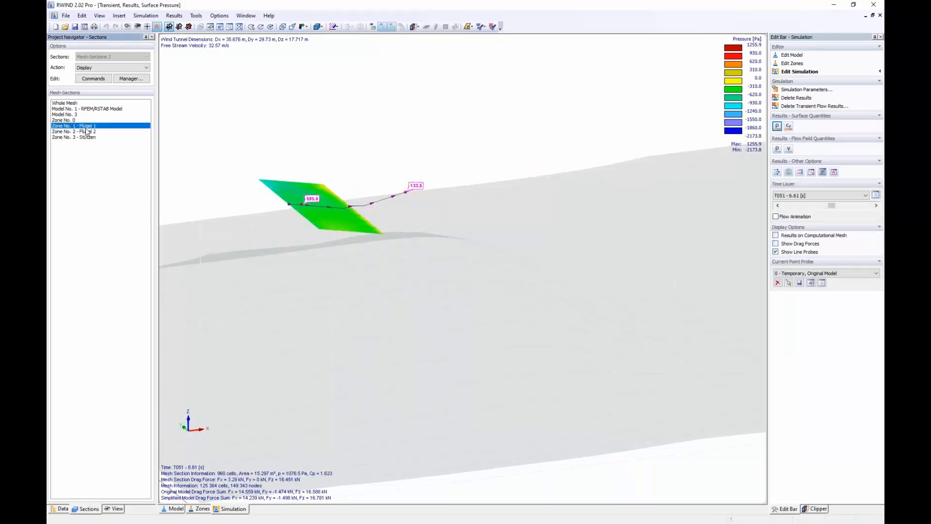
left_click(90, 131)
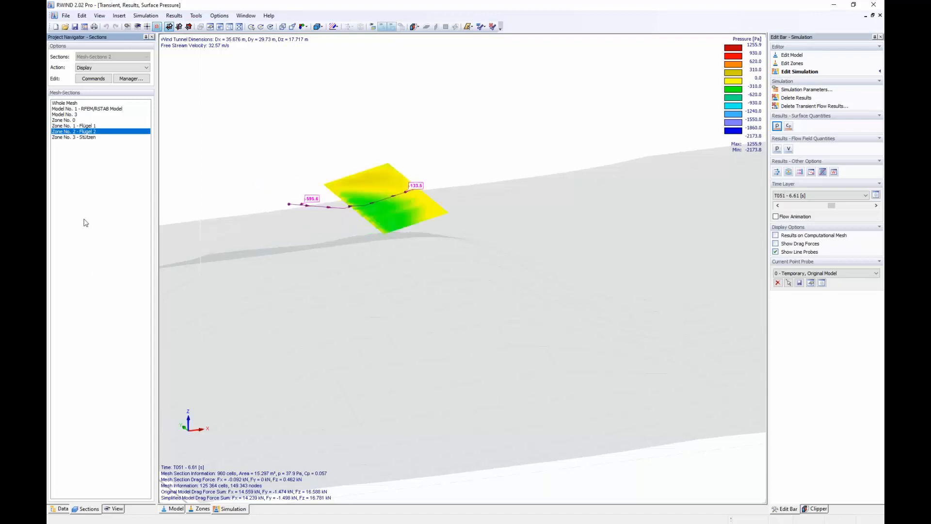
left_click(92, 126, "ctrl")
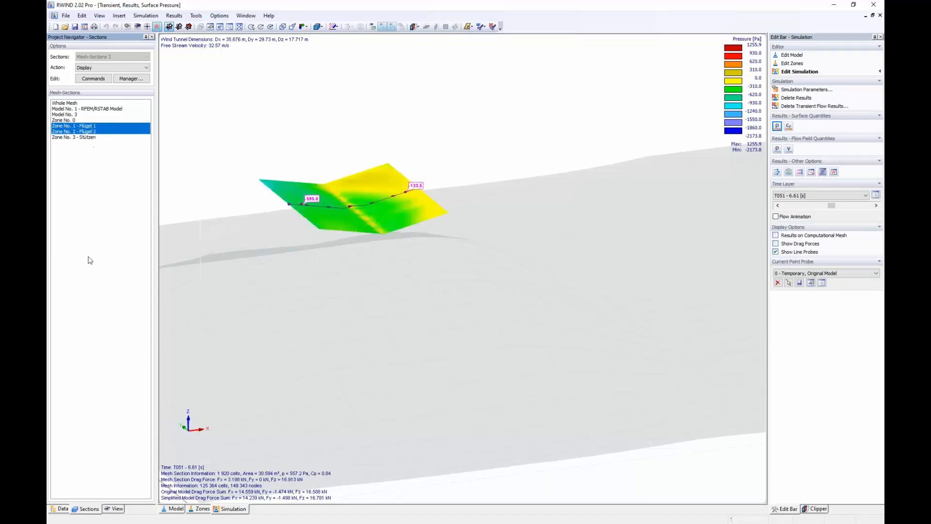
Show the drag forces and view them separately on the Flügel 1 and Flügel 2 zones, finishing with Flügel 1.
left_click(92, 132, "ctrl")
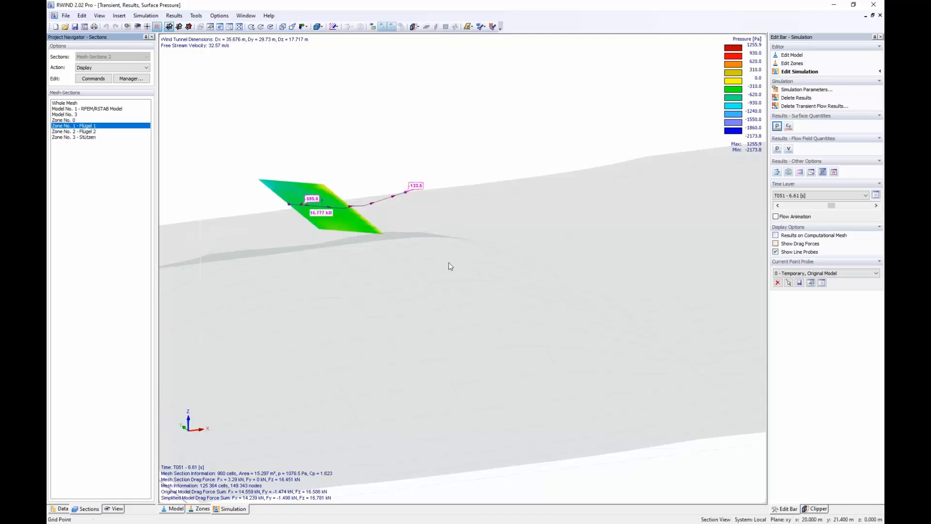
mouse_move(305, 205)
scroll(310, 209, "up", 3)
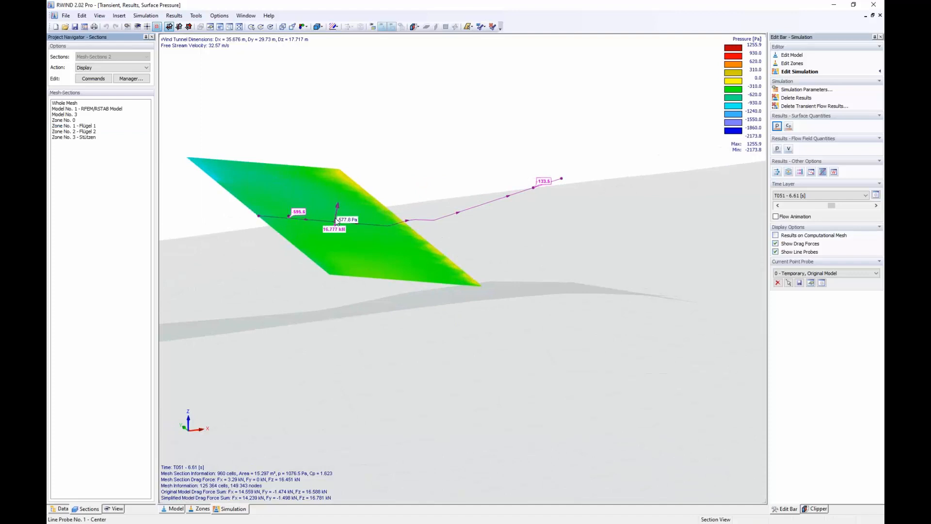
left_click(78, 131)
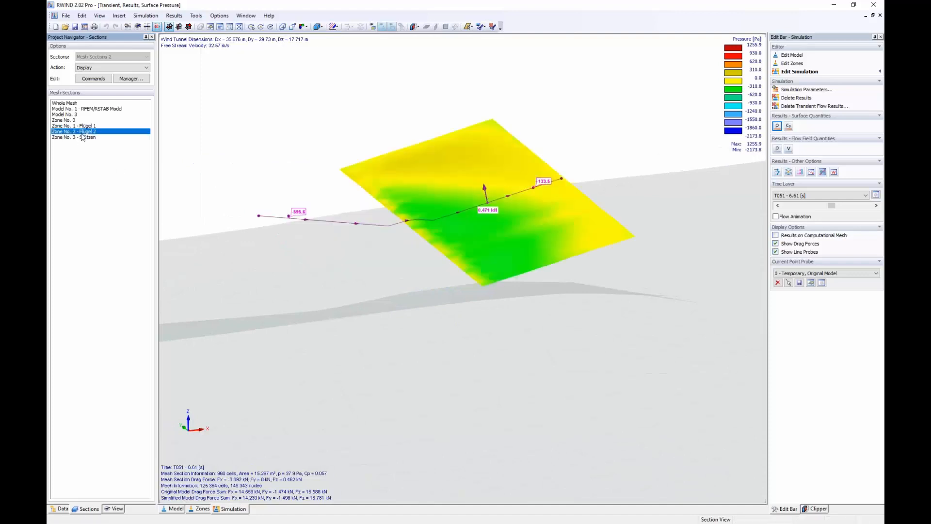
left_click(92, 125)
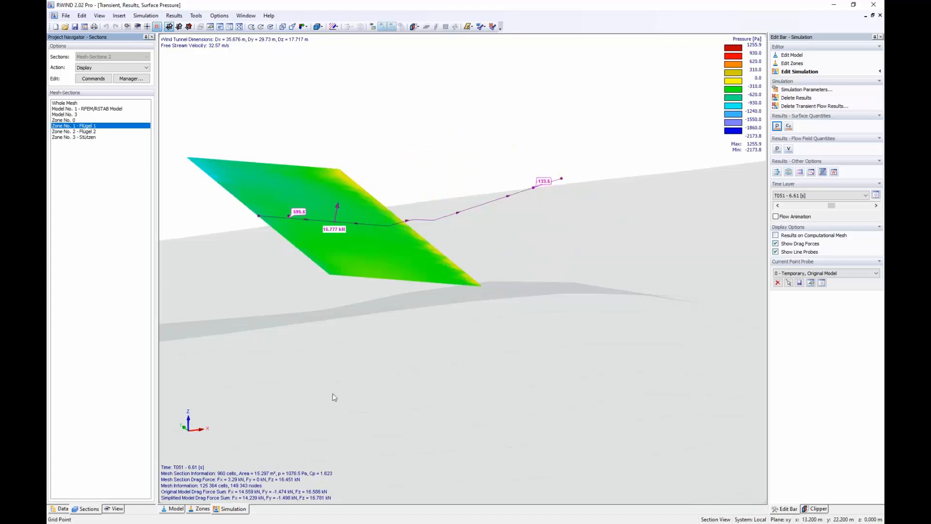
mouse_move(329, 215)
Open the Wing 1 zone's object information, examine its area, drag force, pressure and Cp values, and close it without changes.
left_click(59, 510)
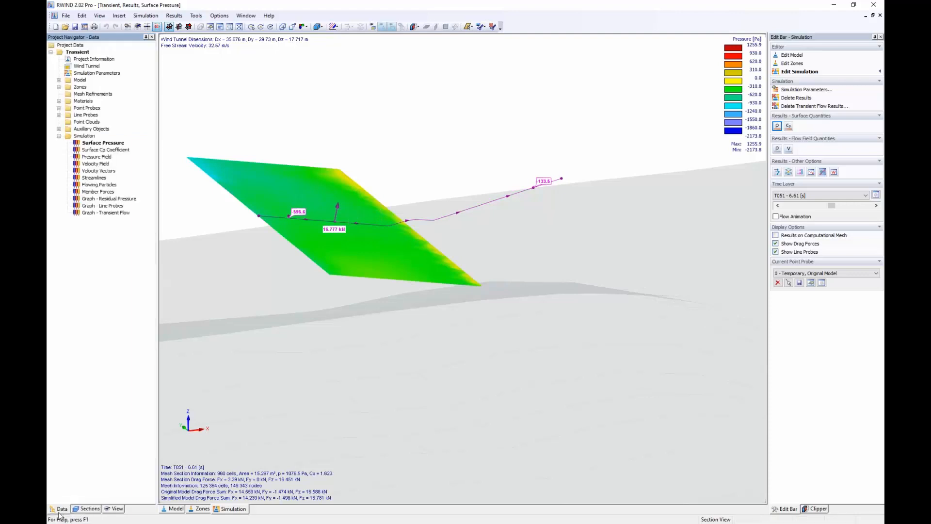
left_click(58, 80)
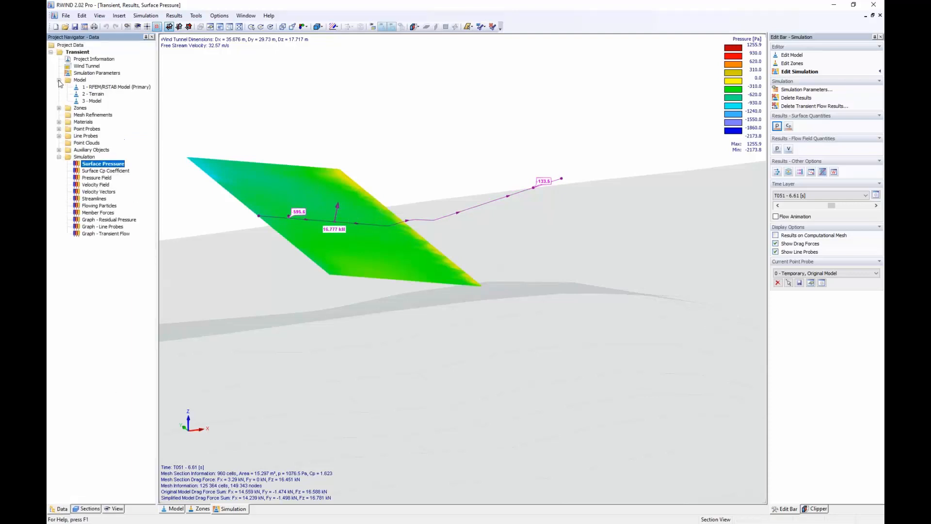
left_click(58, 107)
right_click(93, 117)
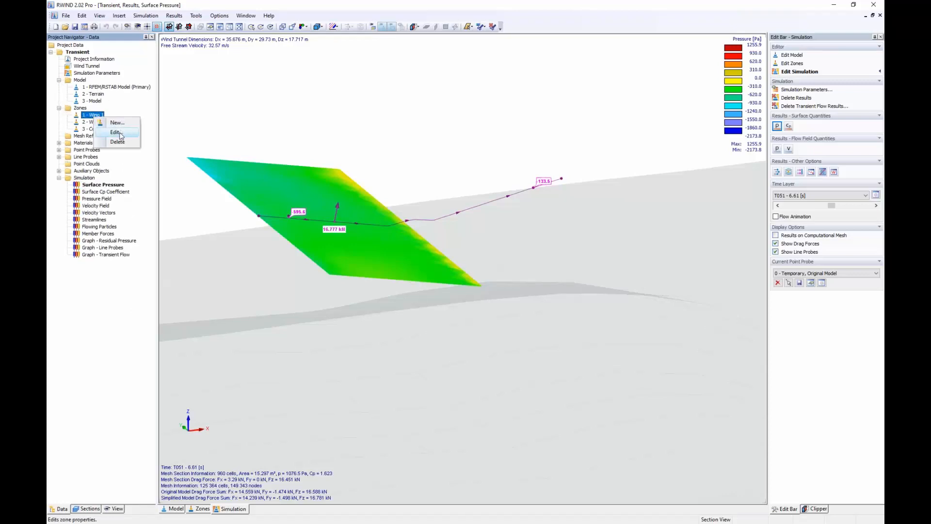
left_click(117, 132)
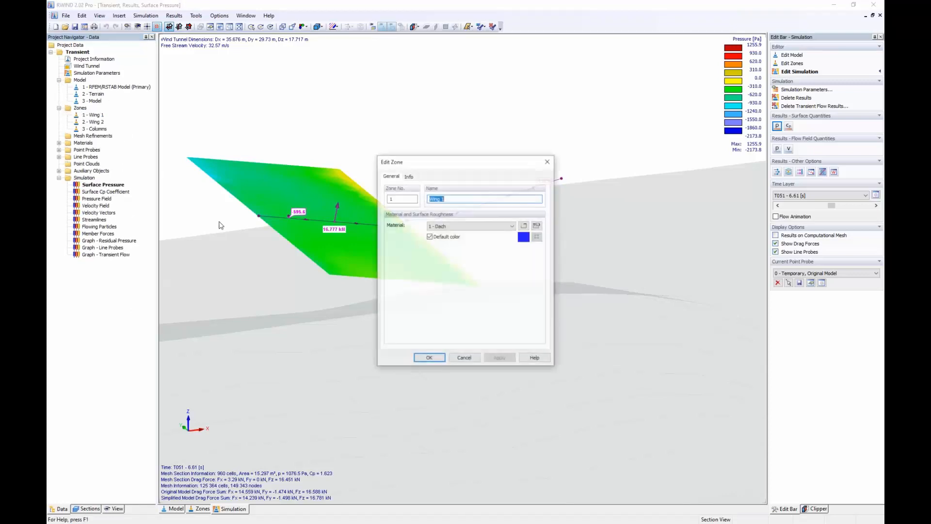
left_click(409, 176)
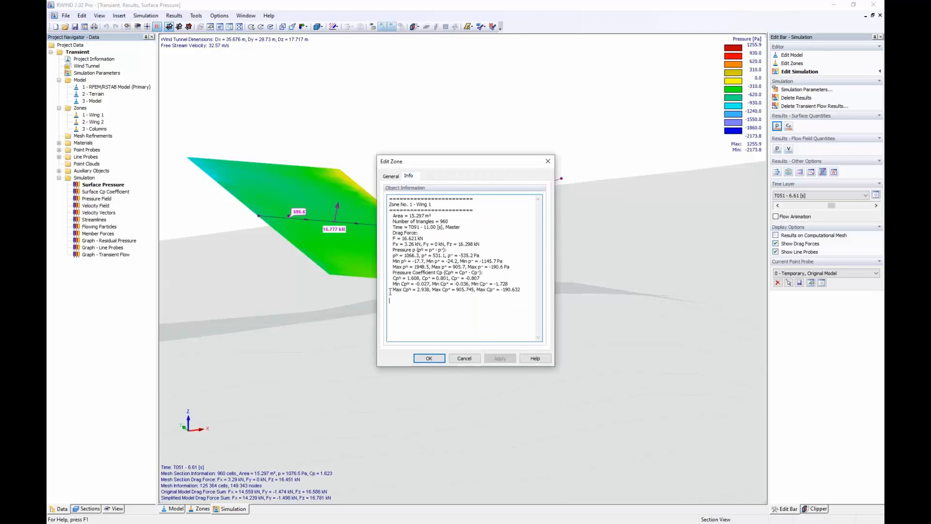
left_click_drag(428, 215, 405, 238)
left_click_drag(419, 255, 413, 250)
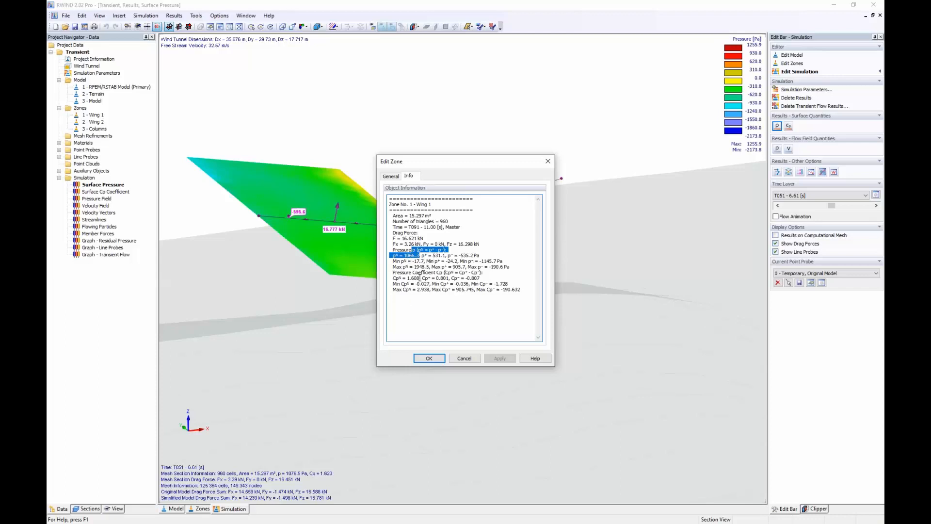
left_click_drag(420, 277, 415, 277)
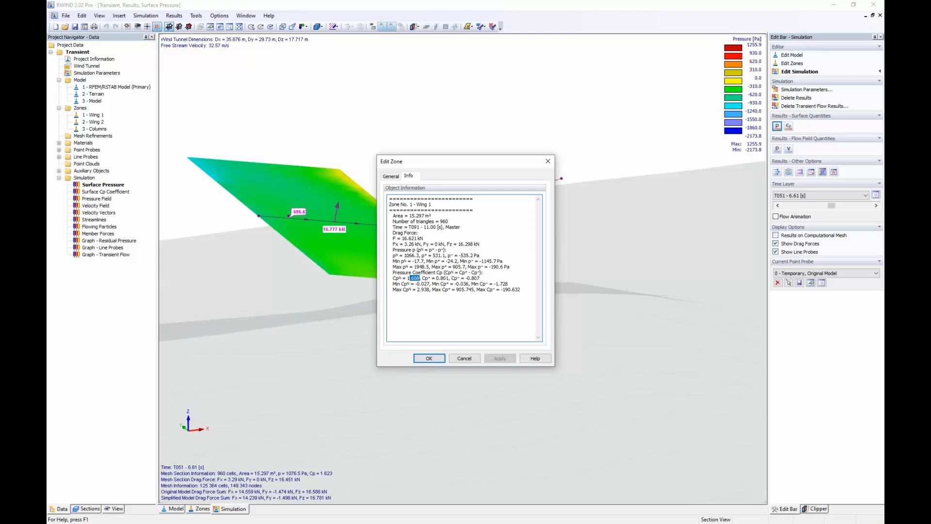
left_click(469, 360)
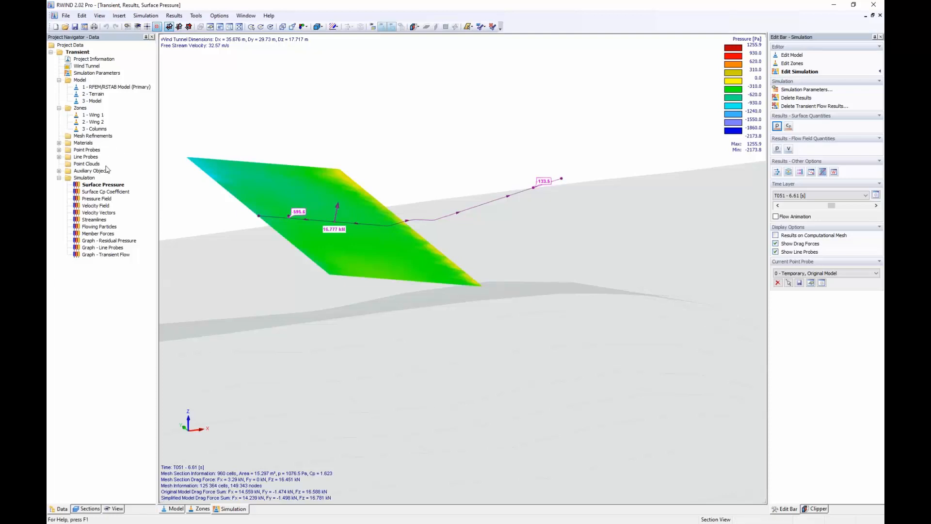
Open the Dach material, check its sand-grain roughness height and roughness constant, and close it without changes.
left_click(59, 80)
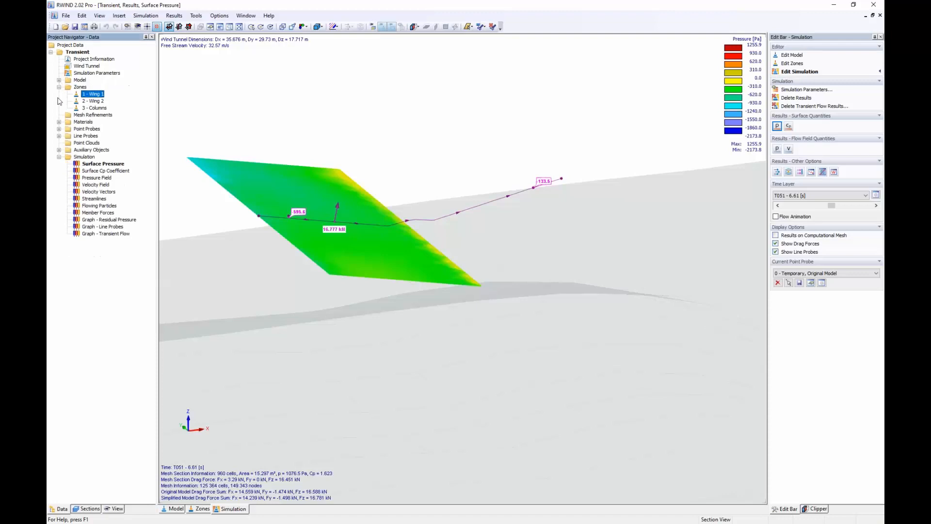
left_click(59, 124)
double_click(79, 130)
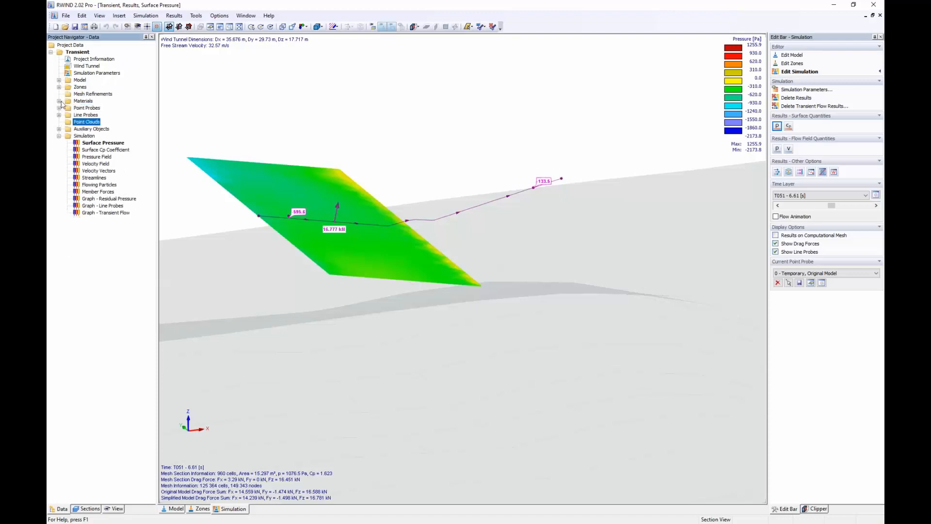
left_click(83, 101)
left_click(58, 102)
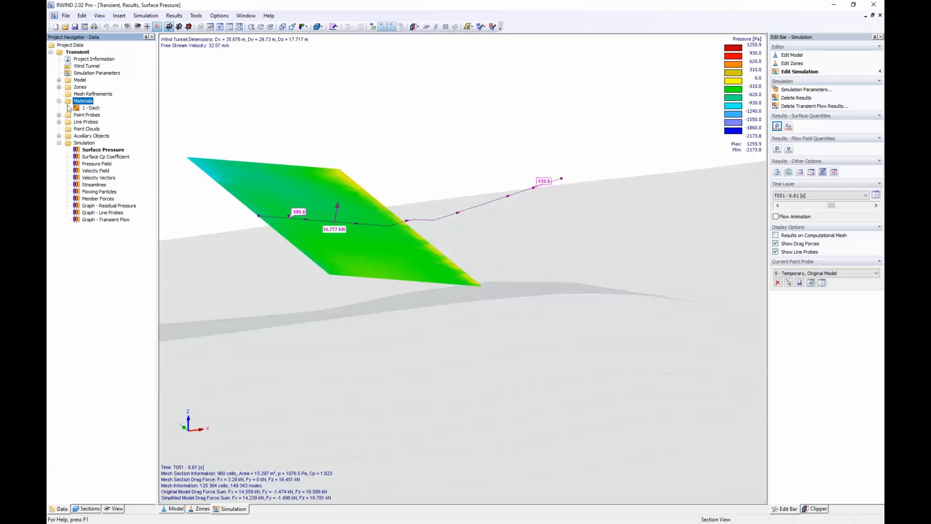
left_click(85, 110)
double_click(89, 108)
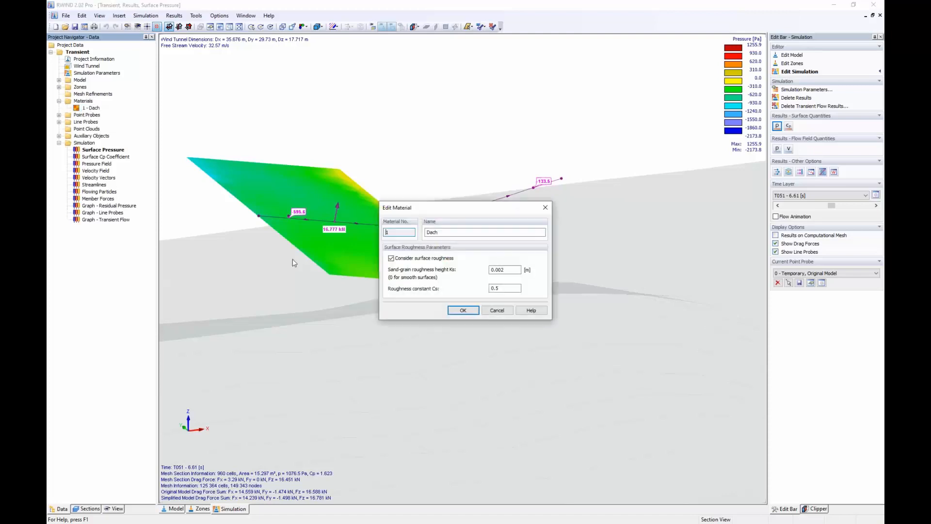
double_click(507, 269)
double_click(497, 288)
left_click(504, 311)
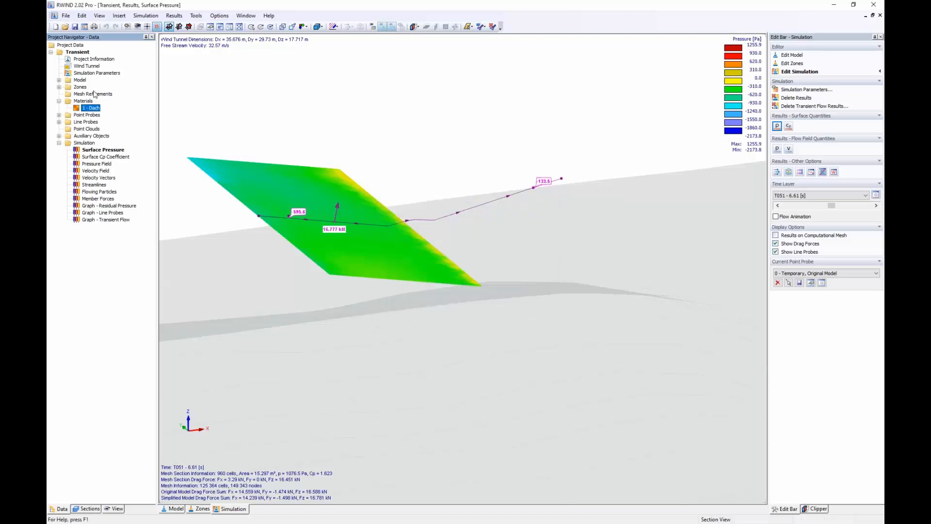
Reopen the Wing 1 zone, check its general settings for the assigned material, and close it without changes.
left_click(59, 86)
left_click(59, 121)
double_click(93, 94)
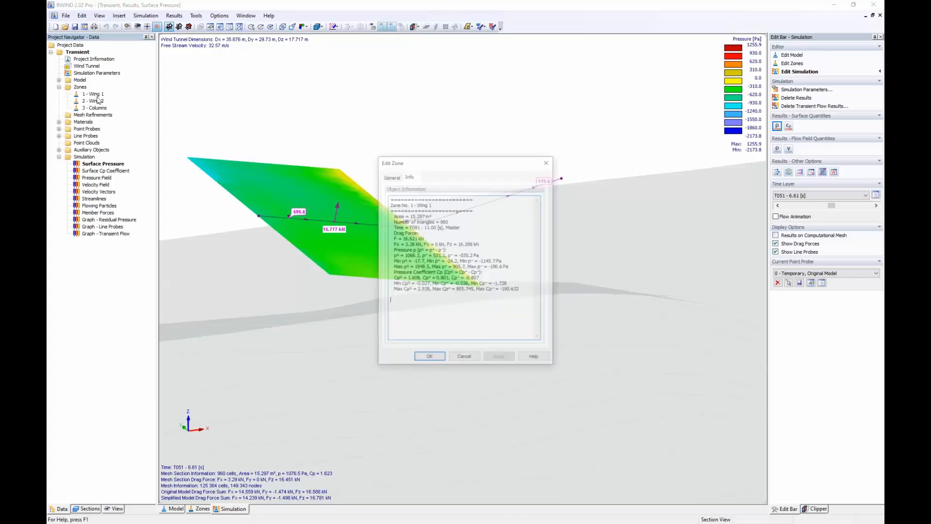
left_click(390, 176)
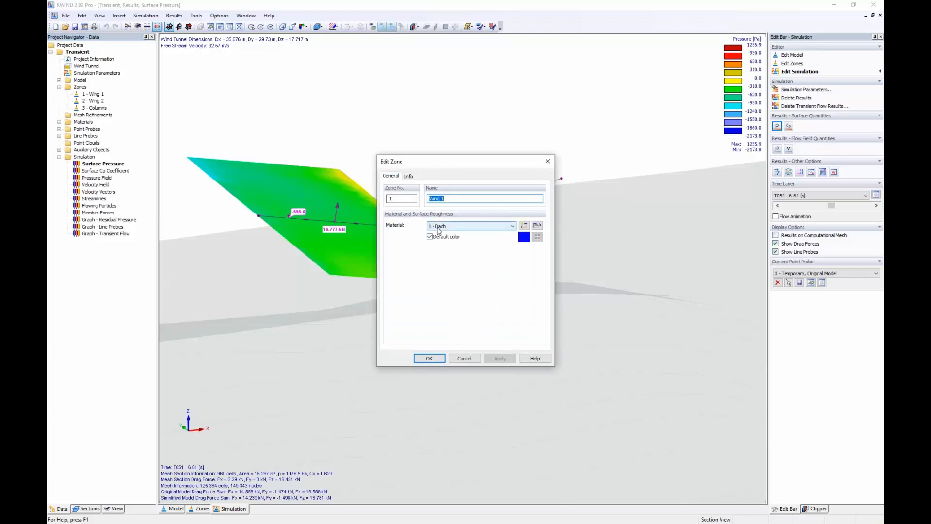
left_click(464, 358)
Check the material assignments of the Wing 2 and Columns zones in turn, closing each without changes.
left_click(95, 101)
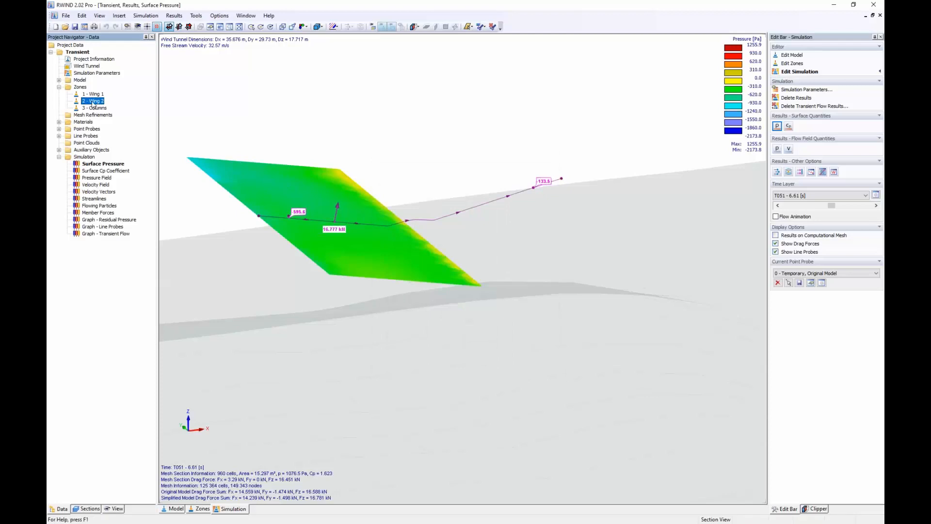
double_click(93, 101)
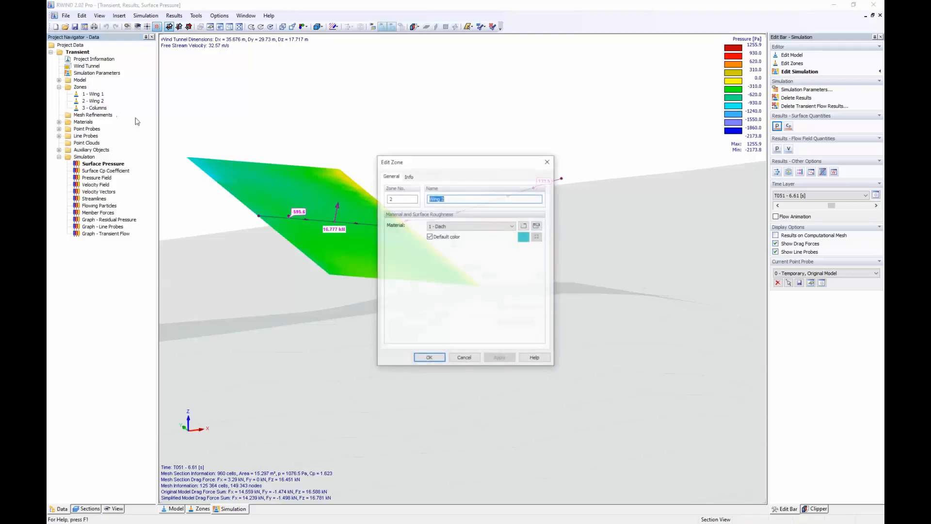
left_click(475, 361)
double_click(95, 108)
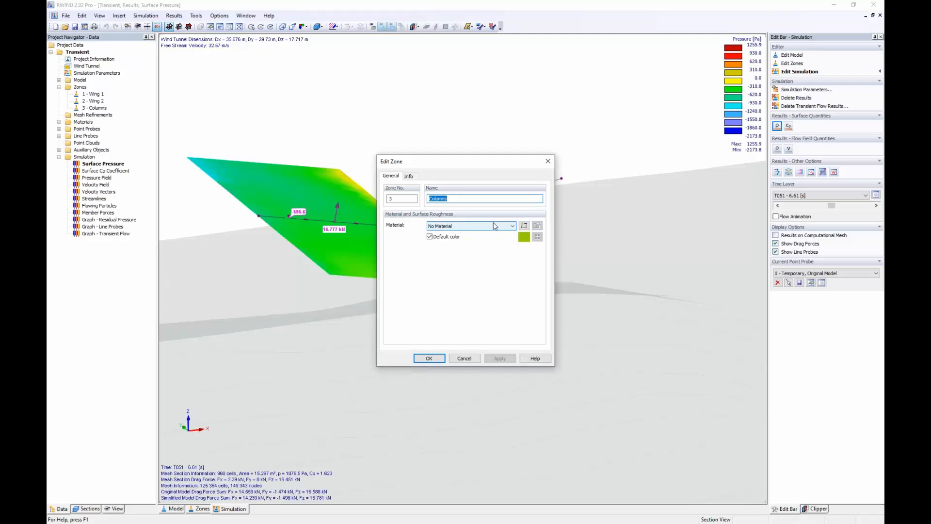
left_click(470, 360)
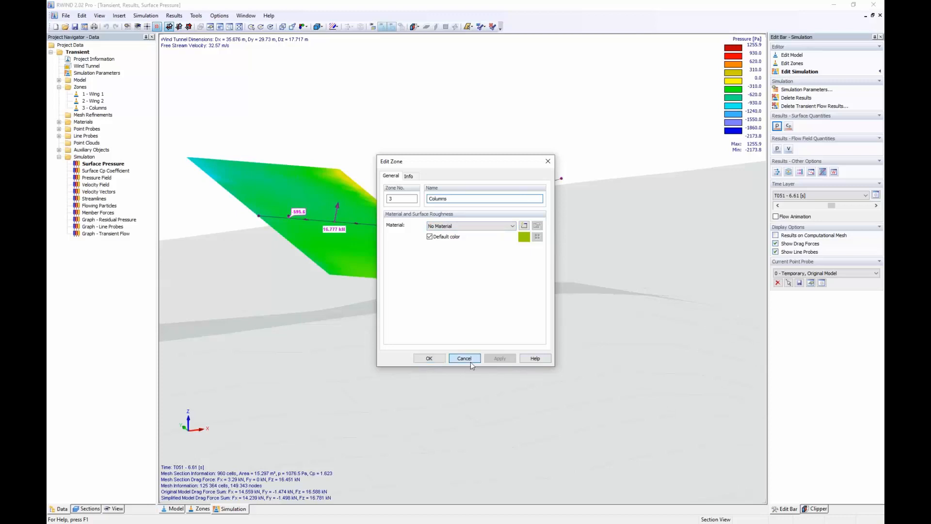
Collapse the zones list and display the surface pressure on the whole mesh.
left_click(59, 87)
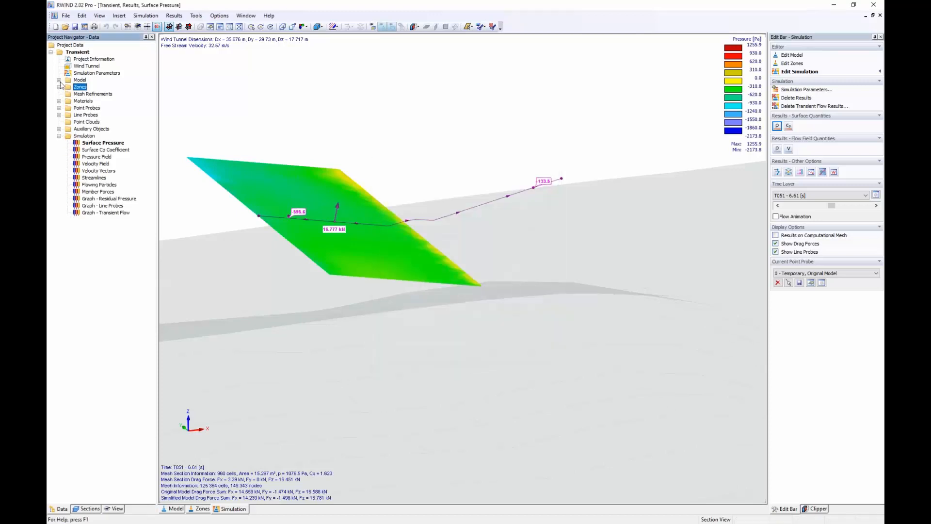
left_click(84, 509)
left_click(79, 103)
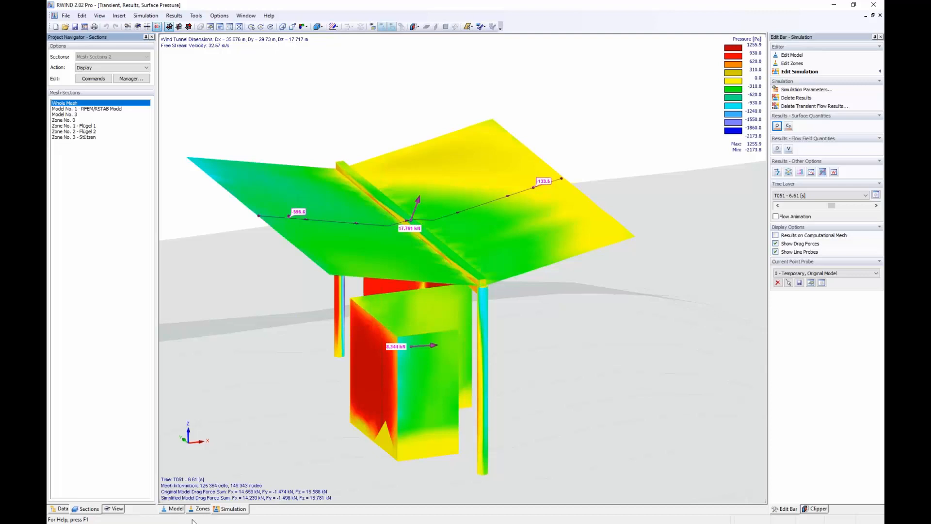
Open the Center of Wings point probe, show its result columns to review the pressures and Cp values, and close it without changes.
left_click(61, 509)
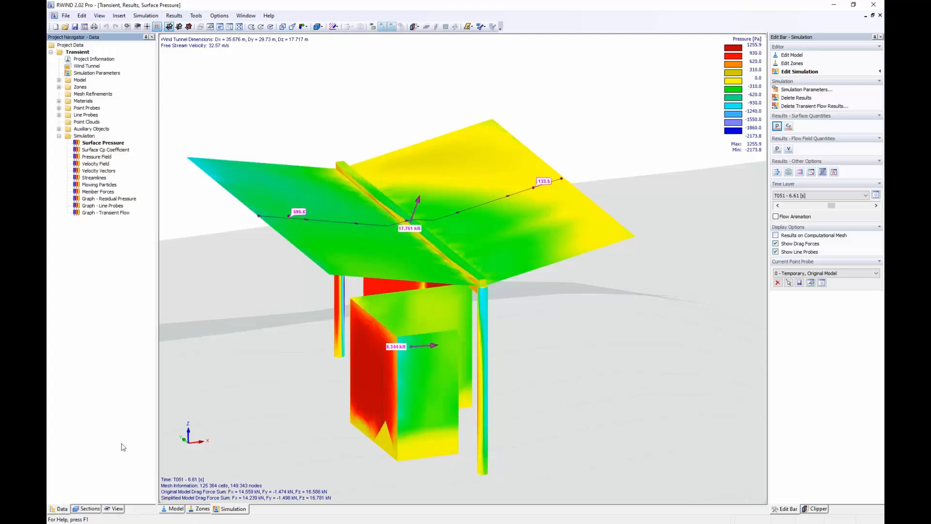
mouse_move(319, 232)
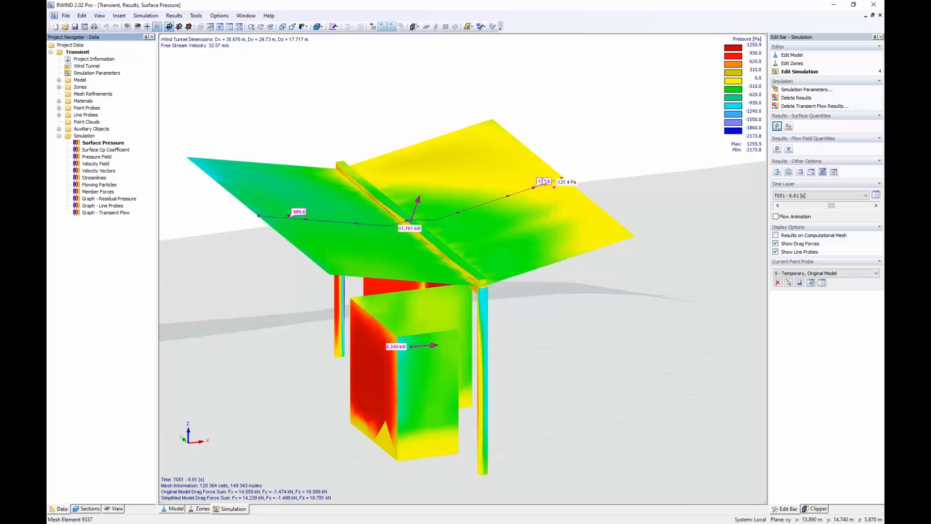
left_click(59, 107)
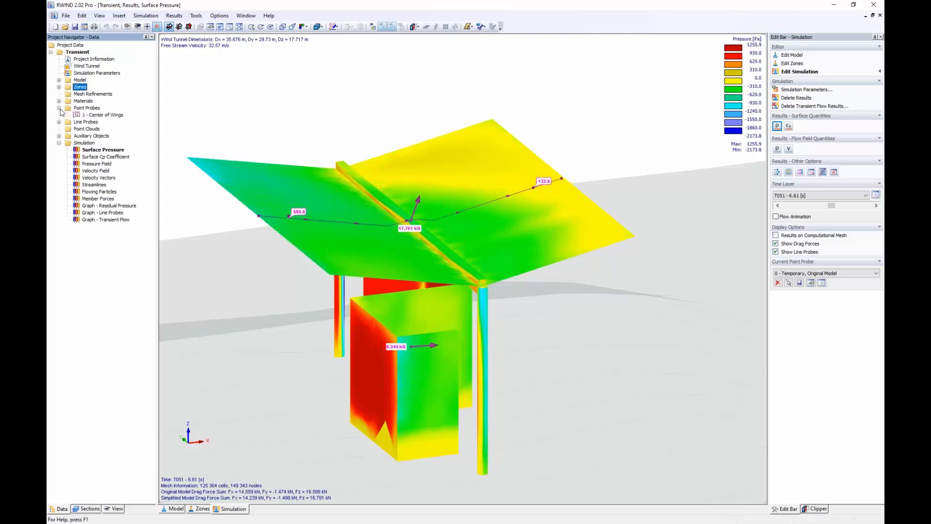
left_click(100, 115)
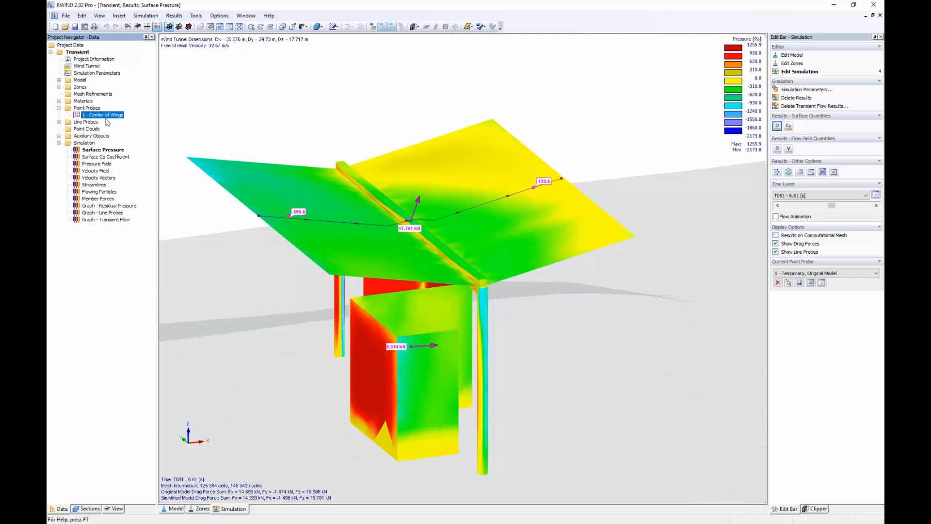
double_click(104, 115)
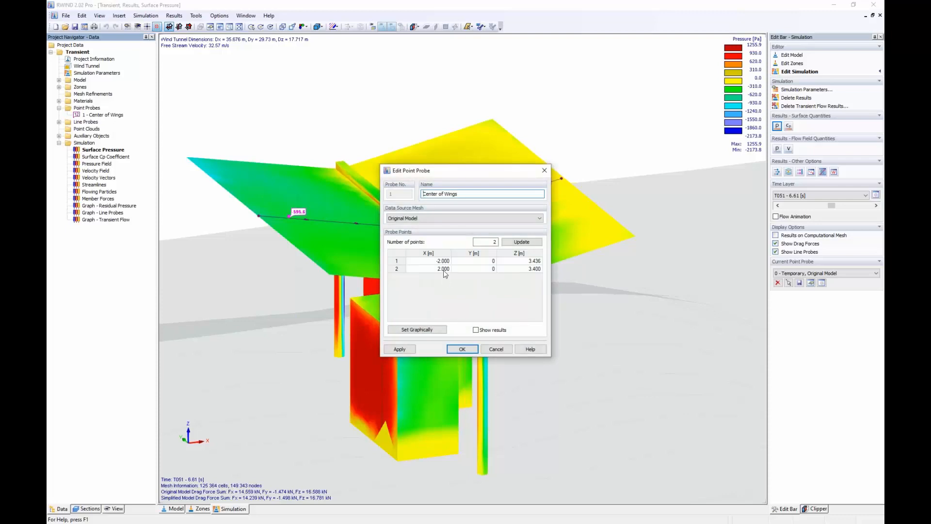
left_click_drag(451, 181, 361, 183)
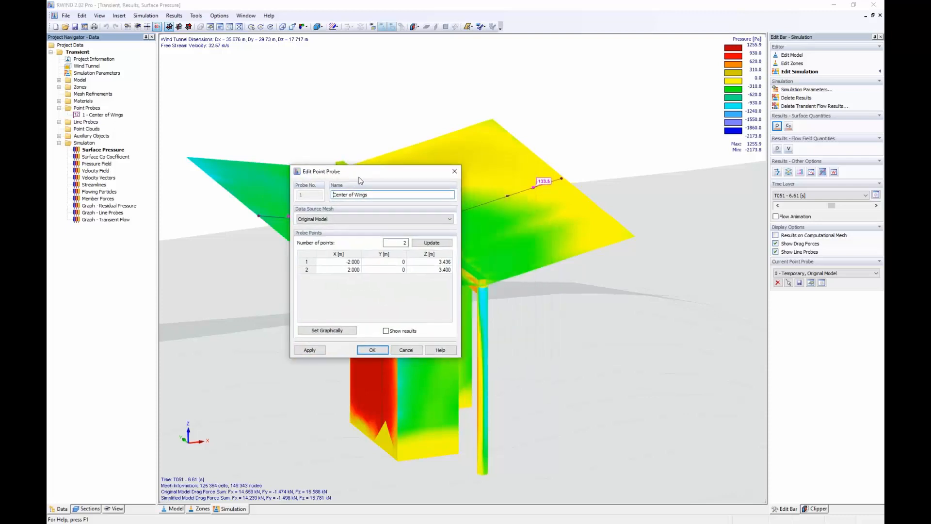
left_click(384, 332)
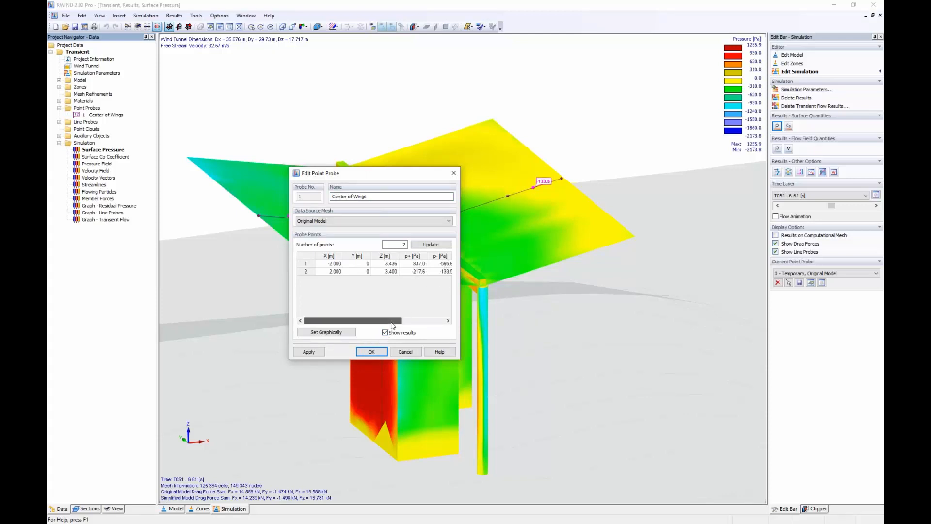
left_click_drag(383, 320, 425, 321)
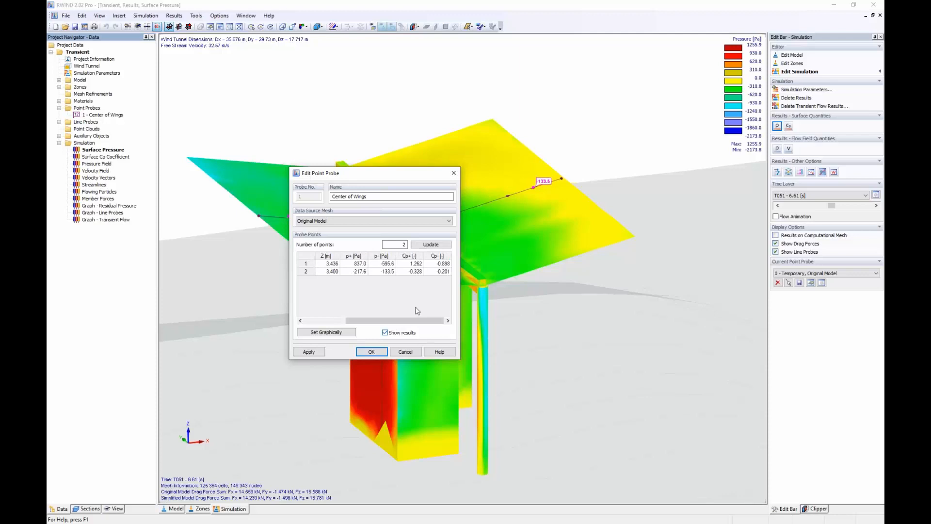
left_click(406, 352)
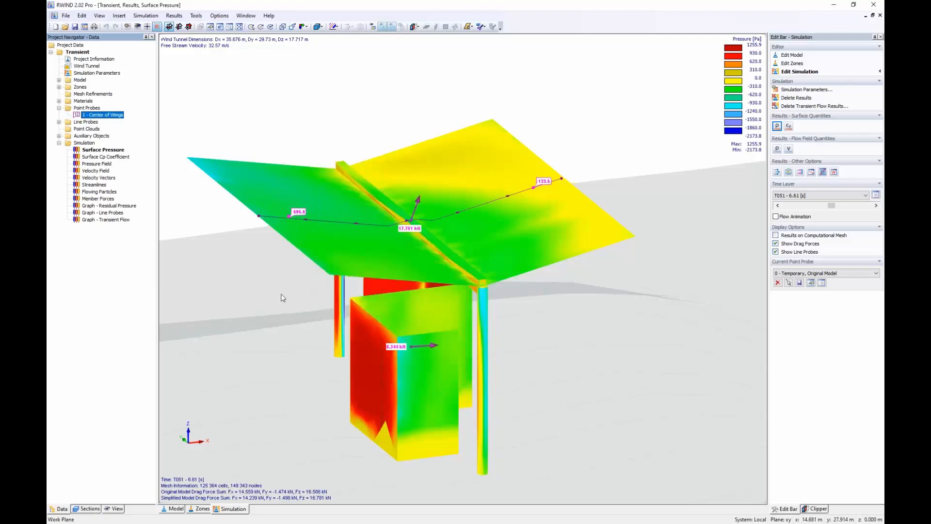
Create a point probe on the original model with two mesh-surface points on the negative-X wing, about (-1.86, -1.67) and (-1.12, -1.94) m in plan.
mouse_move(283, 295)
middle_mouse_down("ctrl")
mouse_move(293, 119)
mouse_move(231, 345)
mouse_move(249, 351)
mouse_move(299, 332)
mouse_move(283, 313)
middle_mouse_up("ctrl")
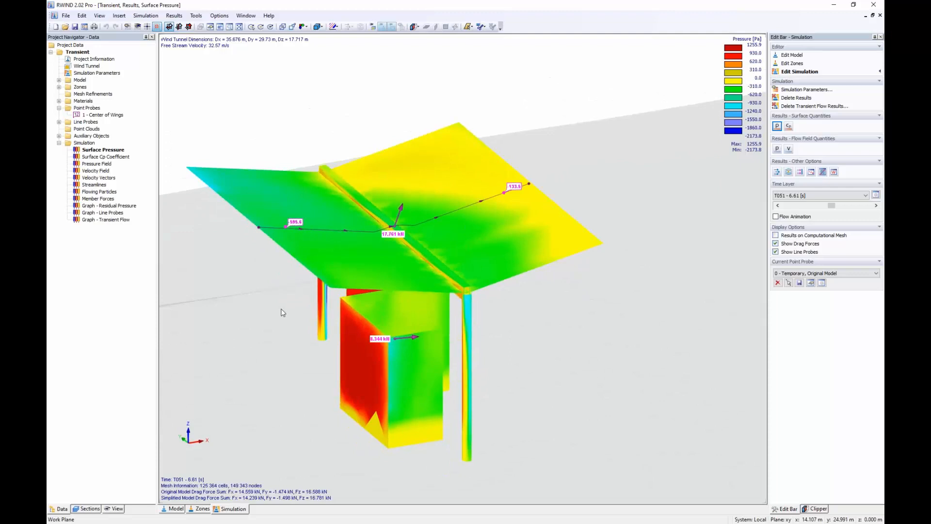
right_click(89, 108)
double_click(81, 109)
right_click(81, 110)
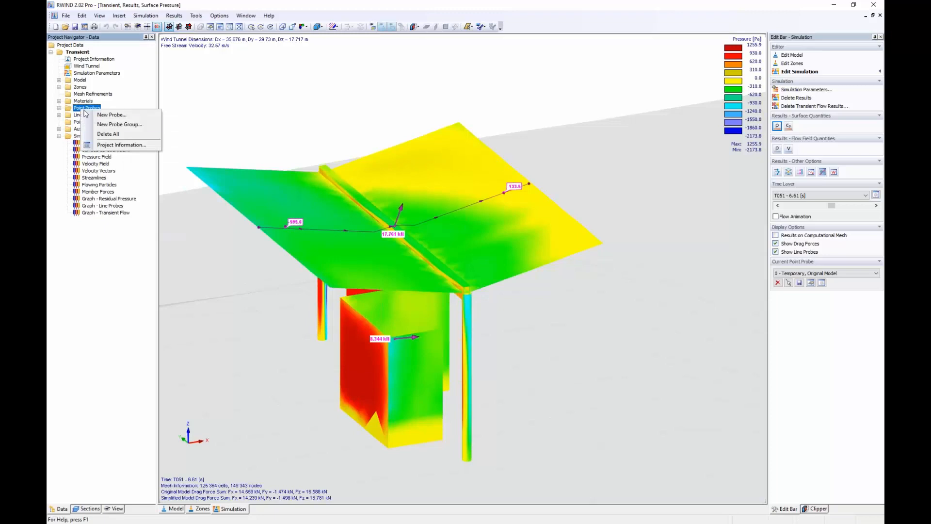
left_click(114, 117)
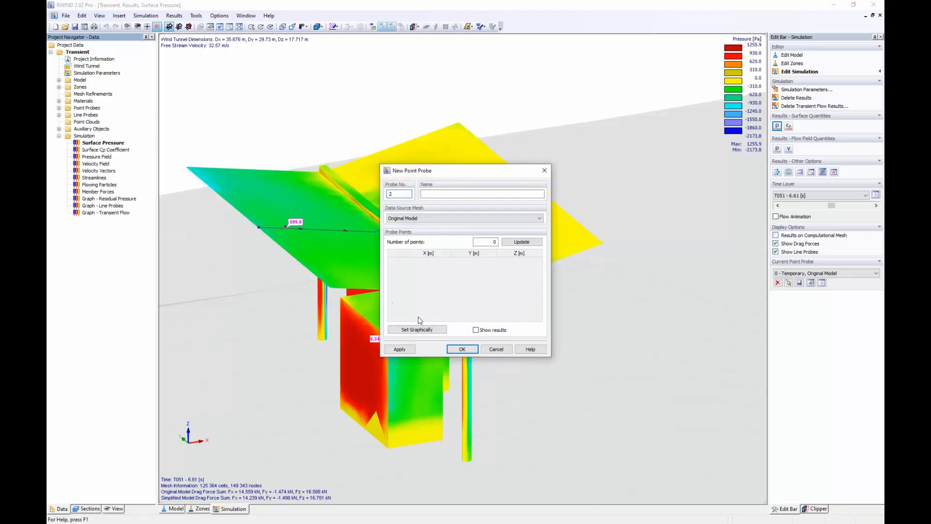
left_click(462, 349)
left_click(536, 297)
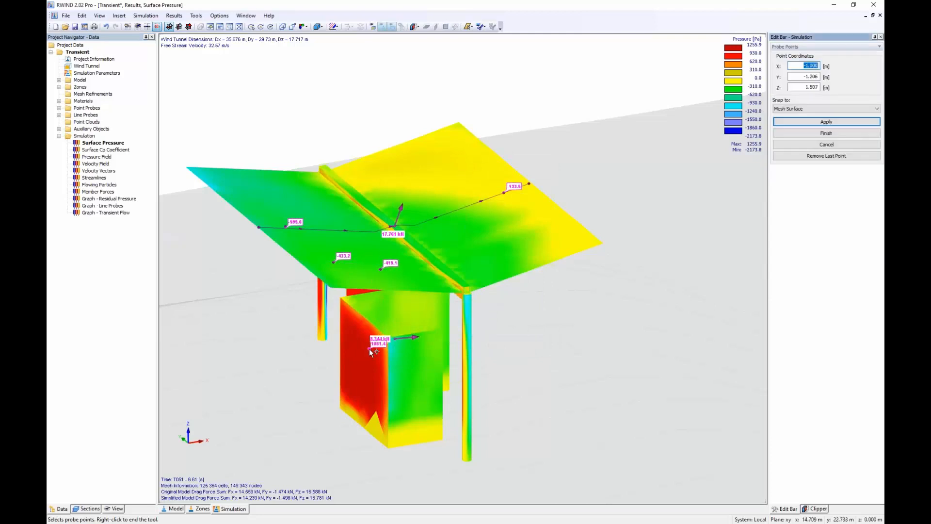
left_click(459, 234)
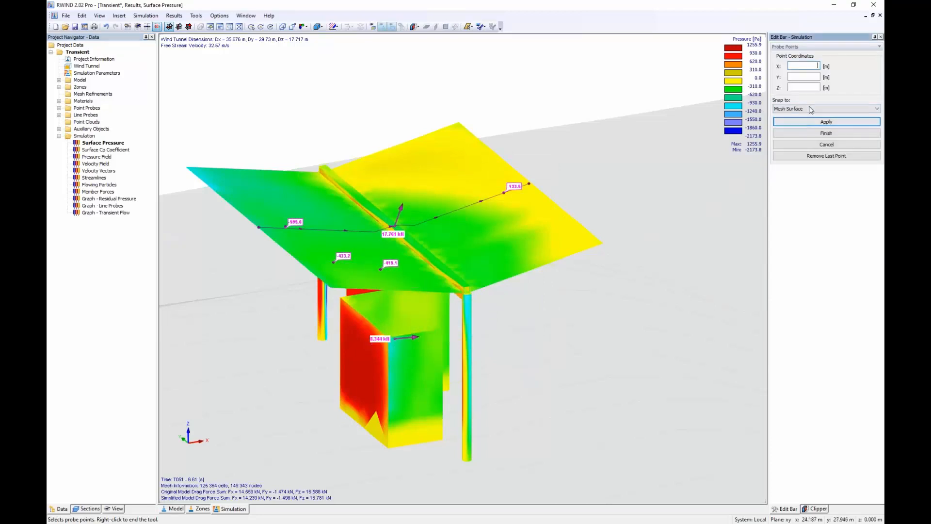
Snap the probe points to lines in a cut plane normal to Y with its origin at Y = 1 m.
left_click(825, 109)
left_click(806, 125)
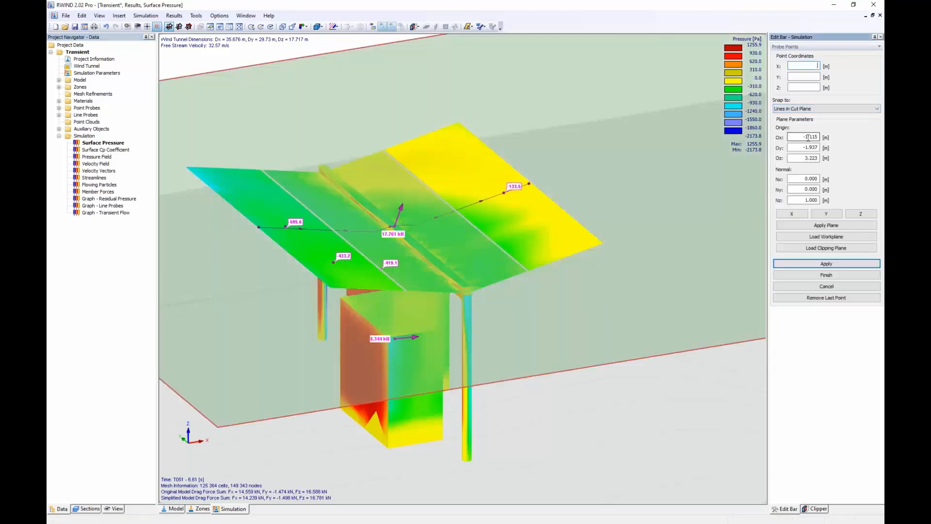
left_click(825, 213)
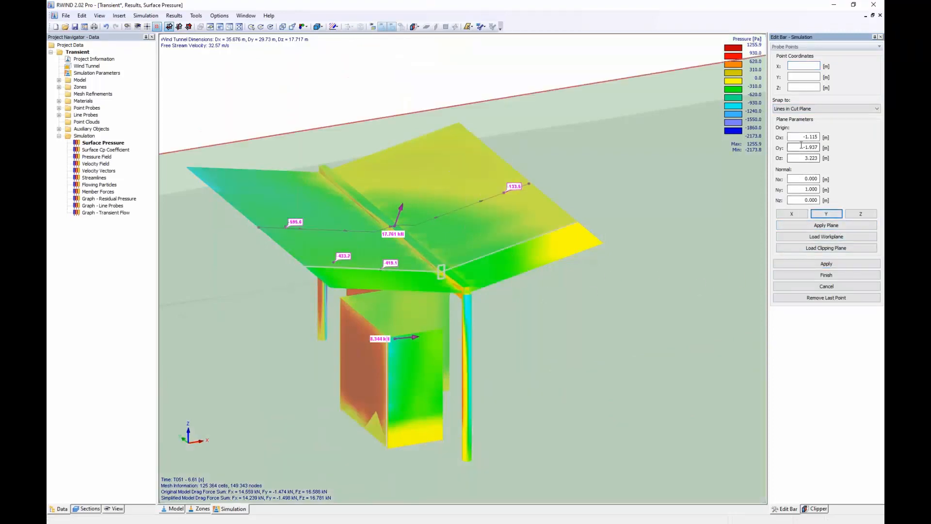
left_click_drag(801, 147, 821, 150)
type("1")
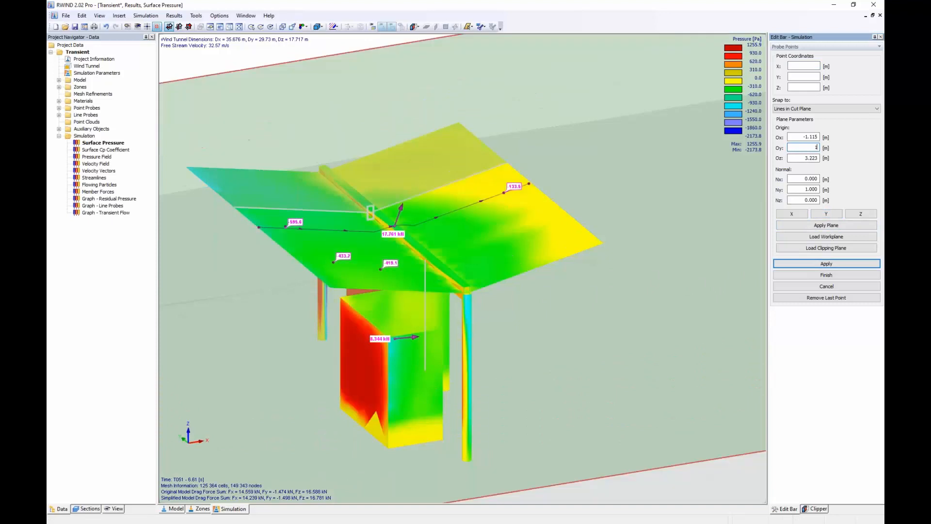
key("Return")
Place three probe points on the negative-X wing's cut line at about X -2.10, -1.59 and -1.09 m, and finish the probe.
left_click(256, 208)
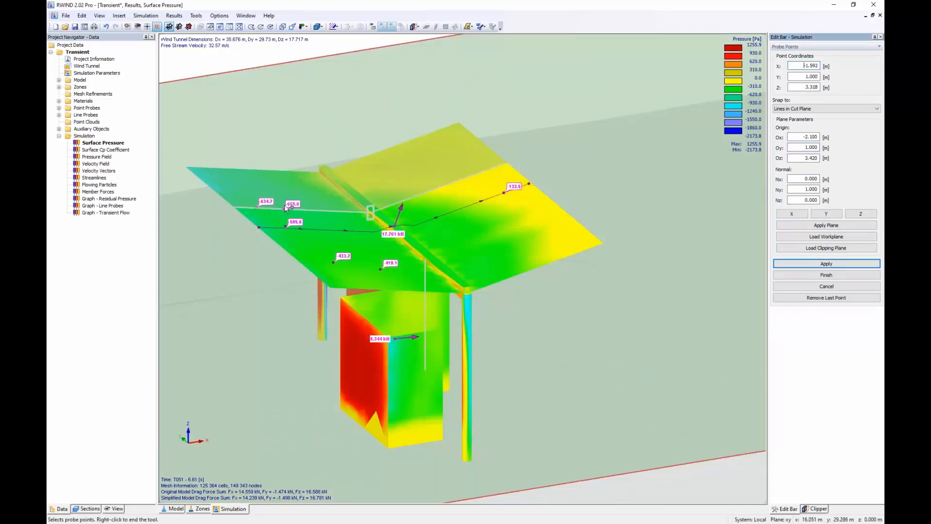
left_click(285, 209)
left_click(313, 205)
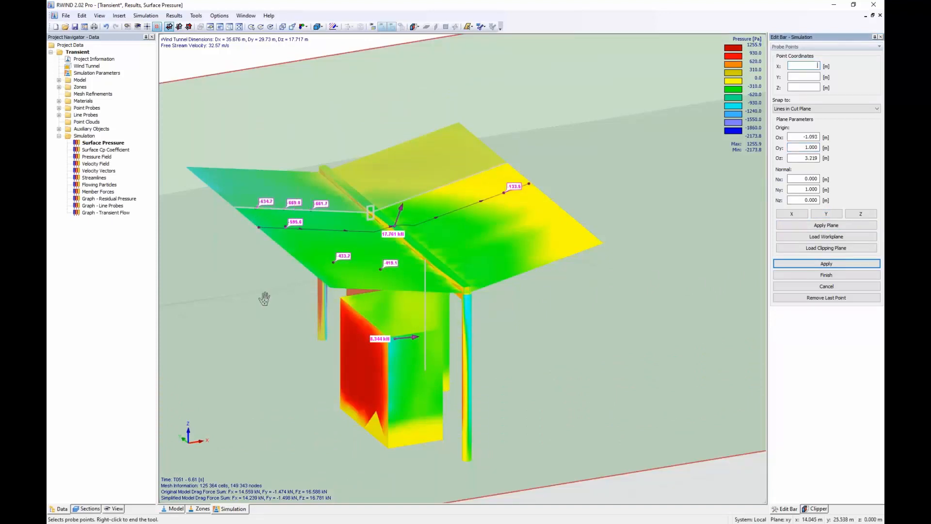
left_click(826, 275)
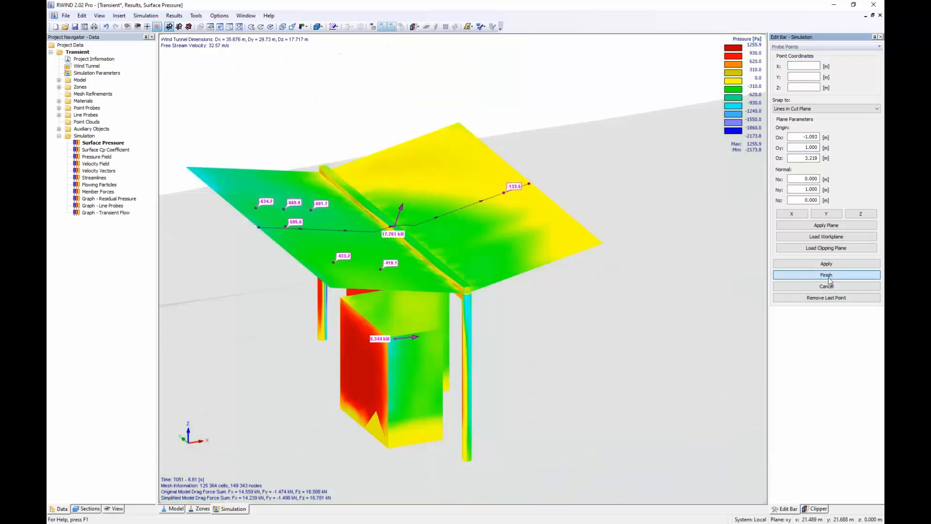
Open the second point probe, show its results to review the point coordinates and pressures, and close it.
mouse_move(293, 197)
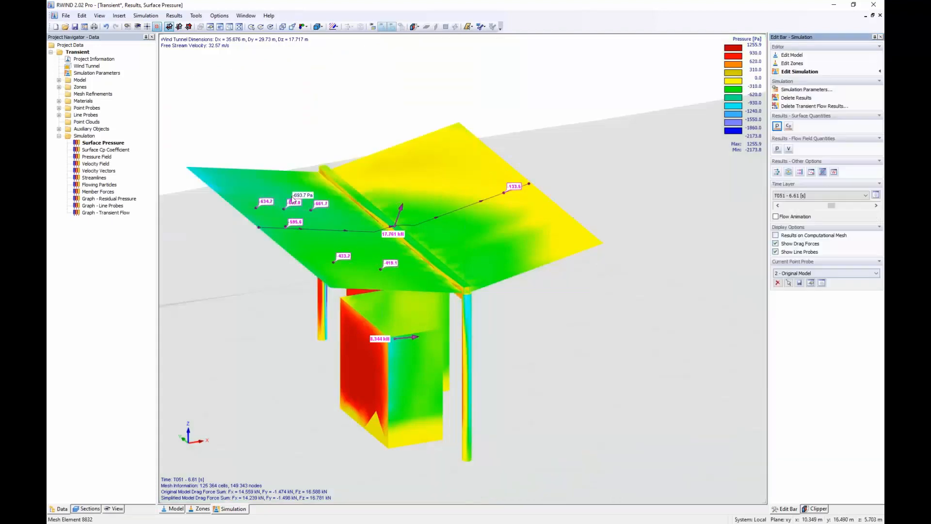
left_click(59, 107)
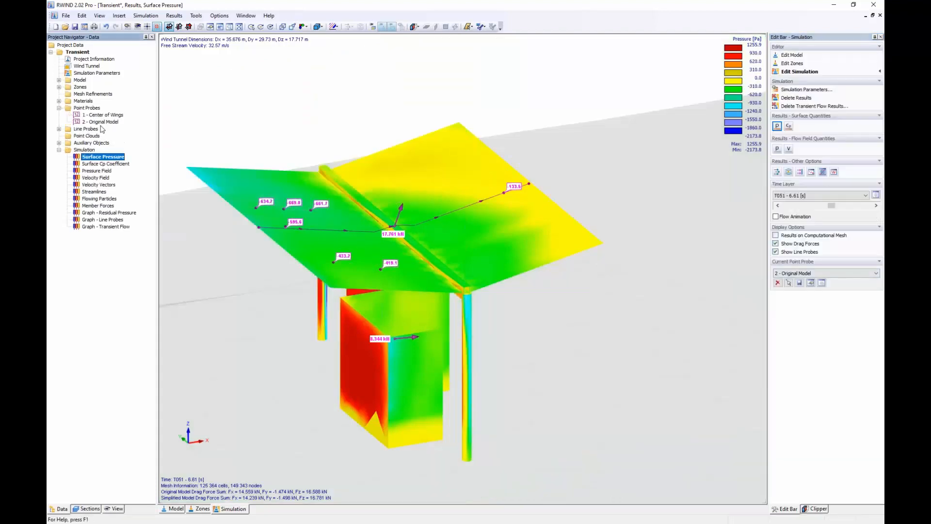
double_click(100, 121)
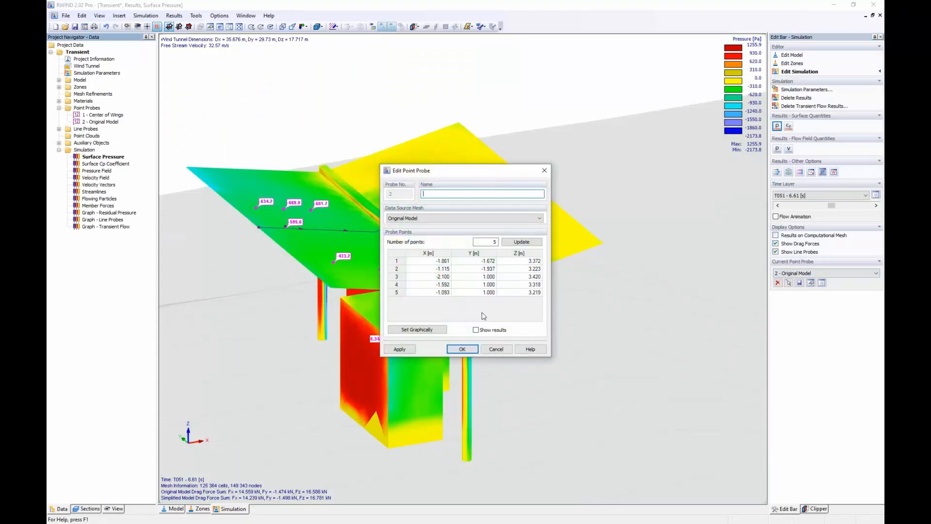
left_click(476, 330)
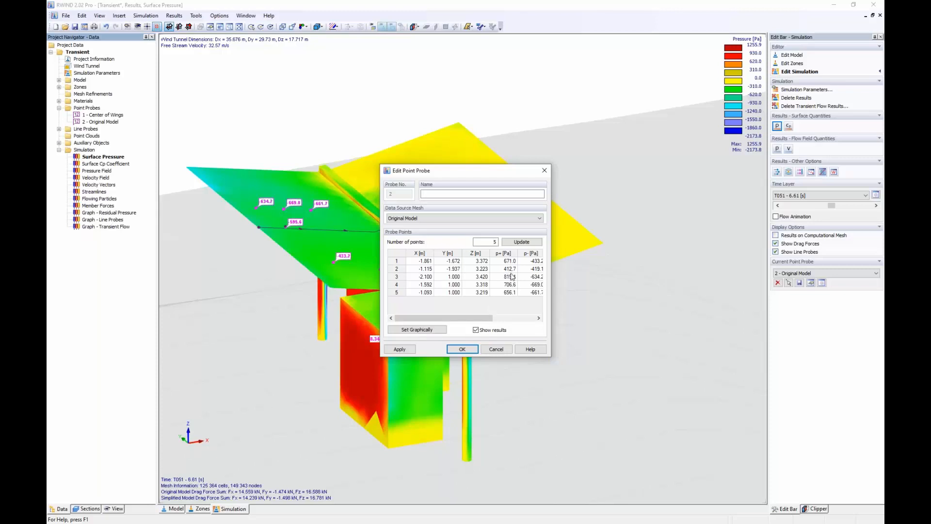
left_click(462, 349)
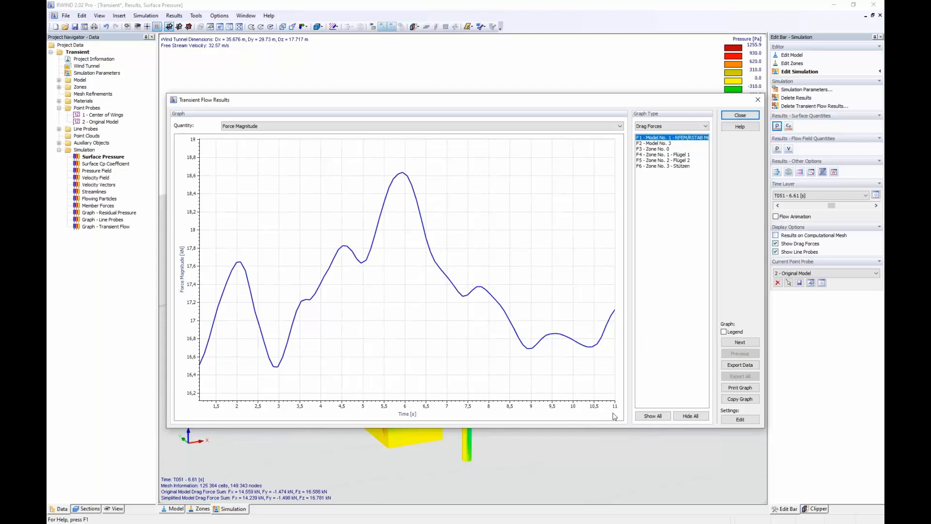
View the transient drag force graphs of Model No. 1 for the force x-, y- and z-components in turn.
left_click(287, 127)
left_click(287, 126)
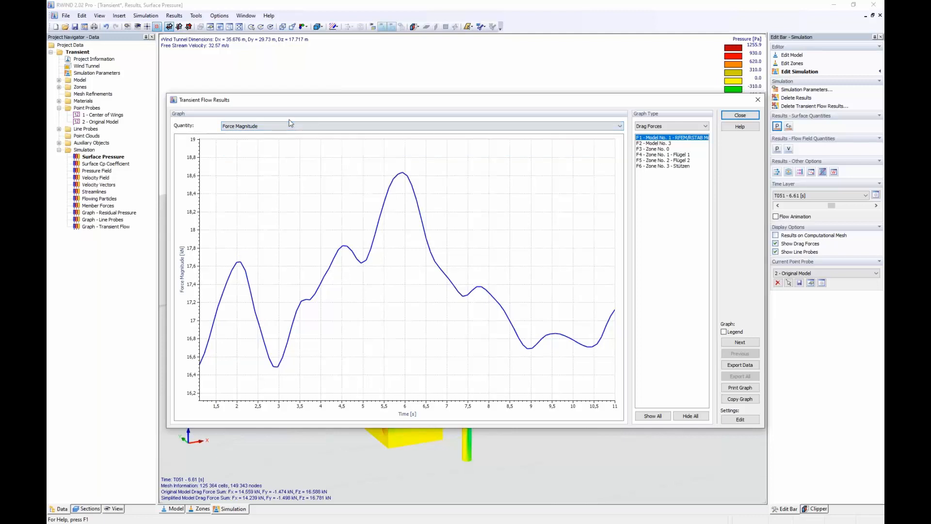
left_click(368, 128)
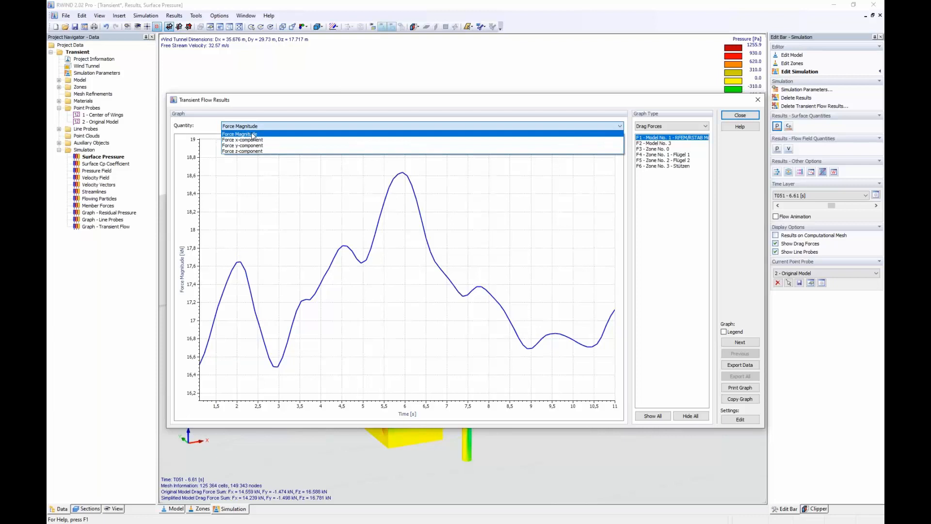
left_click(252, 140)
left_click(258, 130)
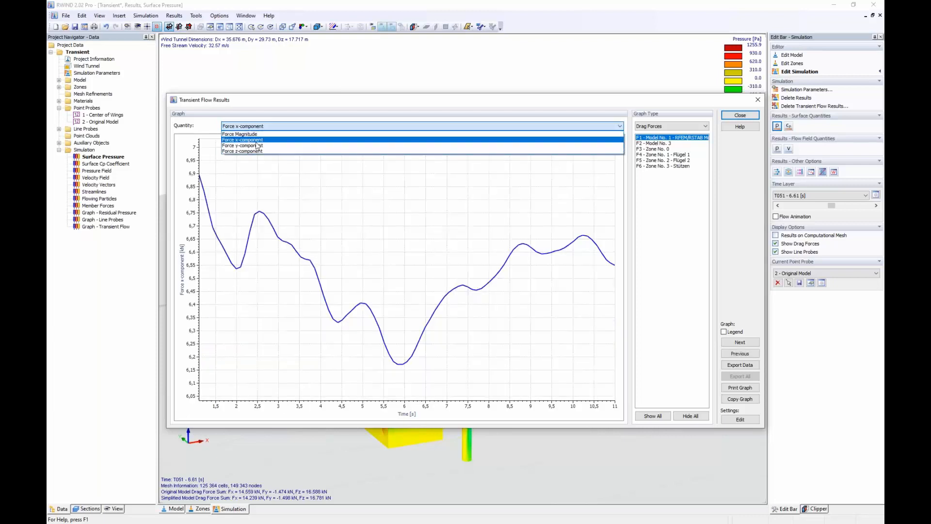
left_click(257, 146)
left_click(264, 130)
left_click(262, 152)
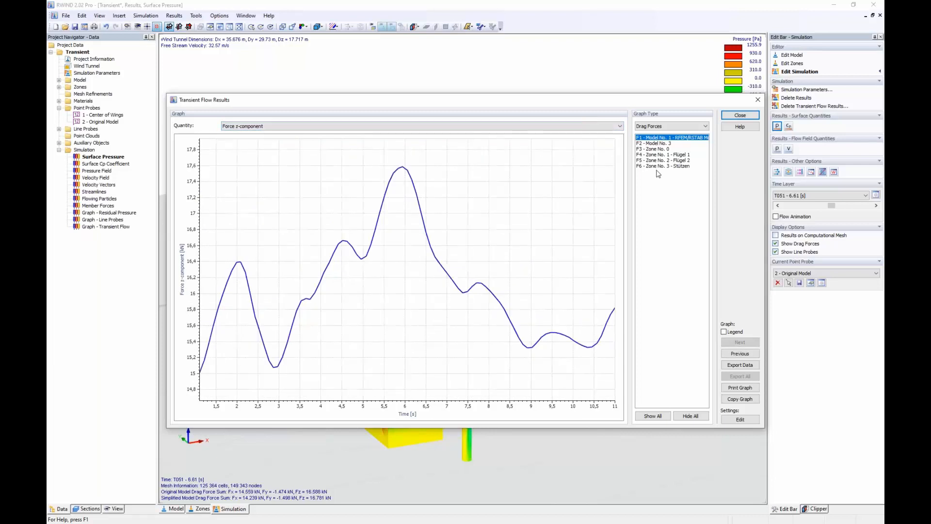
Compare the z-component drag force graphs of the Flügel 1, Flügel 2 and Stützen zones together.
left_click(678, 154)
left_click(684, 160, "ctrl")
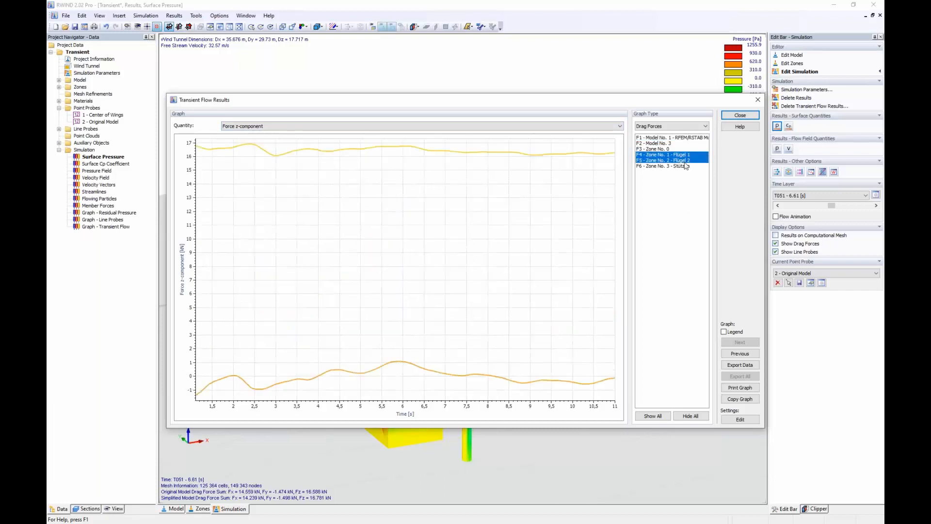
left_click(681, 167, "ctrl")
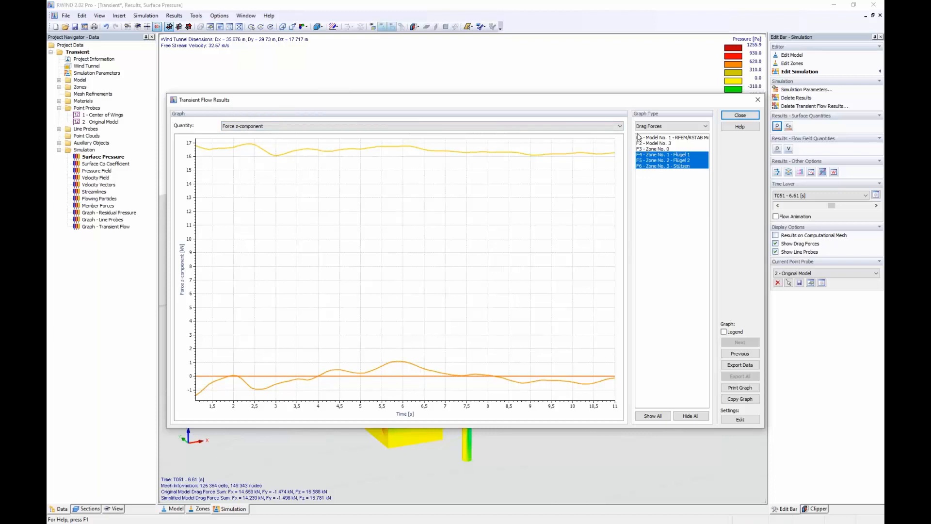
Switch the transient graph to Point Probes - Original Model and compare the pressures of P1.1 Front and P1.2 Front.
left_click(650, 126)
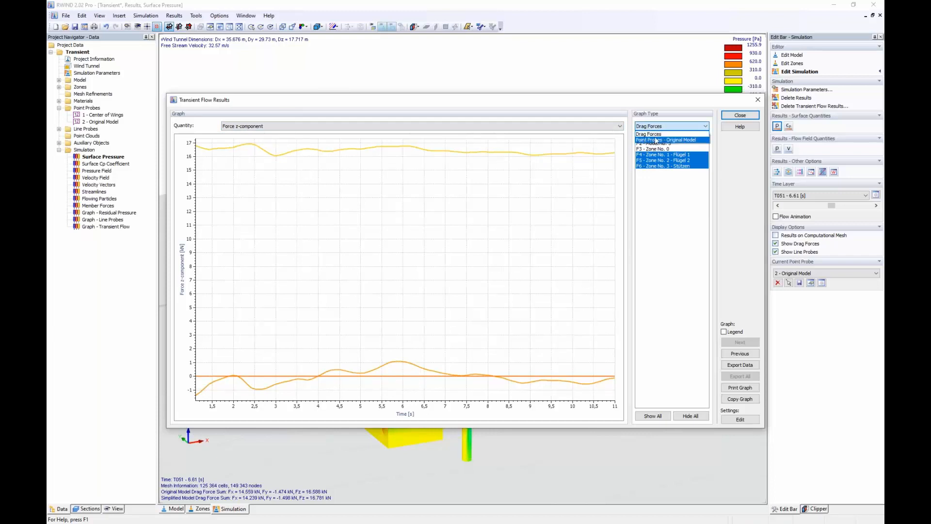
left_click(655, 141)
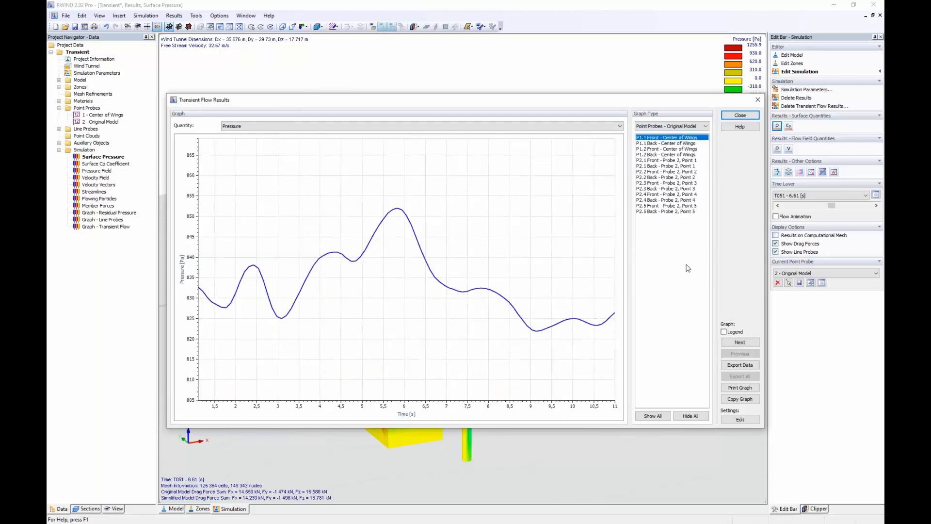
left_click(666, 149, "shift")
left_click(671, 143, "ctrl")
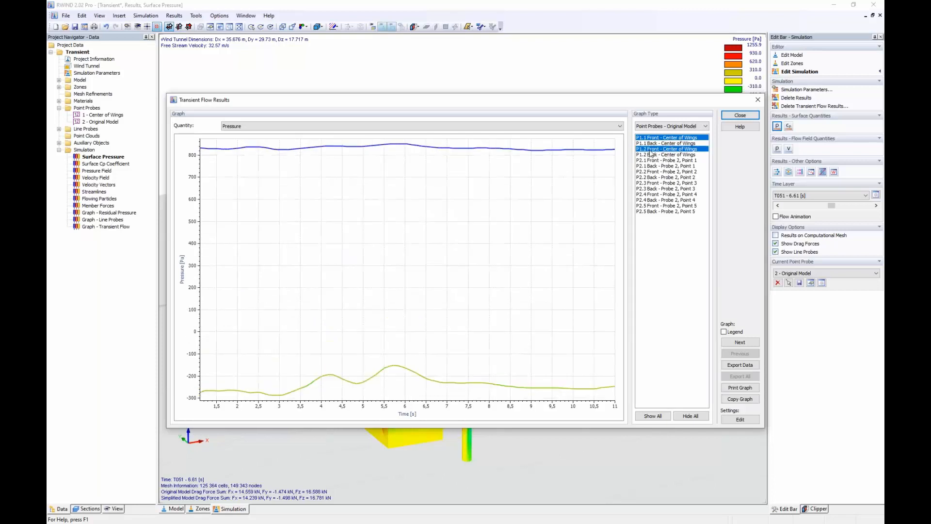
left_click_drag(592, 100, 548, 282)
left_click_drag(465, 282, 497, 84)
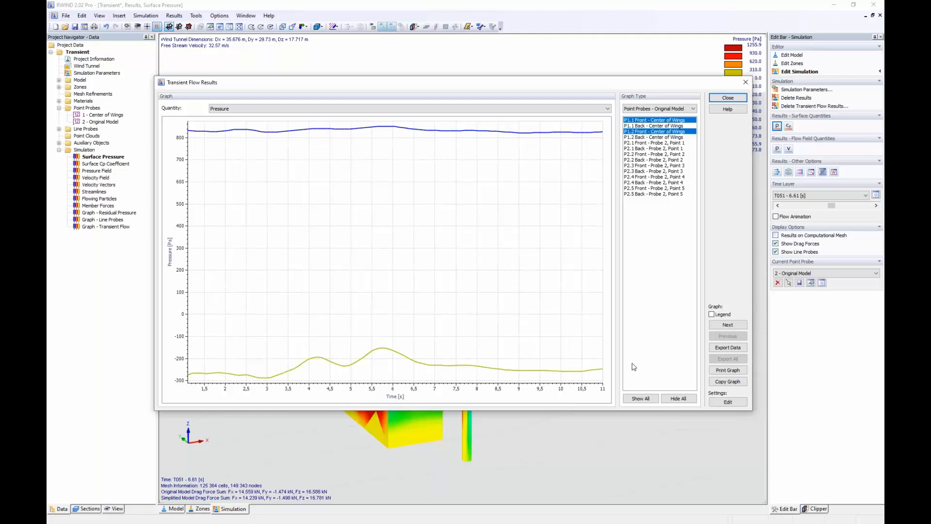
View the Cp graph of the two selected front point probes, return to the pressure graph, and close the transient flow results.
left_click(223, 109)
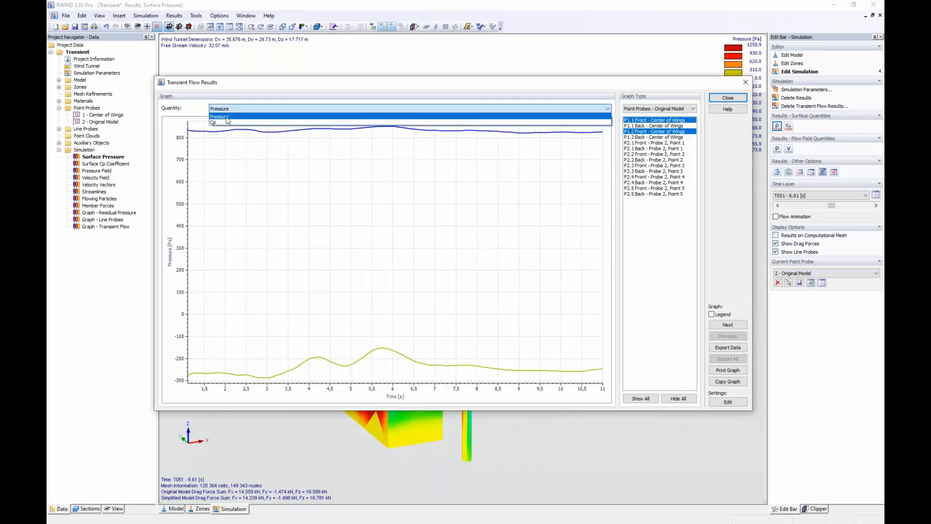
left_click(222, 122)
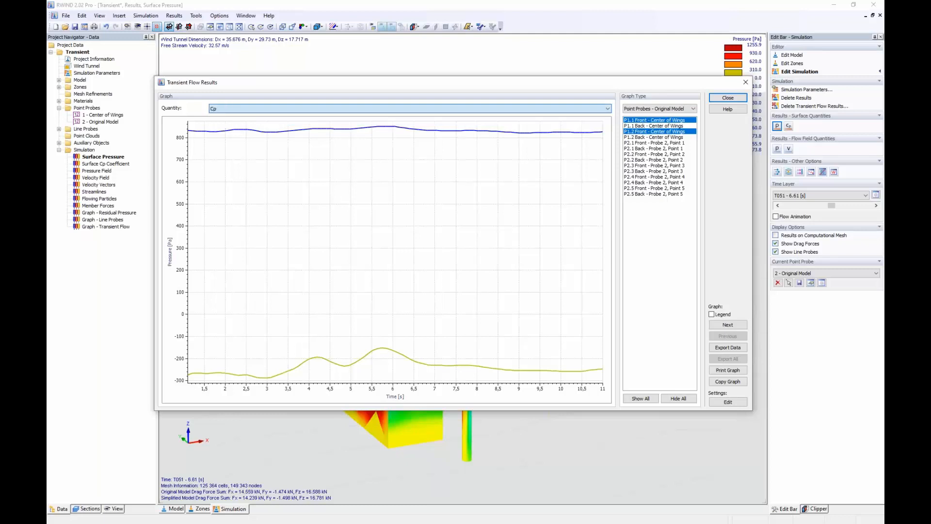
left_click(228, 113)
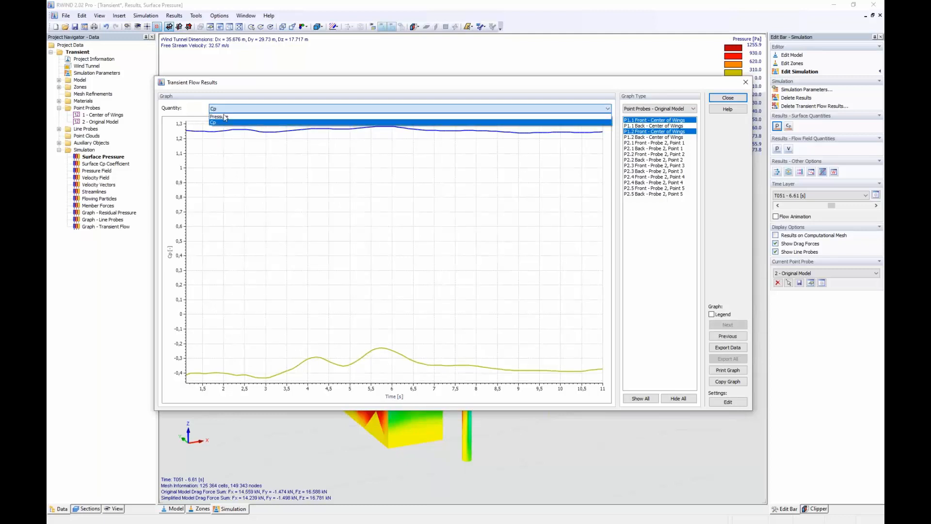
left_click(228, 116)
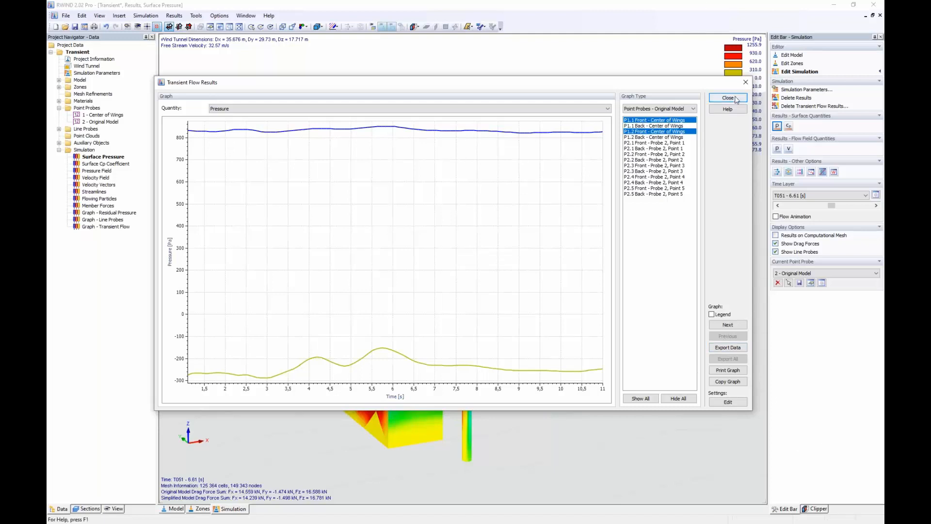
left_click(745, 83)
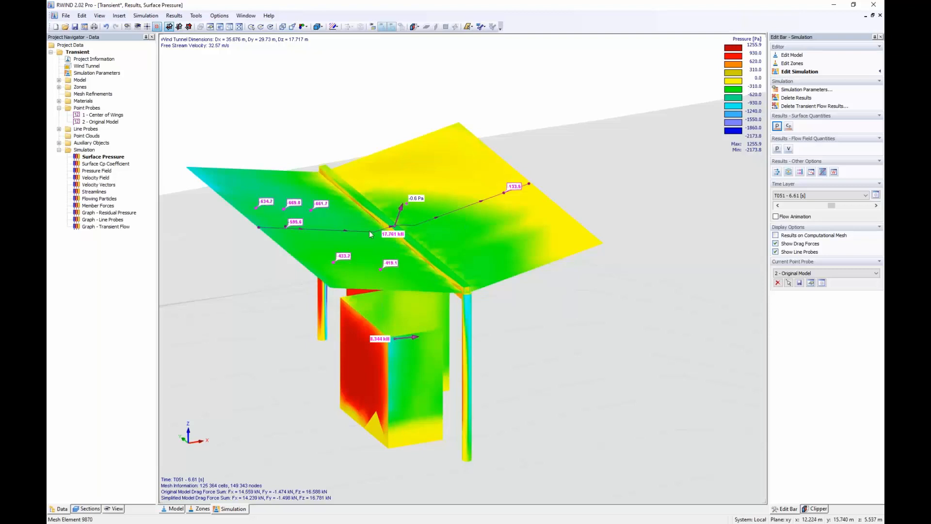
Display the surface pressure graph of line probe 1 - Center, show it for all time layers, and close it.
scroll(269, 219, "up", 3)
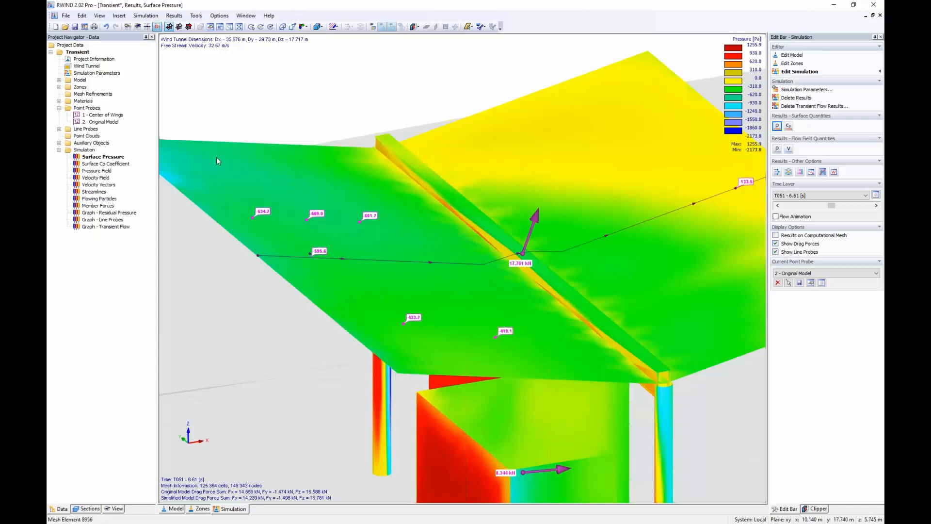
left_click(58, 129)
left_click(93, 135)
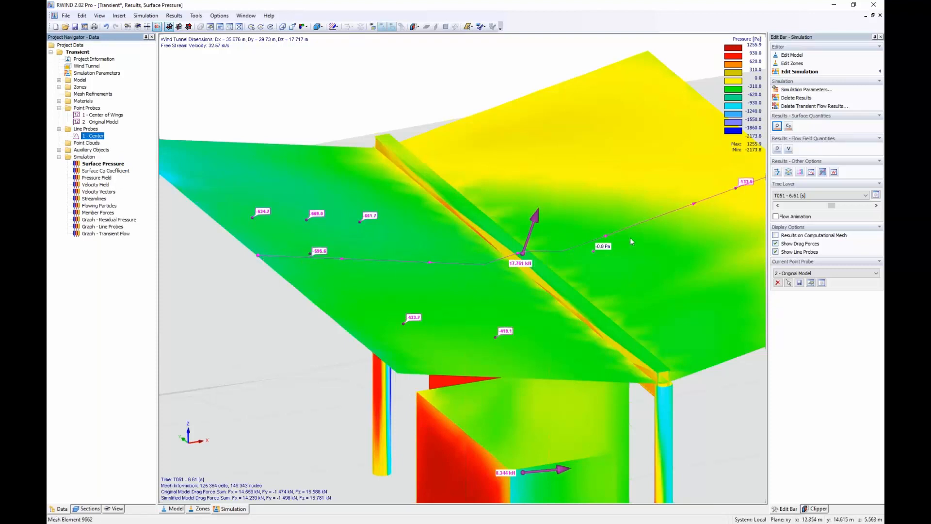
right_click(95, 136)
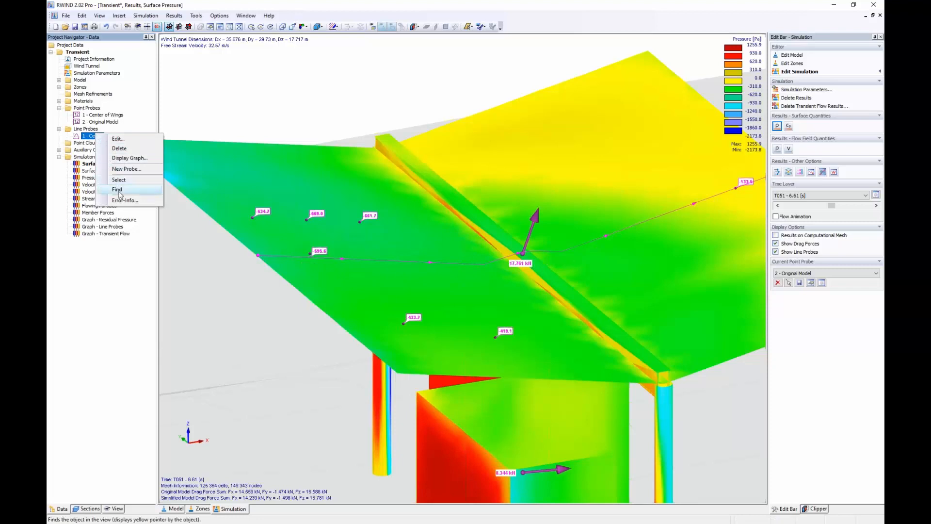
left_click(126, 159)
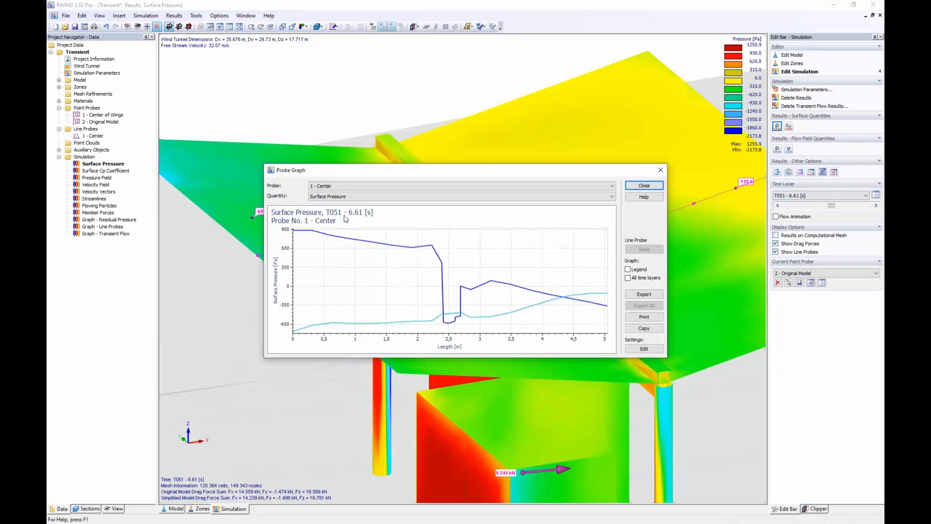
left_click(345, 196)
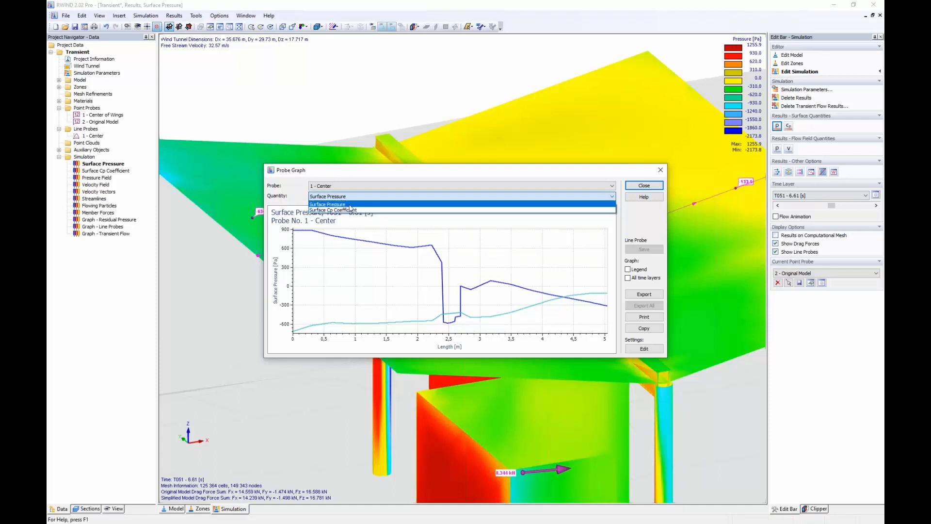
left_click(350, 204)
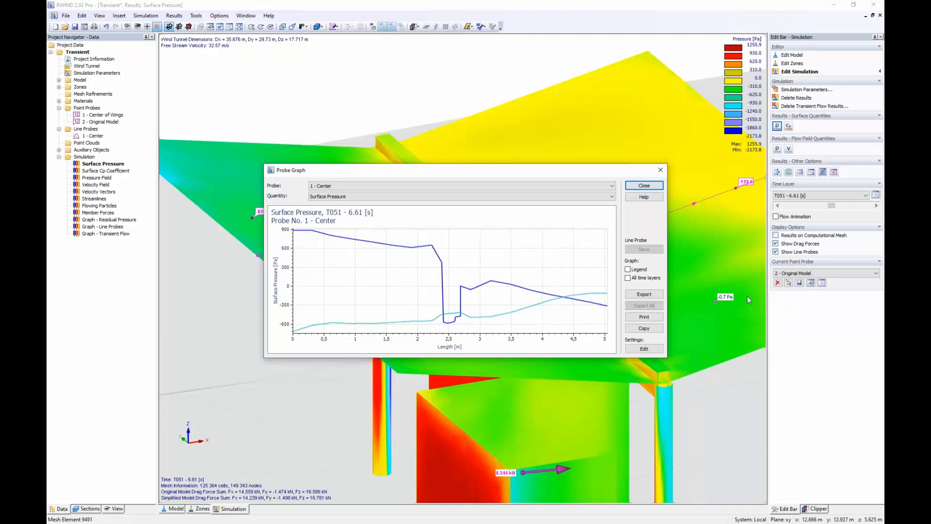
left_click(627, 277)
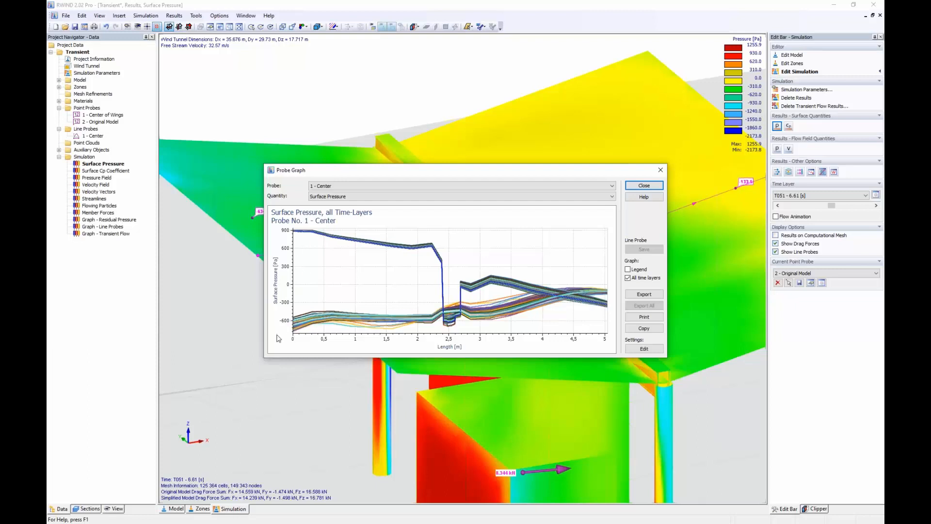
left_click(644, 186)
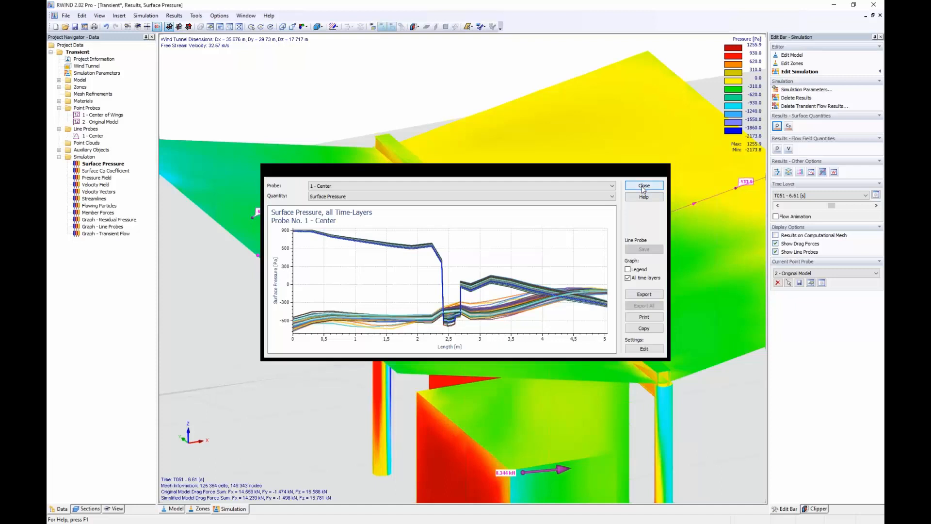
Open the definition of a new line probe to review its options and leave it without creating a probe.
scroll(423, 272, "down", 2)
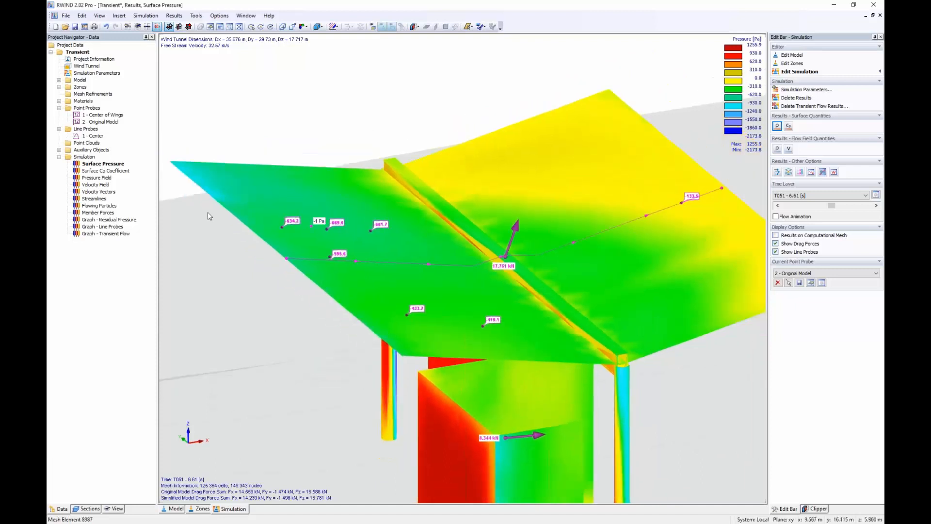
right_click(92, 129)
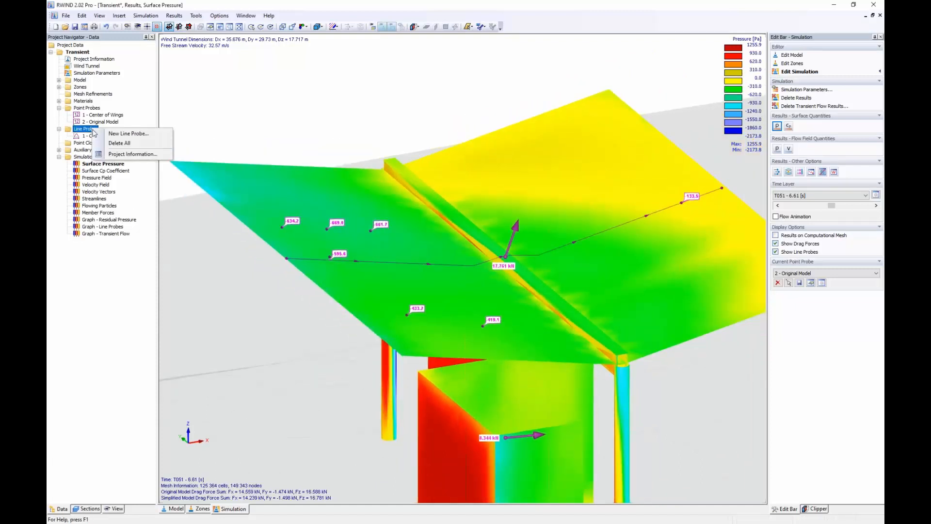
left_click(127, 134)
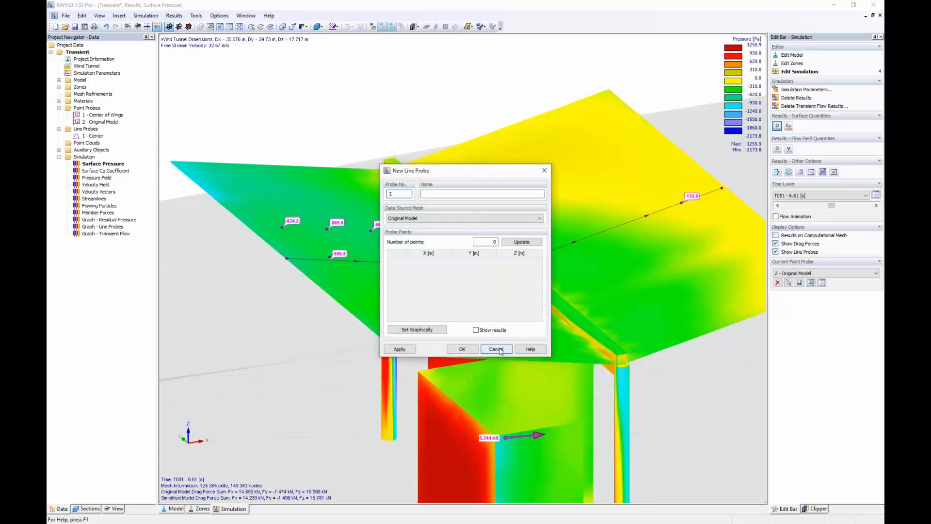
key("Escape")
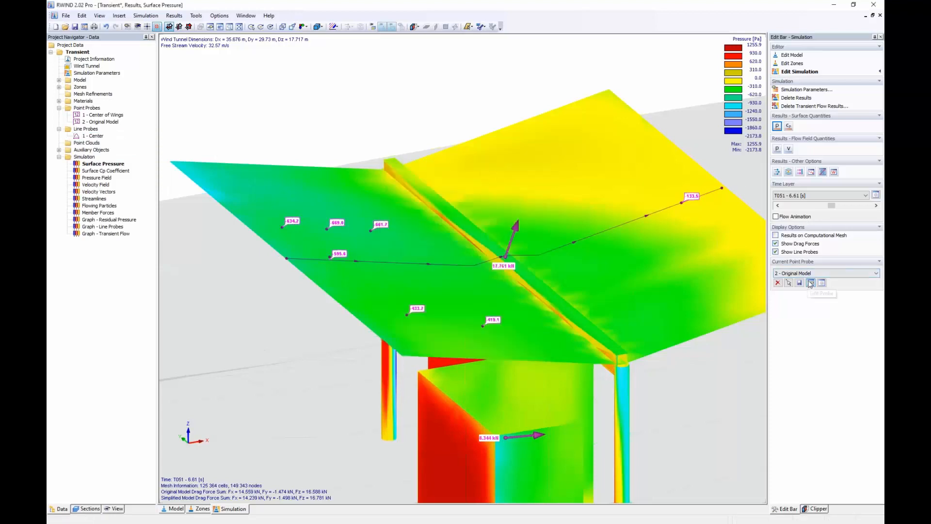
Try to define a line probe graphically across the roof wings along a Y-normal cut plane at about Y 1.85 m.
left_click(823, 173)
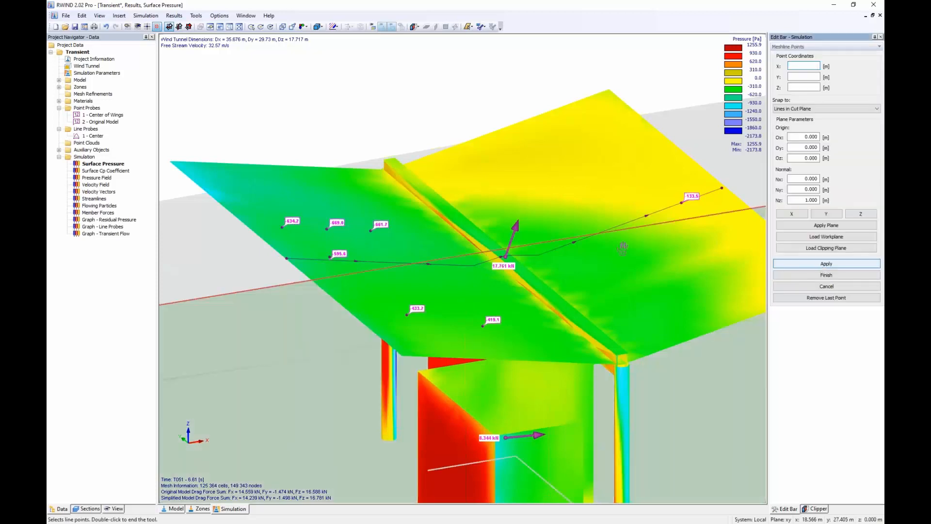
left_click(826, 213)
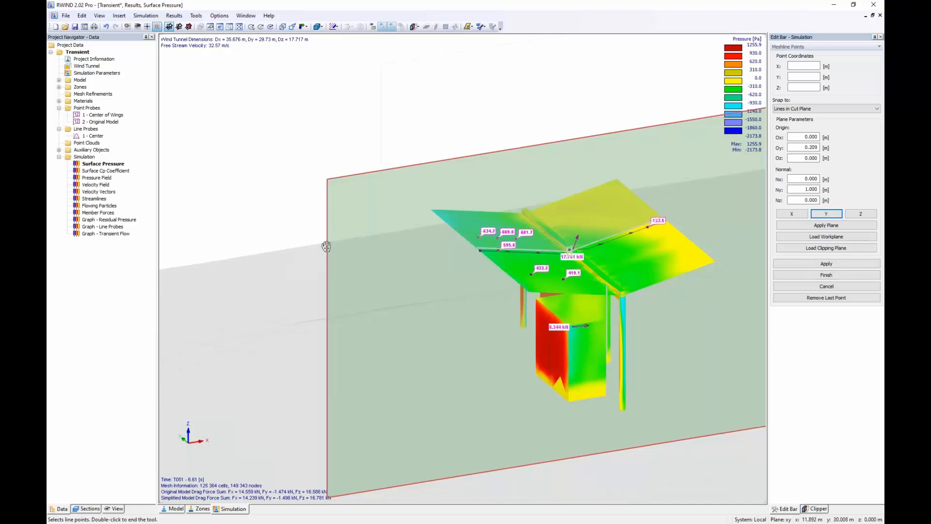
scroll(488, 211, "up", 3)
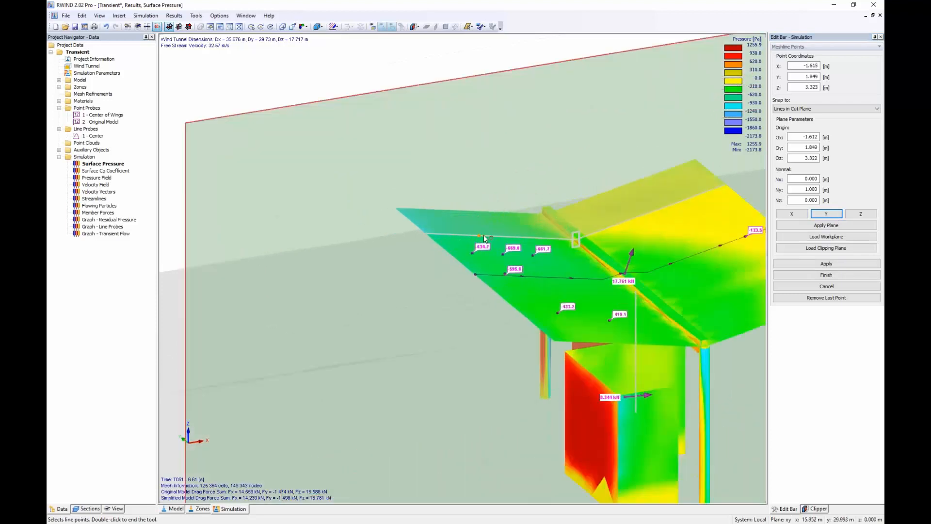
left_click(480, 235)
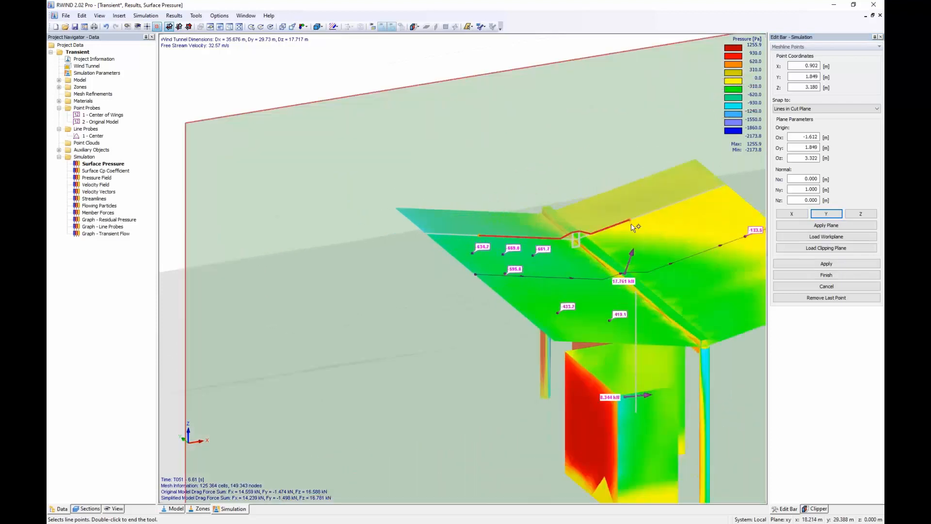
left_click(856, 287)
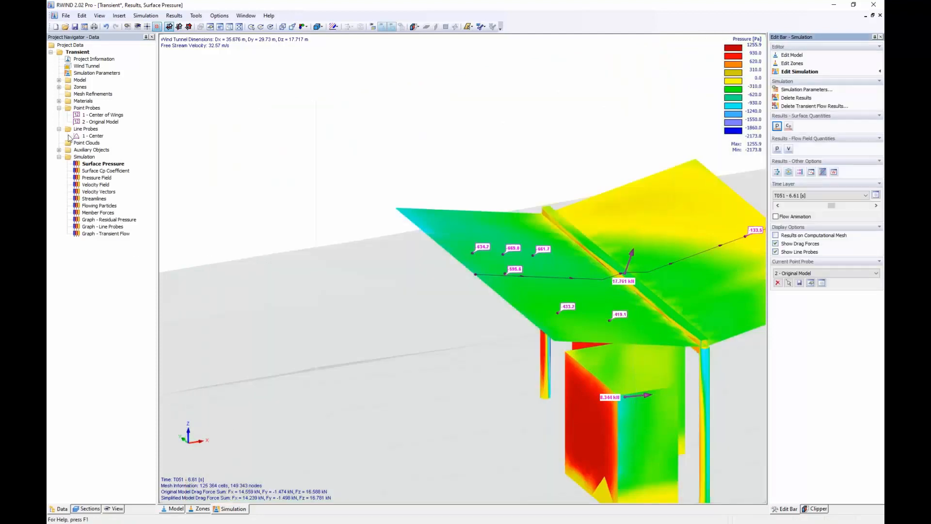
Collapse the Point Probes and Line Probes groups in the project data and select Point Clouds.
left_click(59, 108)
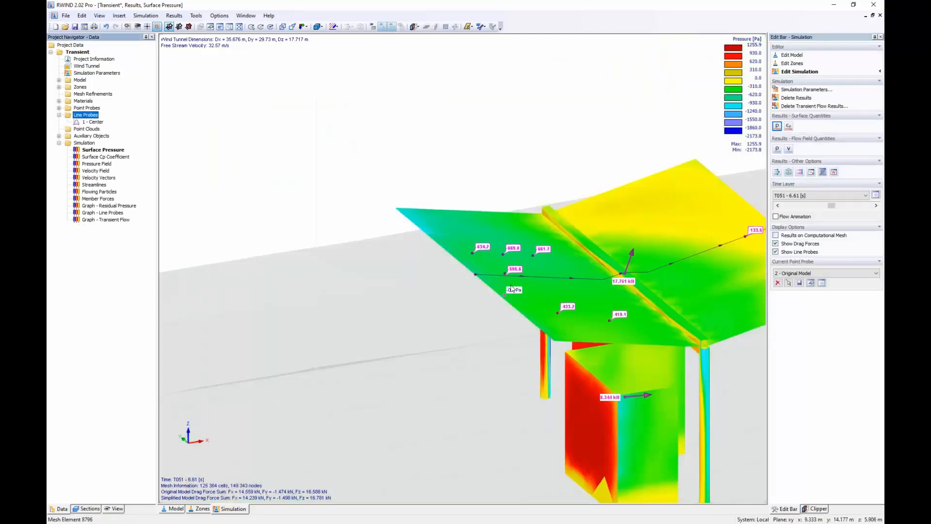
left_click(58, 115)
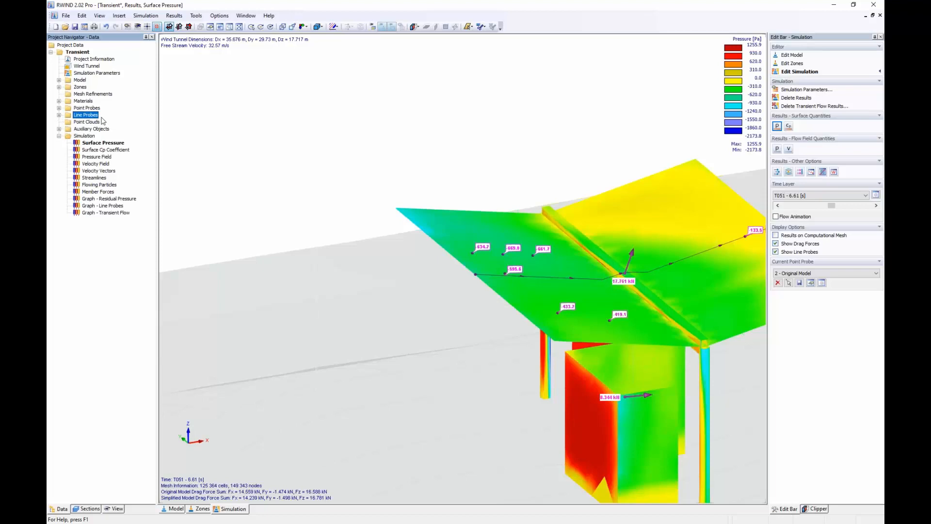
left_click(87, 122)
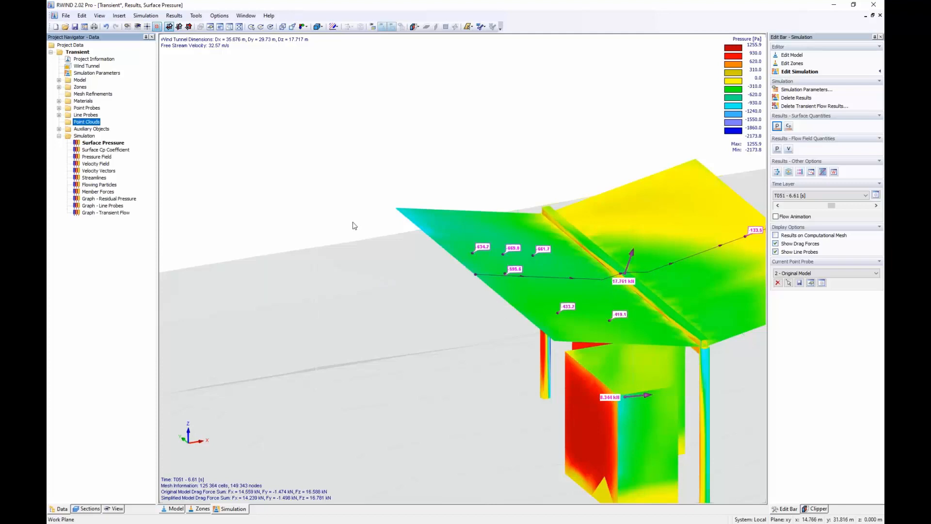
Show streamlines seeded from a rectangle, narrow the rectangle to about half its width beside the canopy, and apply it.
scroll(305, 292, "down", 3)
middle_click_drag(246, 307, 485, 303)
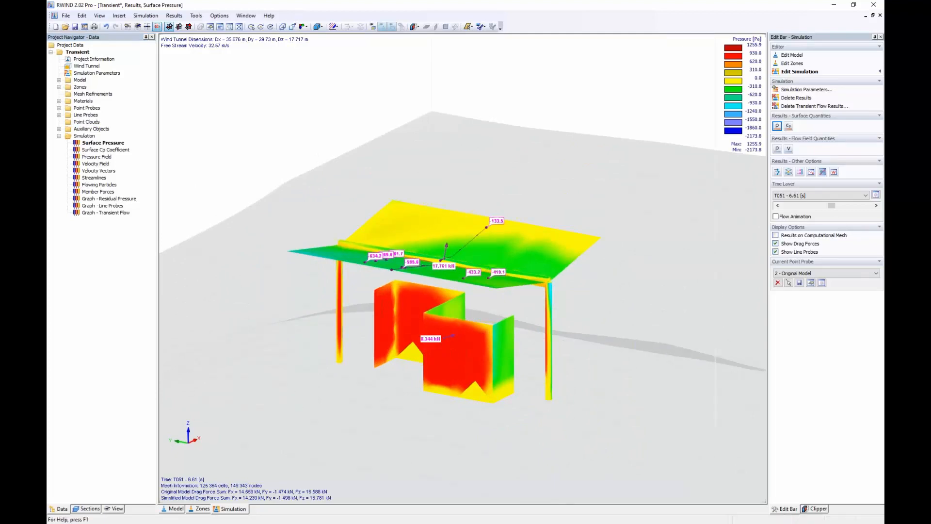
left_click(788, 172)
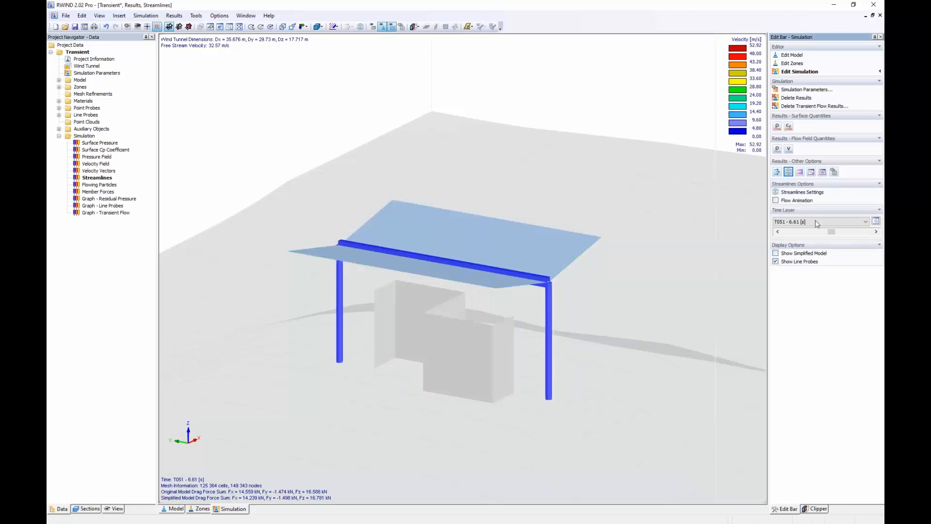
left_click(834, 67)
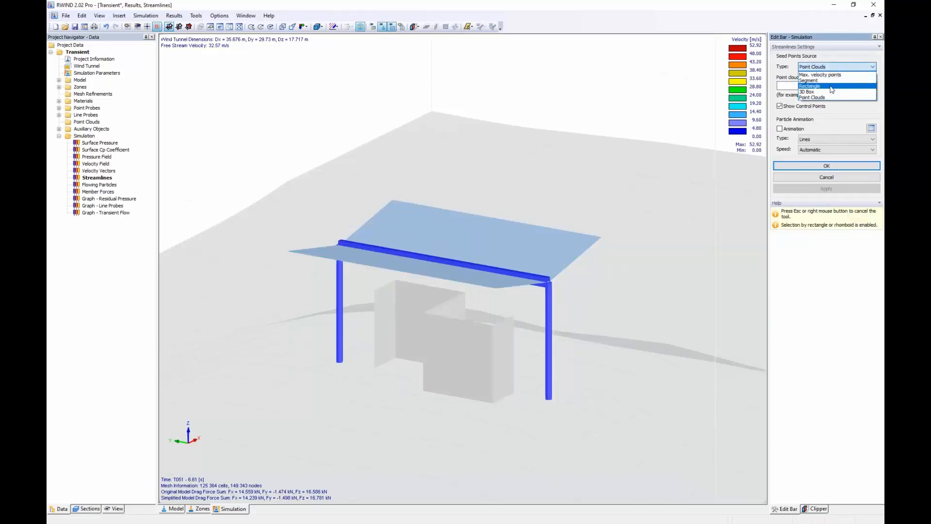
left_click(831, 86)
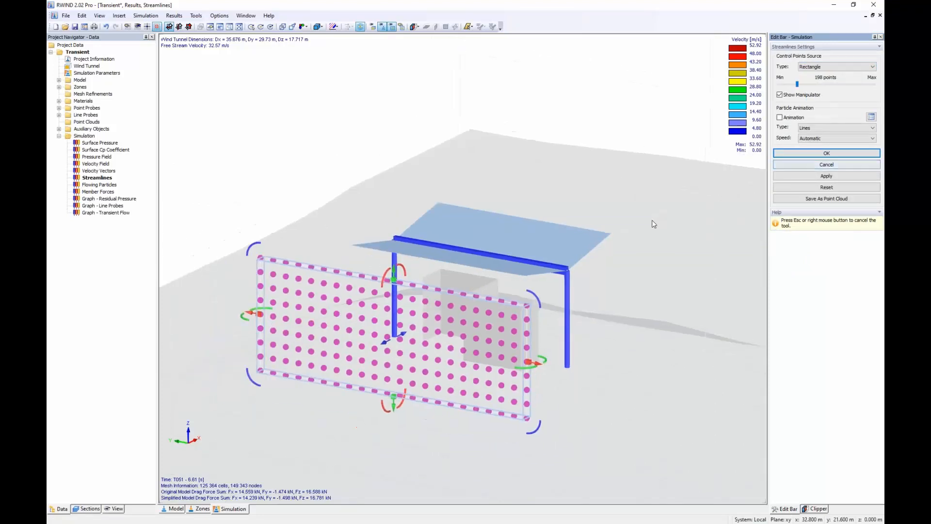
left_click_drag(543, 351, 408, 326)
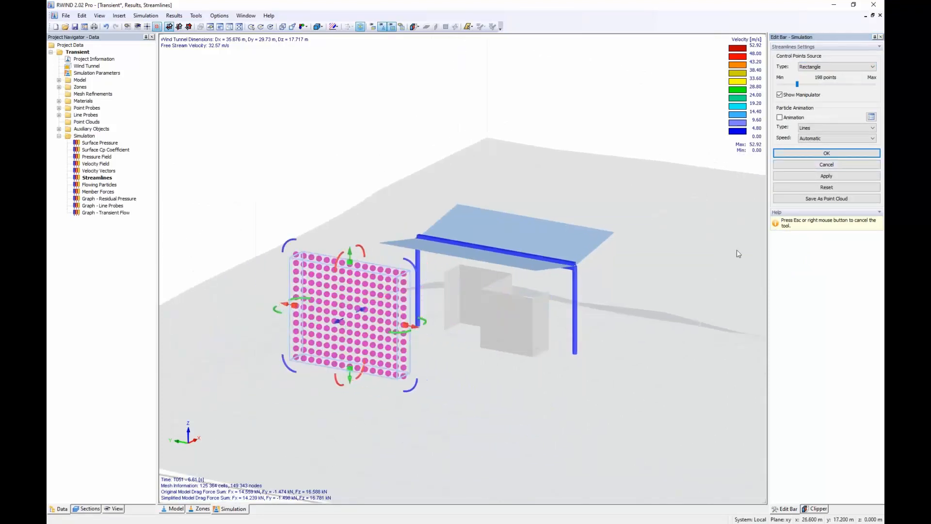
left_click(832, 178)
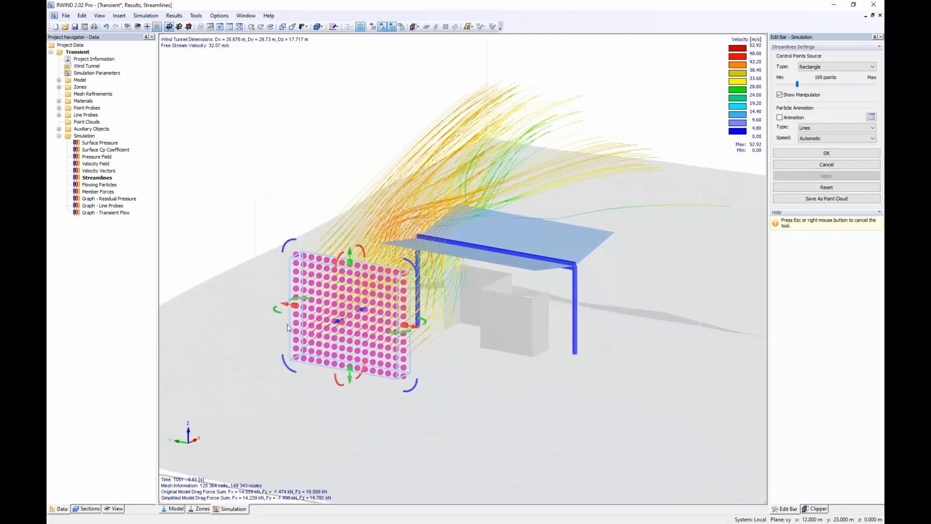
Change the streamline seed source to a 20-point segment, apply it, and tilt the segment diagonally in front of the canopy.
left_click(820, 68)
left_click(821, 80)
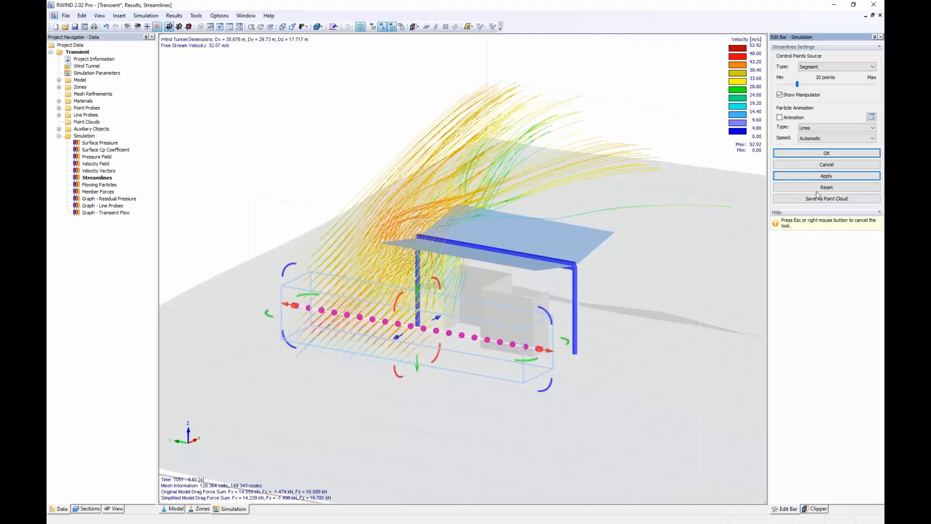
left_click(826, 176)
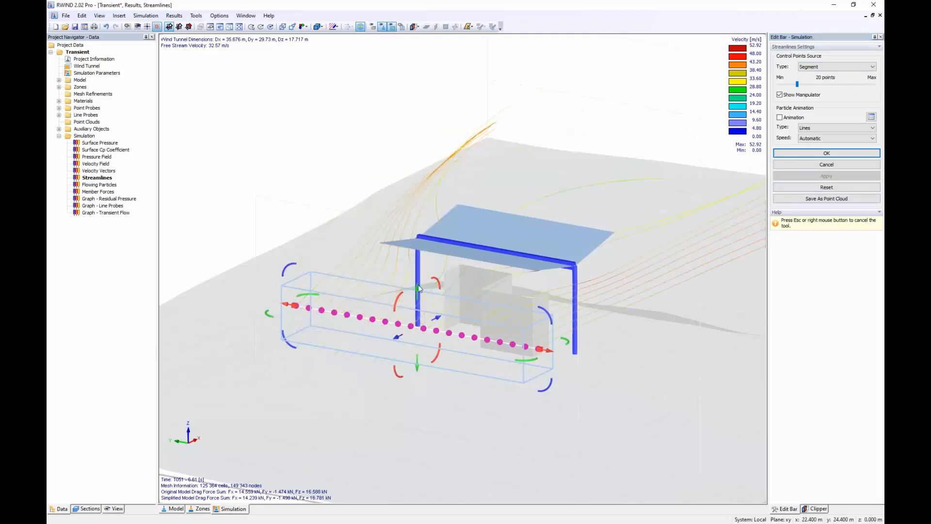
left_click_drag(544, 313, 630, 397)
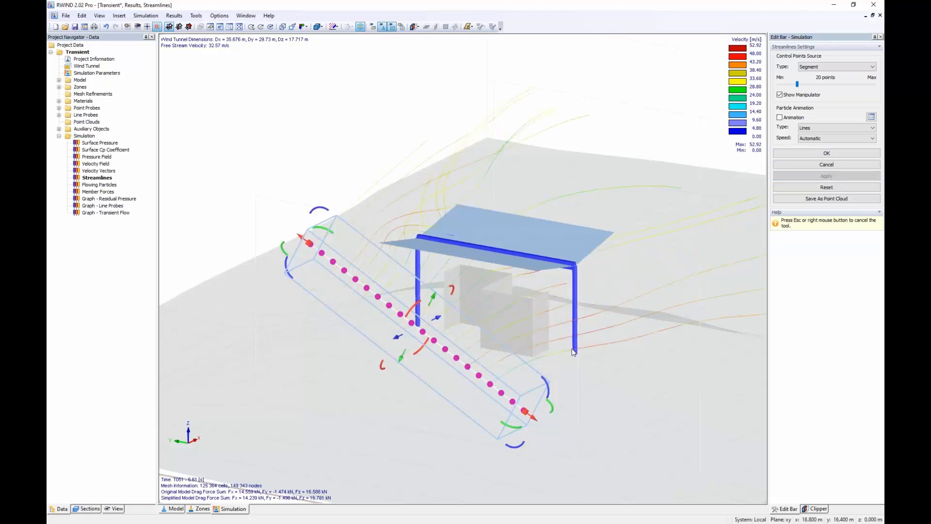
middle_click_drag(558, 344, 370, 347)
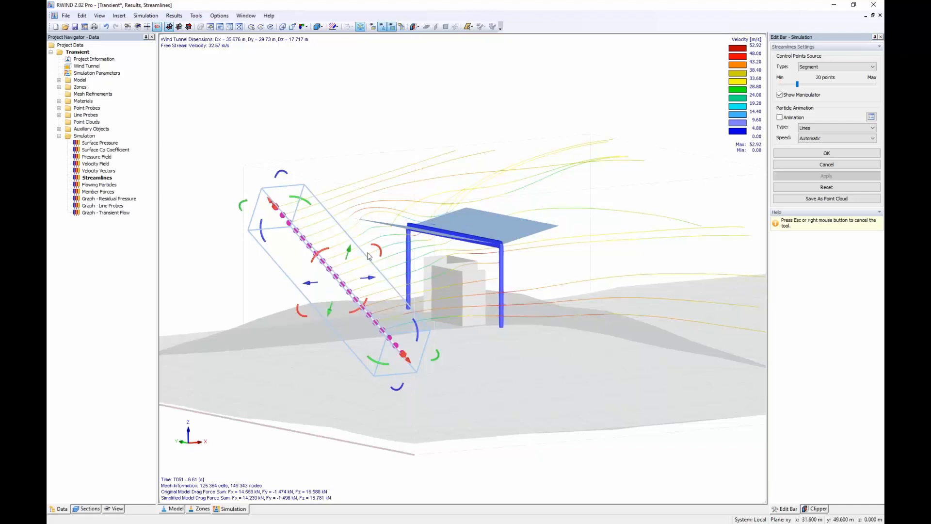
Change the streamline seed source from the segment to a rectangle, narrow it beside the canopy, apply it and accept the streamline settings.
scroll(370, 272, "up", 5)
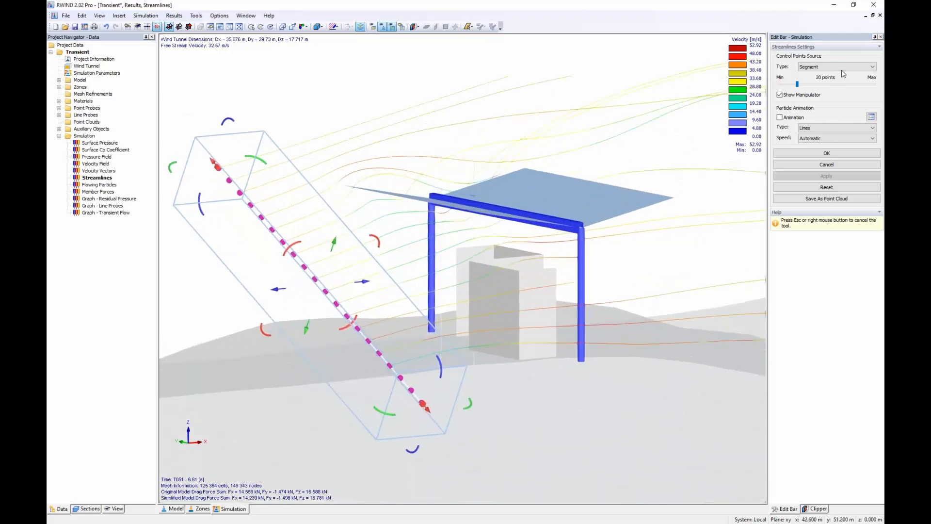
left_click(841, 67)
left_click(838, 85)
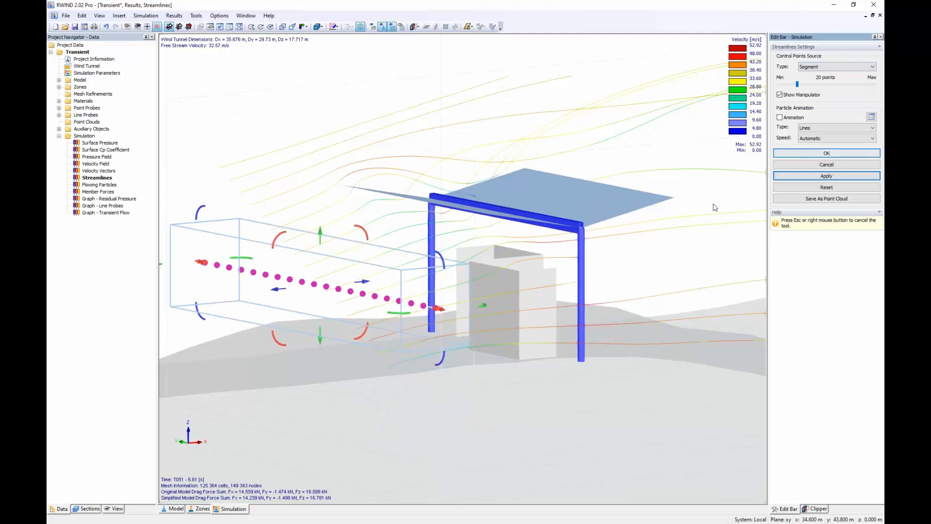
left_click(835, 66)
left_click(821, 86)
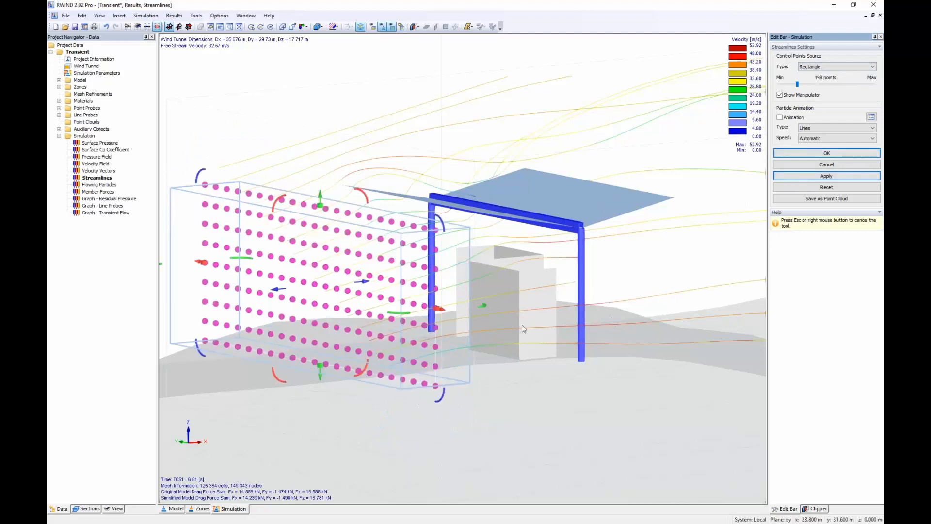
left_click_drag(438, 310, 274, 276)
left_click(846, 180)
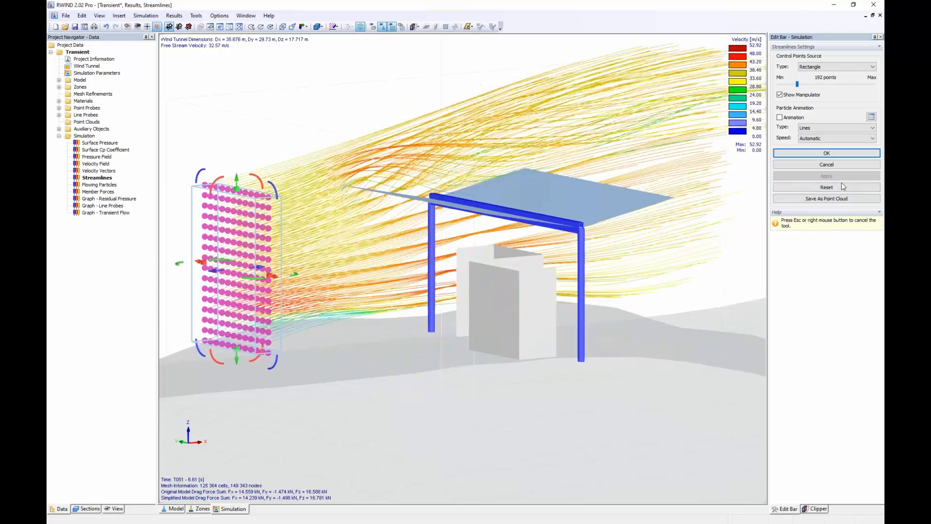
middle_click_drag(466, 310, 557, 308, "ctrl")
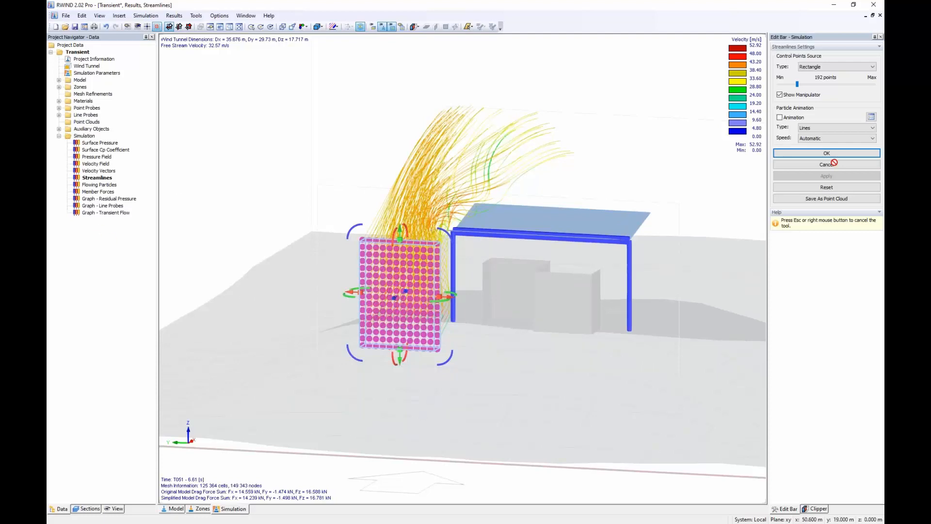
left_click(814, 154)
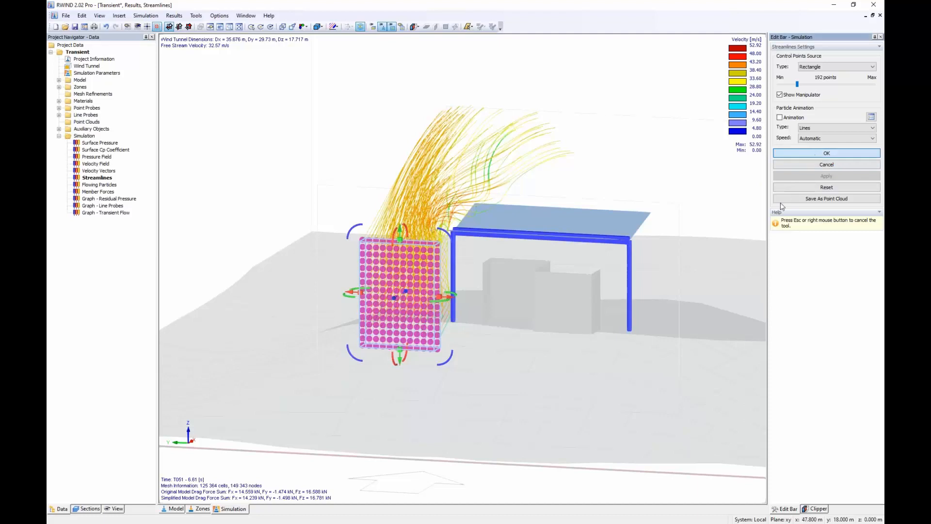
Create a rectangular point cloud graphically, narrowed to about 1.94 m wide, over the streamline starting area beside the canopy.
right_click(85, 121)
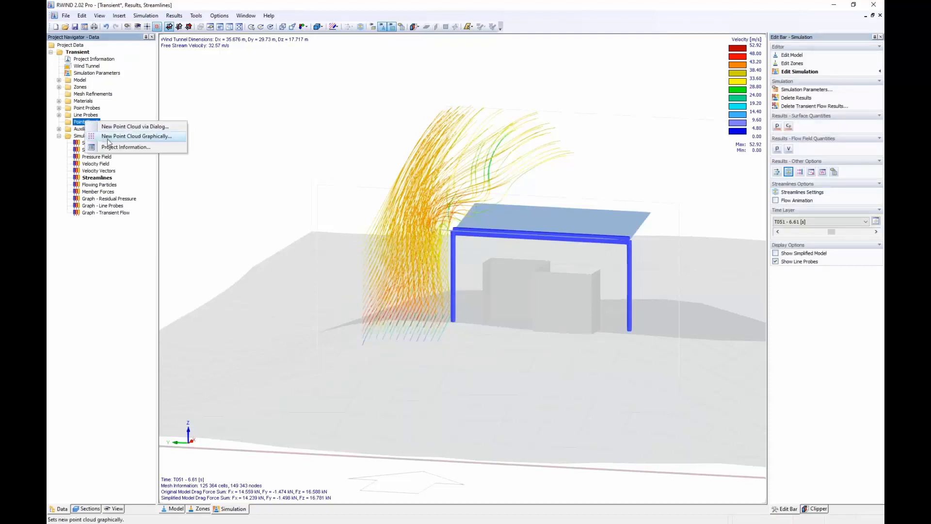
left_click(126, 136)
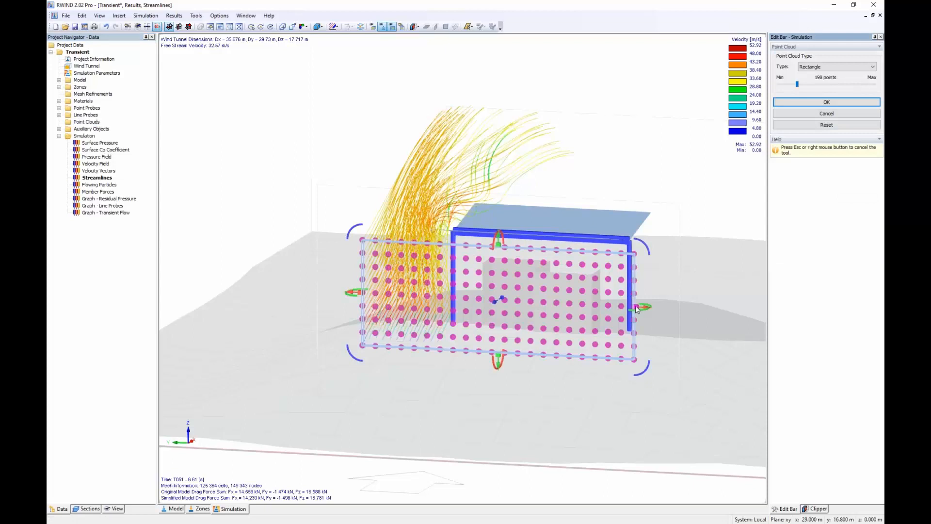
left_click_drag(636, 309, 427, 296)
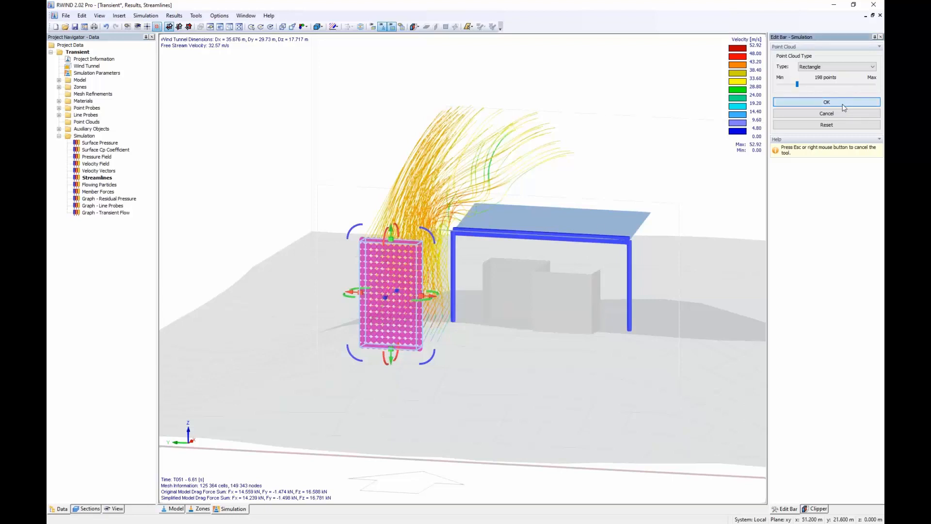
left_click(827, 101)
left_click(454, 351)
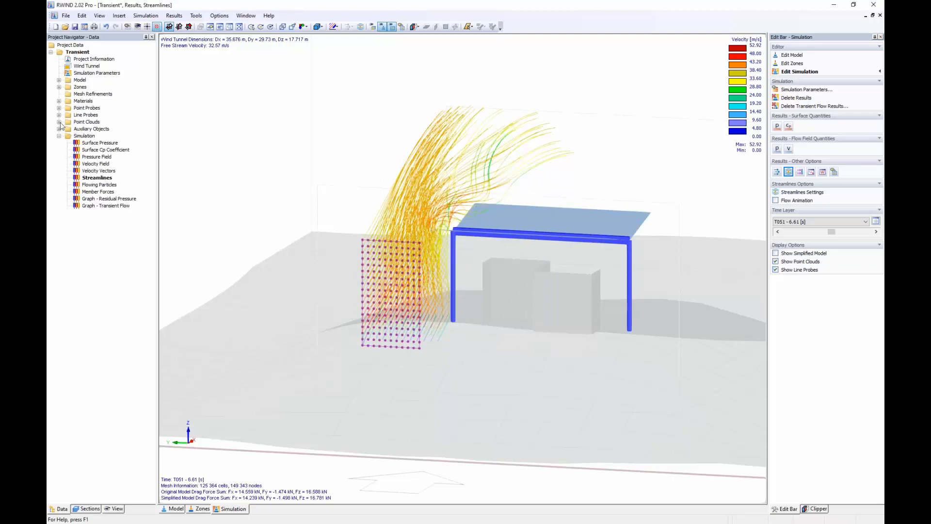
Create a second rectangular point cloud graphically, about 1.94 m wide and 3.5 m high, moved to the opposite end of the canopy.
right_click(88, 123)
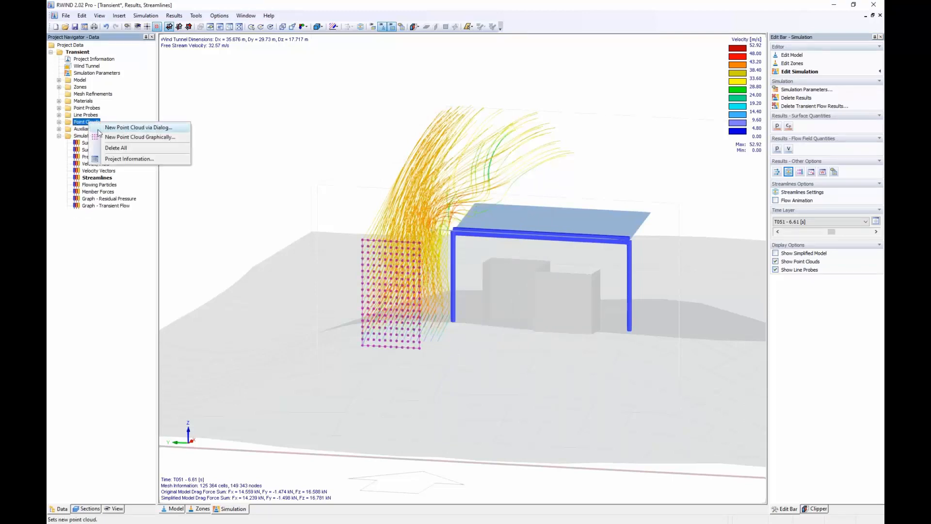
left_click(139, 137)
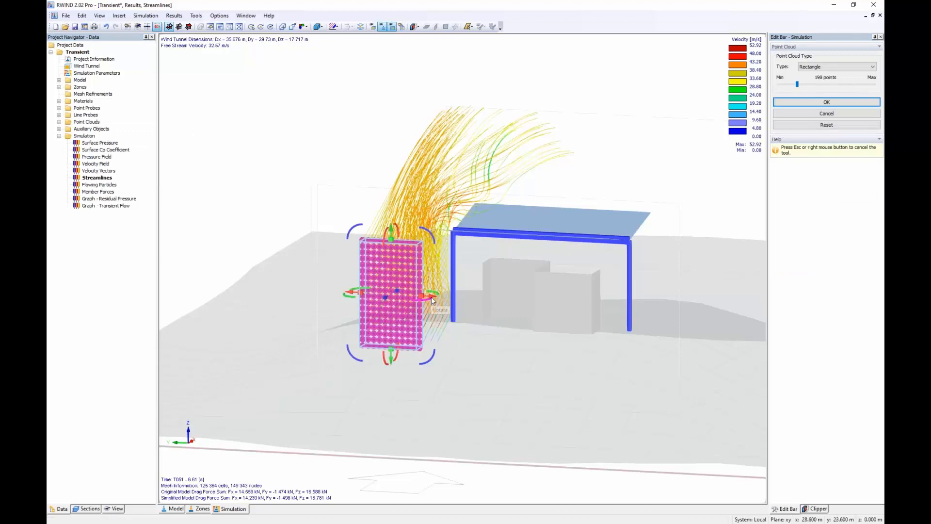
left_click_drag(433, 300, 648, 306)
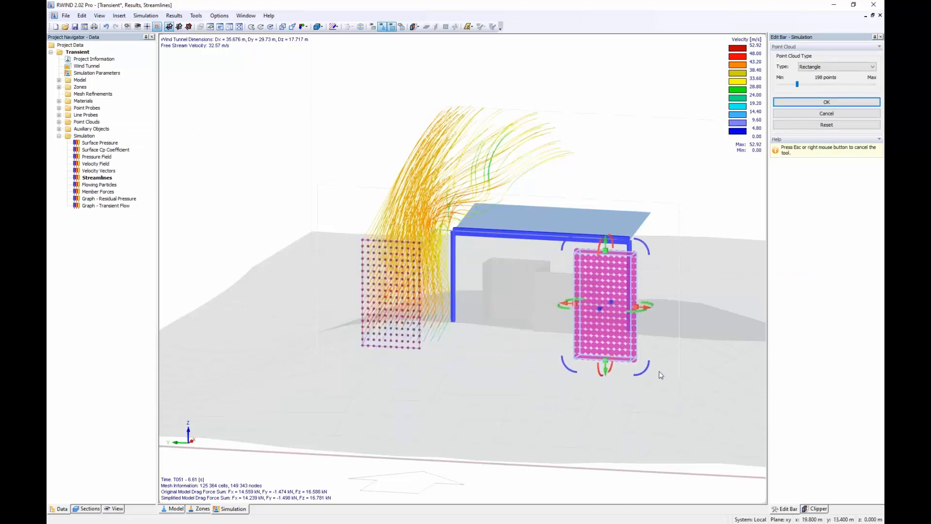
left_click(826, 102)
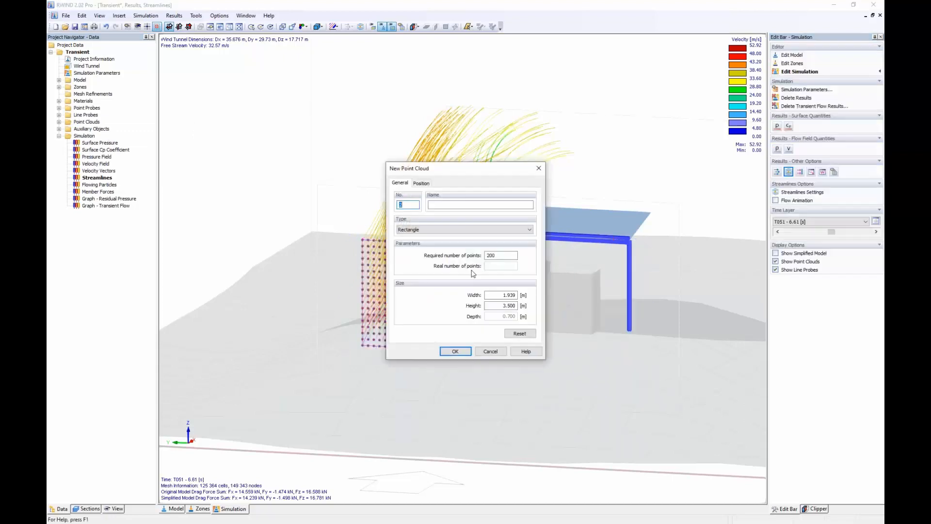
left_click(445, 351)
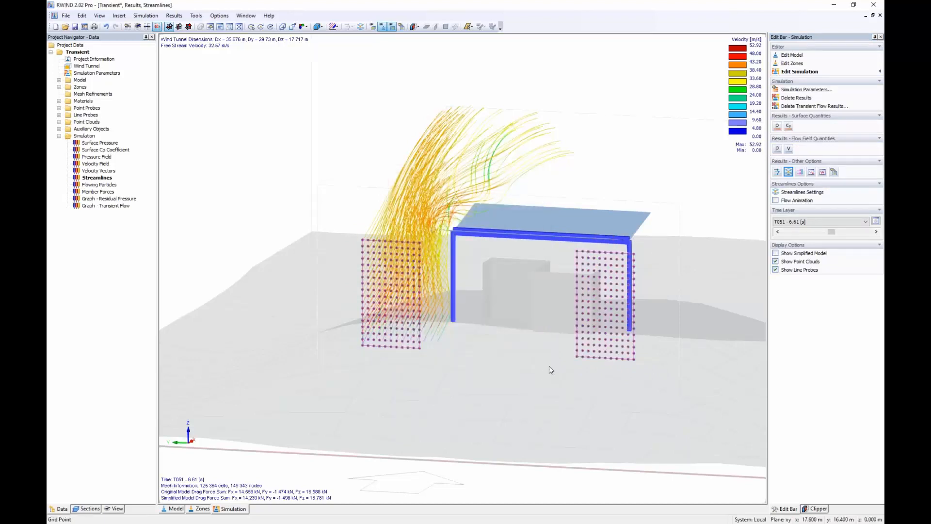
Set the streamline control points source to Point Clouds and accept the settings.
left_click(801, 192)
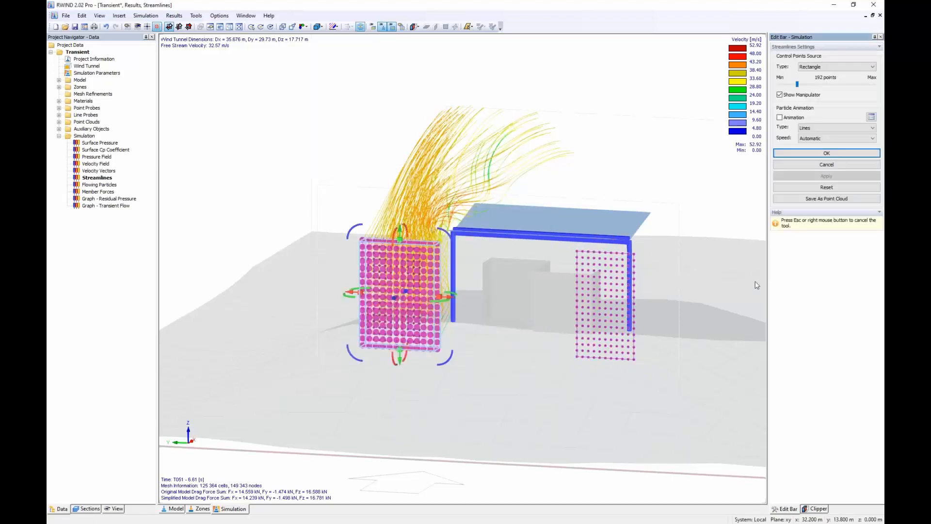
left_click(847, 67)
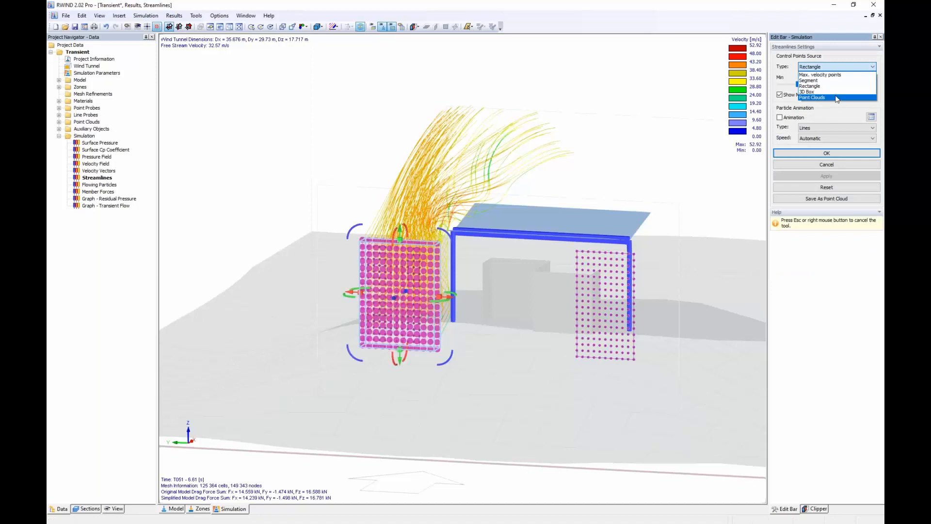
left_click(836, 98)
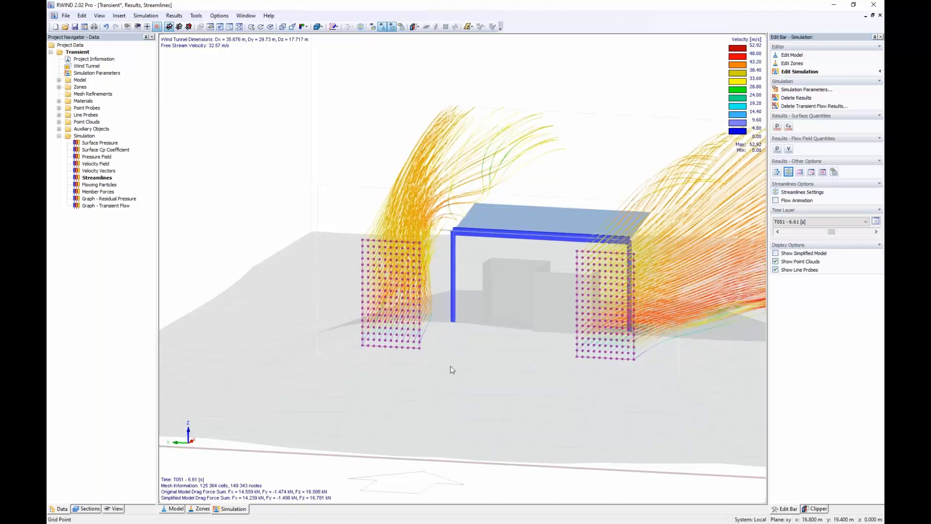
Examine the streamlines from both point clouds around the canopy, play the flow animation and stop it.
middle_click_drag(450, 367, 291, 357, "ctrl")
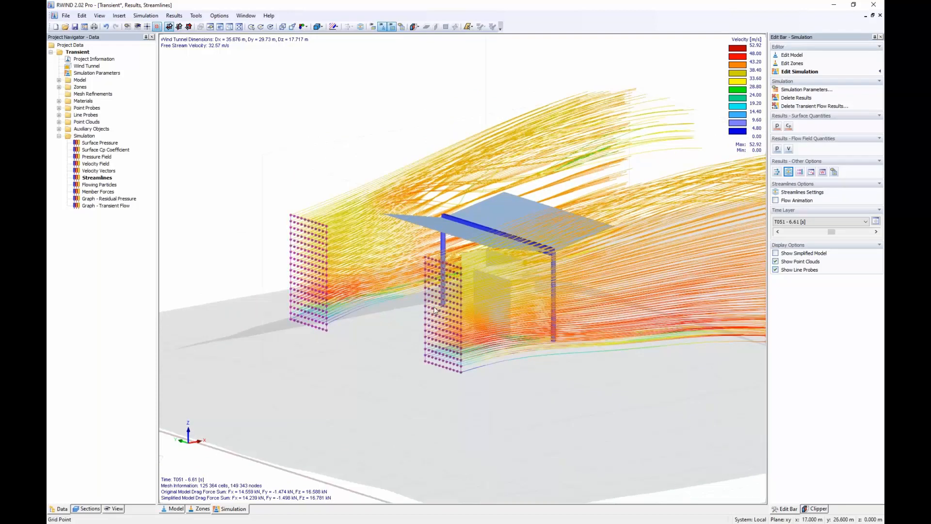
scroll(603, 278, "up", 1)
middle_click_drag(604, 278, 479, 385, "ctrl")
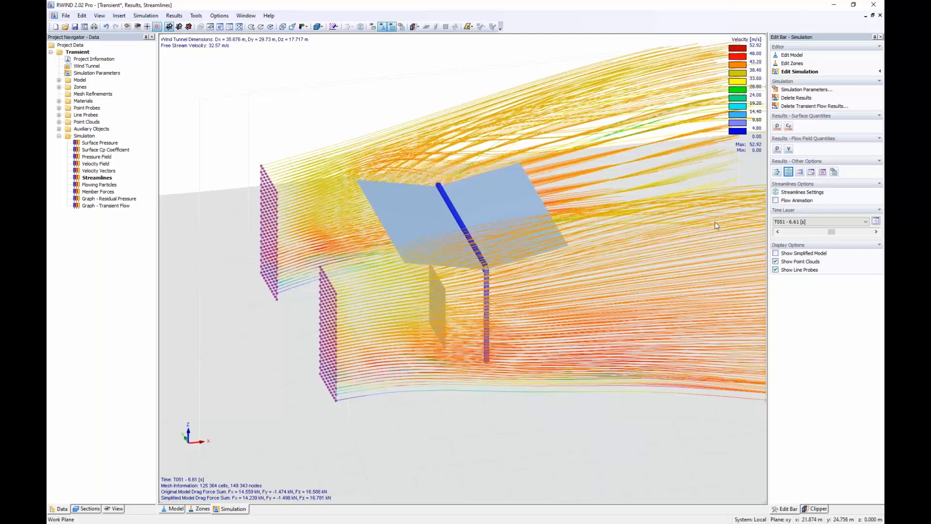
left_click(775, 200)
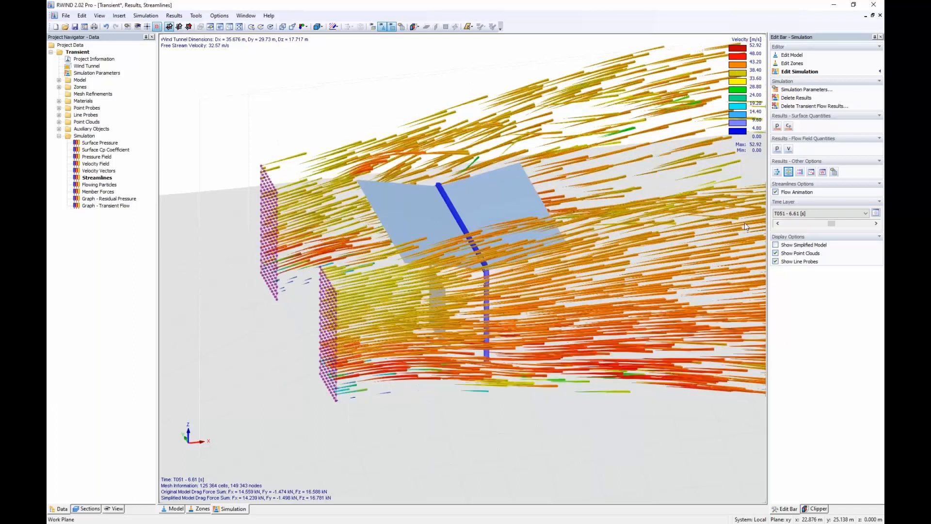
left_click(775, 192)
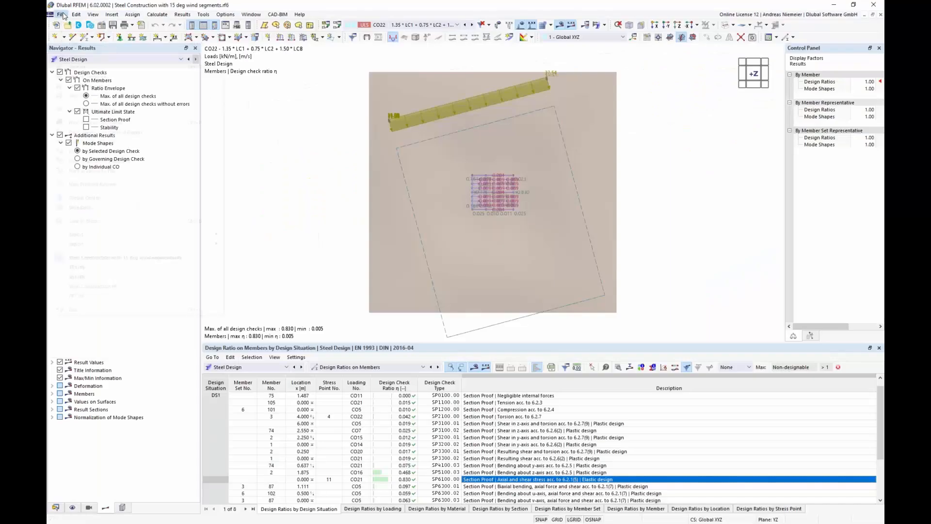
Switch to RFEM to examine its export formats, and return to RWIND to examine the commands for exporting results.
left_click(61, 15)
mouse_move(102, 236)
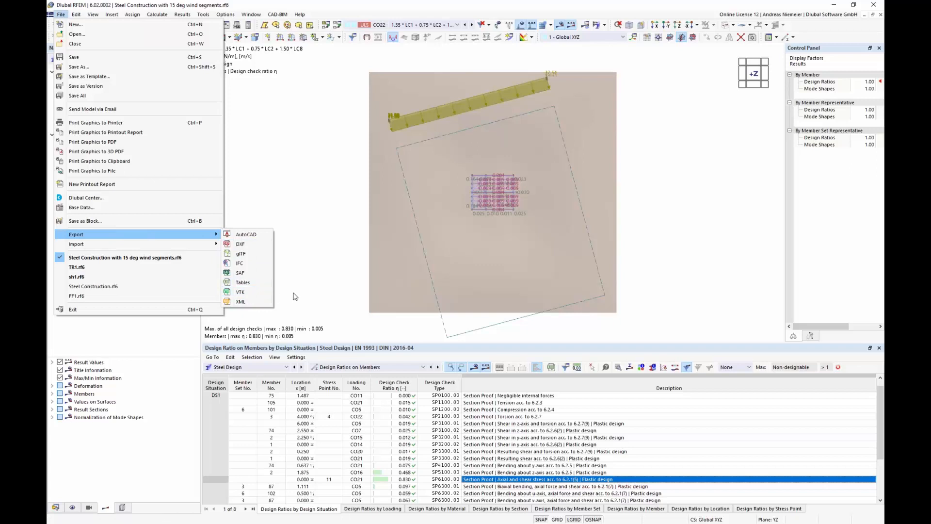
left_click(320, 288)
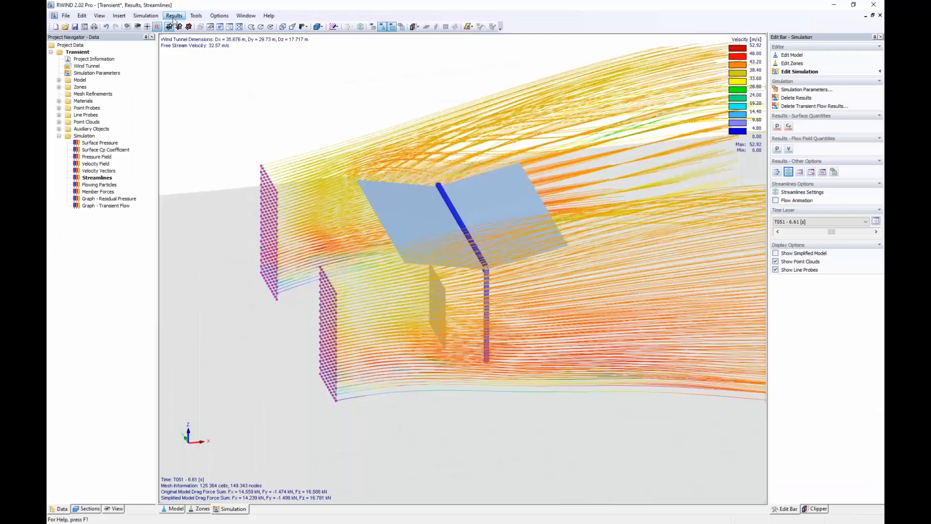
left_click(174, 16)
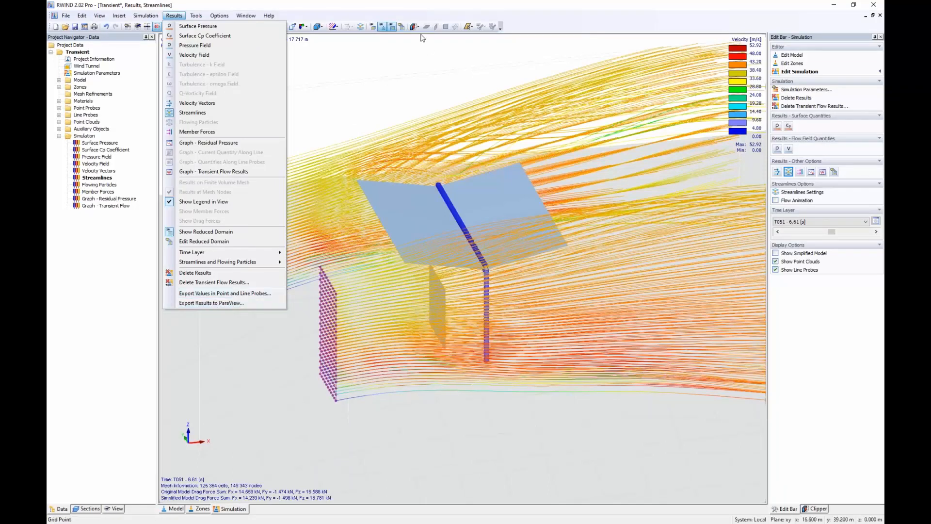
left_click(401, 48)
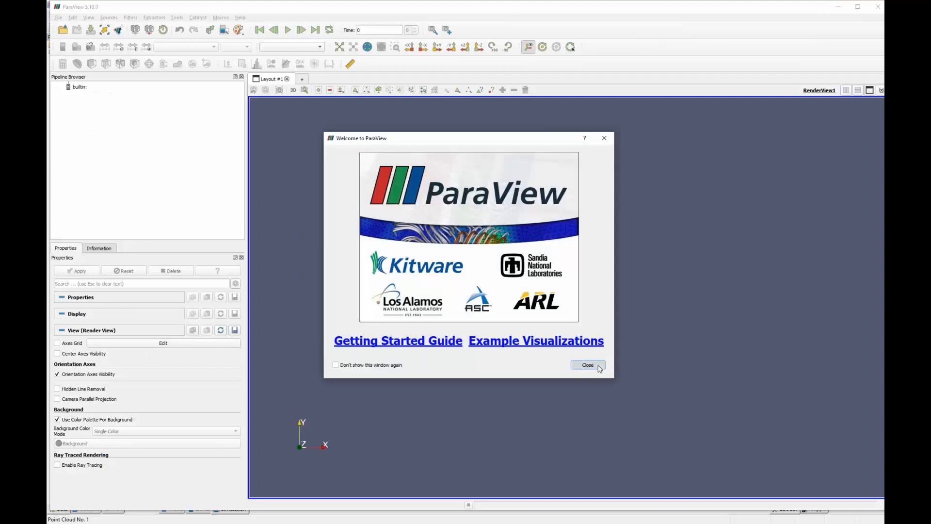
In ParaView, dismiss the welcome window and load Transient v3.pvd from the Rwind2 Webinar folder on the desktop.
left_click(595, 364)
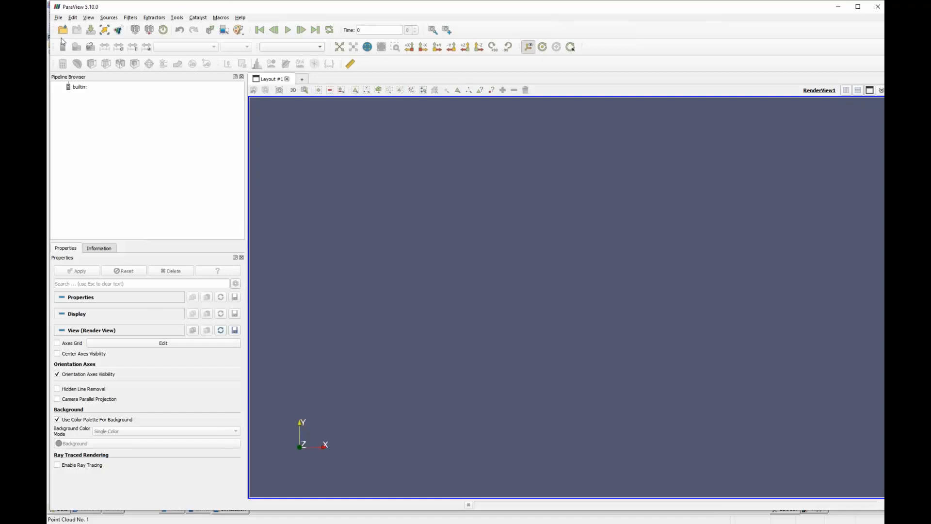
left_click(59, 18)
left_click(73, 26)
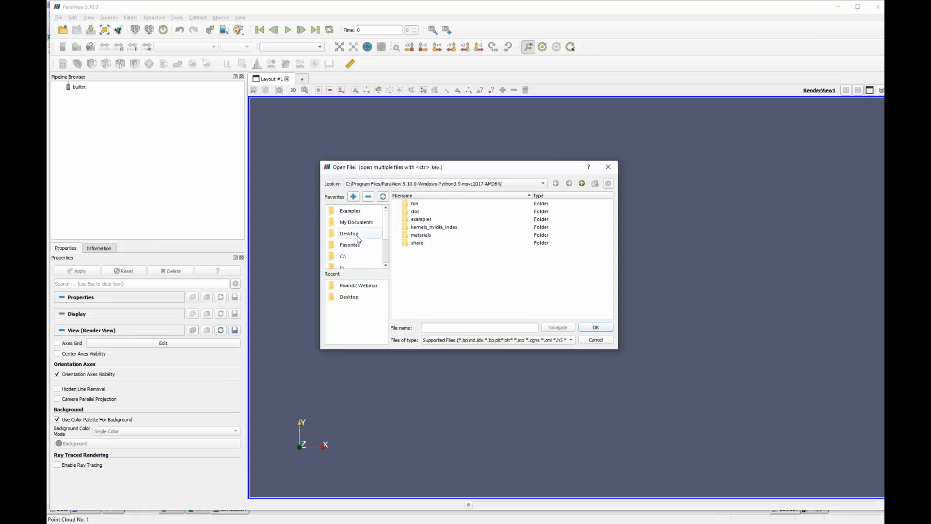
left_click(361, 235)
double_click(442, 235)
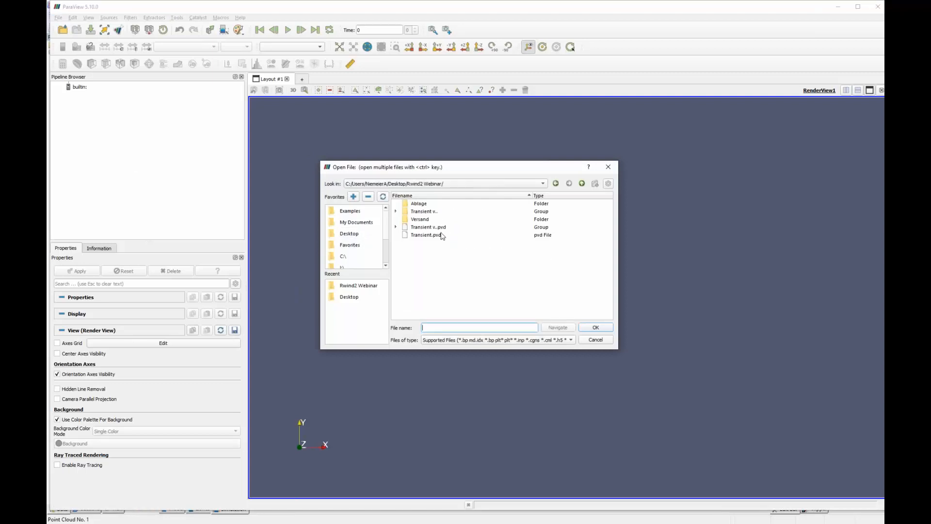
left_click(396, 227)
left_click(438, 242)
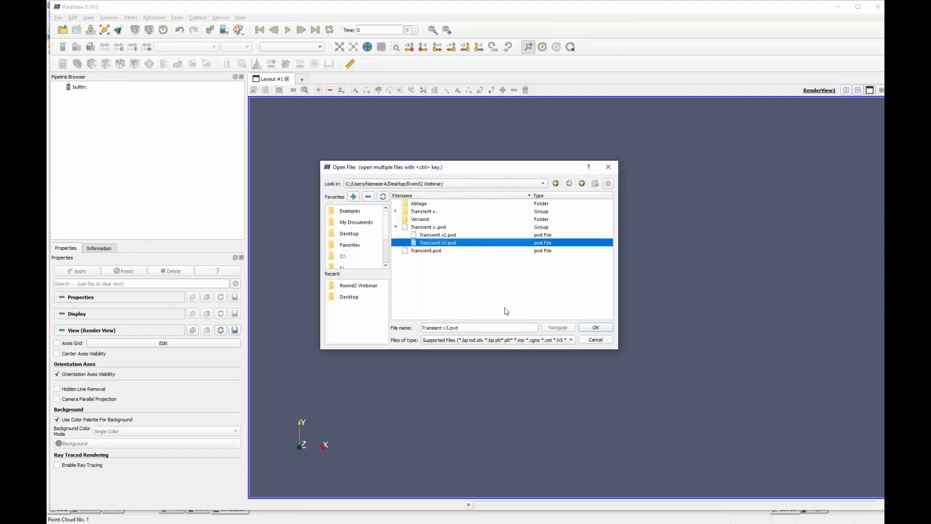
left_click(601, 330)
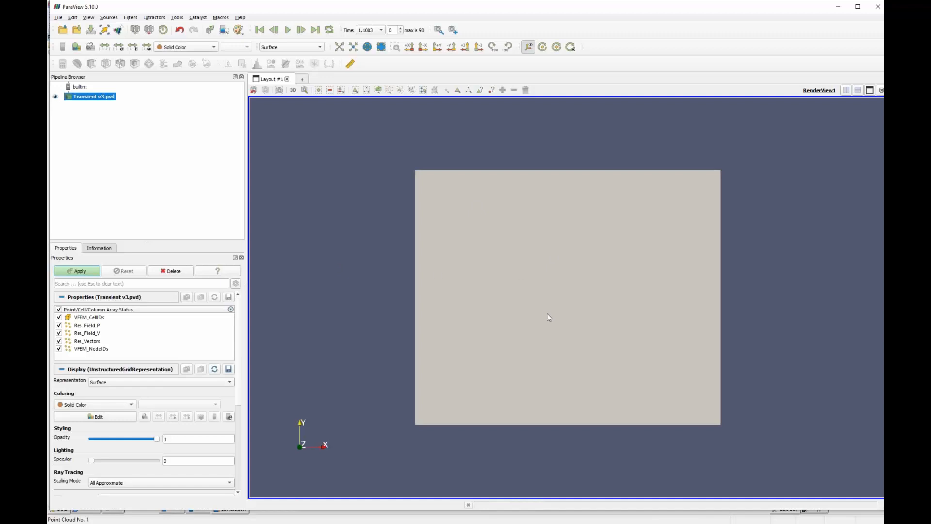
Examine the loaded flow domain from below and from the side, and look through its available time steps.
left_click_drag(501, 345, 562, 268)
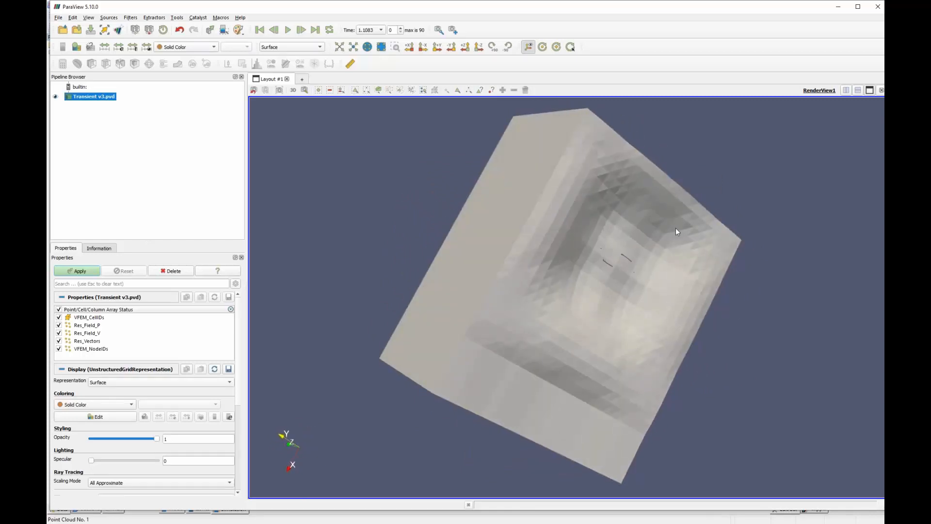
left_click_drag(676, 227, 549, 449)
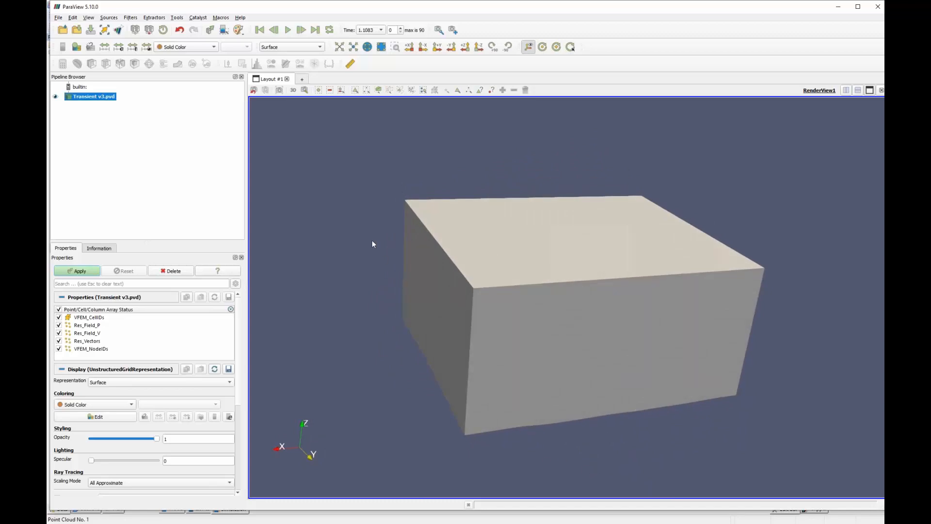
left_click(373, 31)
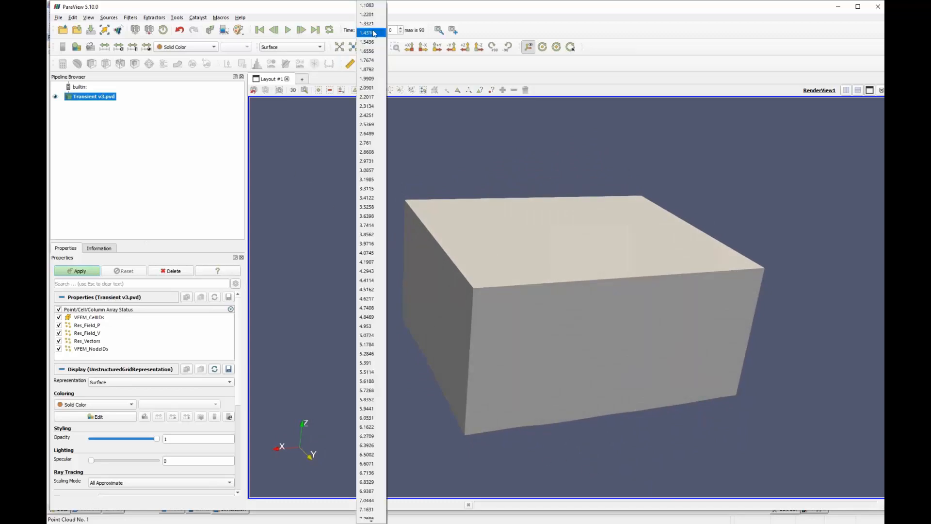
left_click(451, 21)
Color the Transient v3.pvd flow domain by Res_Field_P and set its representation to Points.
left_click(198, 47)
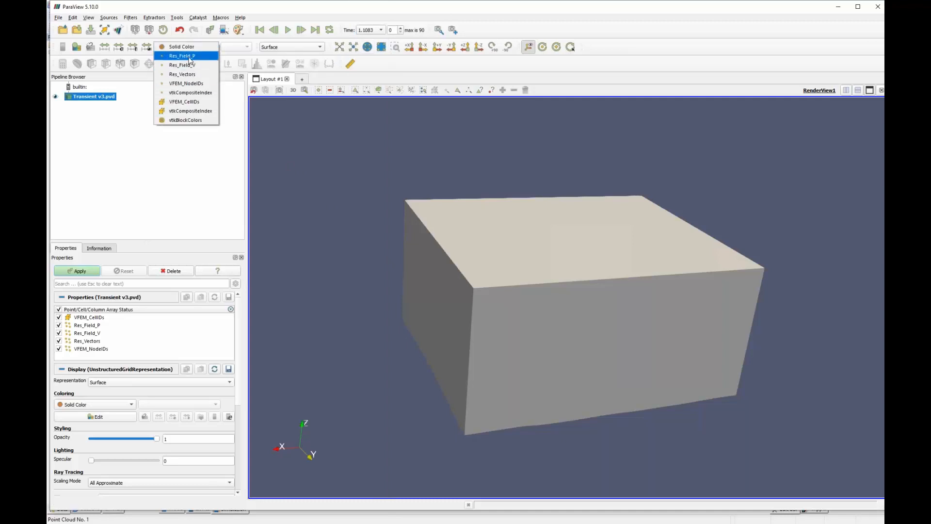
left_click(189, 57)
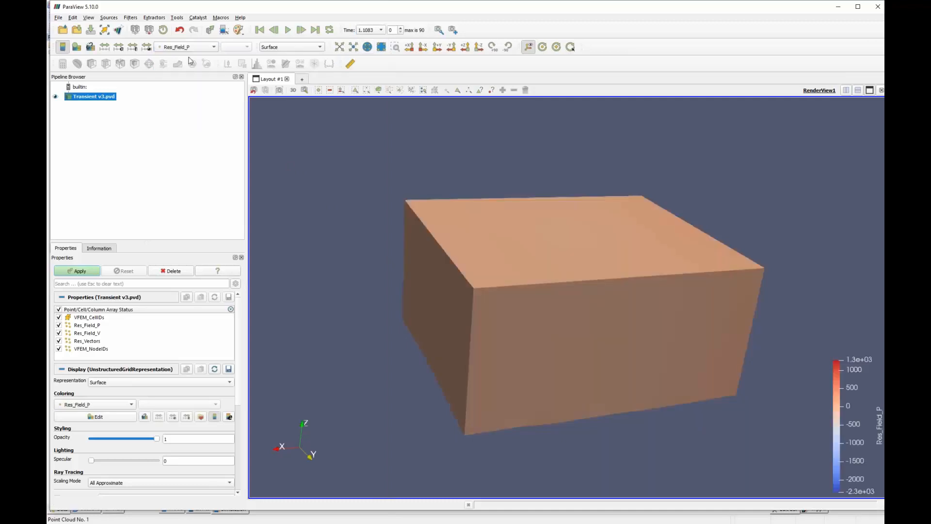
left_click(278, 47)
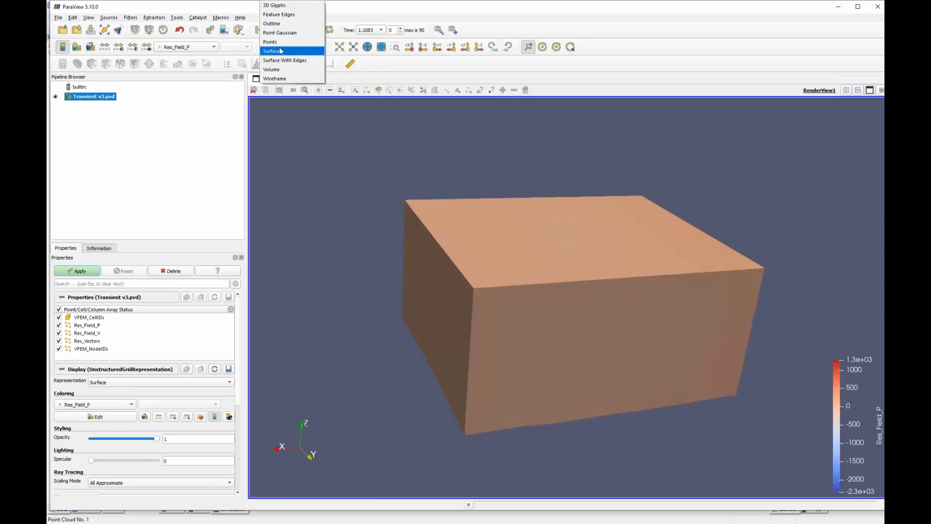
left_click(280, 43)
left_click(280, 48)
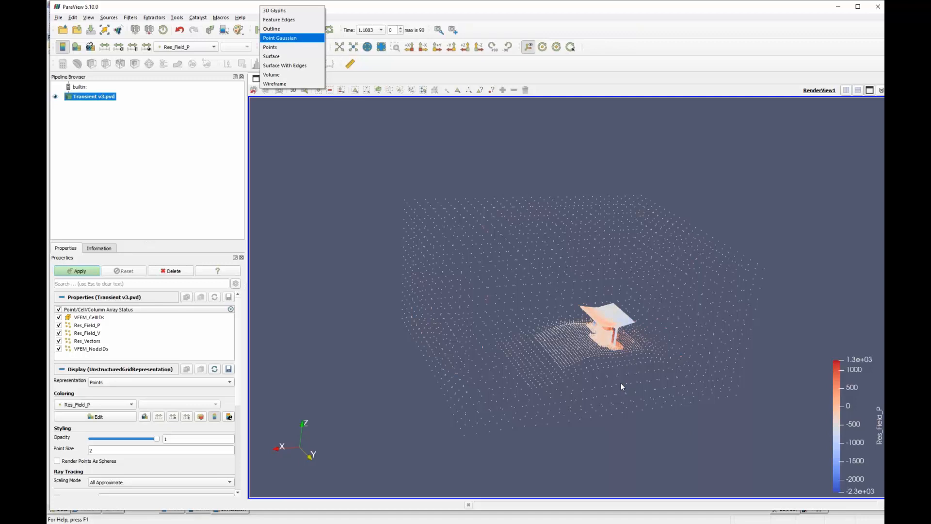
left_click(699, 49)
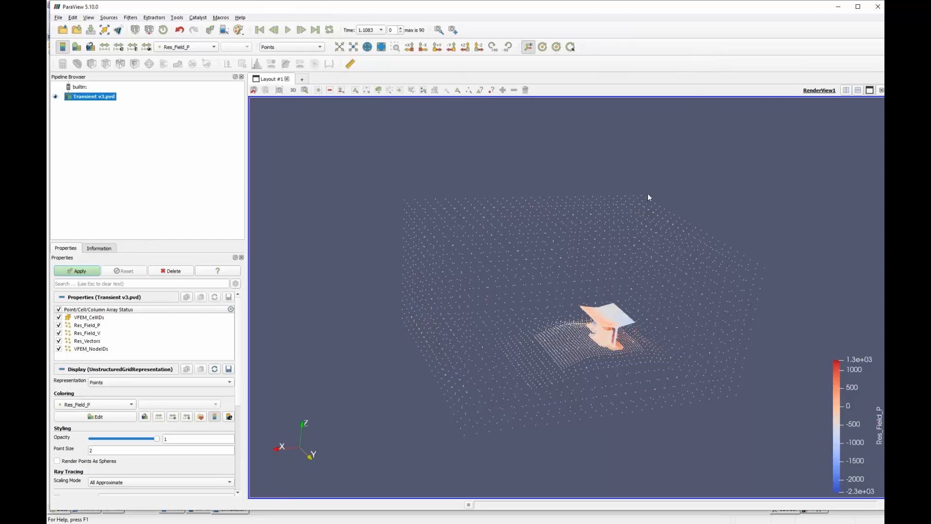
Create a new layout with a SpreadSheet View and show the Transient v3.pvd point data in it.
left_click(301, 79)
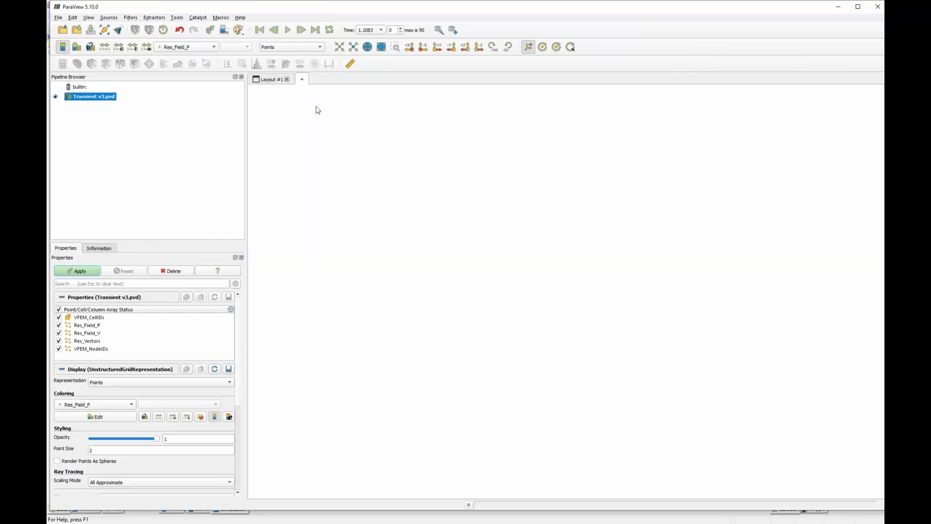
left_click(584, 382)
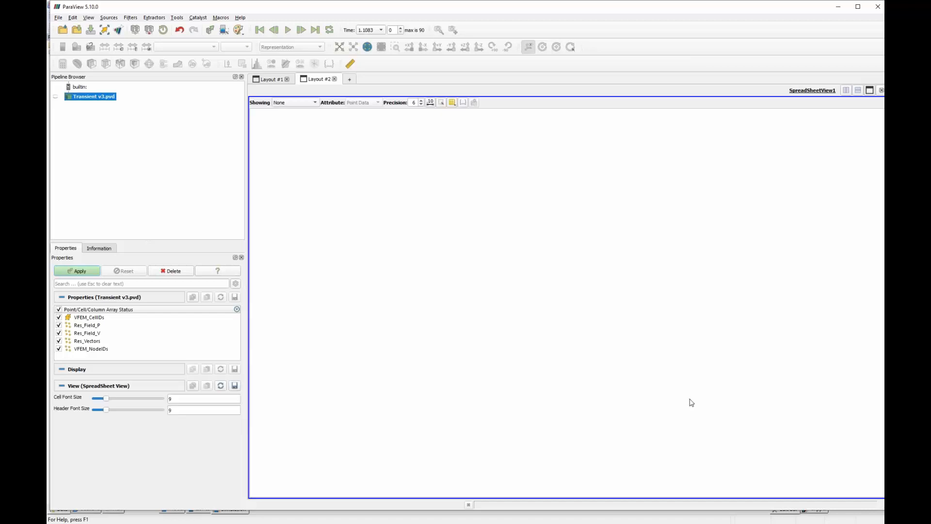
left_click(300, 102)
left_click(301, 109)
scroll(577, 206, "up", 3)
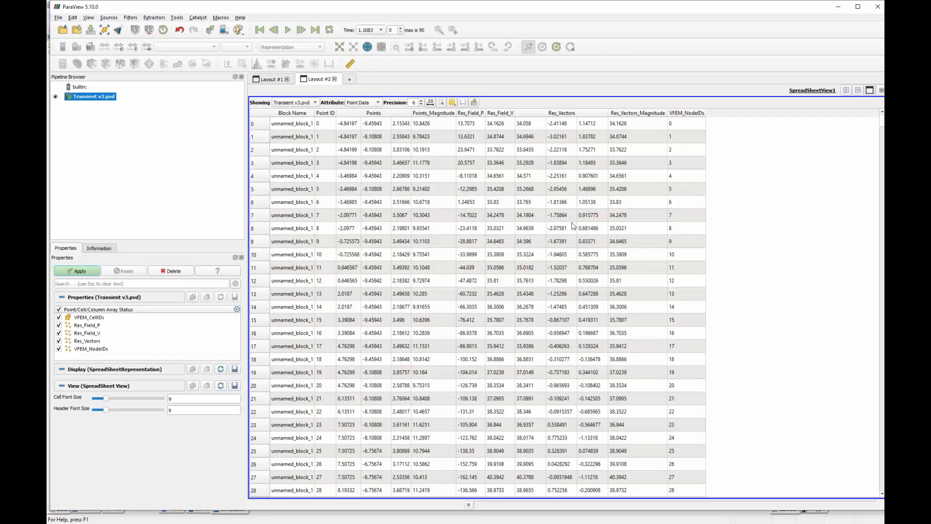
left_click(350, 80)
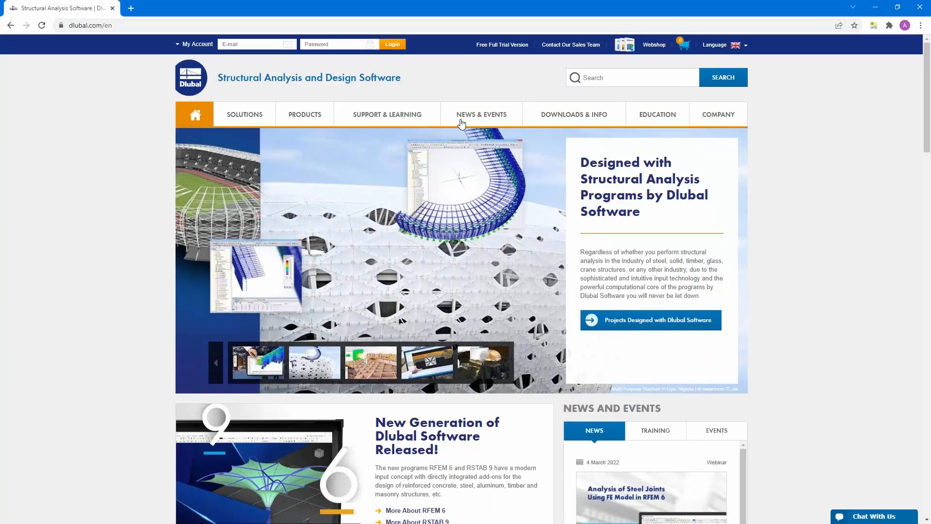
On the Dlubal website in Chrome, open the Free Full Trial Version page and look through the offered trial programs.
left_click(508, 49)
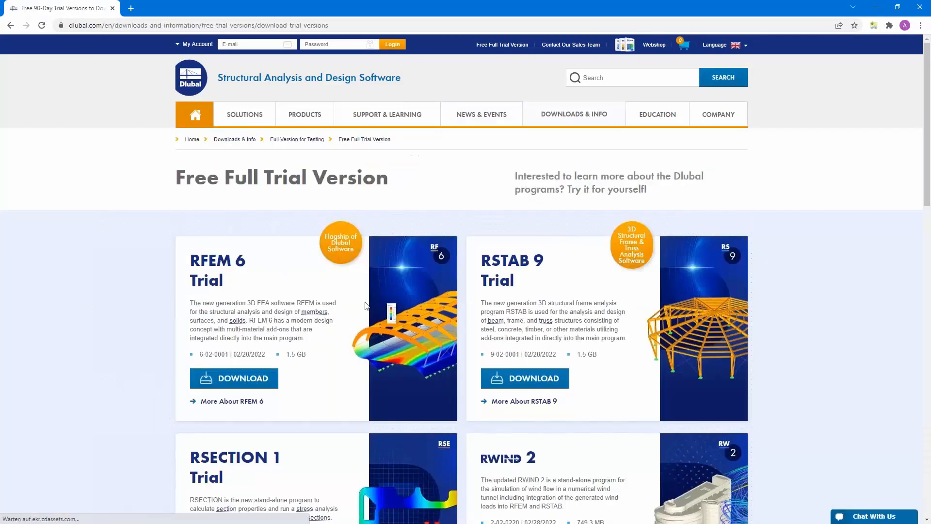
scroll(344, 377, "down", 1)
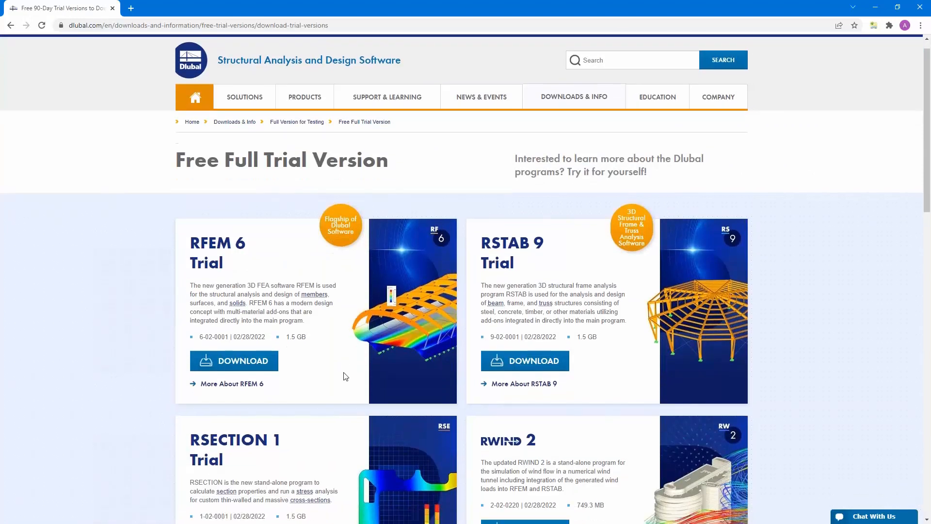
scroll(344, 376, "down", 3)
scroll(533, 302, "up", 2)
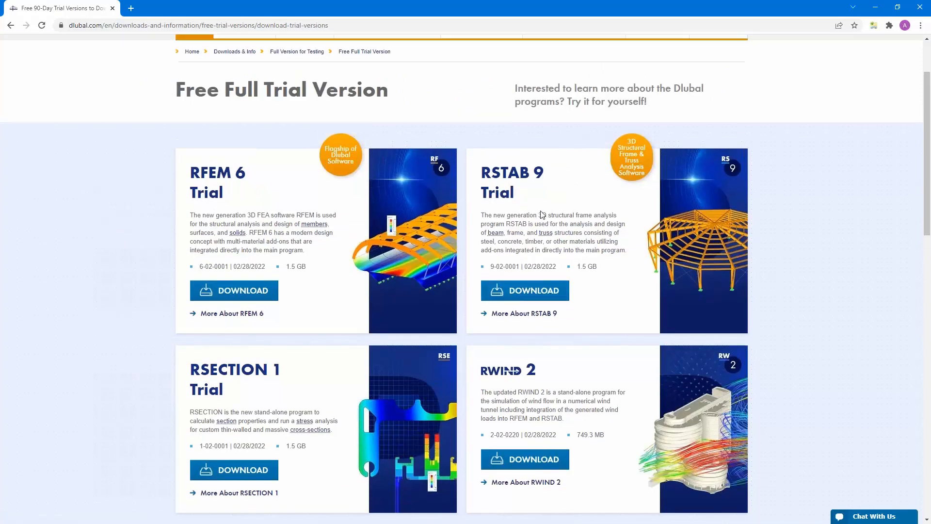
scroll(316, 232, "up", 1)
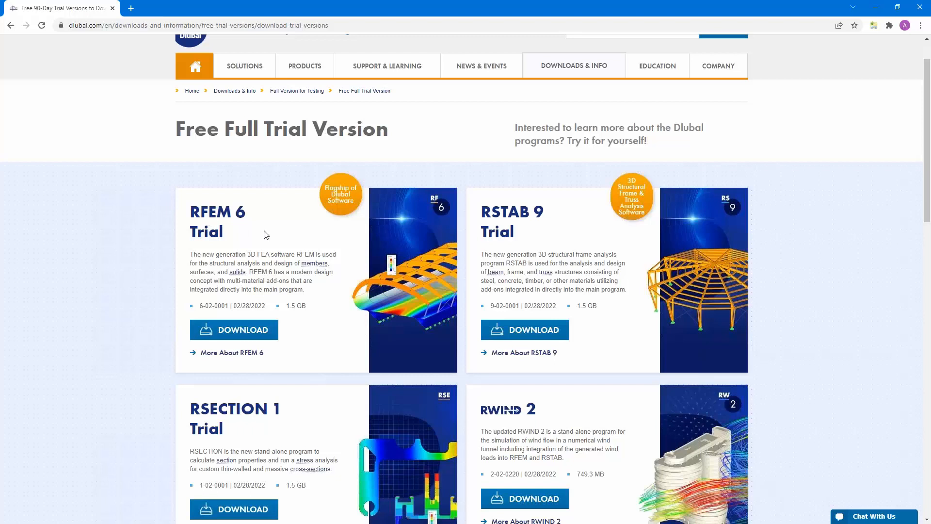
scroll(266, 235, "up", 1)
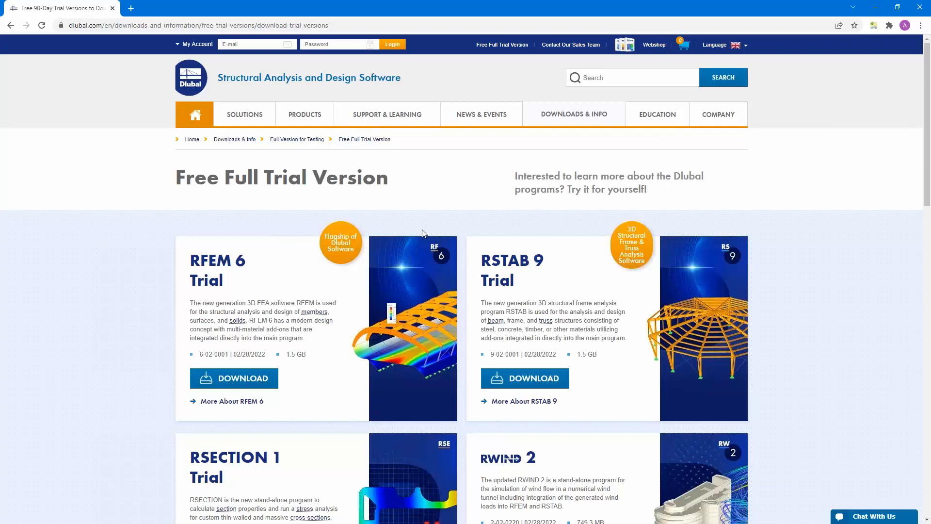
Open the Dlubal Webinars page and look at the first entries in the webinar list.
mouse_move(481, 116)
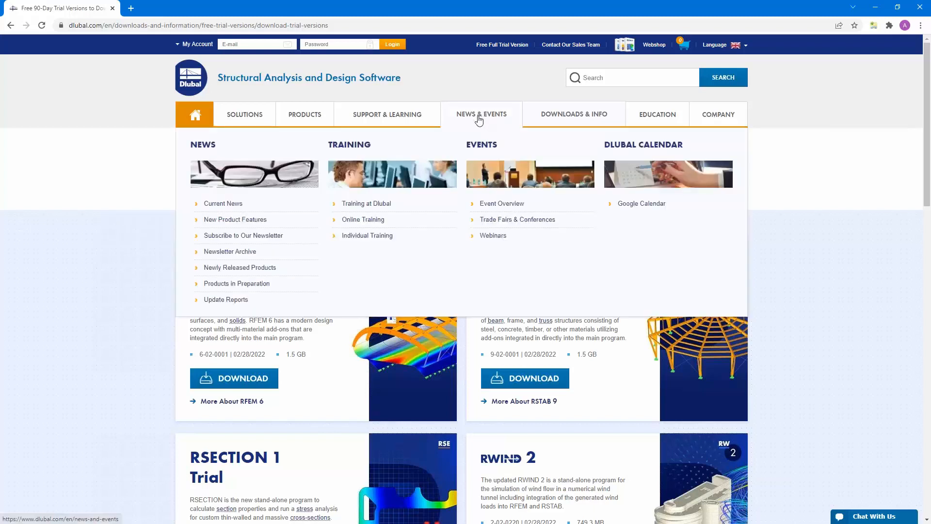
left_click(494, 237)
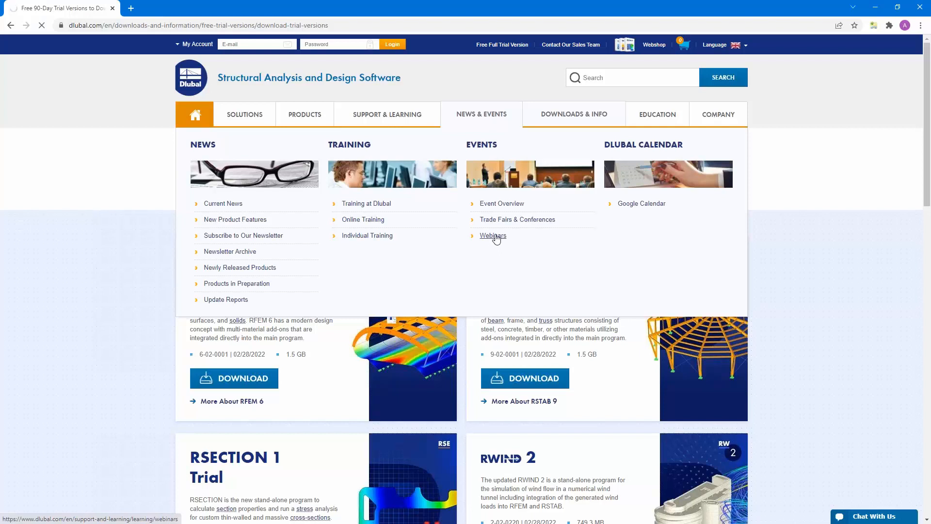
scroll(495, 236, "down", 6)
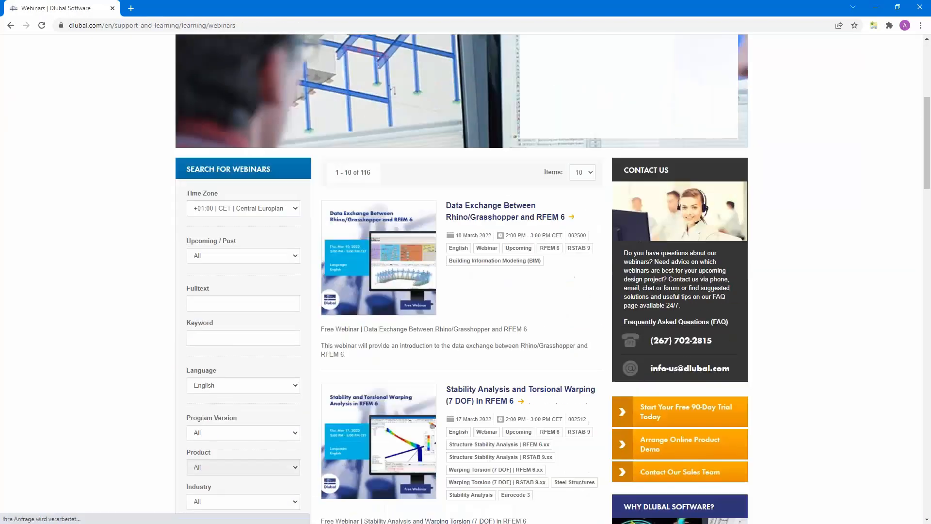
scroll(494, 213, "down", 4)
scroll(496, 215, "up", 3)
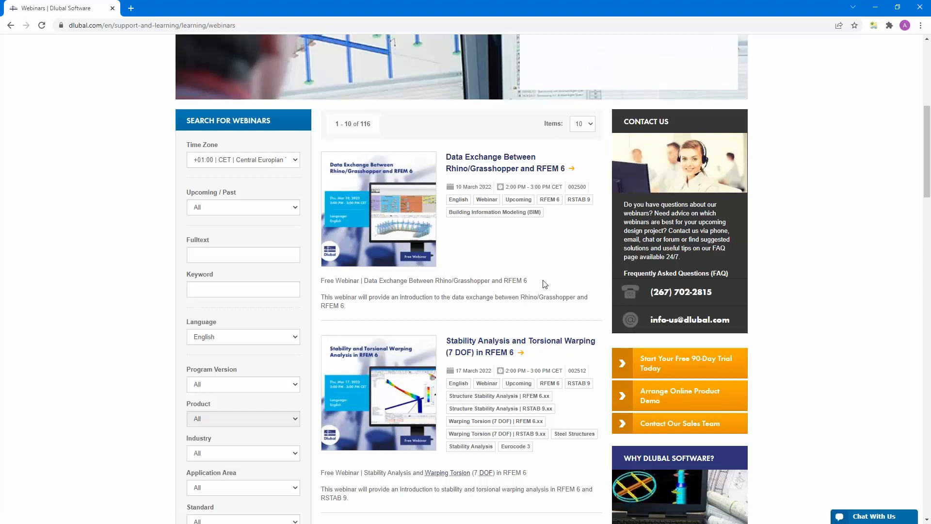
Find the webinar "Wind Load Generation Based on CFD in RWIND 2" in the list and open its page.
scroll(544, 284, "down", 2)
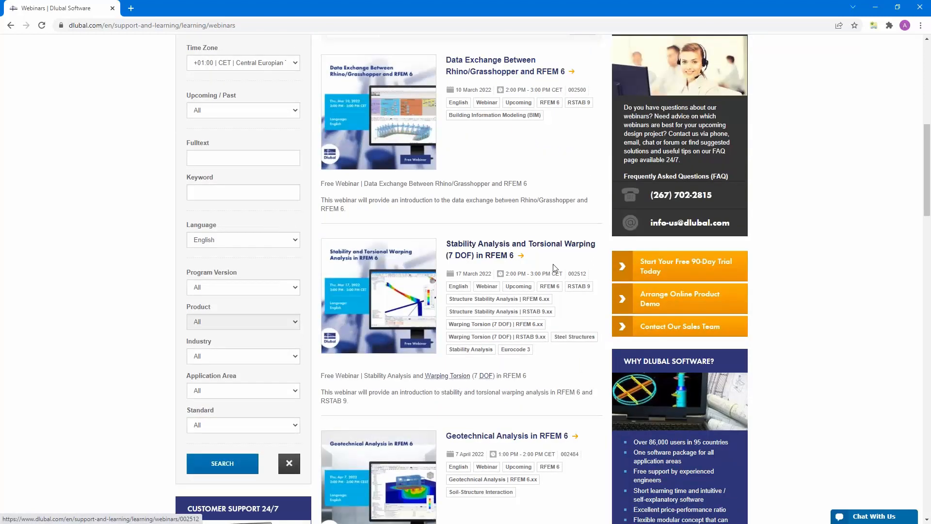
scroll(553, 264, "down", 4)
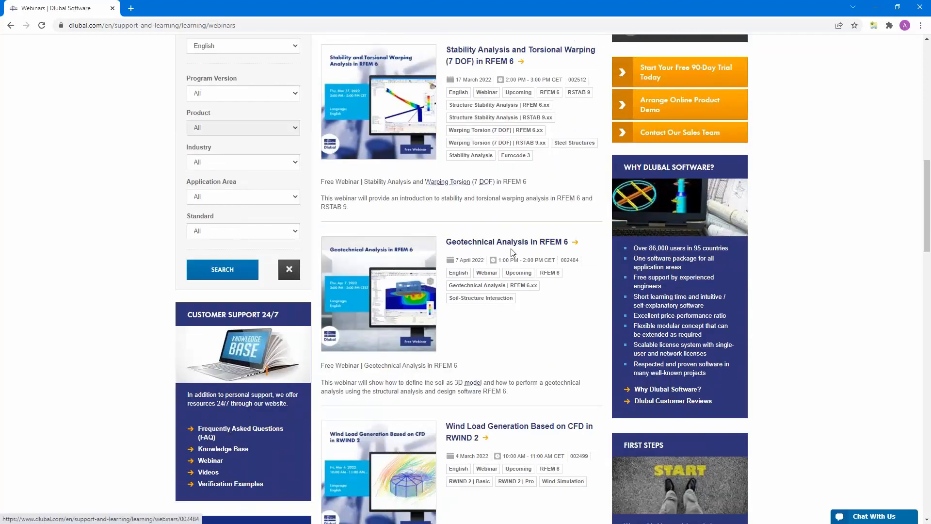
scroll(512, 251, "down", 3)
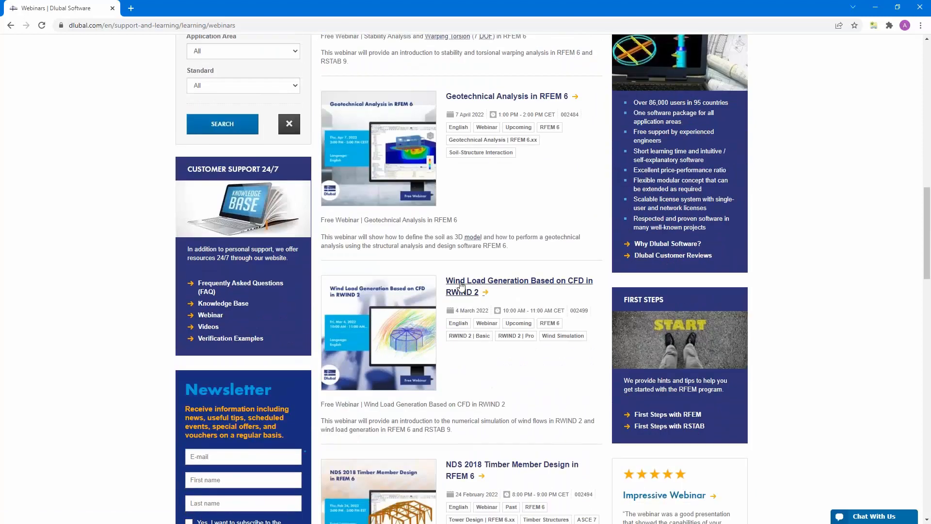
left_click(471, 285)
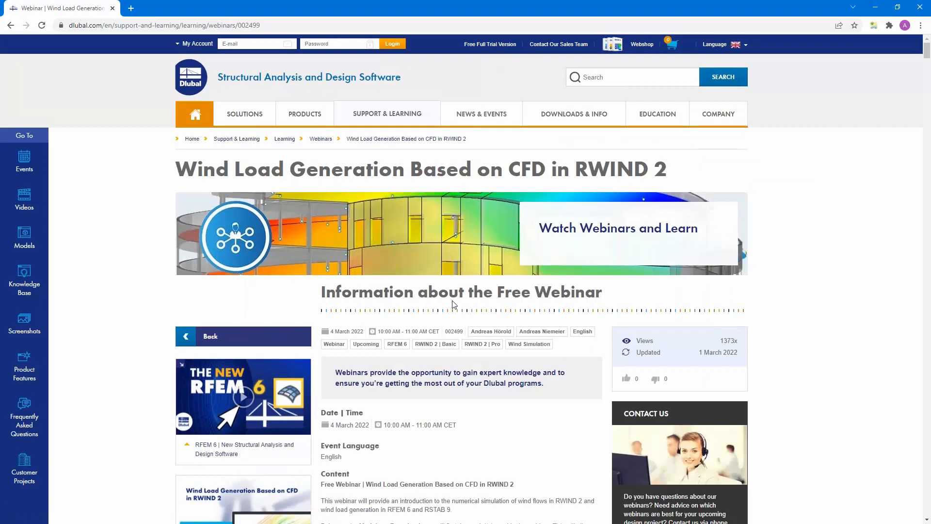
Examine the webinar page's content, time schedule, videos and Models to Download section, and return to its beginning.
scroll(453, 304, "down", 2)
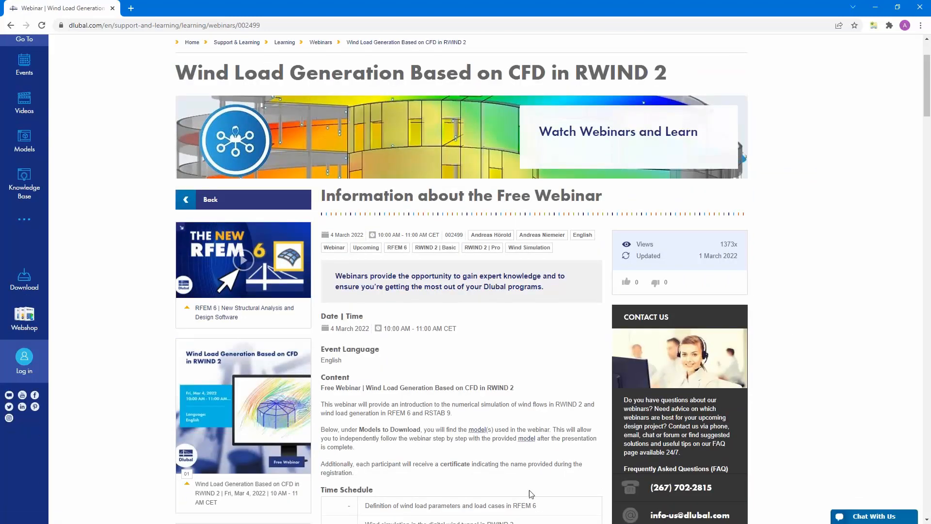
scroll(439, 386, "down", 5)
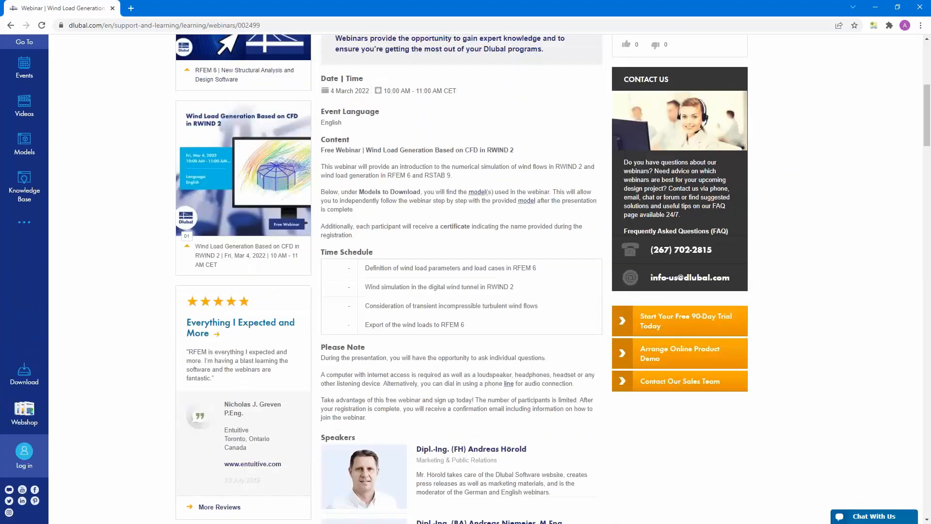
scroll(780, 394, "down", 12)
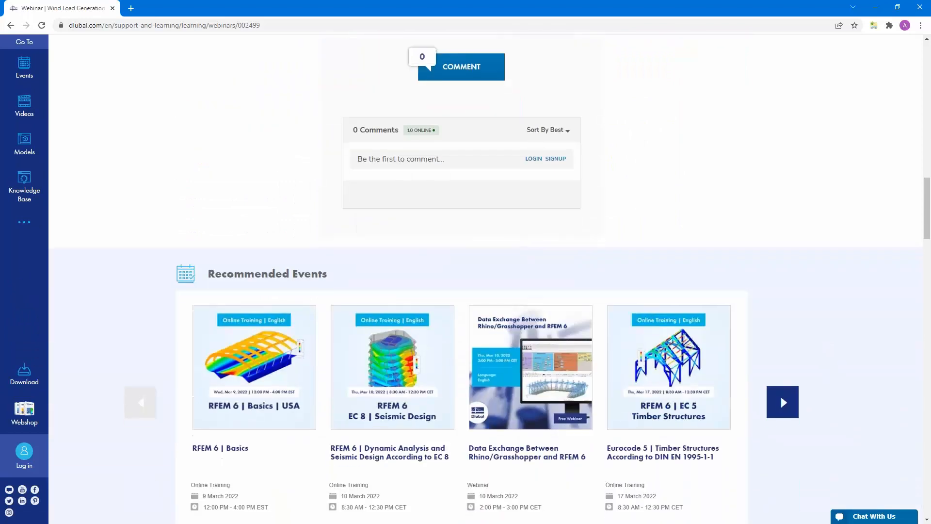
scroll(780, 393, "down", 8)
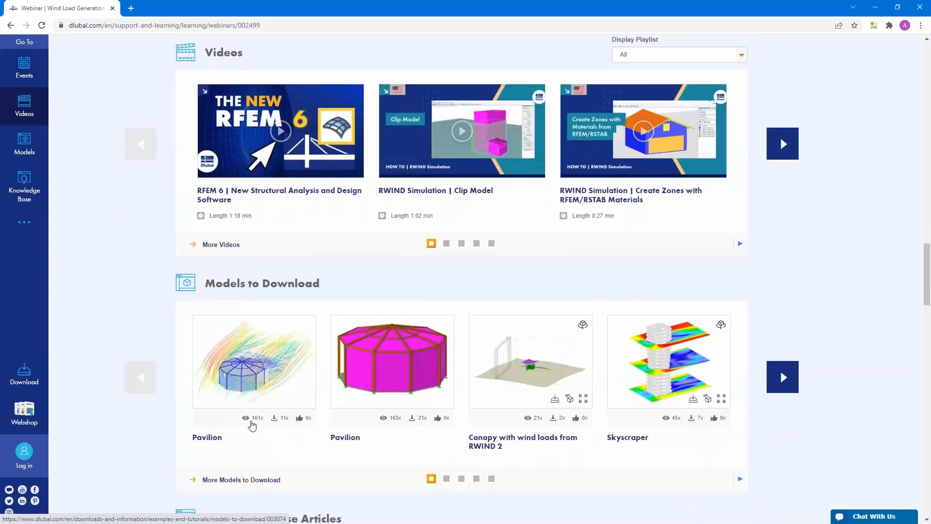
scroll(250, 422, "down", 2)
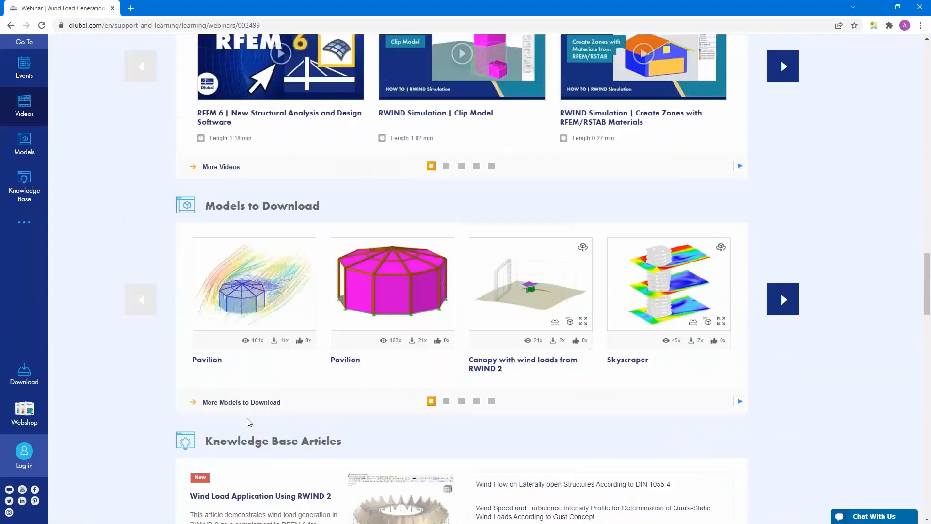
scroll(271, 412, "up", 2)
scroll(438, 404, "down", 2)
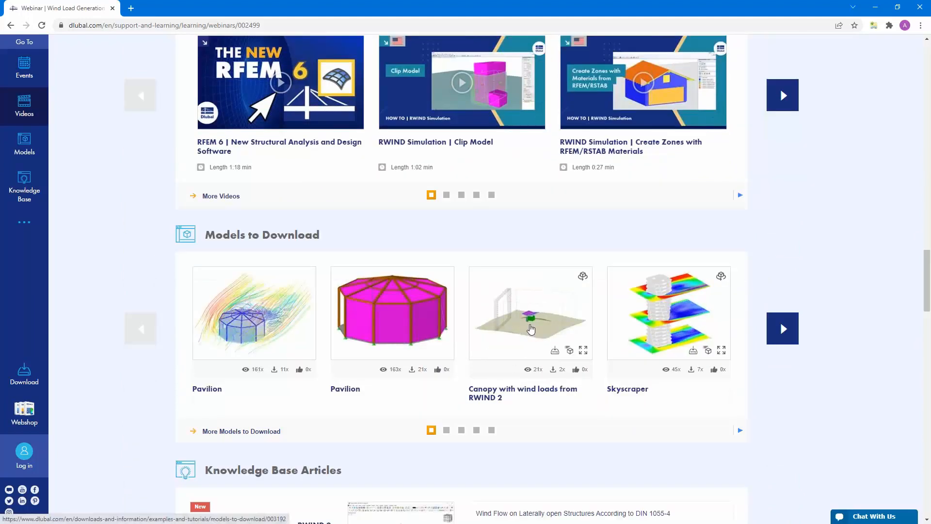
scroll(520, 339, "up", 3)
scroll(516, 320, "up", 20)
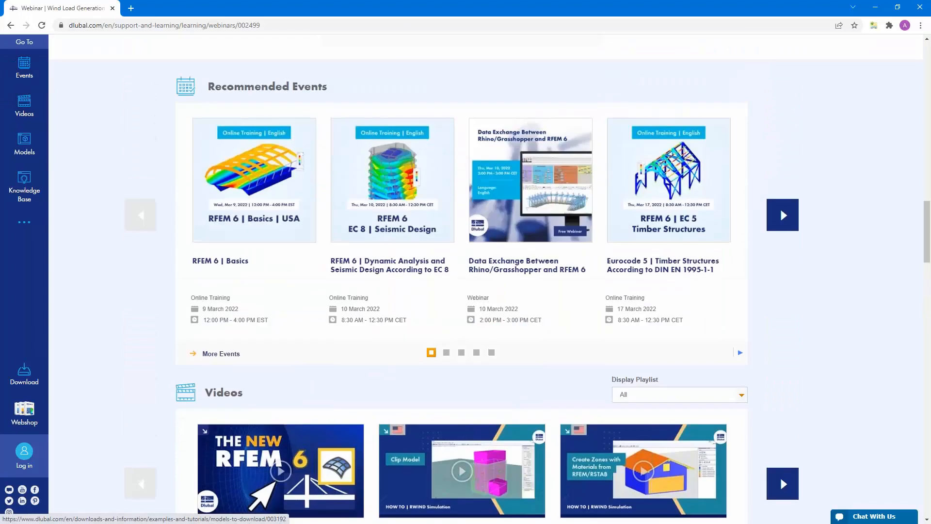
scroll(515, 312, "up", 5)
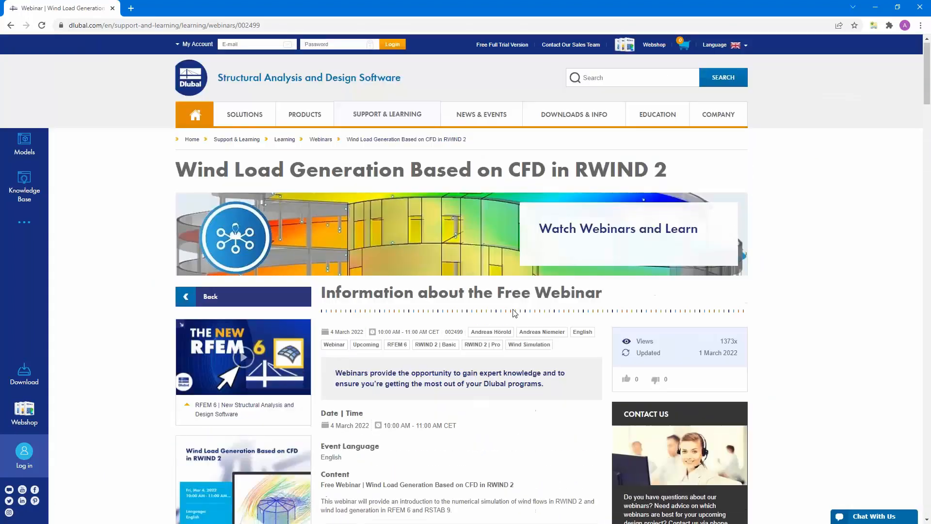